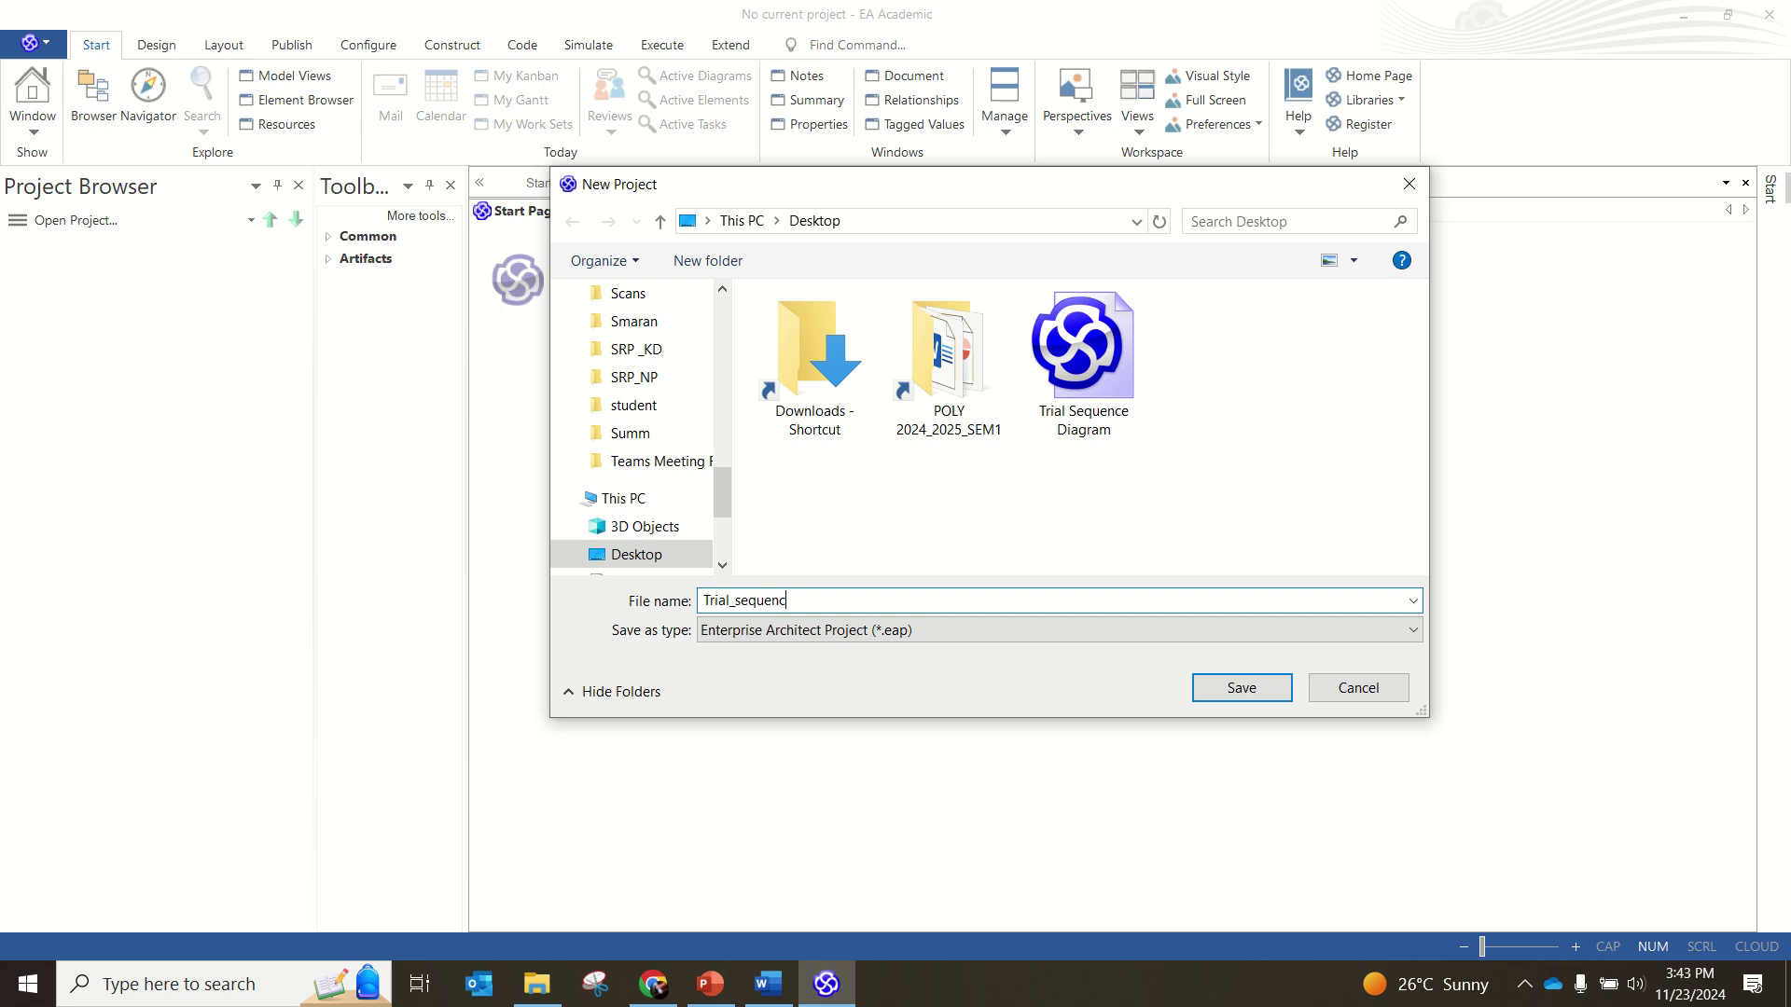
Step: Save the new project as Trial_sequence and add the Dynamic View pattern from the Core Modeling technology
{"action": "left_click", "coordinate": [1224, 686]}
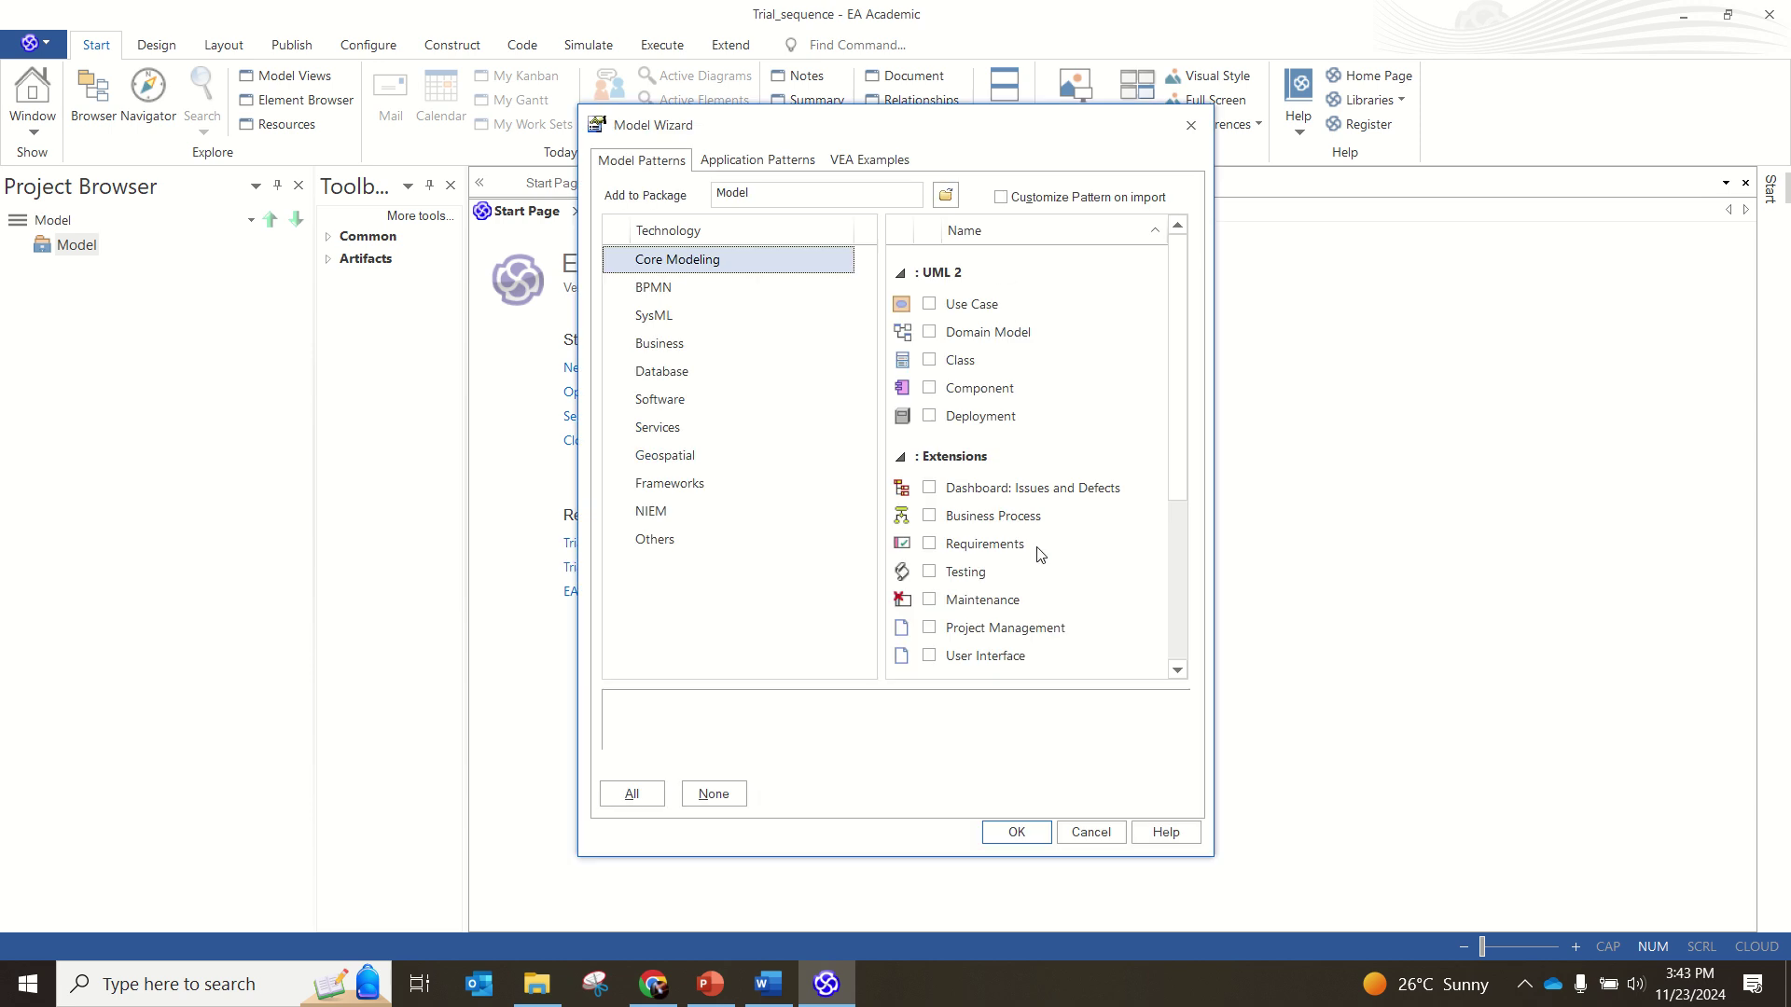
{"action": "scroll", "coordinate": [1039, 555], "scroll_direction": "down", "scroll_amount": 3}
{"action": "scroll", "coordinate": [1040, 555], "scroll_direction": "up", "scroll_amount": 3}
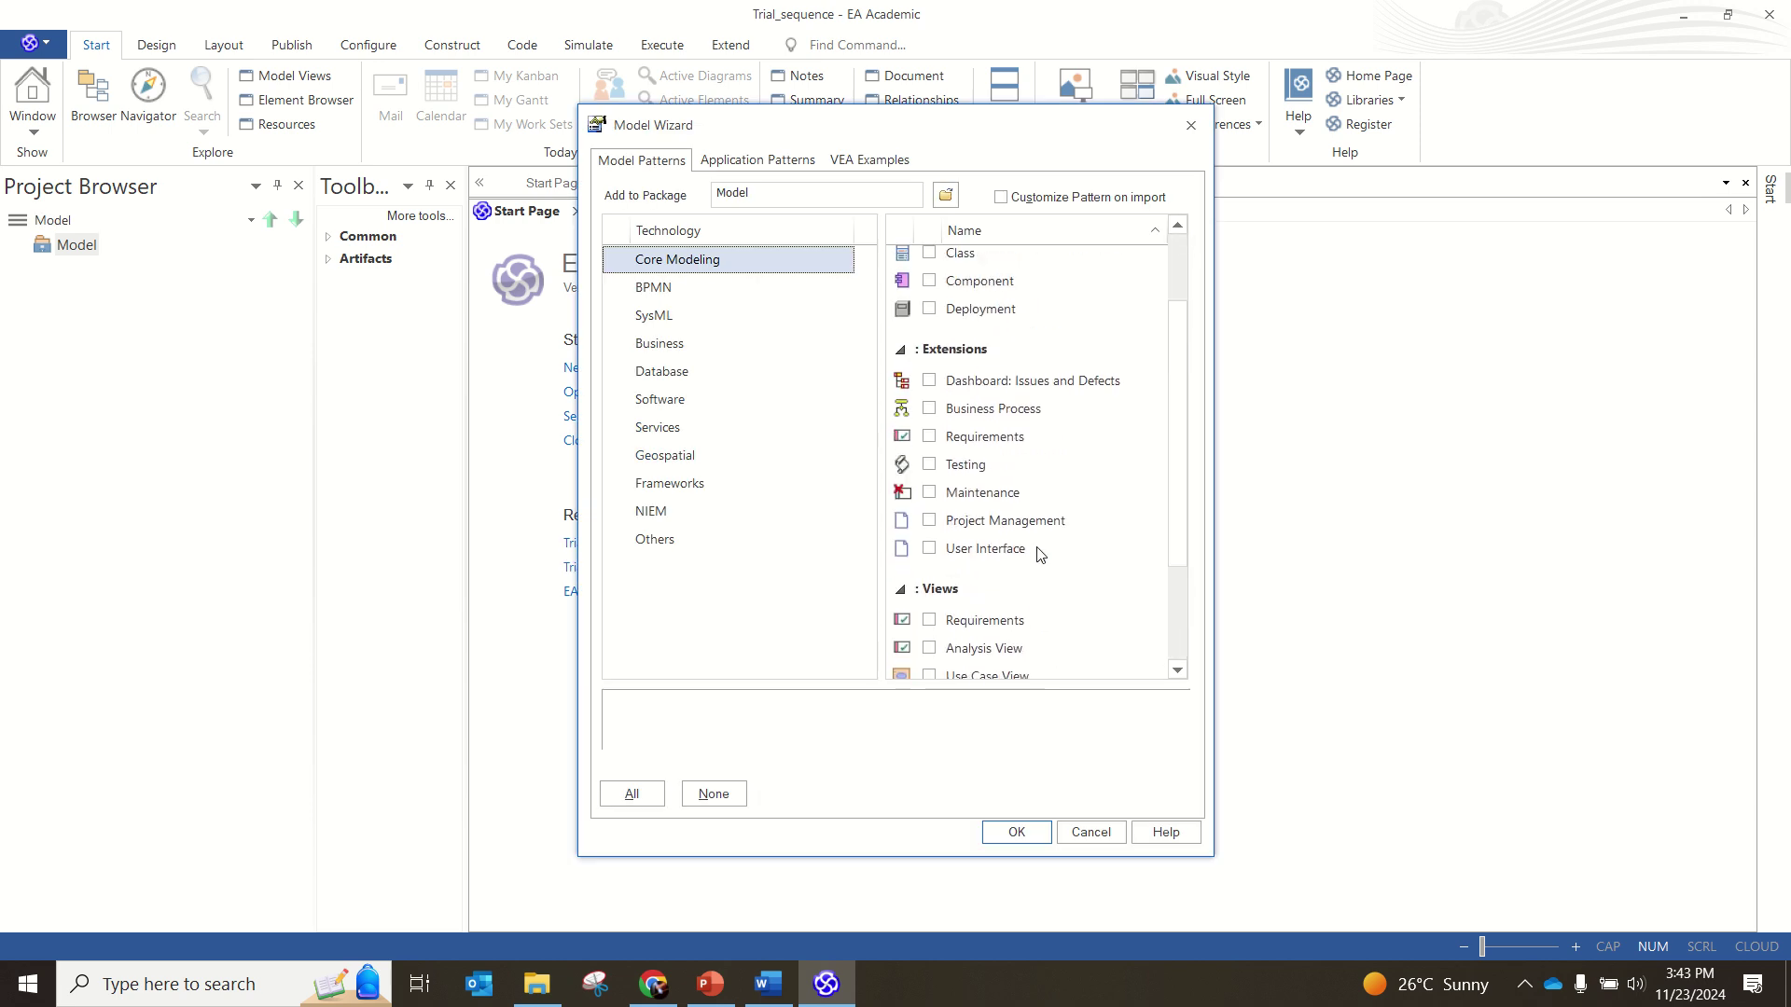
{"action": "scroll", "coordinate": [1040, 554], "scroll_direction": "down", "scroll_amount": 3}
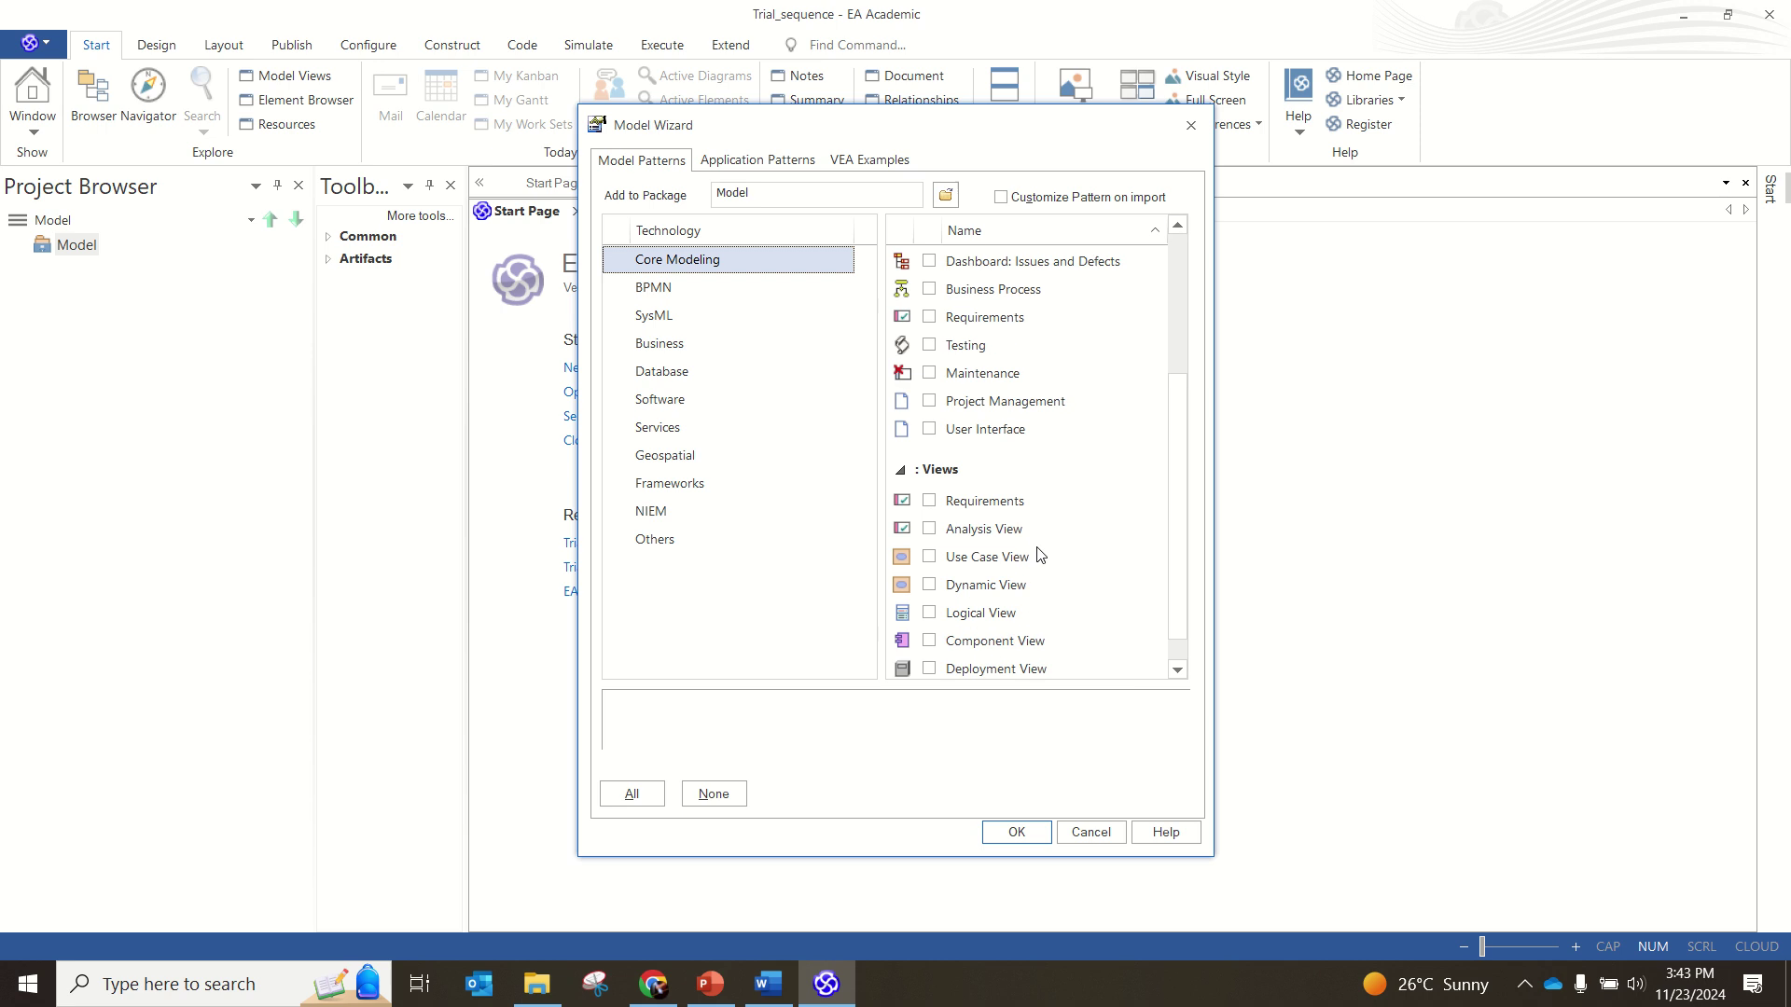
{"action": "left_click", "coordinate": [970, 585]}
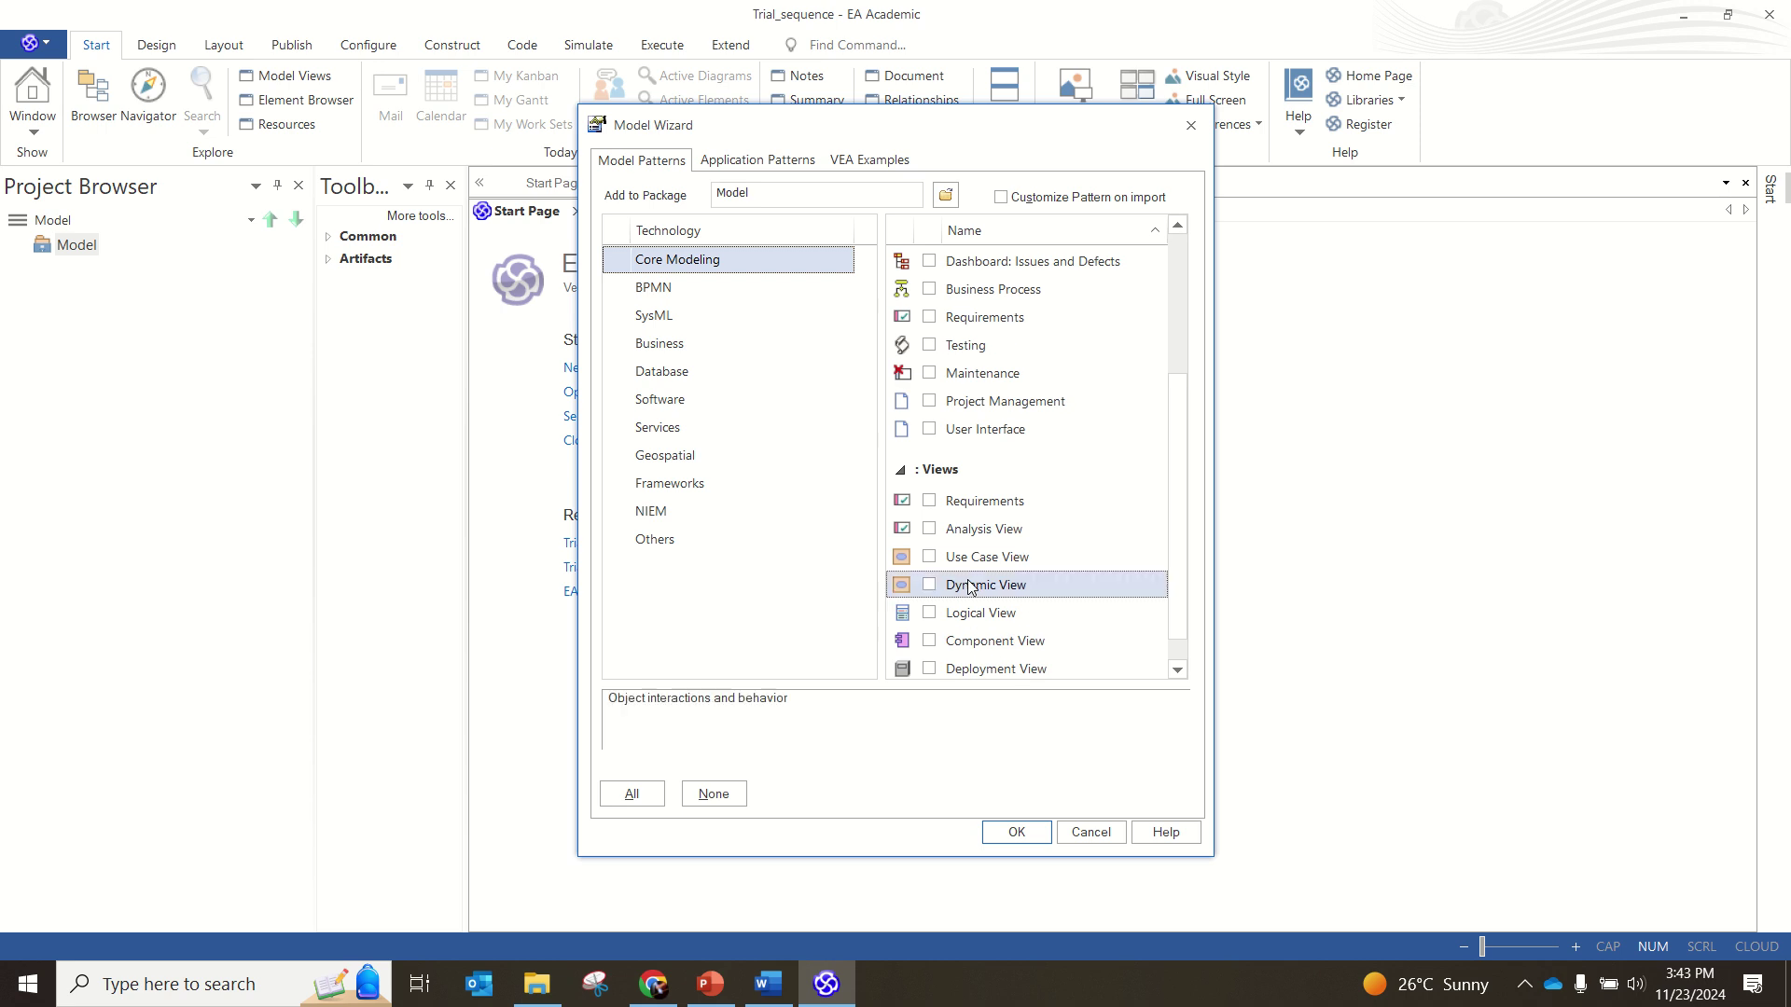
{"action": "left_click", "coordinate": [929, 585]}
{"action": "left_click", "coordinate": [1017, 836]}
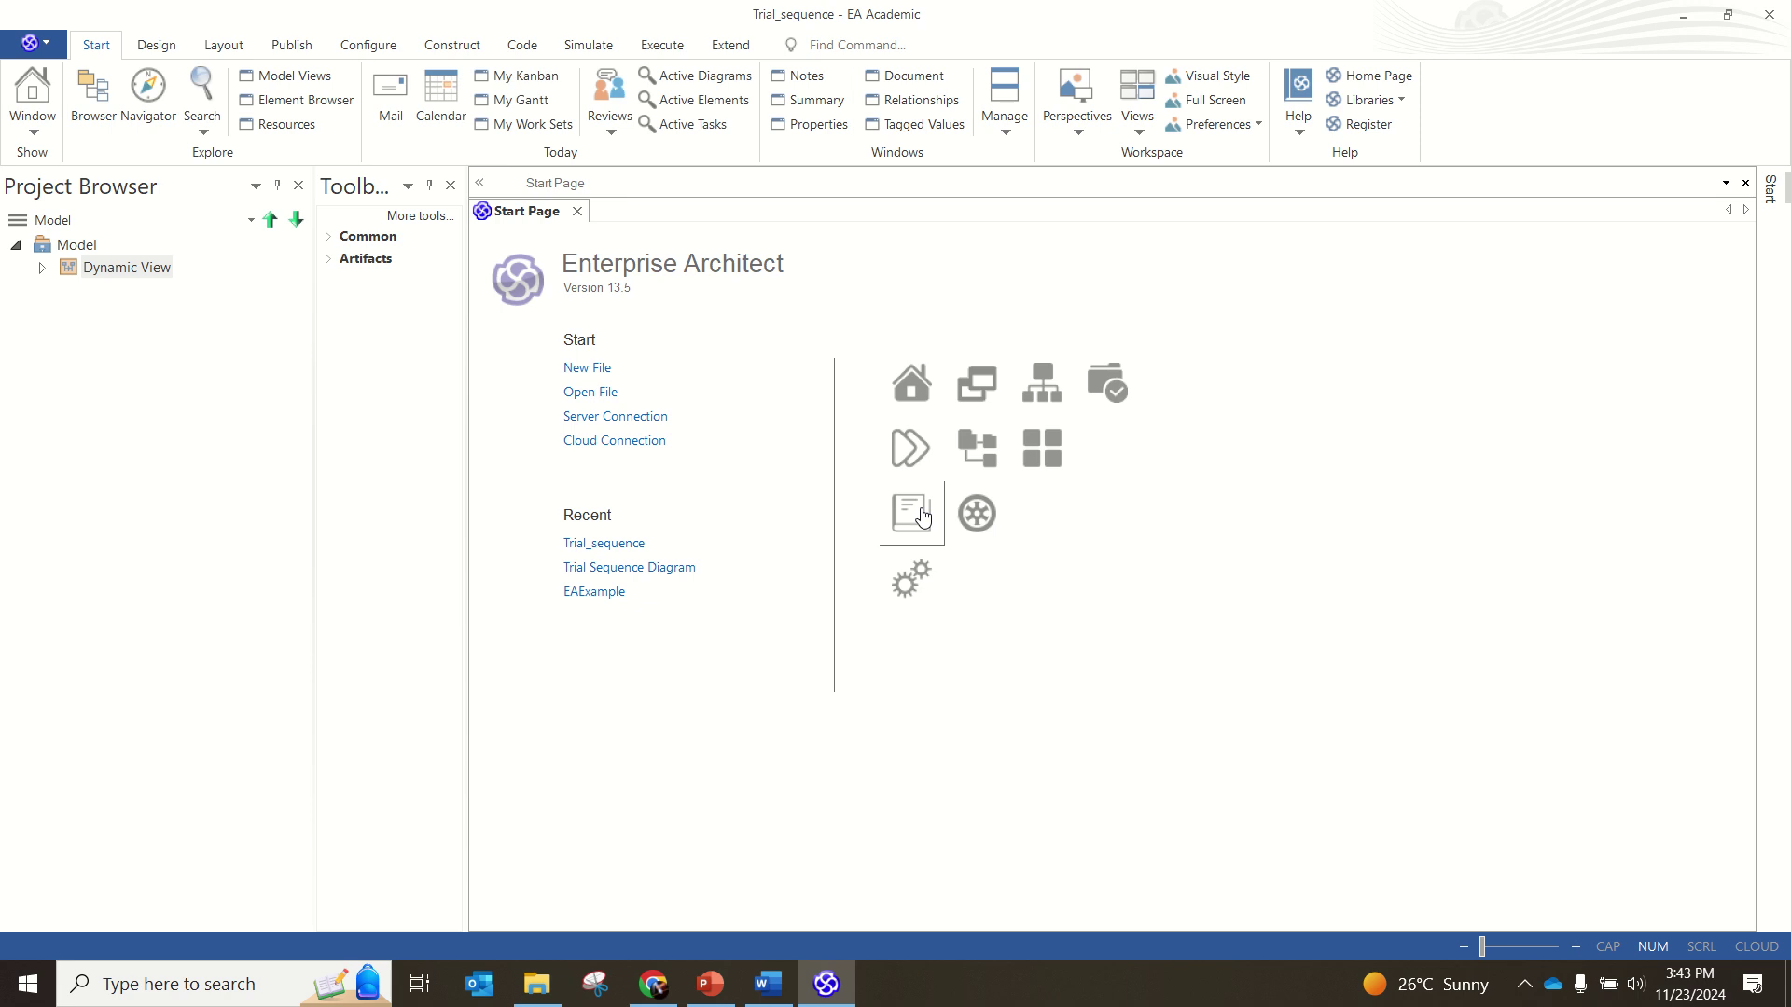
{"action": "right_click", "coordinate": [104, 273]}
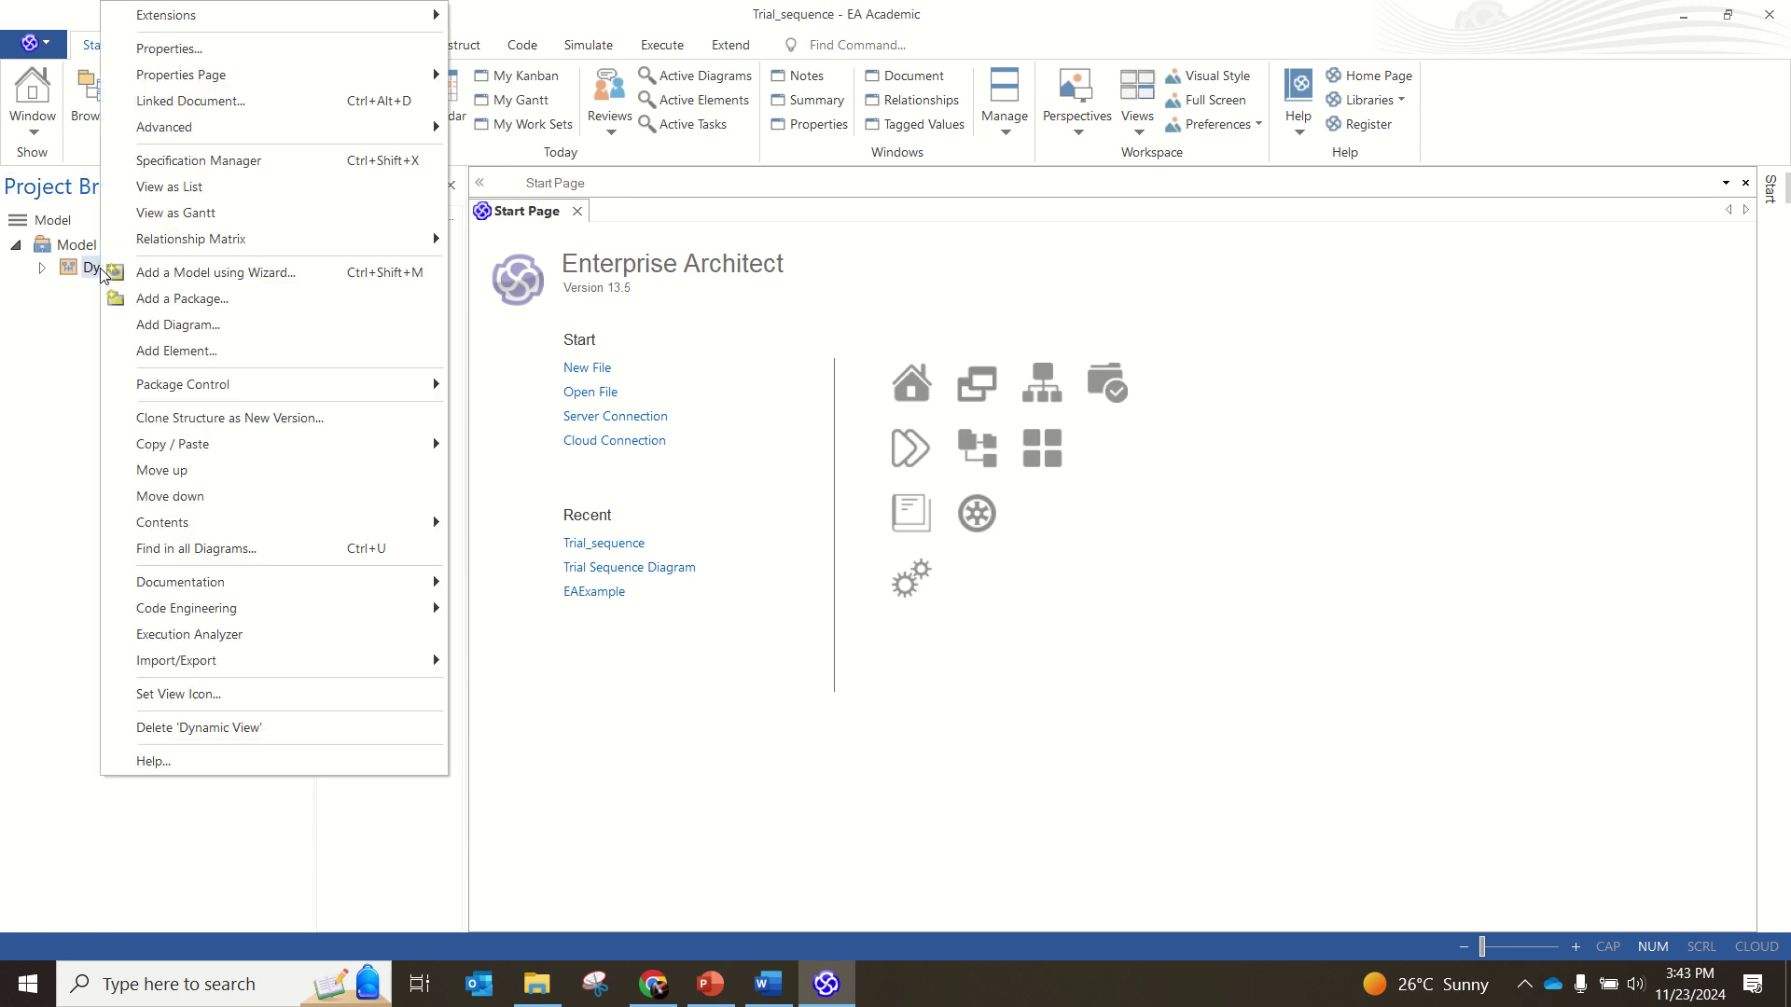
{"action": "left_click", "coordinate": [174, 299]}
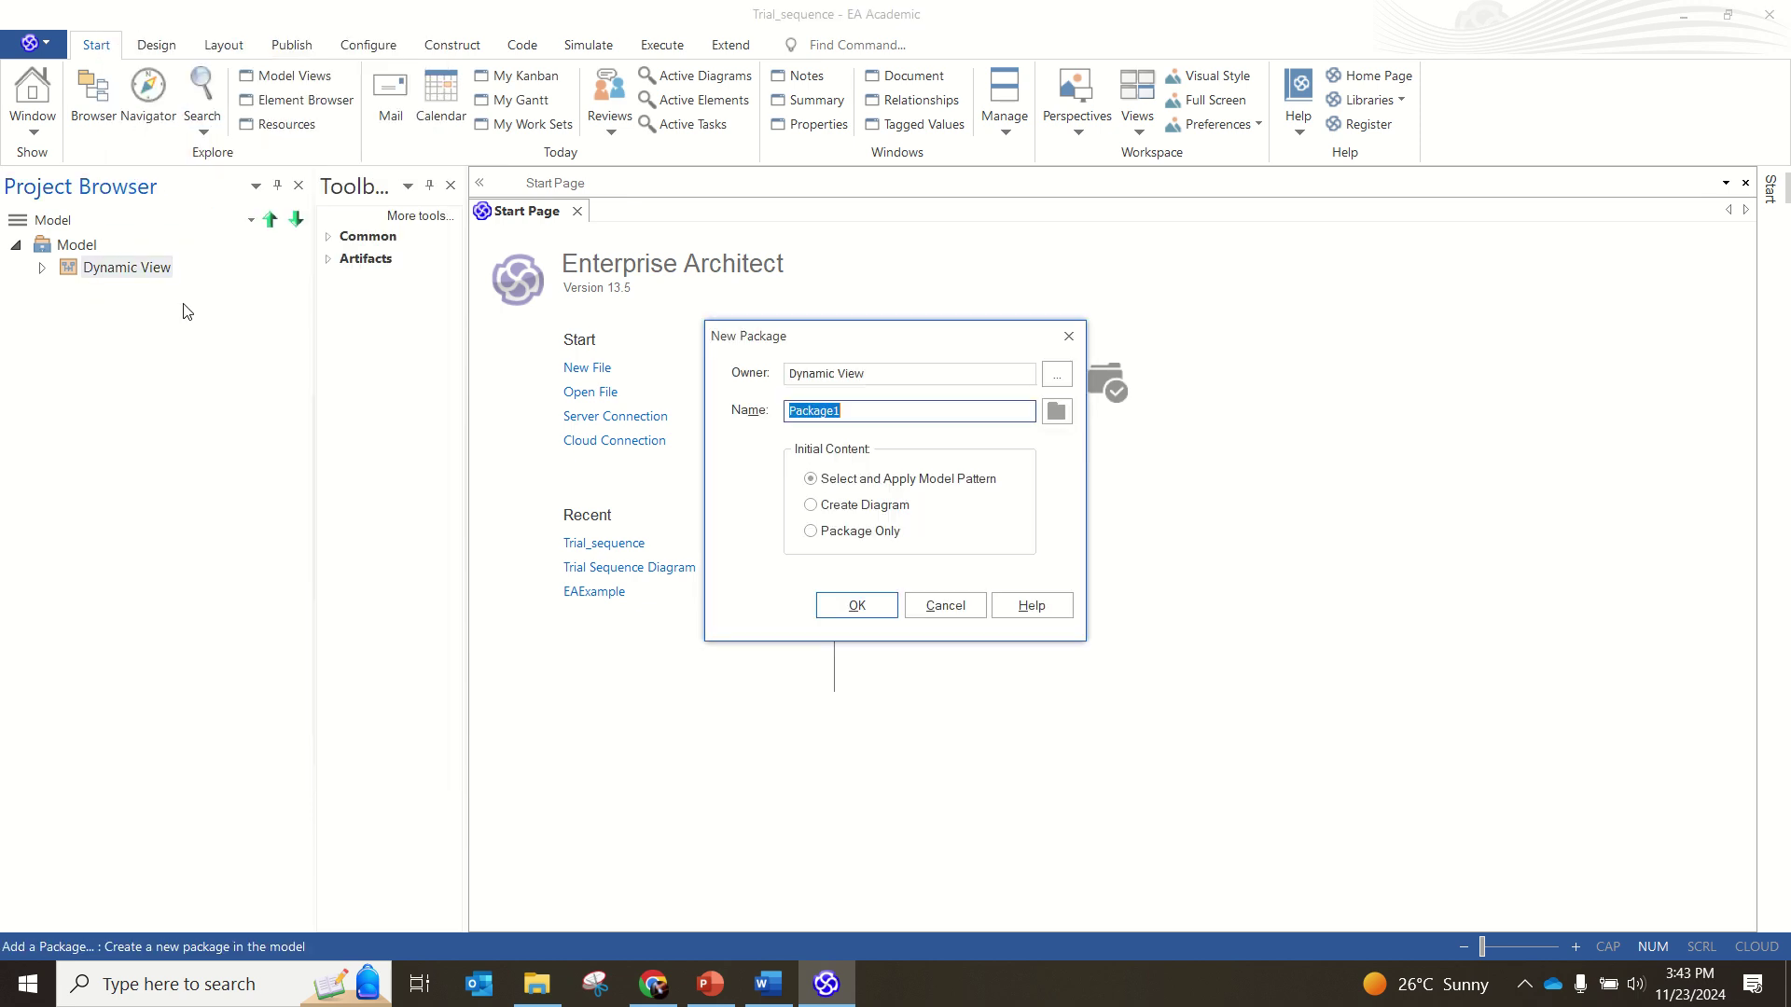
{"action": "left_click", "coordinate": [1069, 336]}
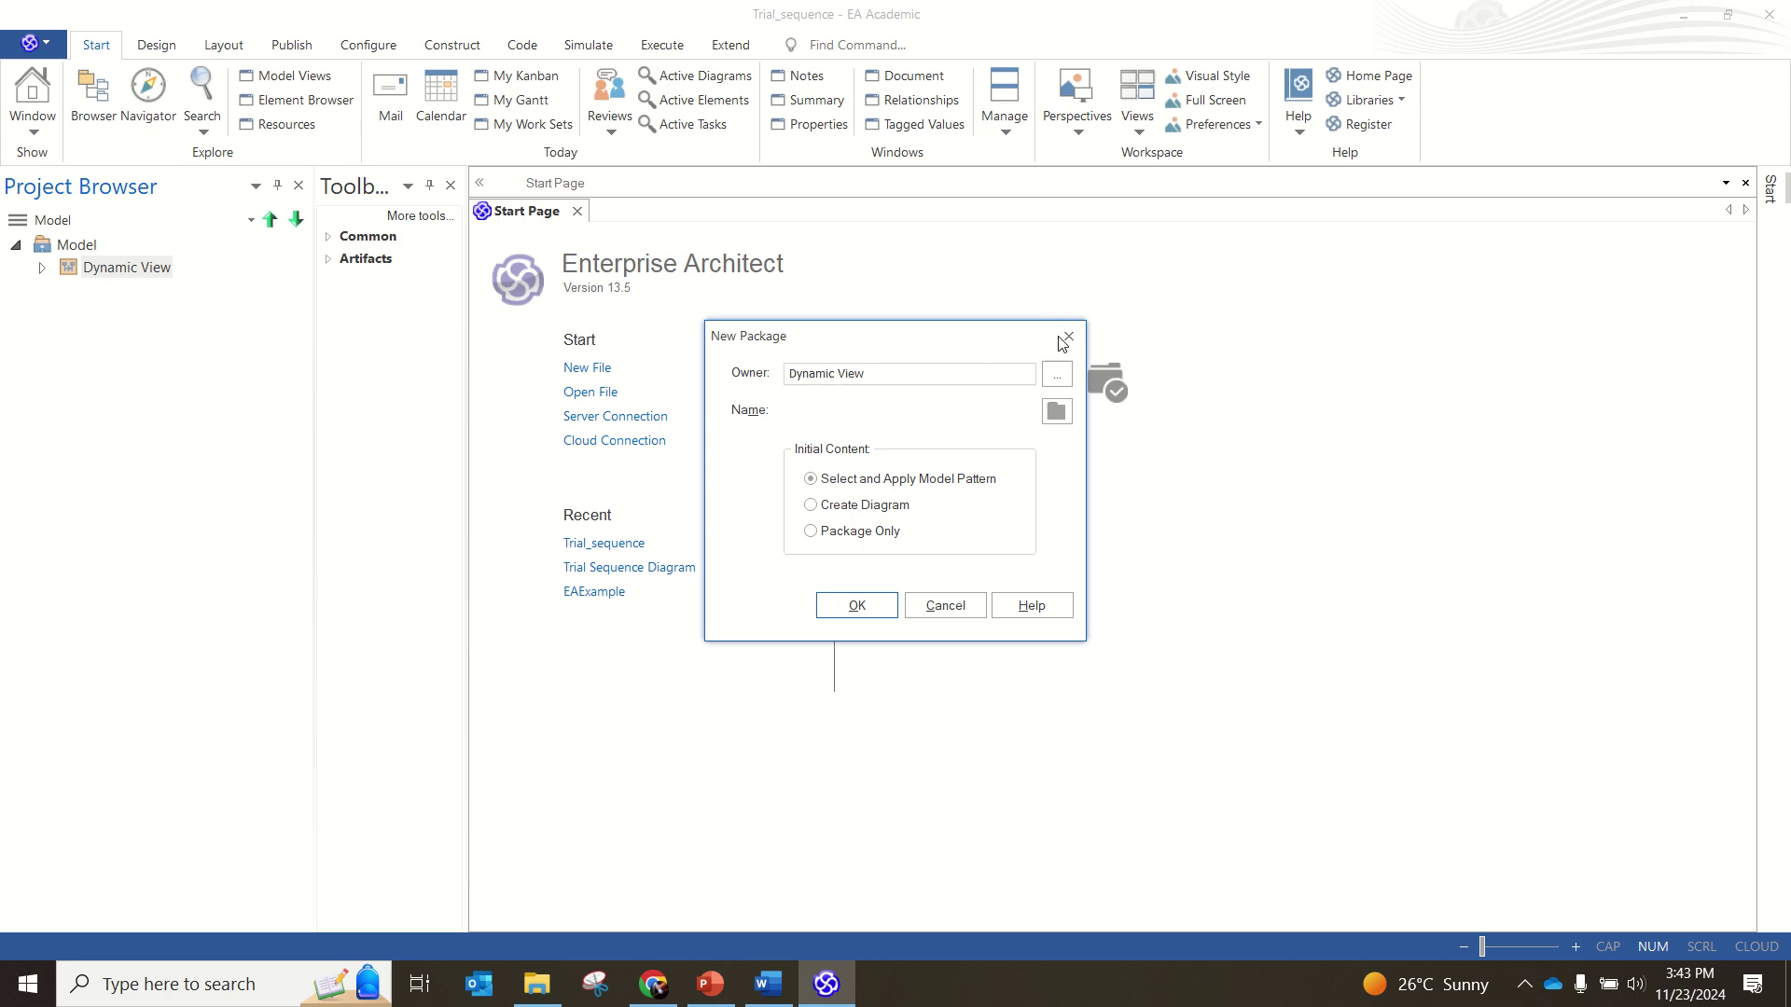
Step: Add a UML Behavioral diagram of type Sequence to the Dynamic View package
{"action": "right_click", "coordinate": [117, 275]}
{"action": "left_click", "coordinate": [204, 326]}
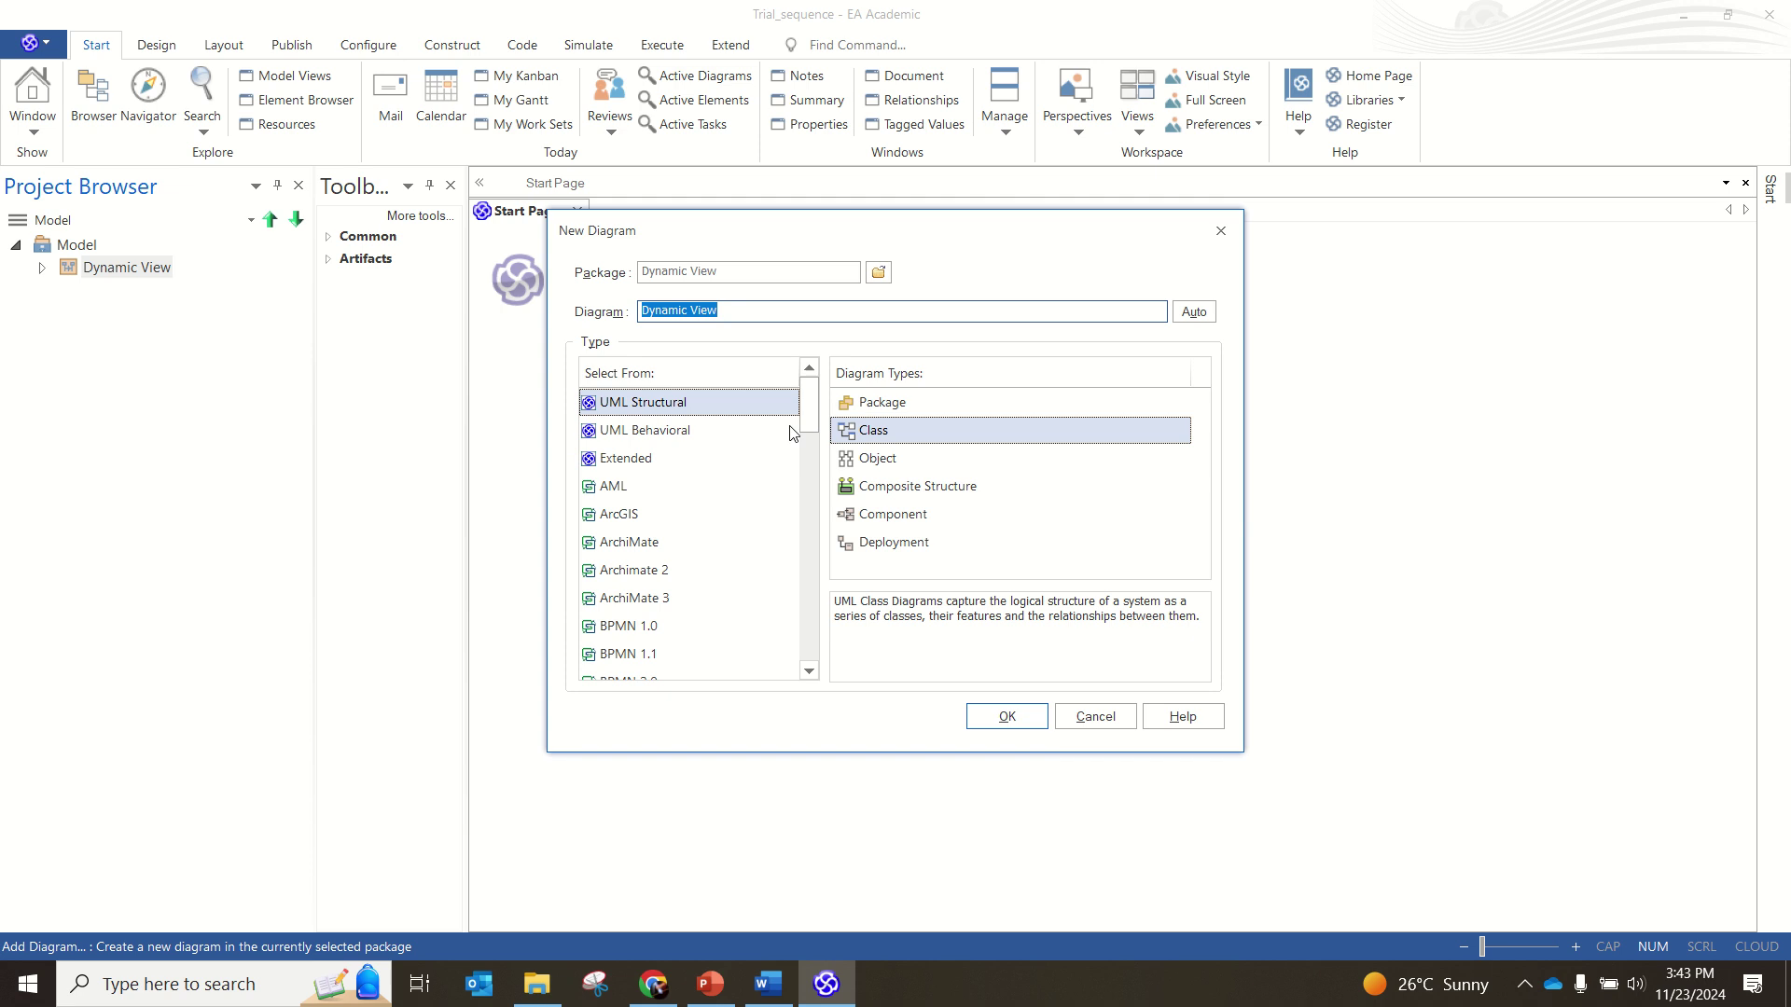
{"action": "left_click", "coordinate": [660, 430]}
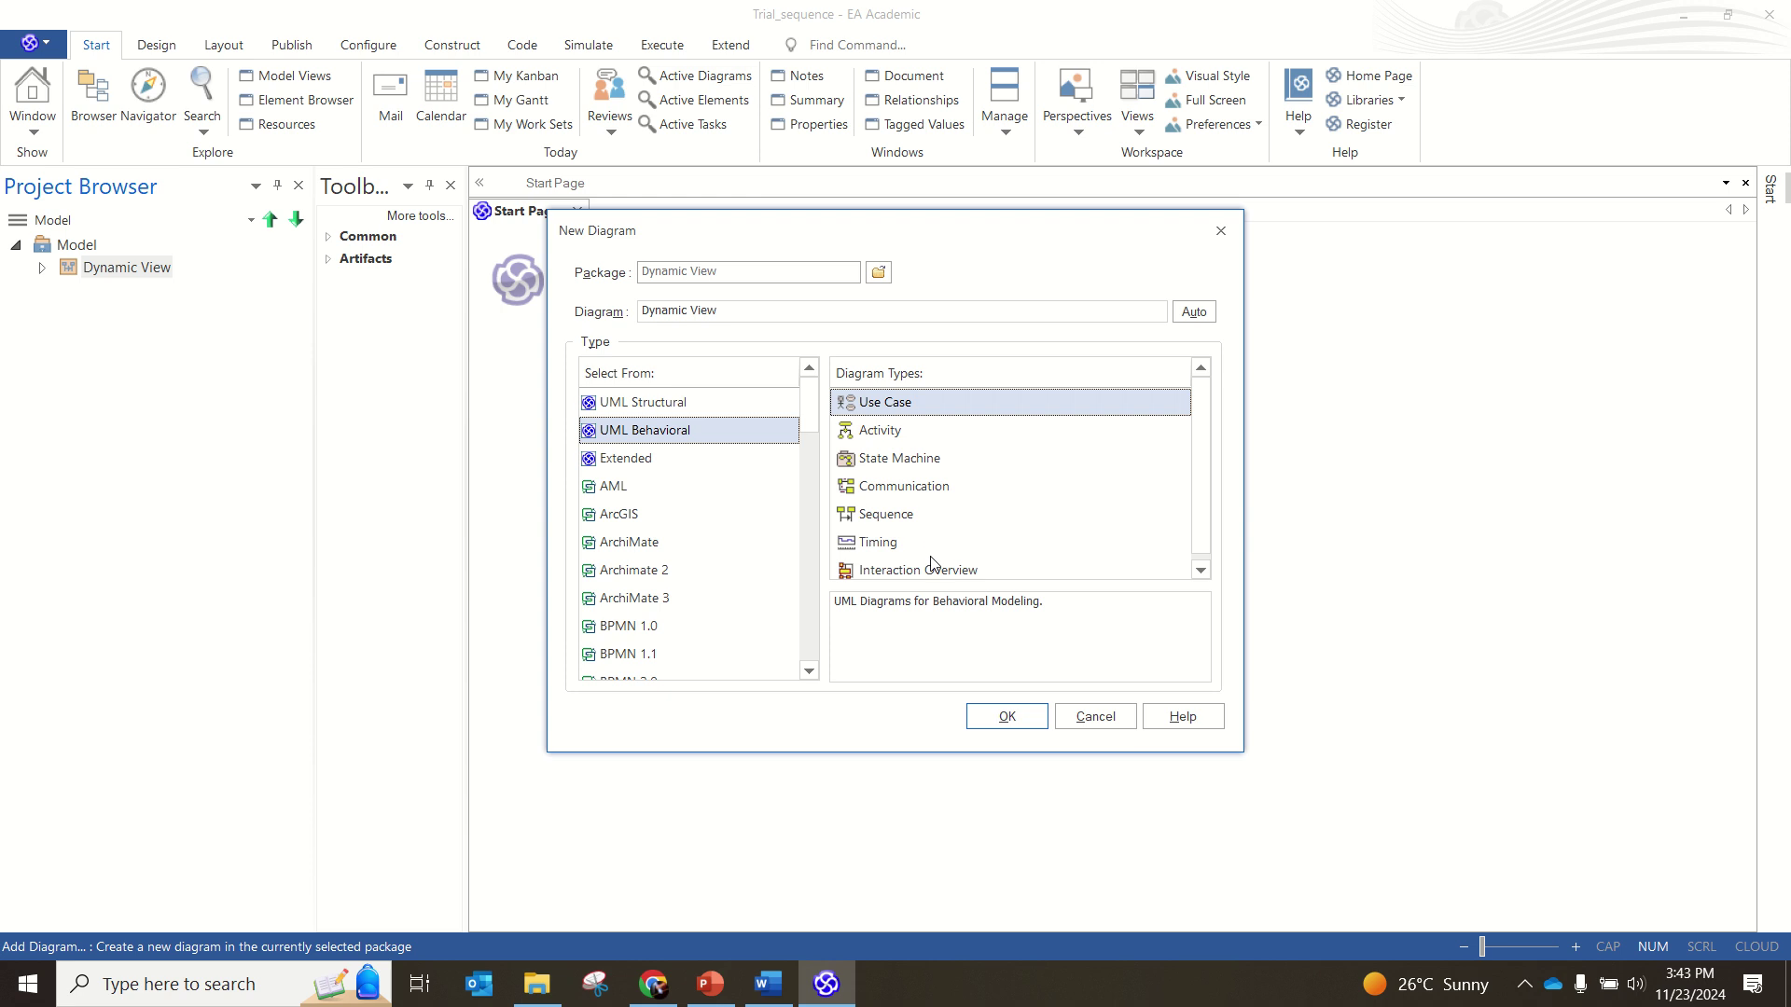
{"action": "left_click", "coordinate": [878, 520]}
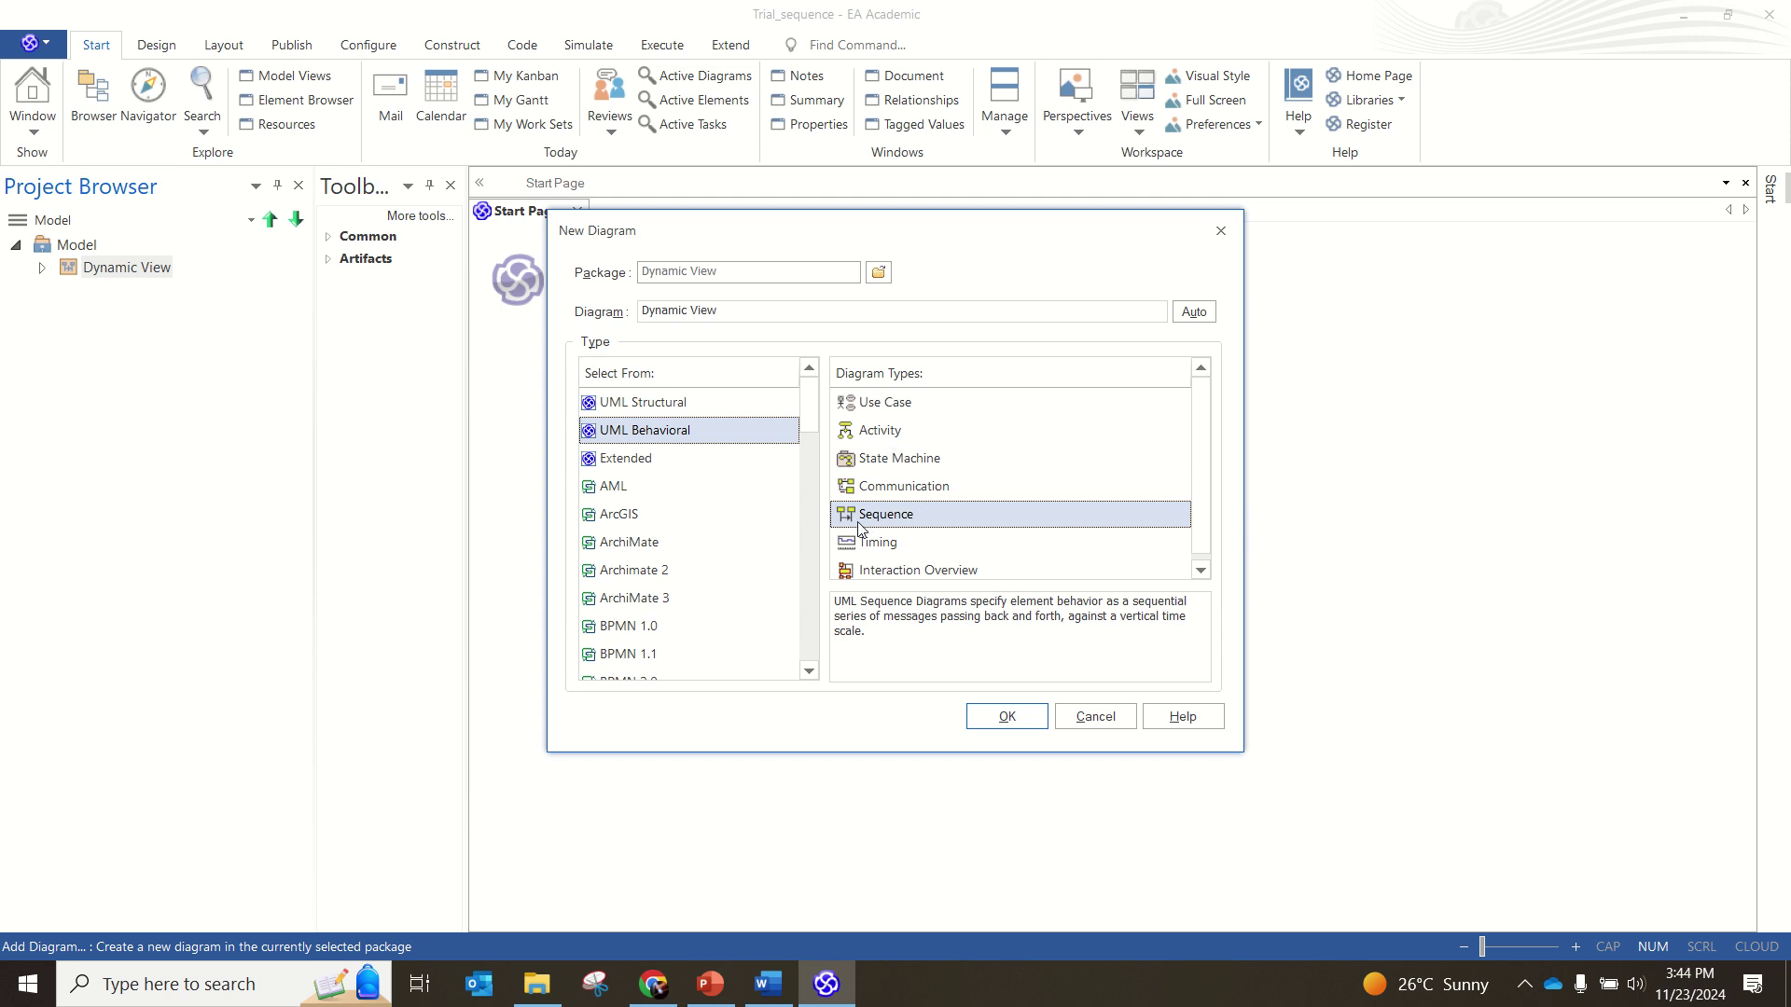
{"action": "left_click", "coordinate": [992, 715]}
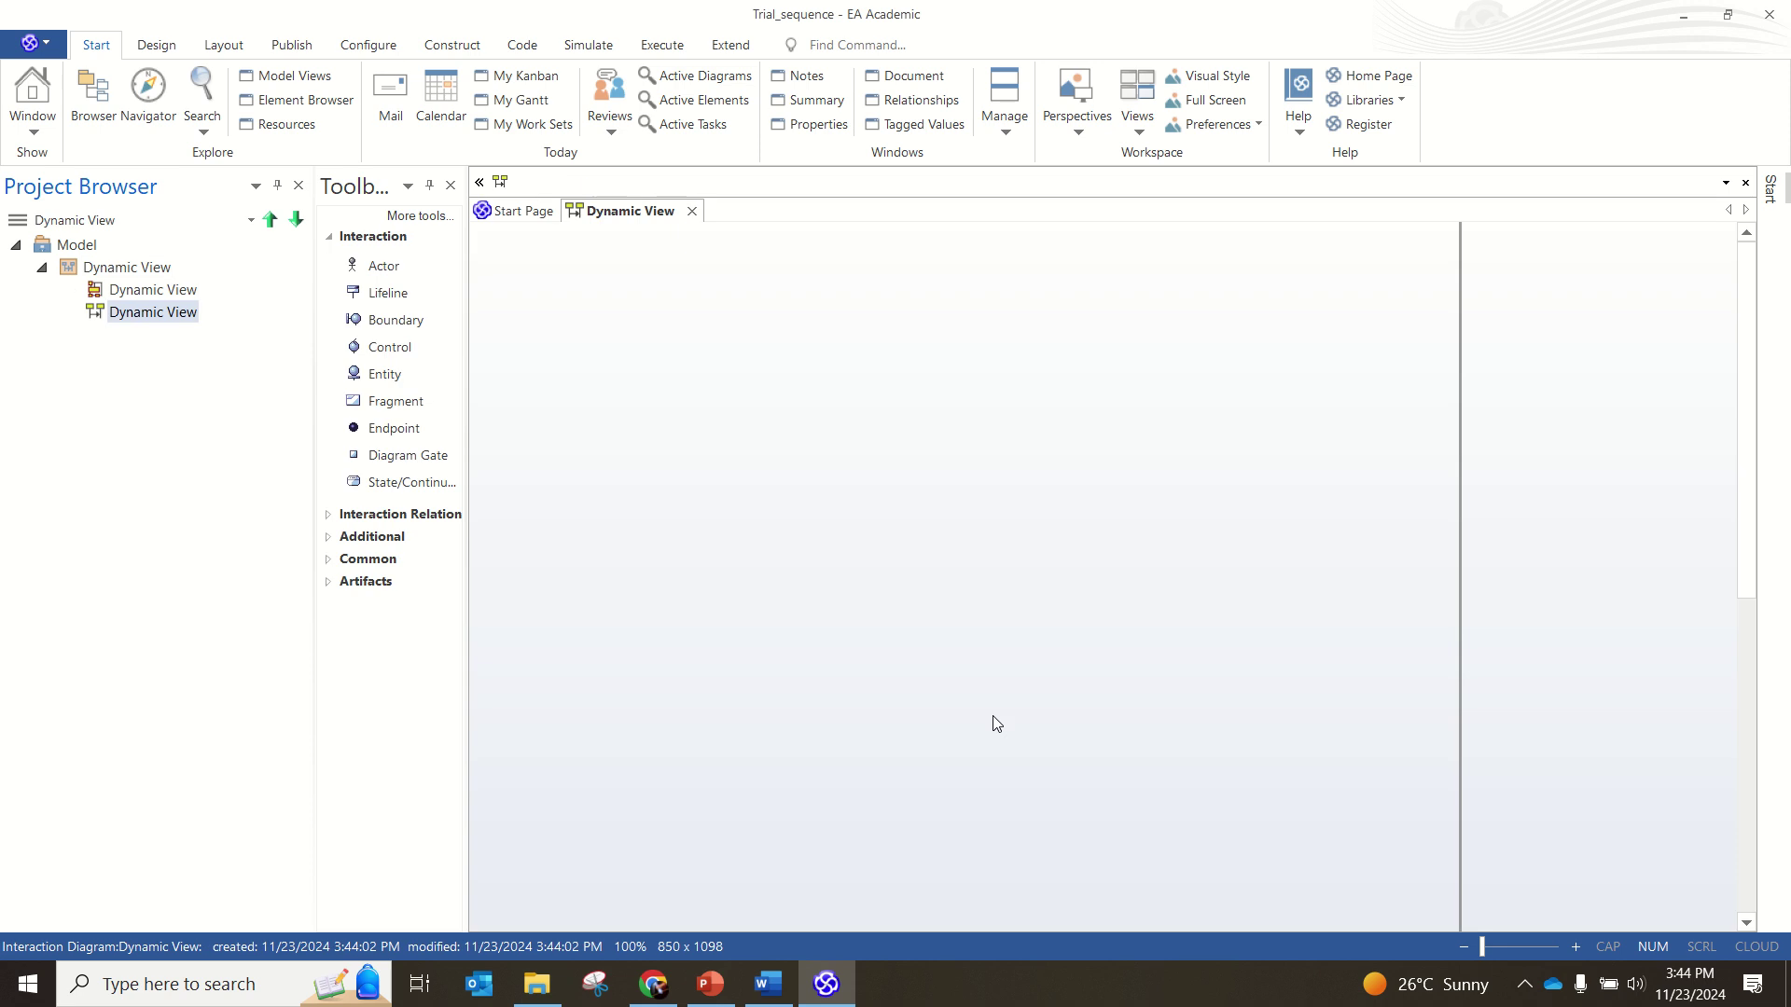
Step: Rename the new sequence diagram in the Dynamic View package as Sequence
{"action": "right_click", "coordinate": [142, 316]}
{"action": "key", "text": "Escape"}
{"action": "key", "text": "F2"}
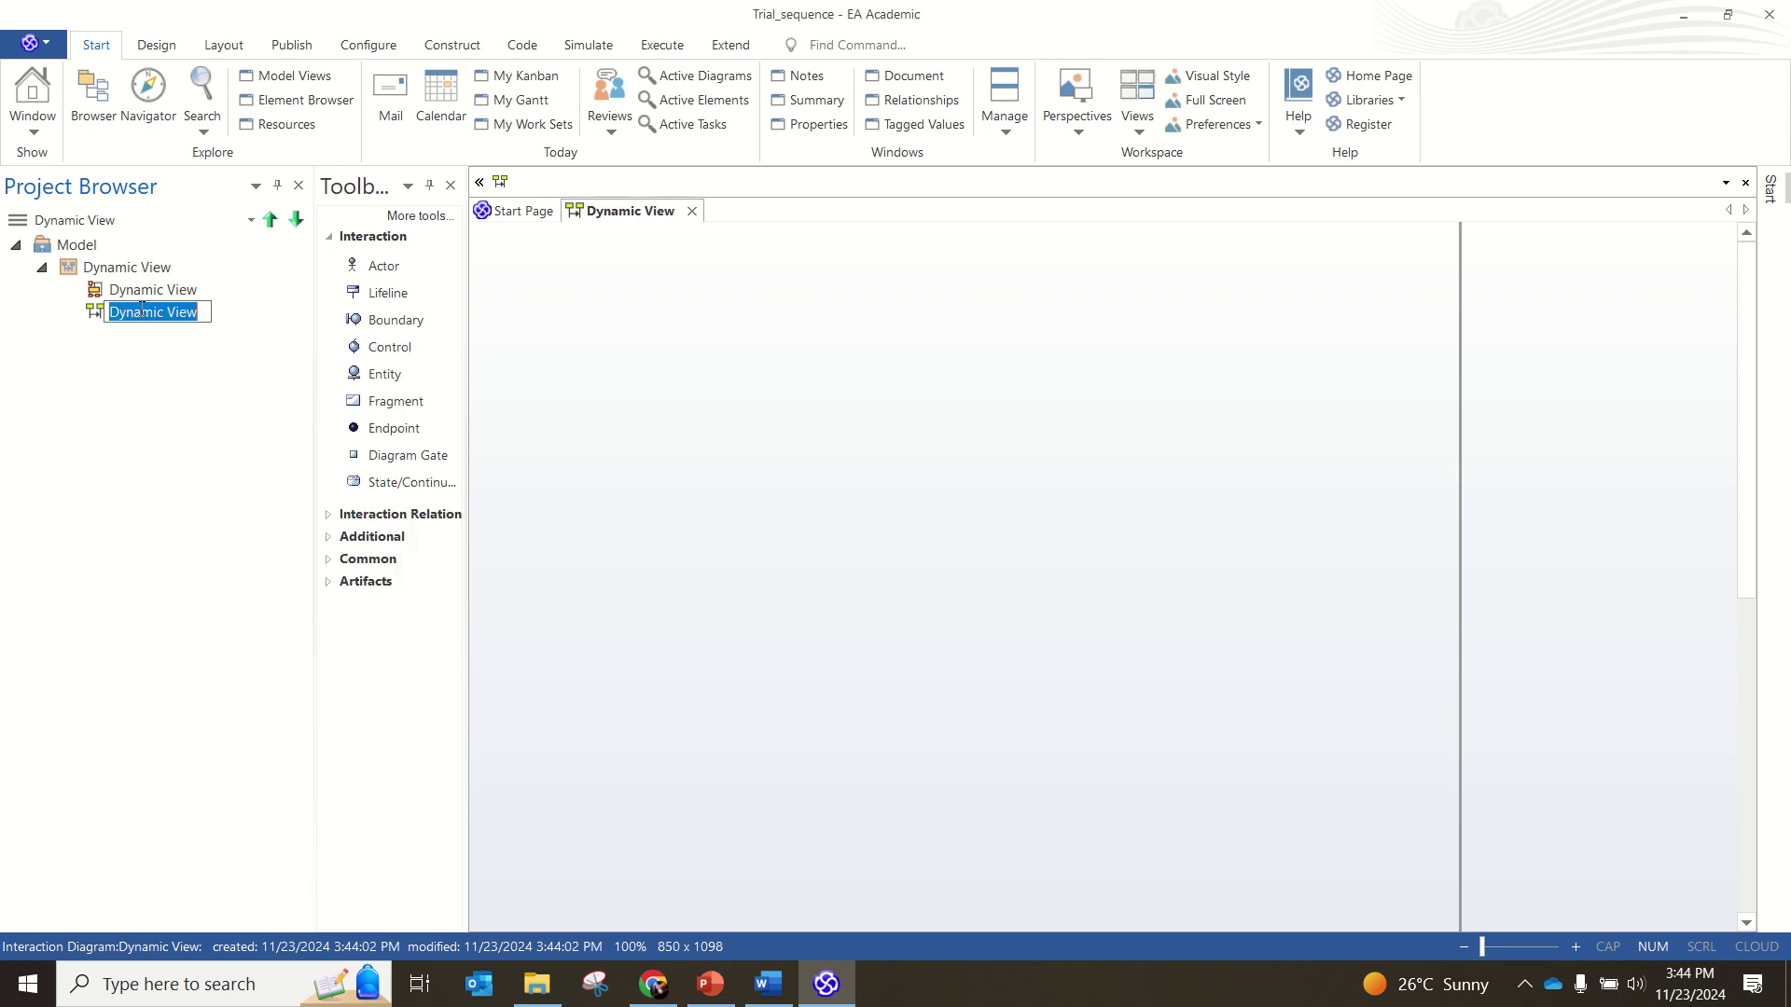
{"action": "type", "text": "Se"}
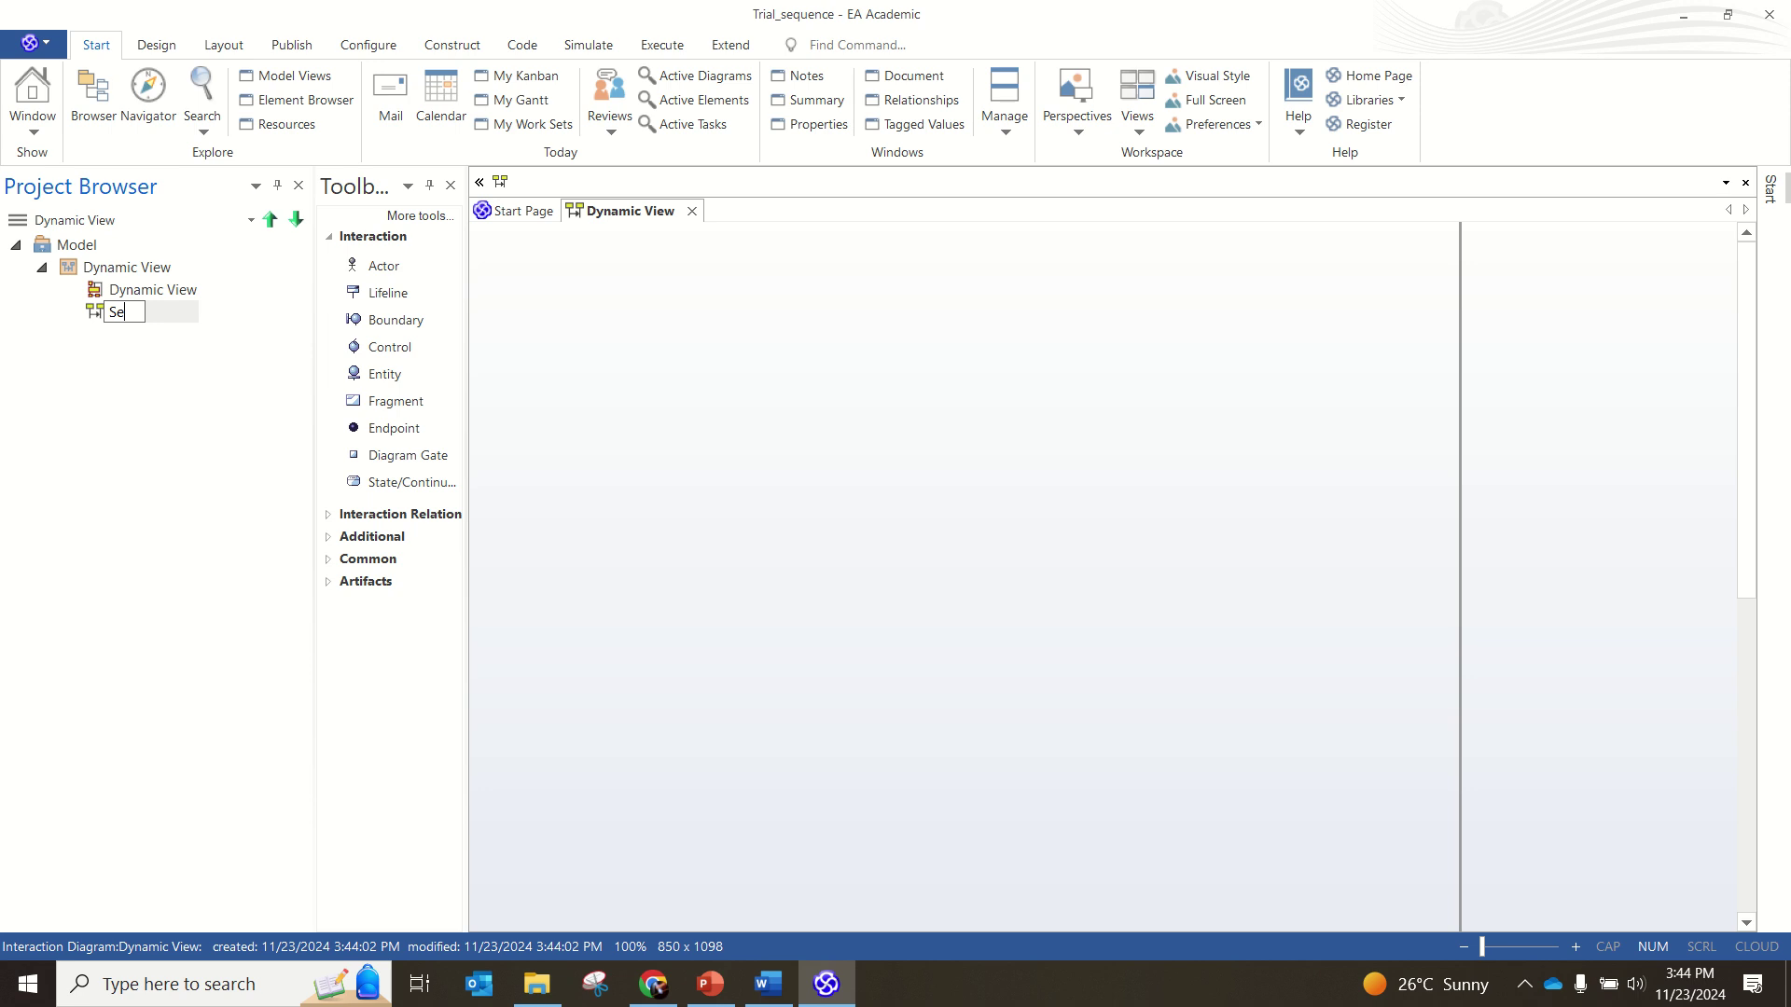
{"action": "type", "text": "quence"}
{"action": "key", "text": "BackSpace"}
{"action": "key", "text": "Return"}
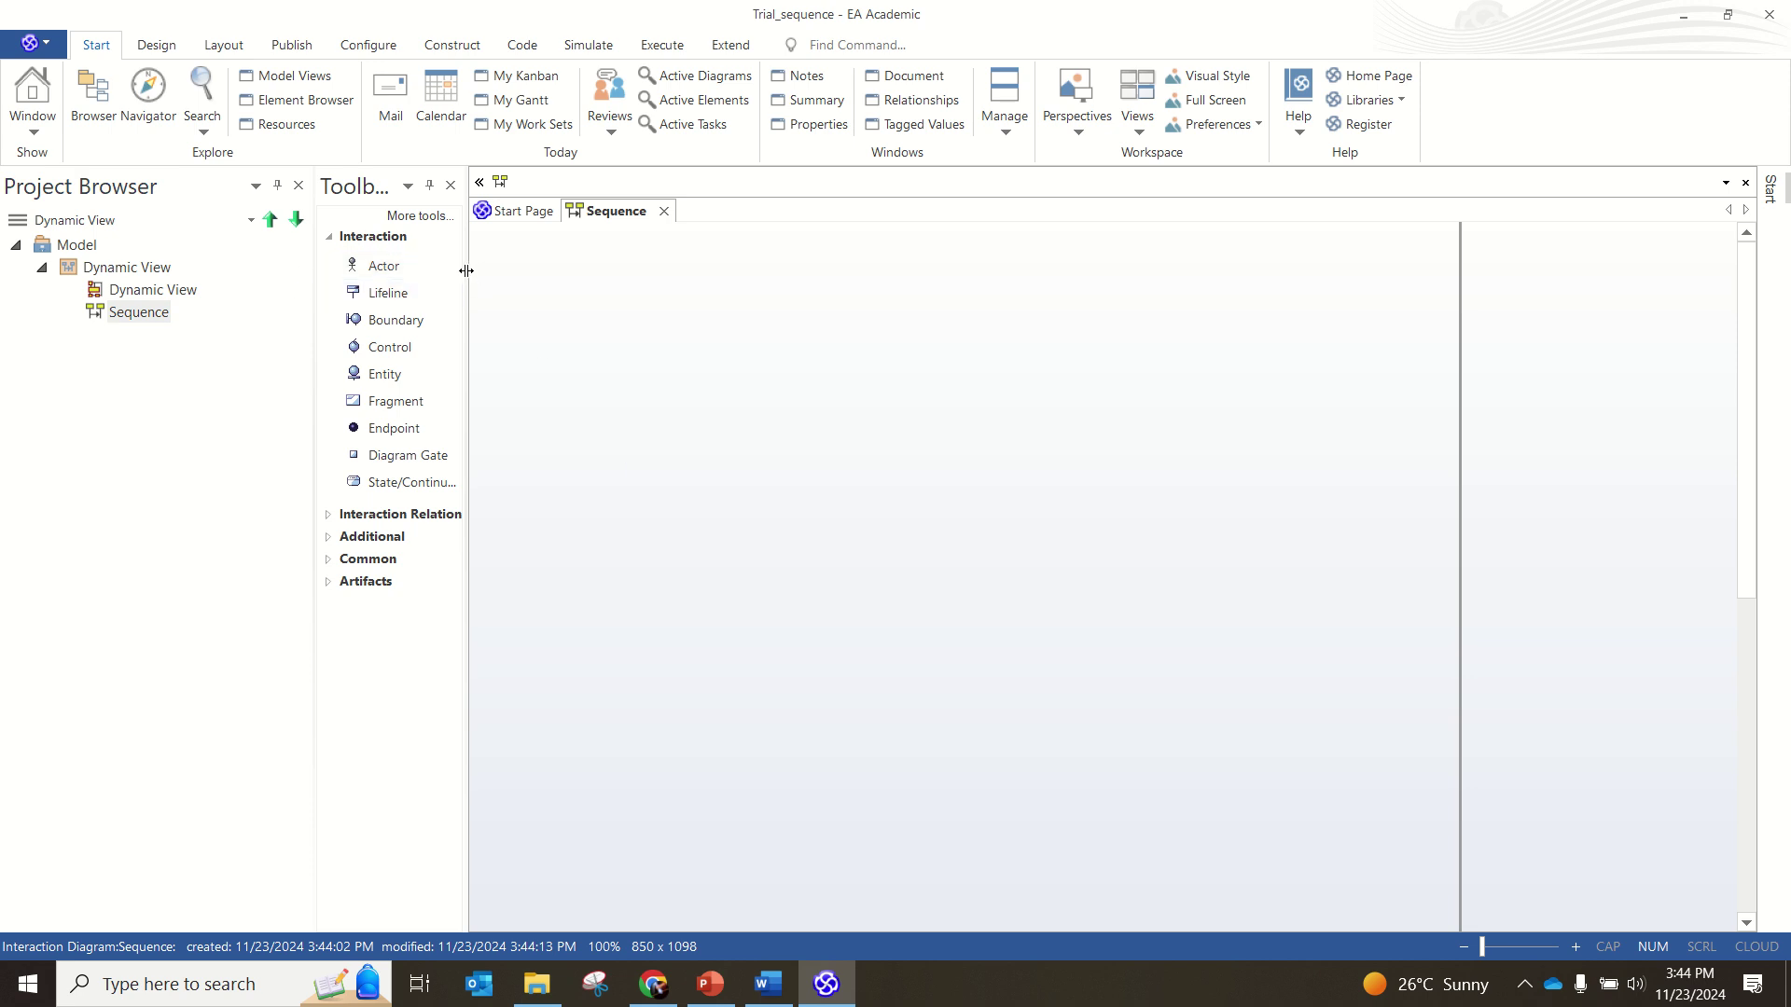
Step: Narrow the Project Browser to give the diagram canvas more room
{"action": "left_click_drag", "start_coordinate": [464, 268], "coordinate": [604, 300]}
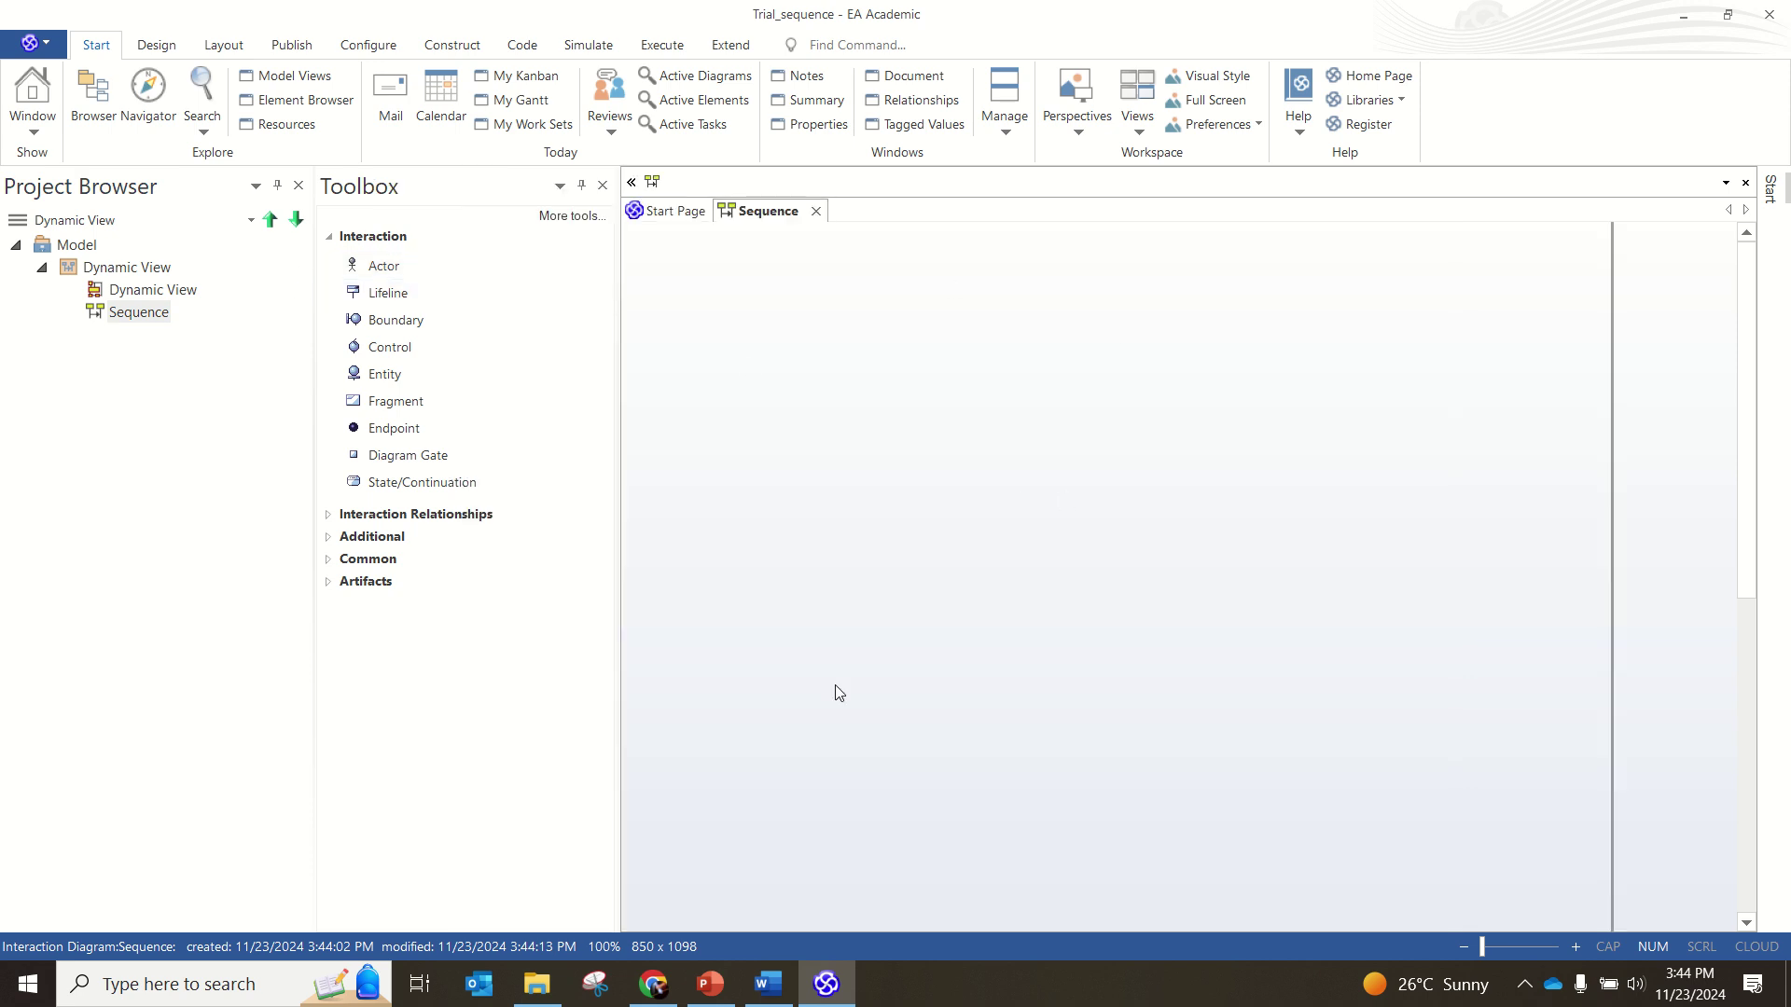
{"action": "left_click_drag", "start_coordinate": [620, 328], "coordinate": [468, 343]}
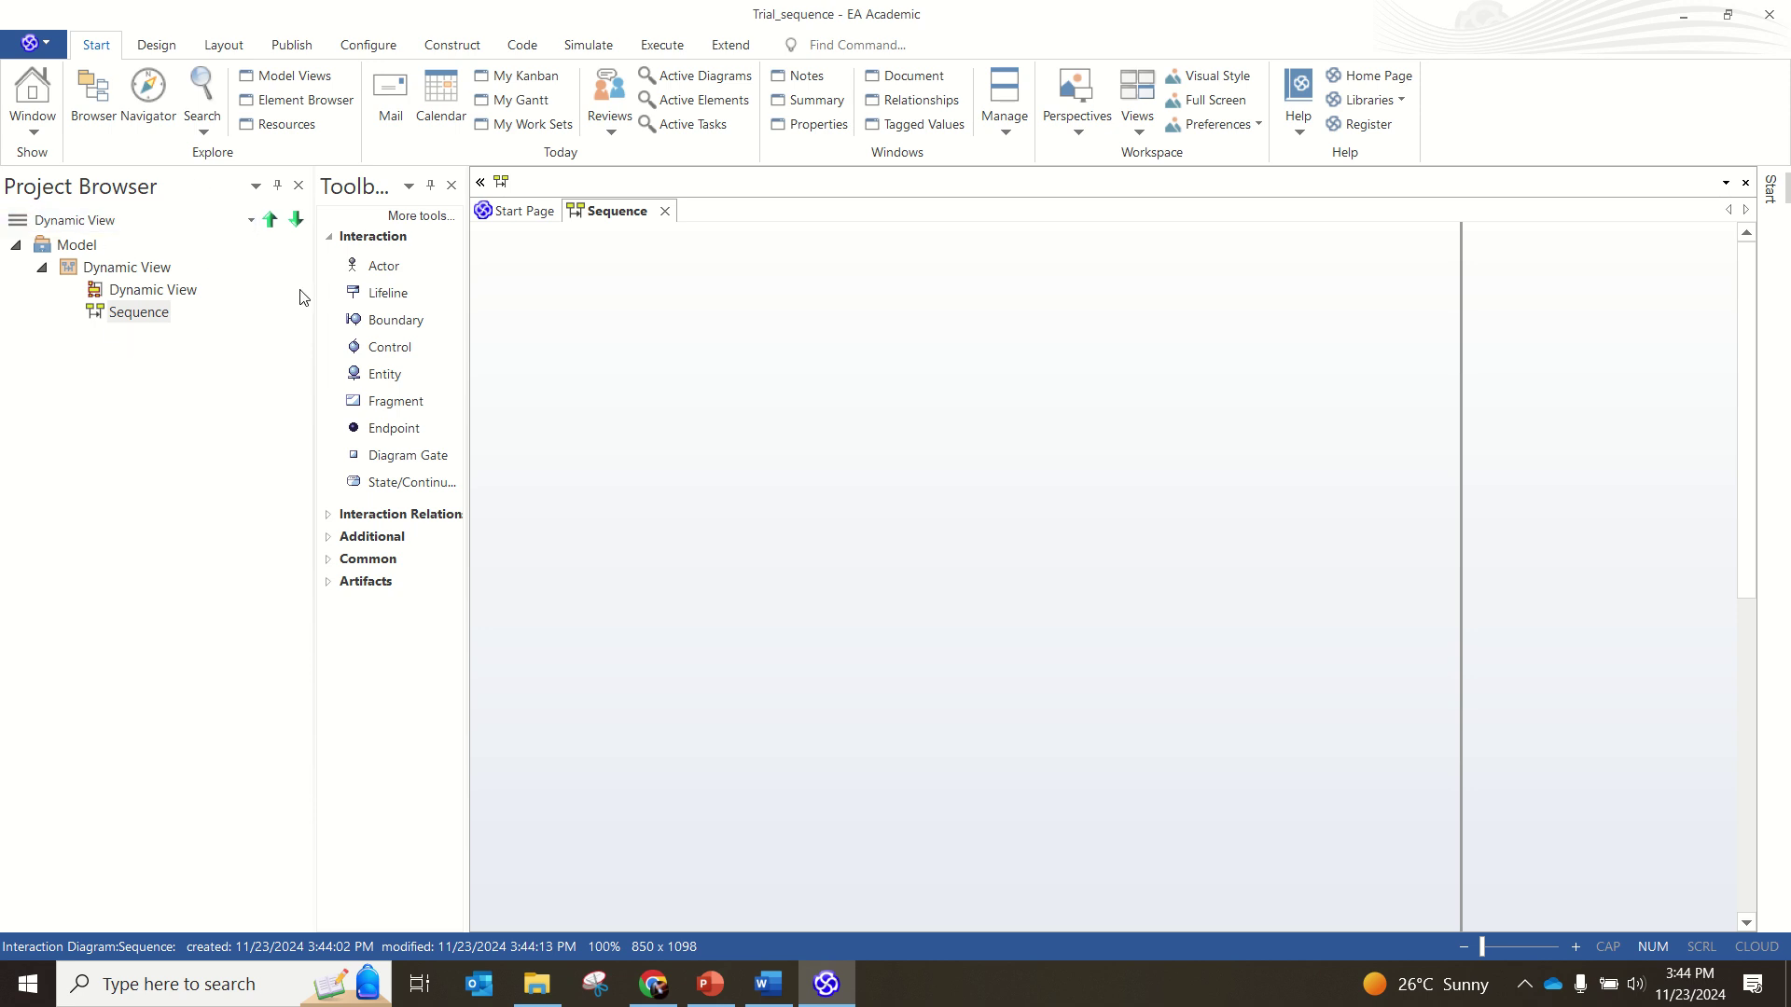
{"action": "left_click_drag", "start_coordinate": [312, 299], "coordinate": [176, 291]}
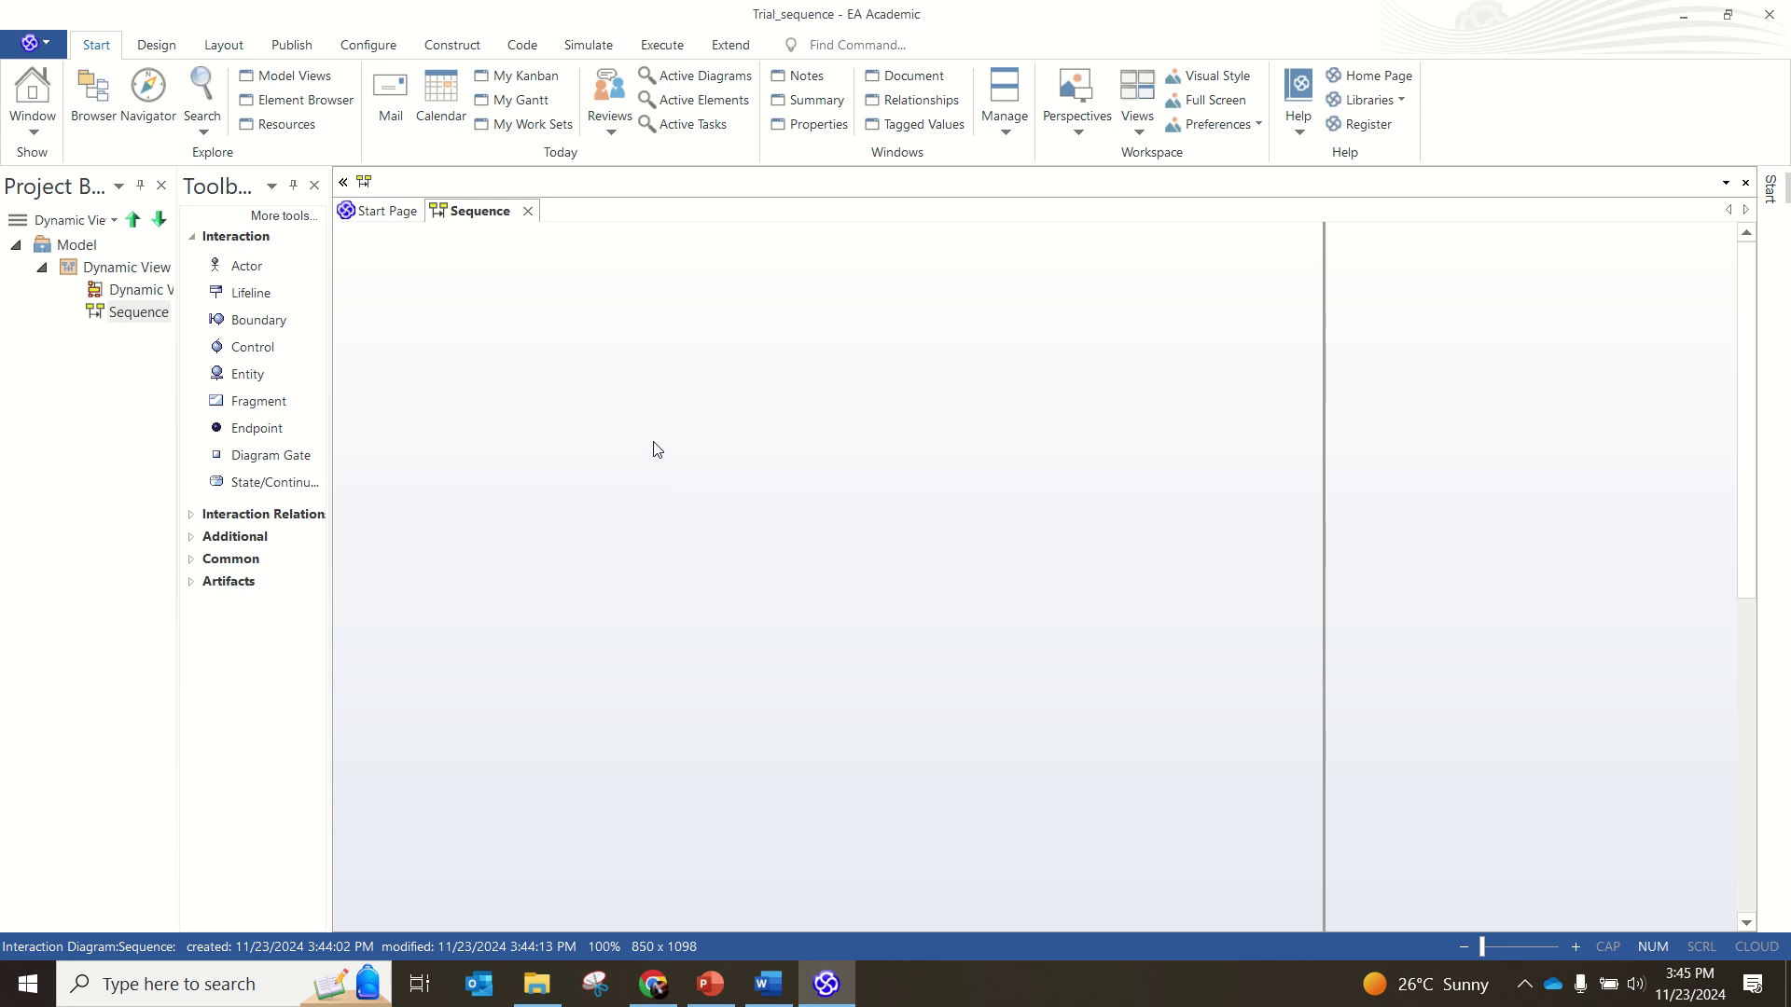
Step: Place an Actor near the upper-left corner of the sequence diagram and name it CLERK
{"action": "left_click", "coordinate": [242, 270]}
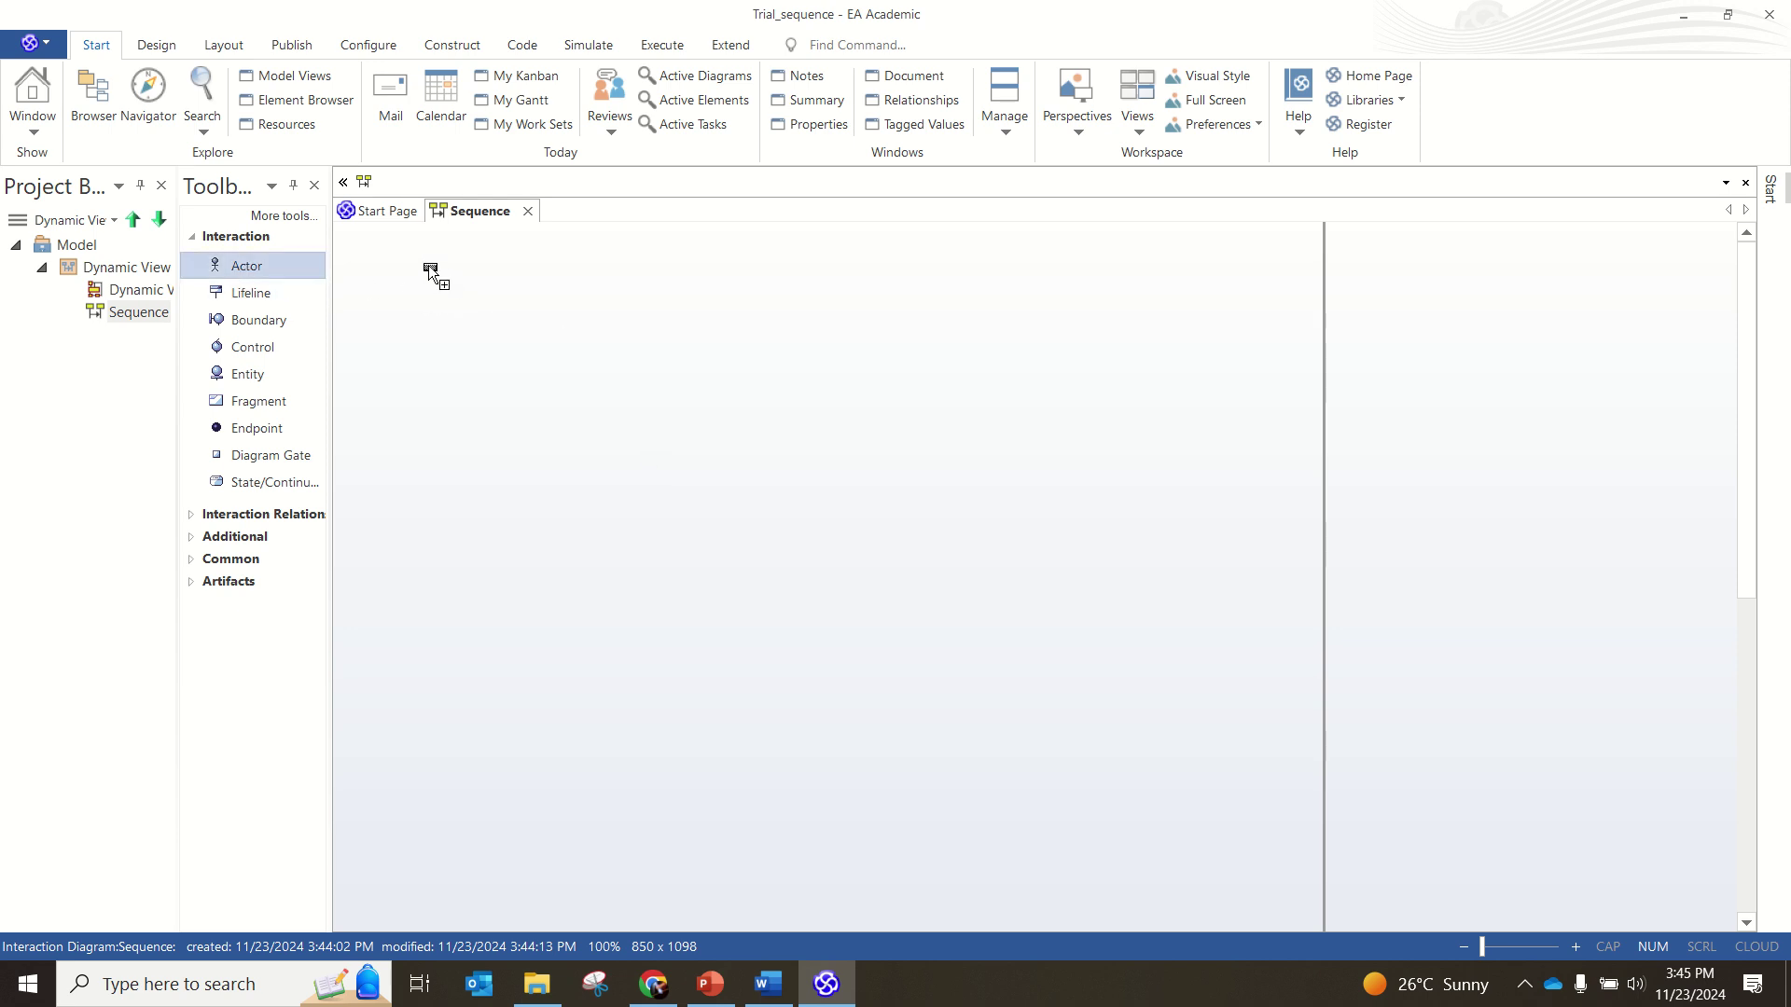
{"action": "left_click", "coordinate": [430, 273]}
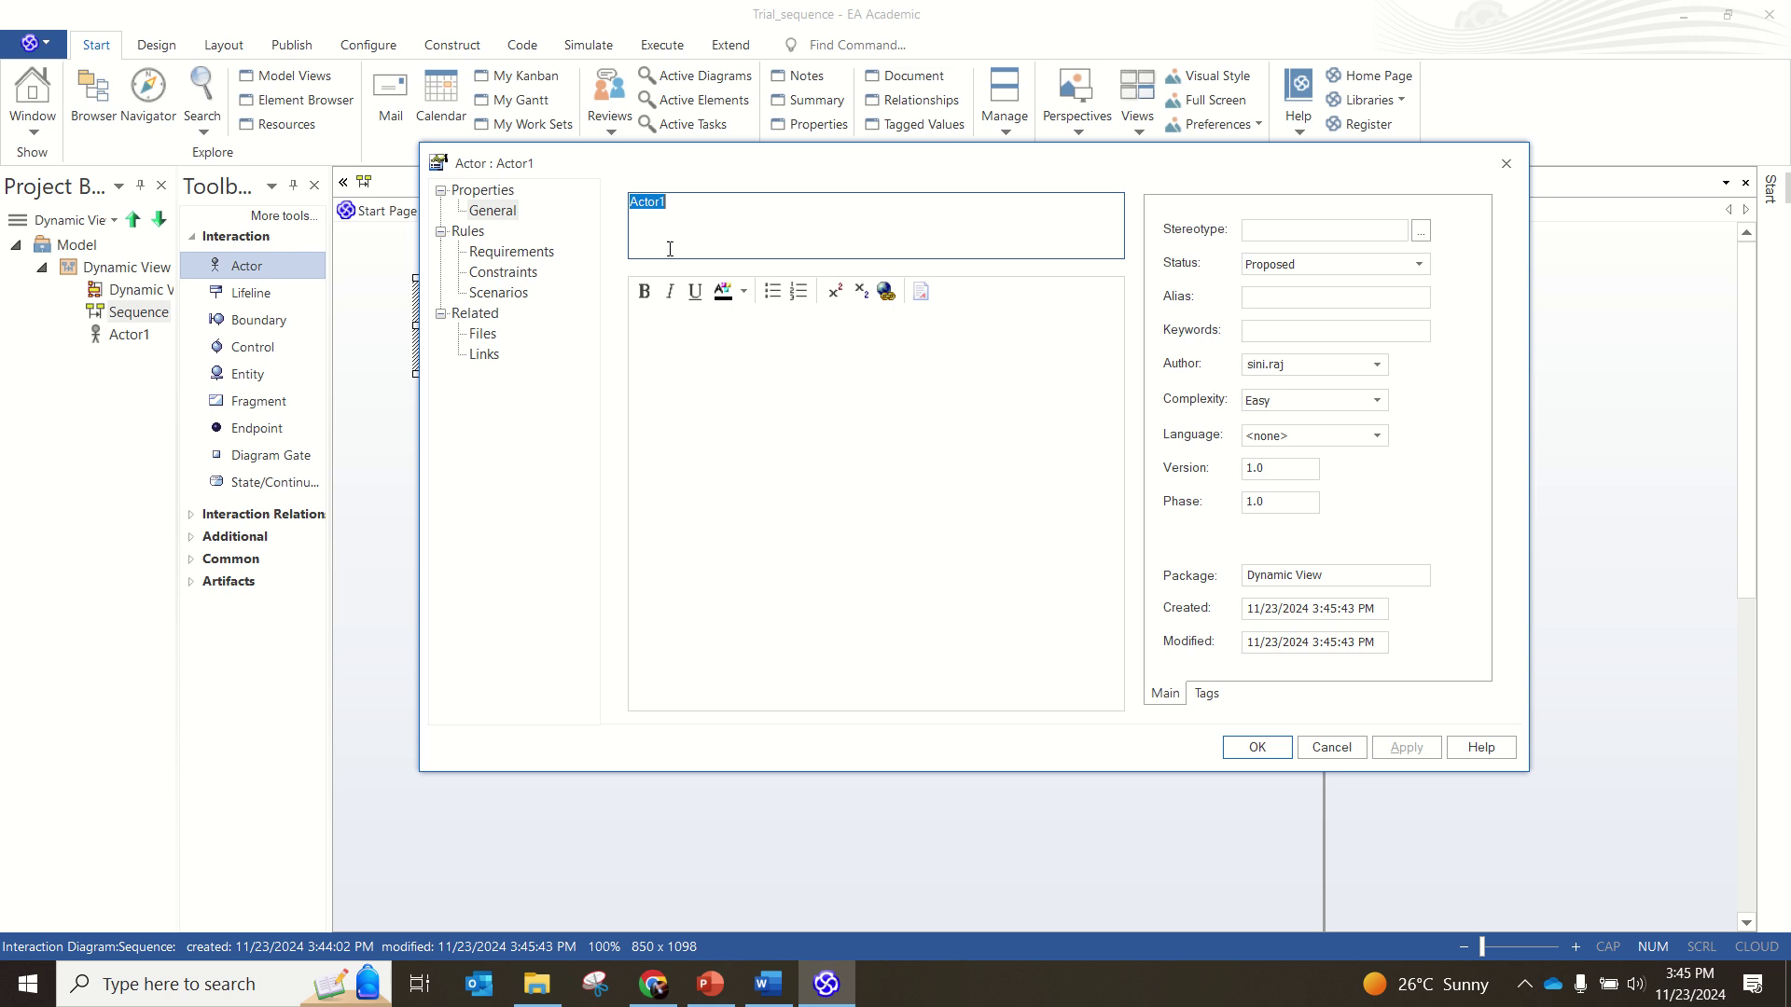
{"action": "key", "text": "BackSpace"}
{"action": "type", "text": "CLERK"}
{"action": "left_click", "coordinate": [1409, 751]}
{"action": "left_click", "coordinate": [1257, 748]}
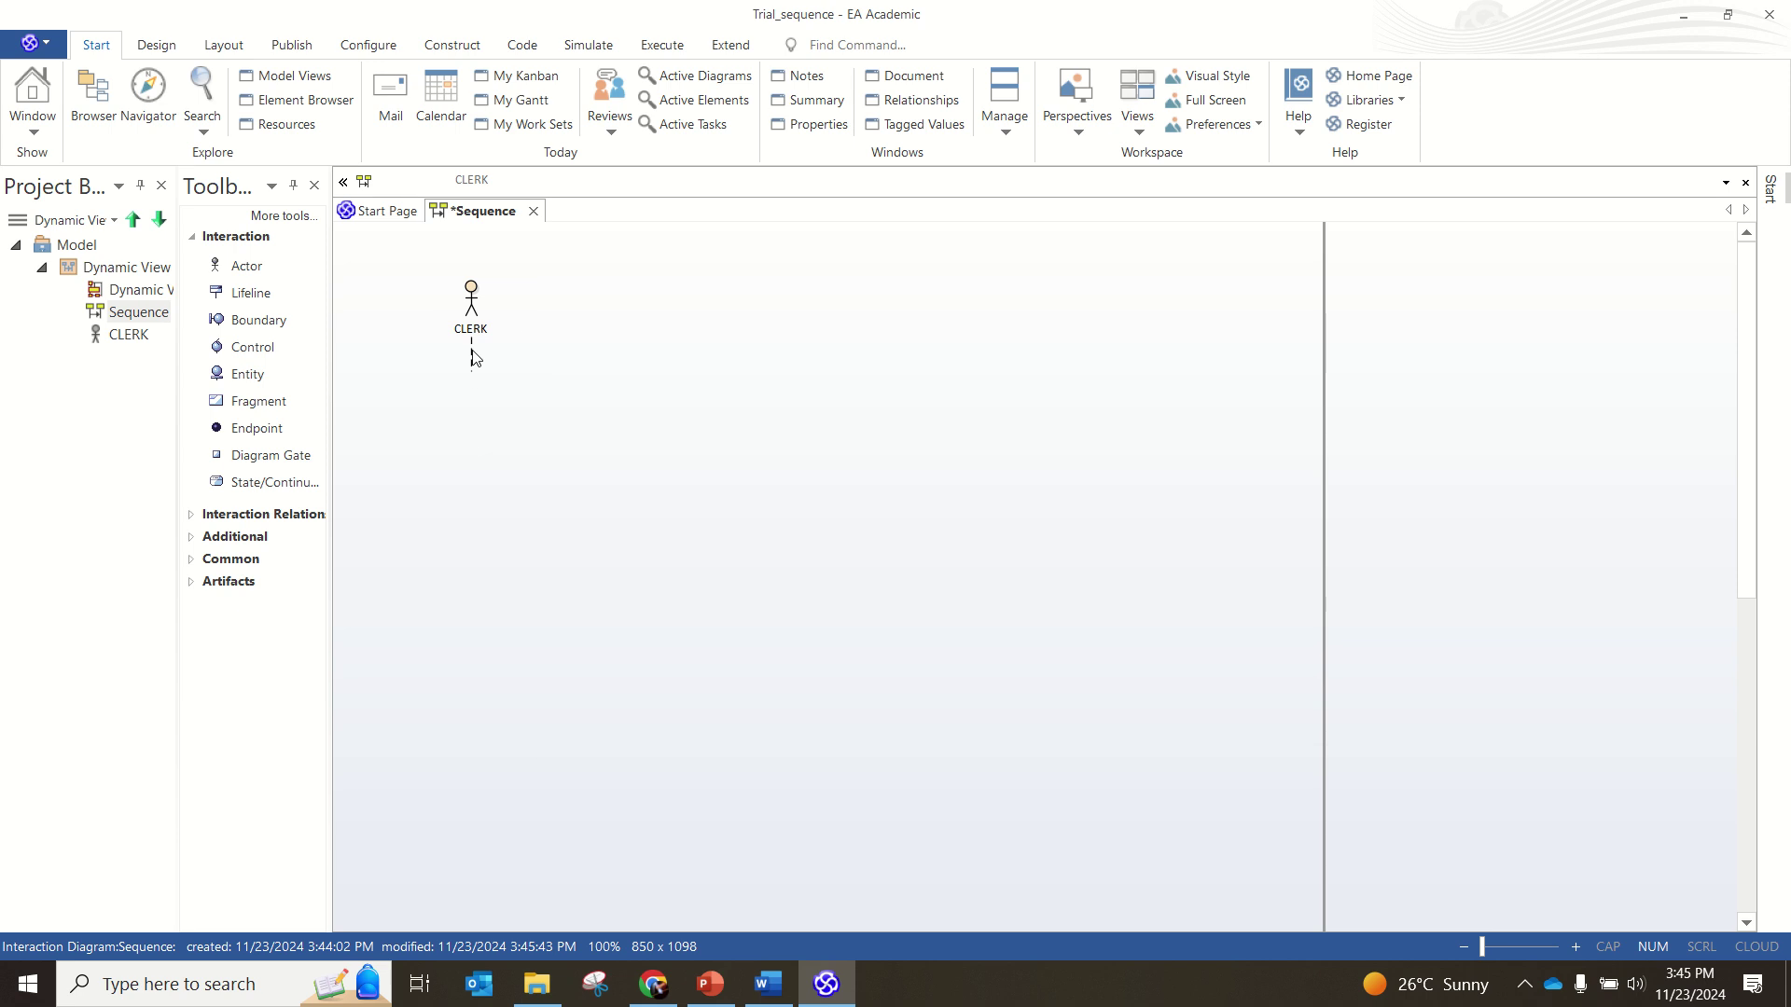
Step: Extend the CLERK actor's lifeline down to near the lower end of the visible canvas
{"action": "left_click", "coordinate": [471, 359]}
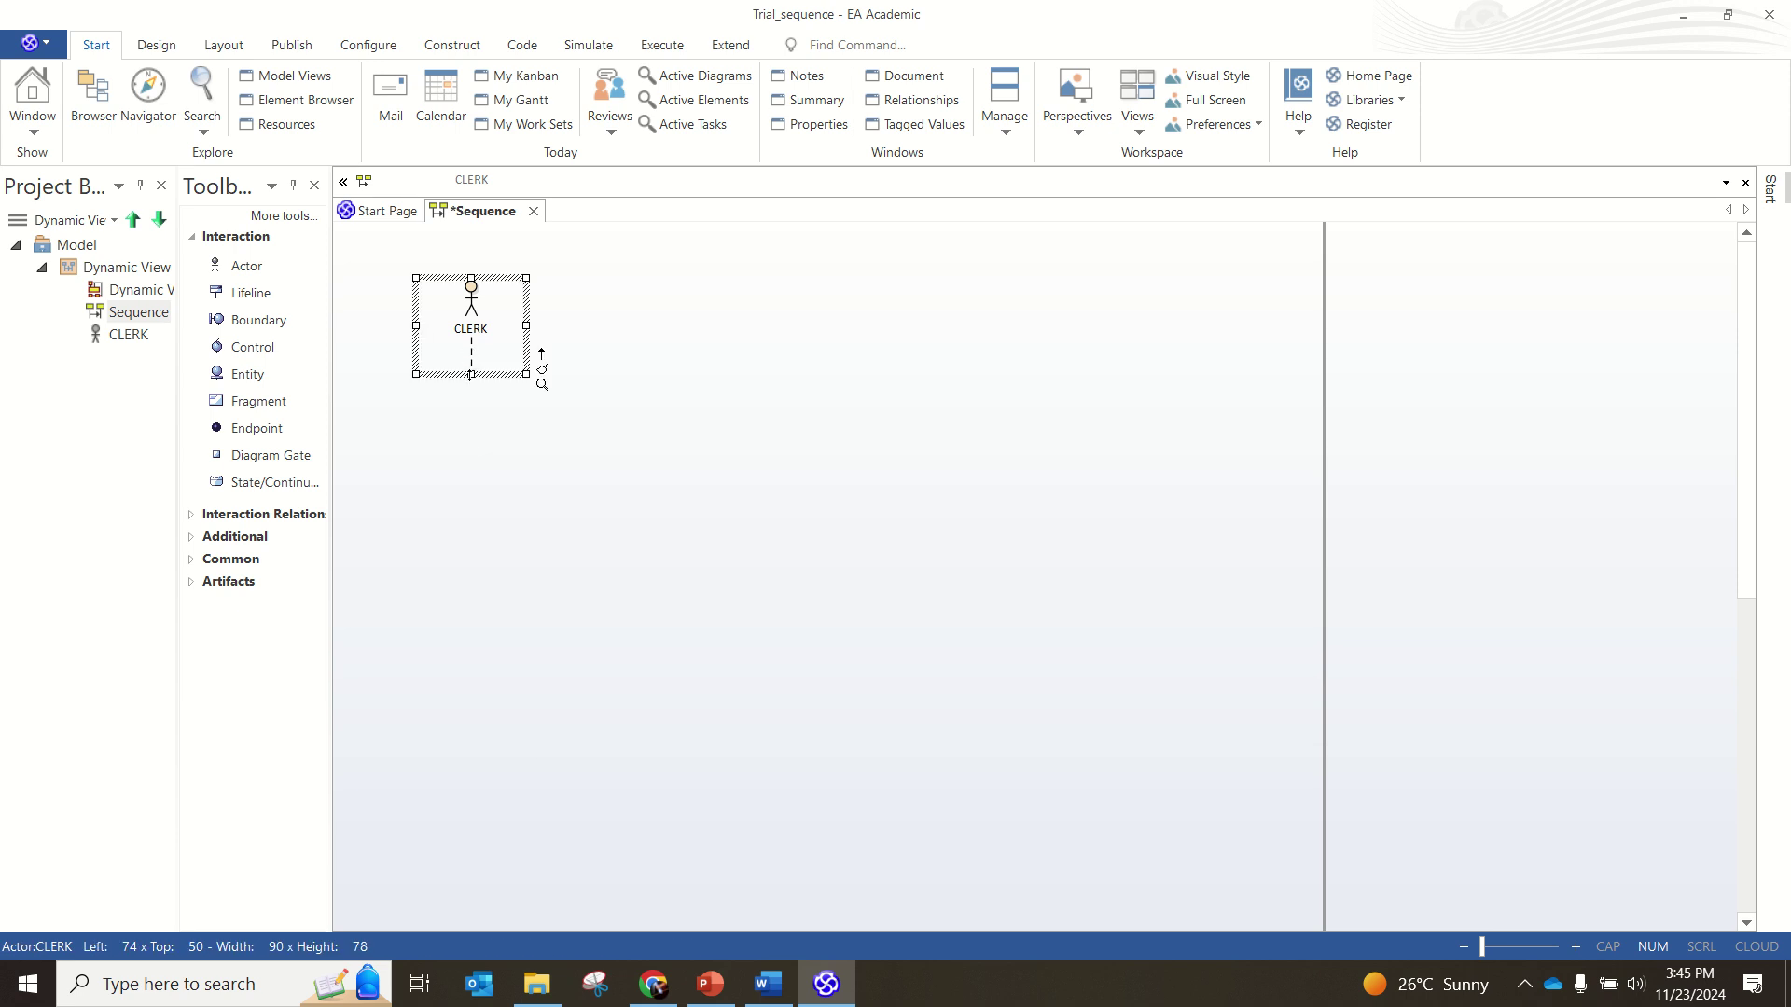
{"action": "left_click_drag", "start_coordinate": [471, 374], "coordinate": [471, 892]}
{"action": "left_click", "coordinate": [694, 525]}
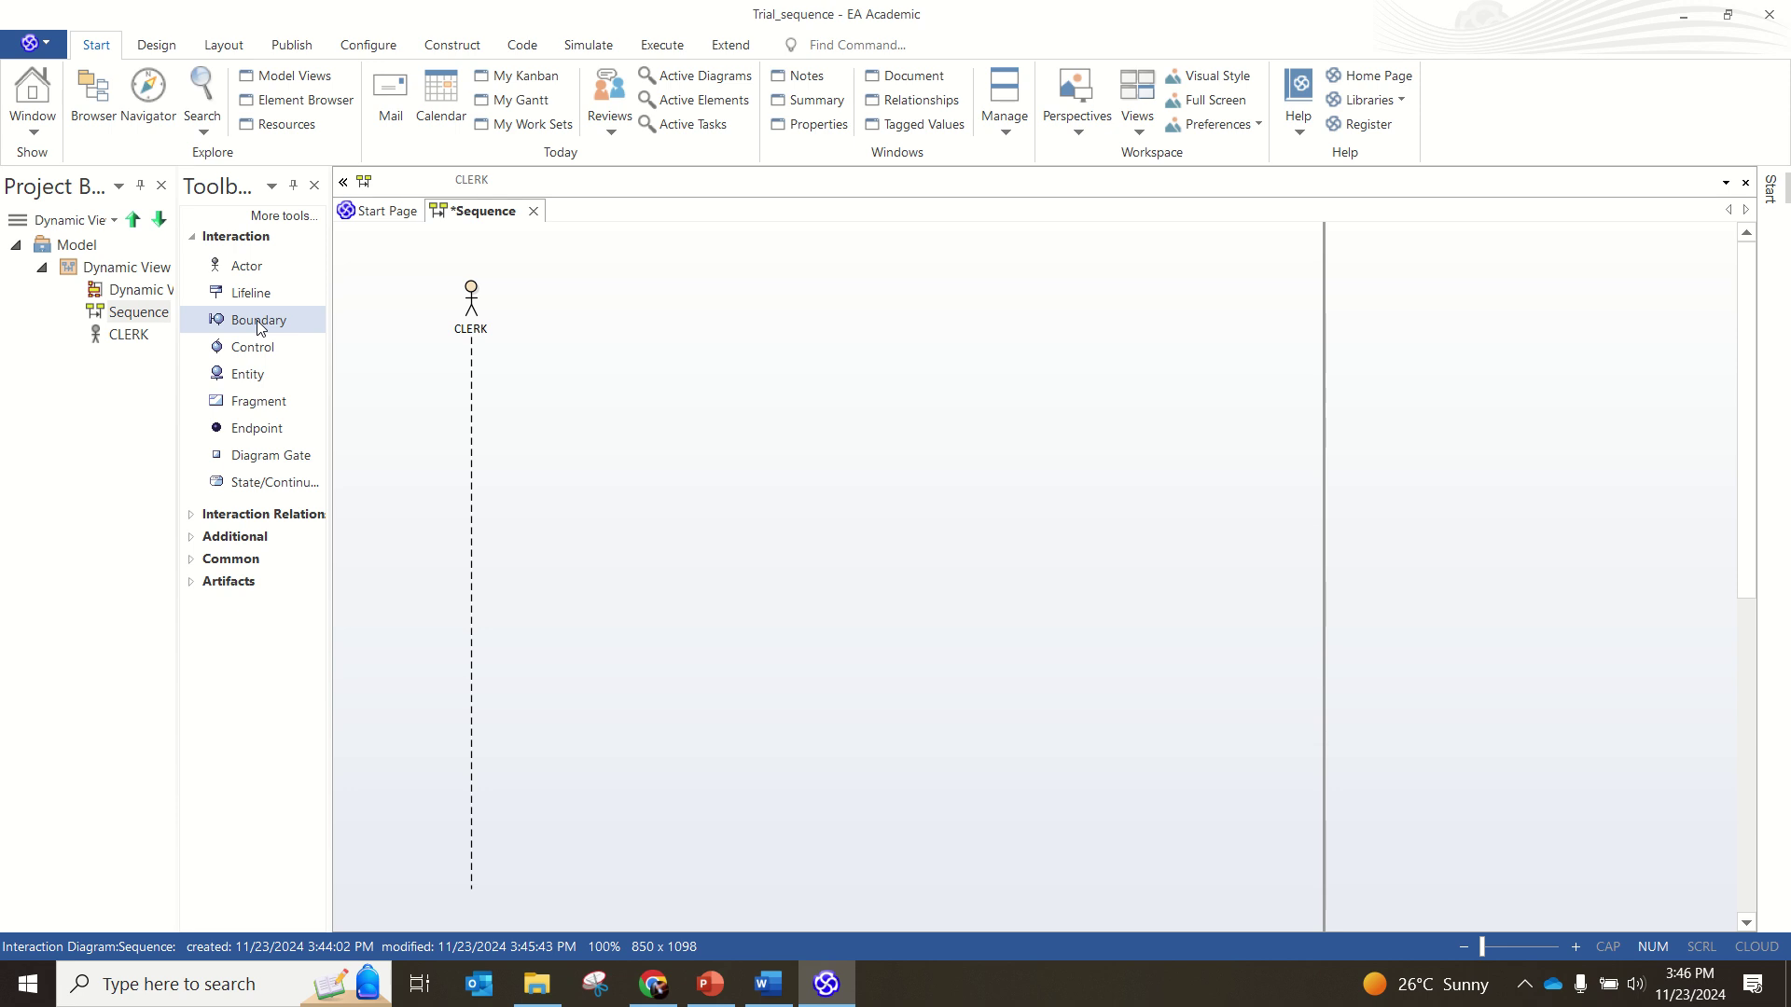
{"action": "left_click", "coordinate": [247, 373]}
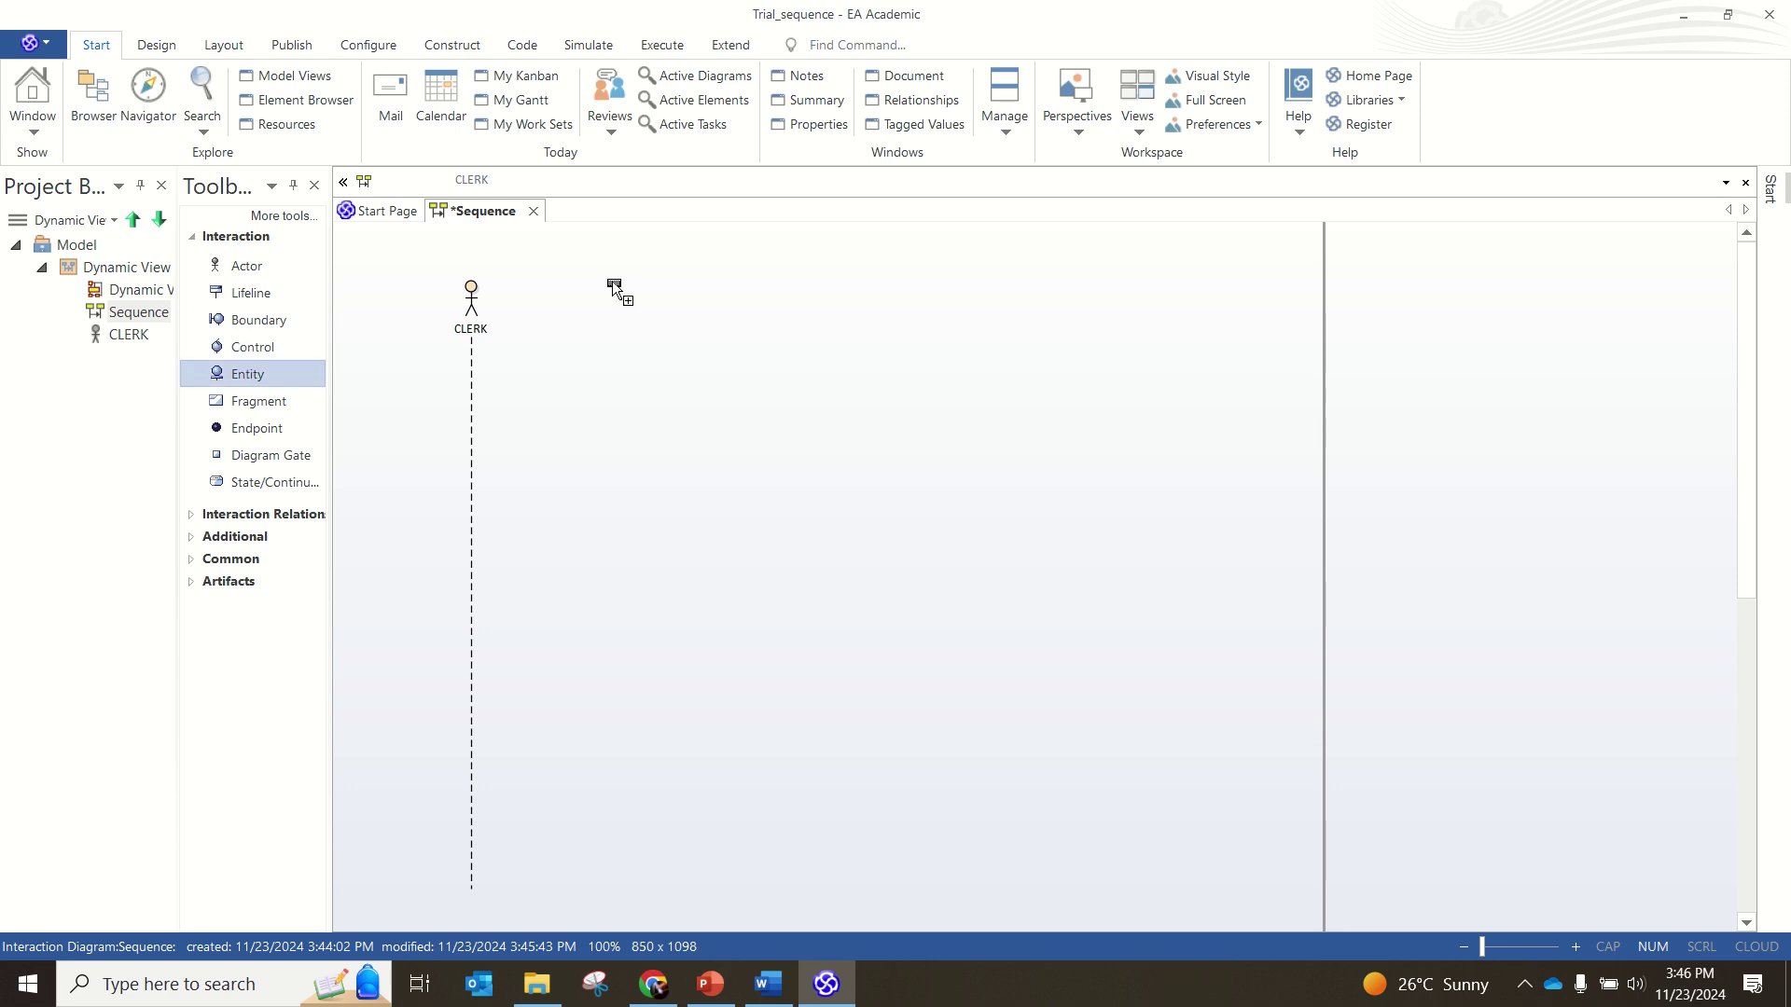
{"action": "left_click", "coordinate": [619, 289]}
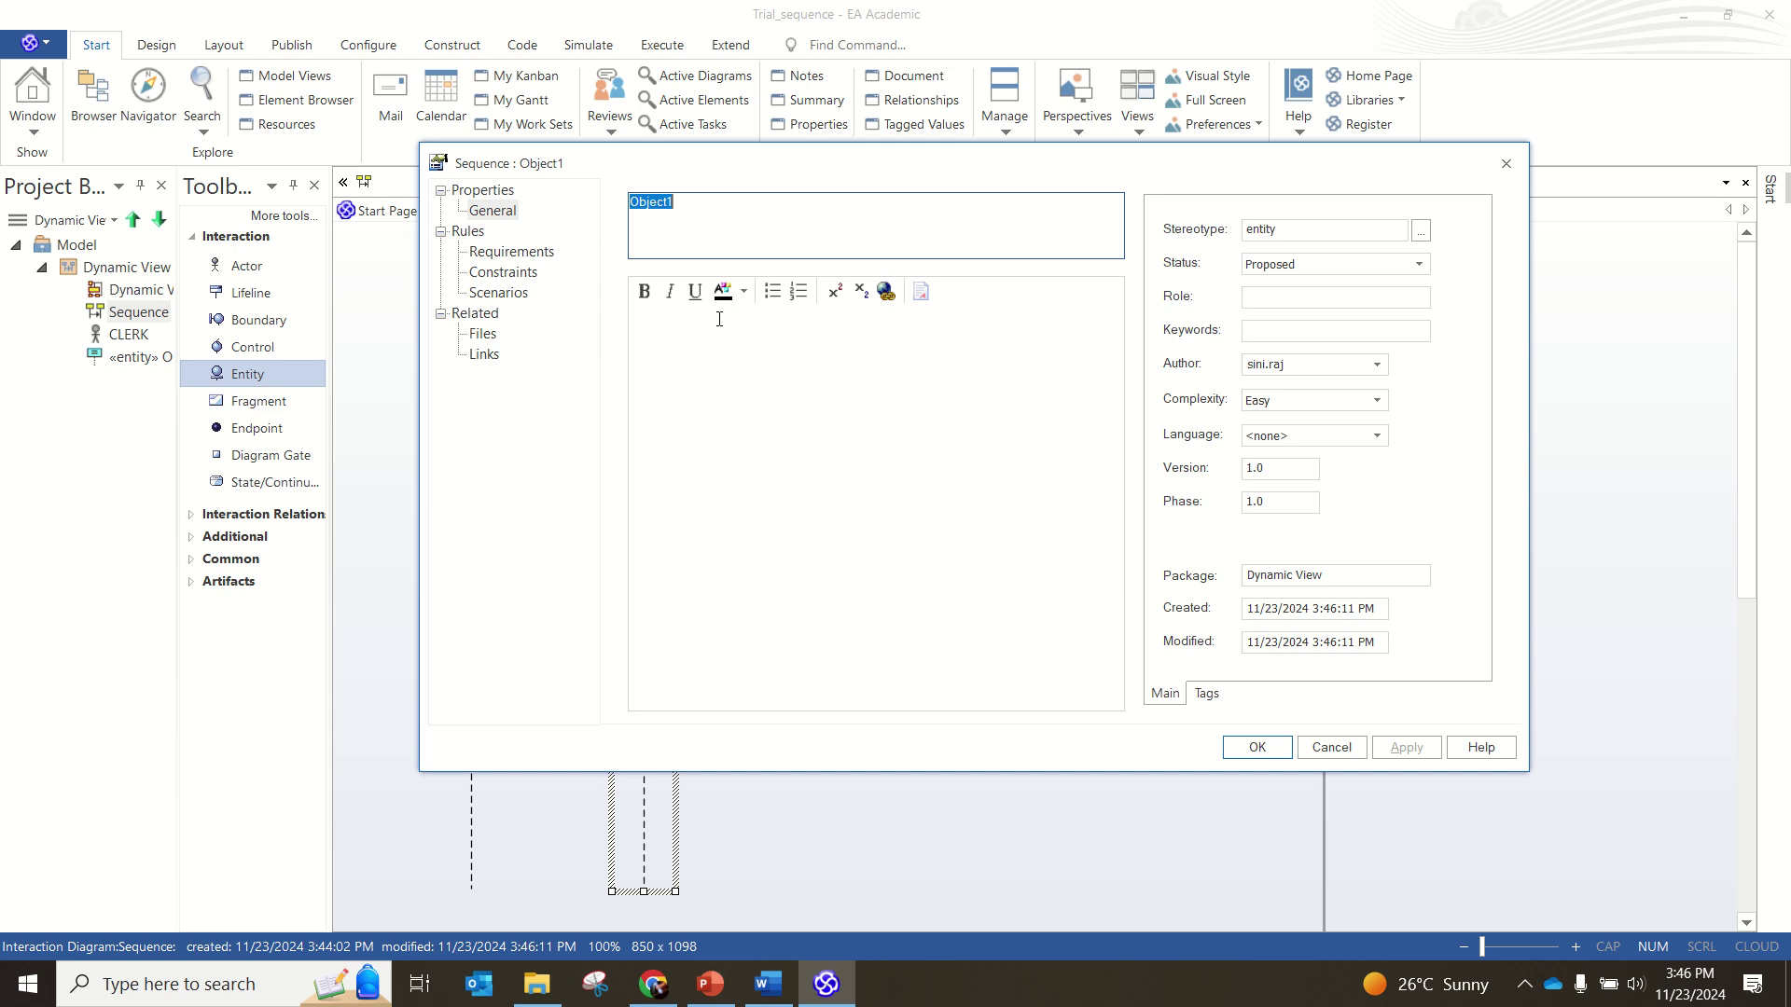
{"action": "left_click", "coordinate": [1505, 164]}
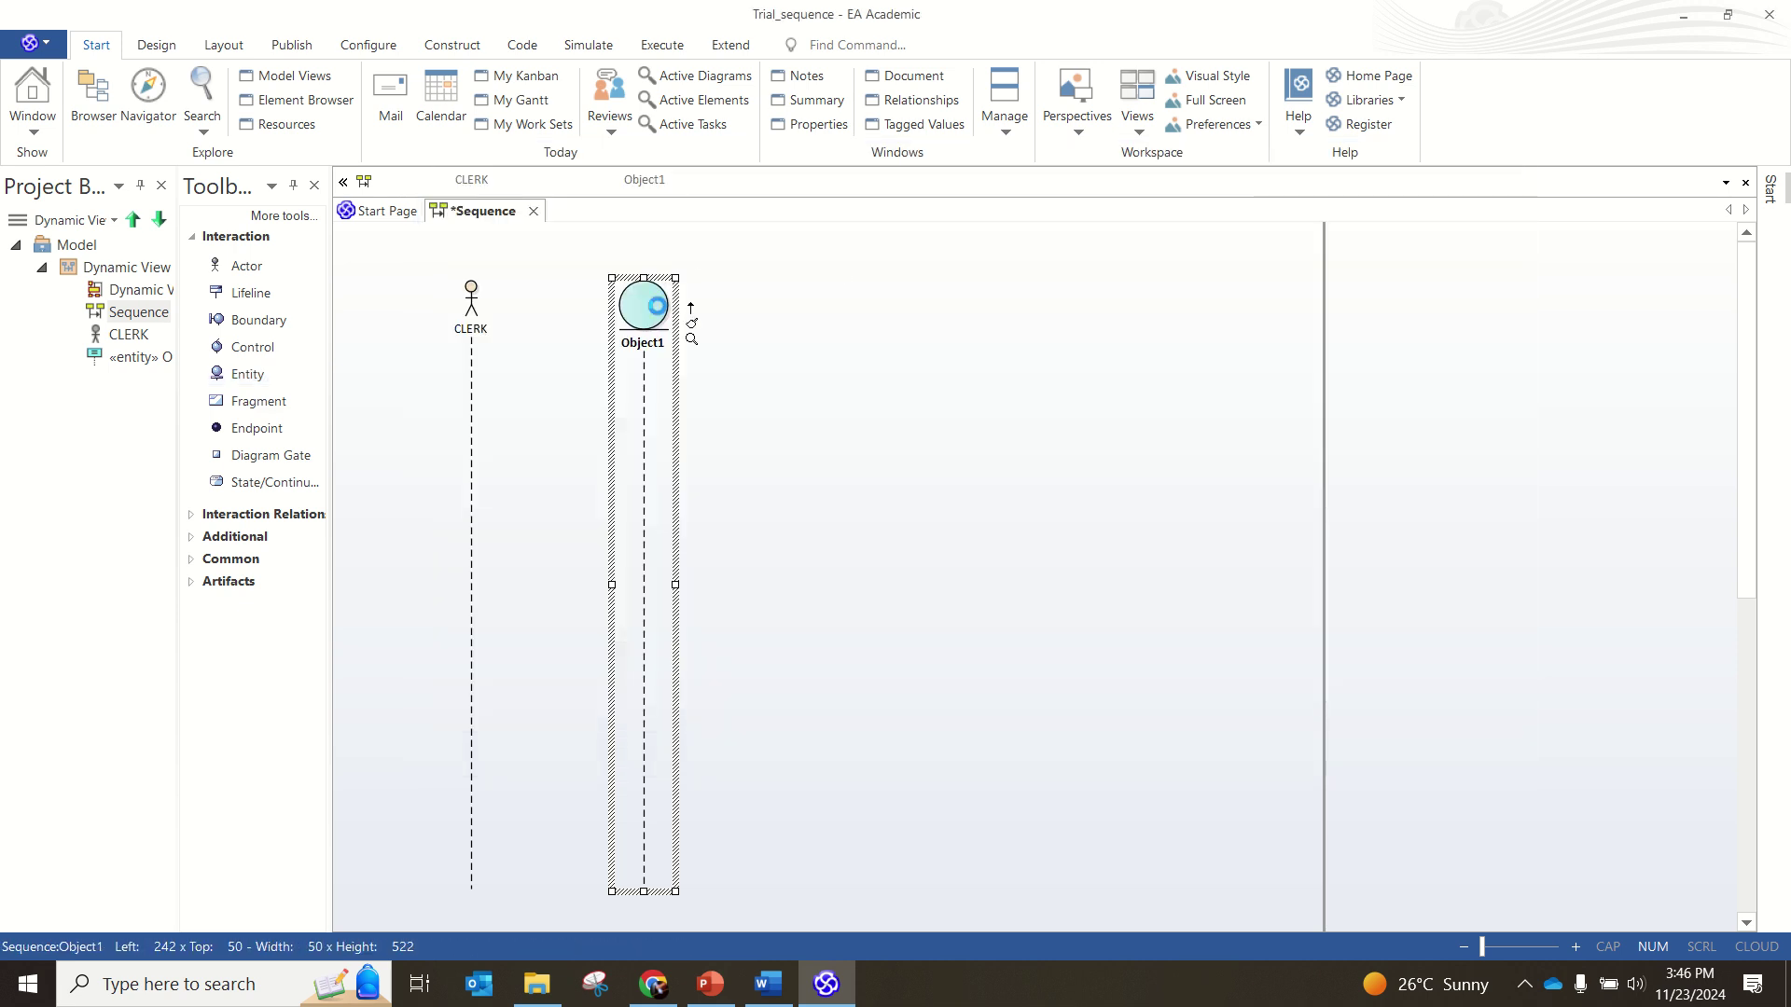
{"action": "key", "text": "Delete"}
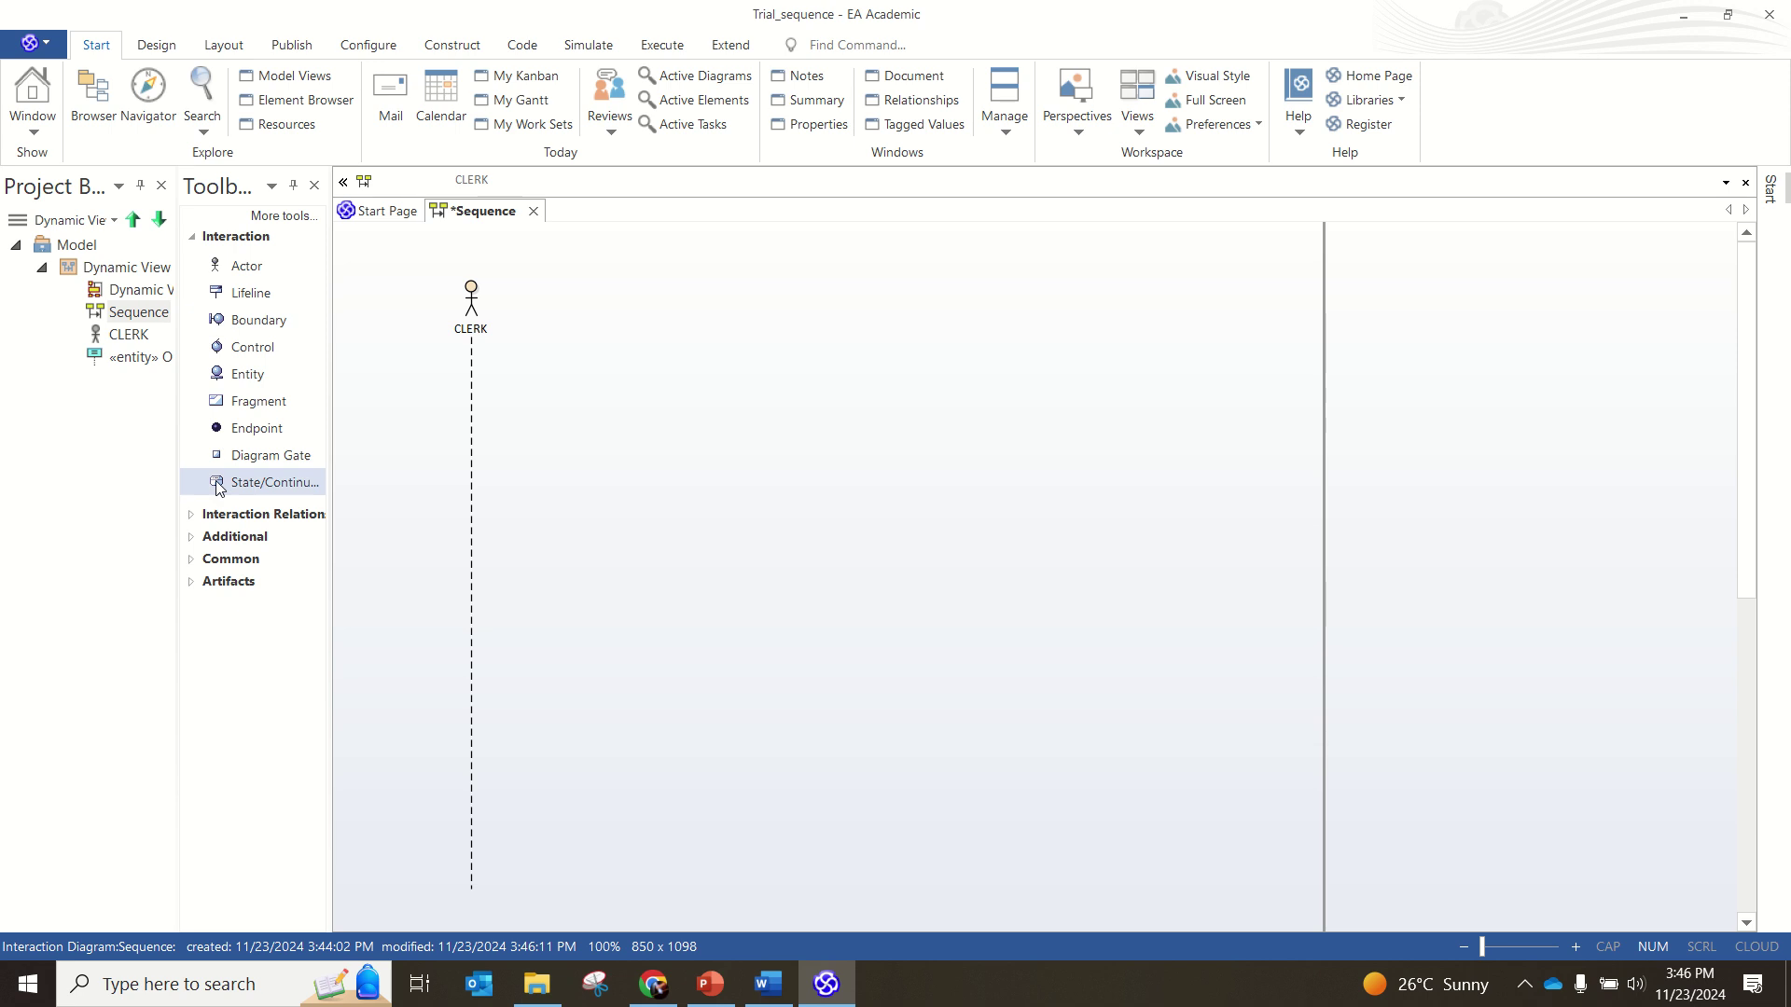
Step: Expand the Interaction Relationships, Additional, Common and Artifacts element groups and look through their contents
{"action": "left_click", "coordinate": [192, 517]}
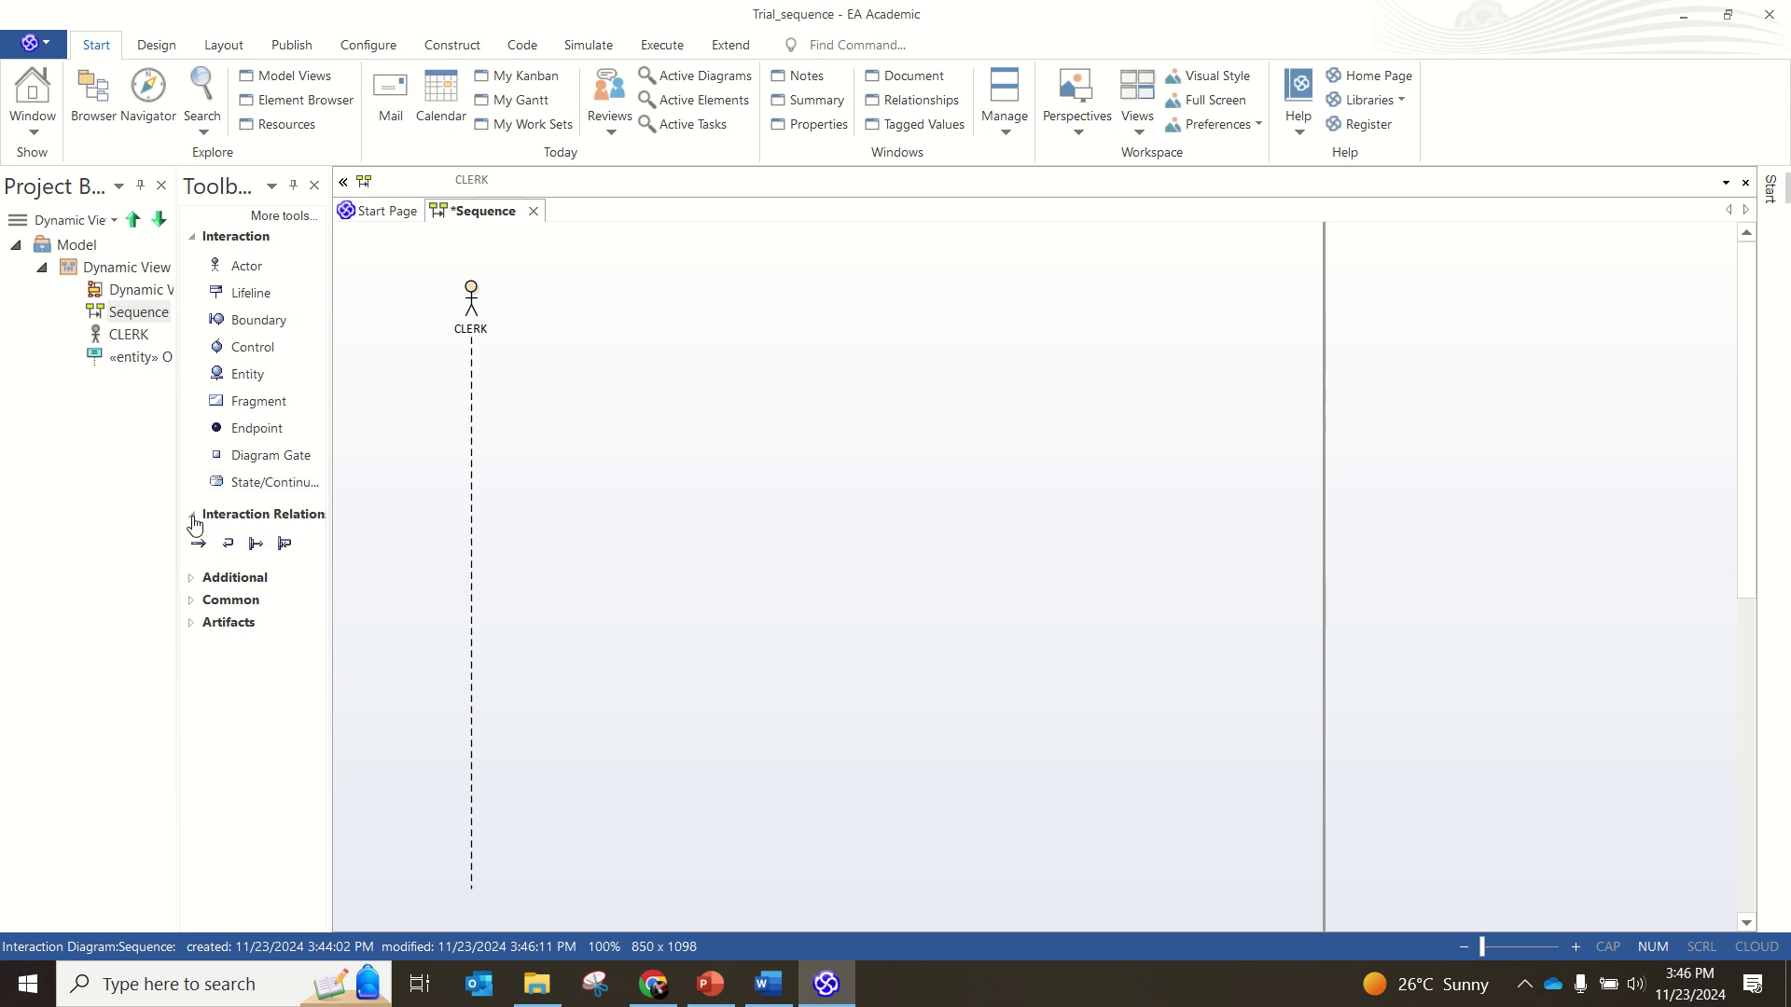
{"action": "left_click", "coordinate": [188, 586]}
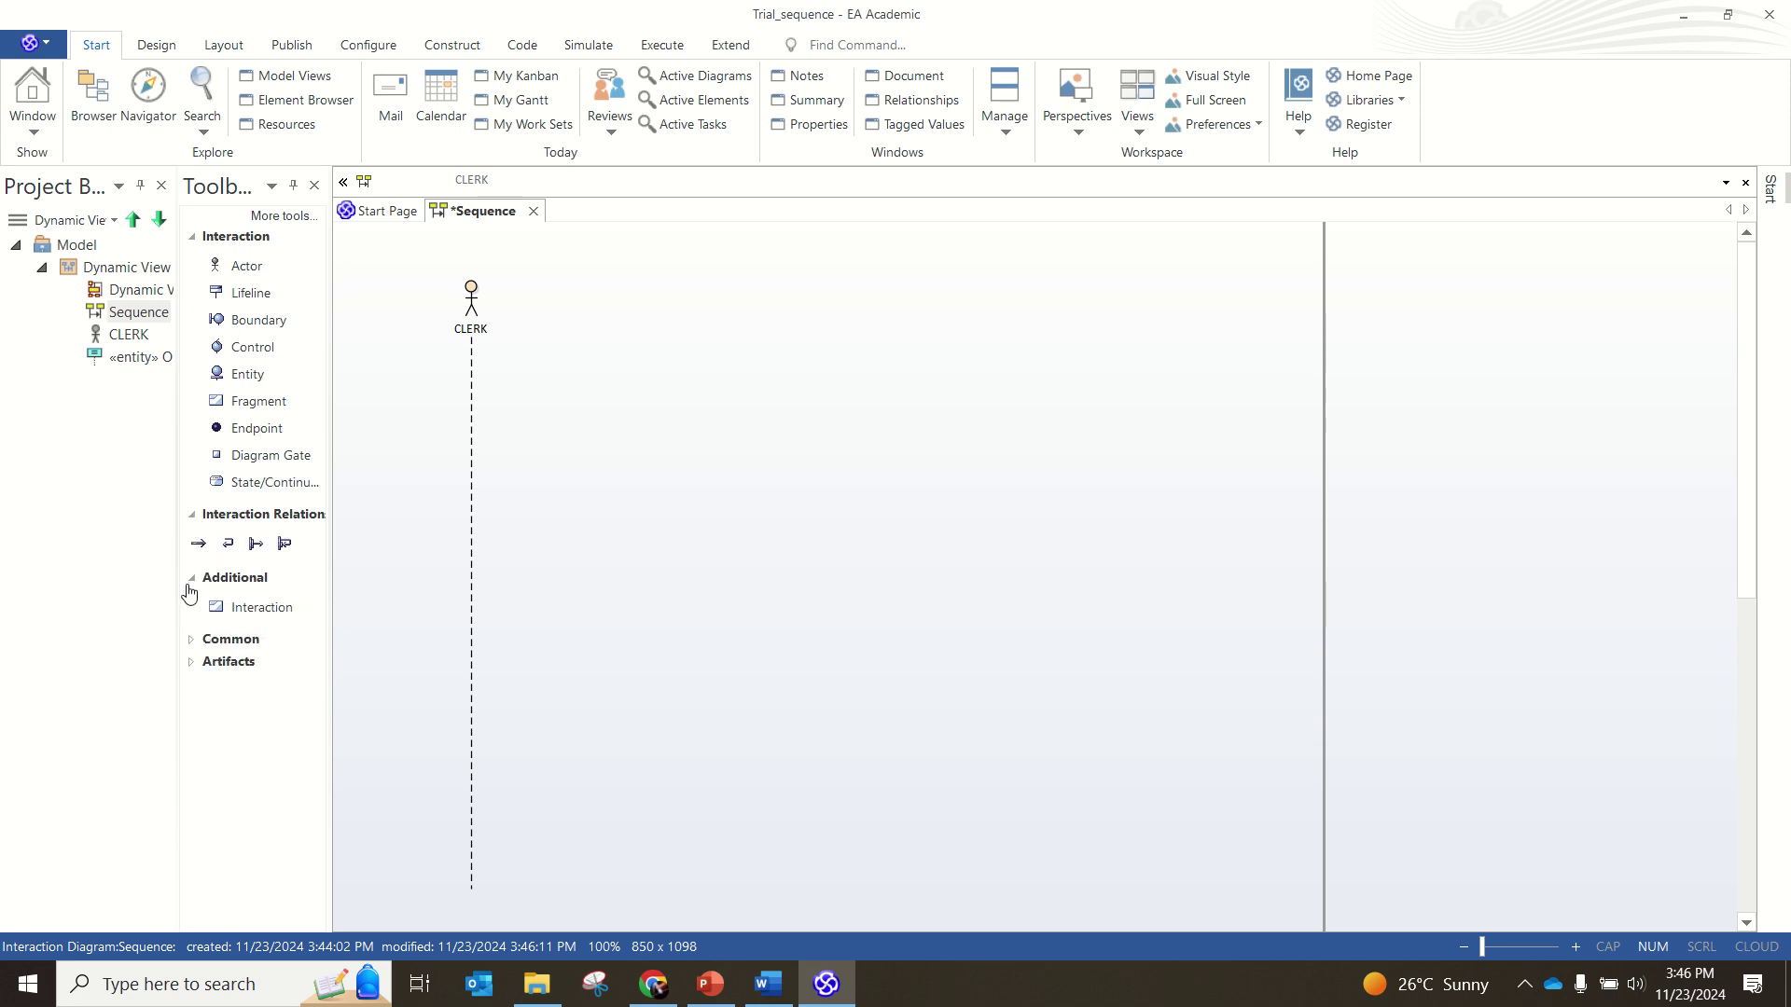
{"action": "left_click", "coordinate": [191, 640]}
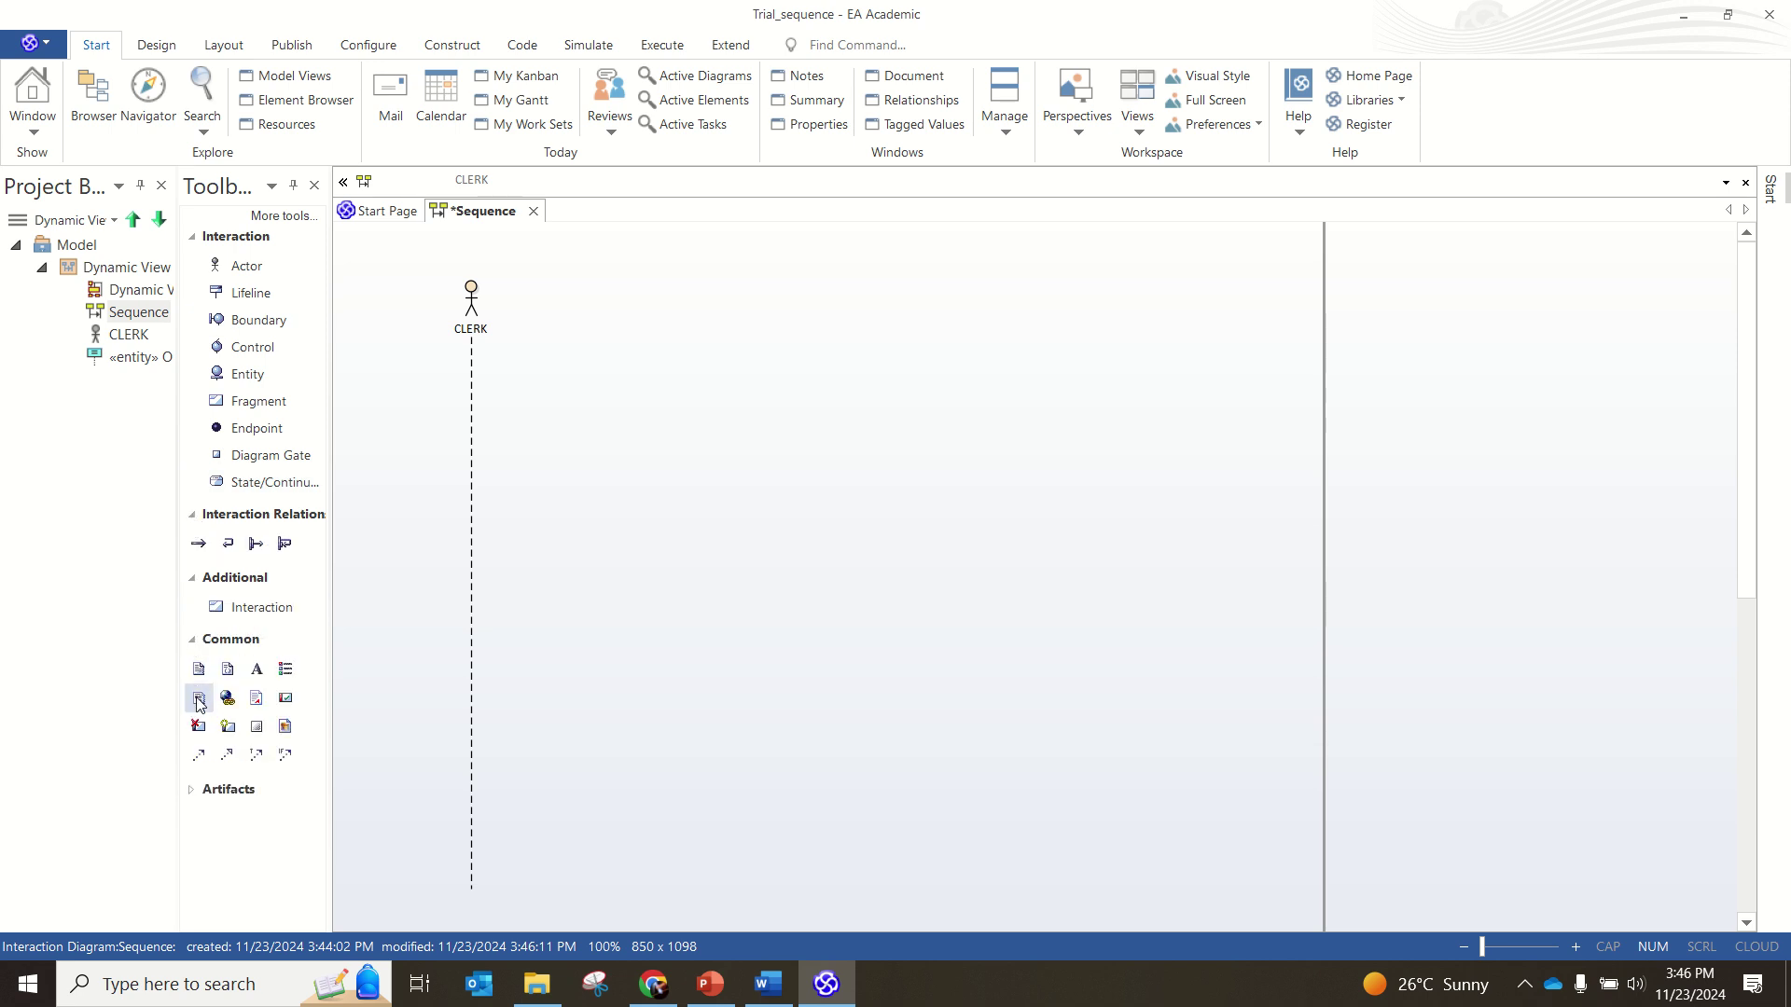
{"action": "left_click", "coordinate": [202, 791]}
{"action": "scroll", "coordinate": [265, 815], "scroll_direction": "down", "scroll_amount": 5}
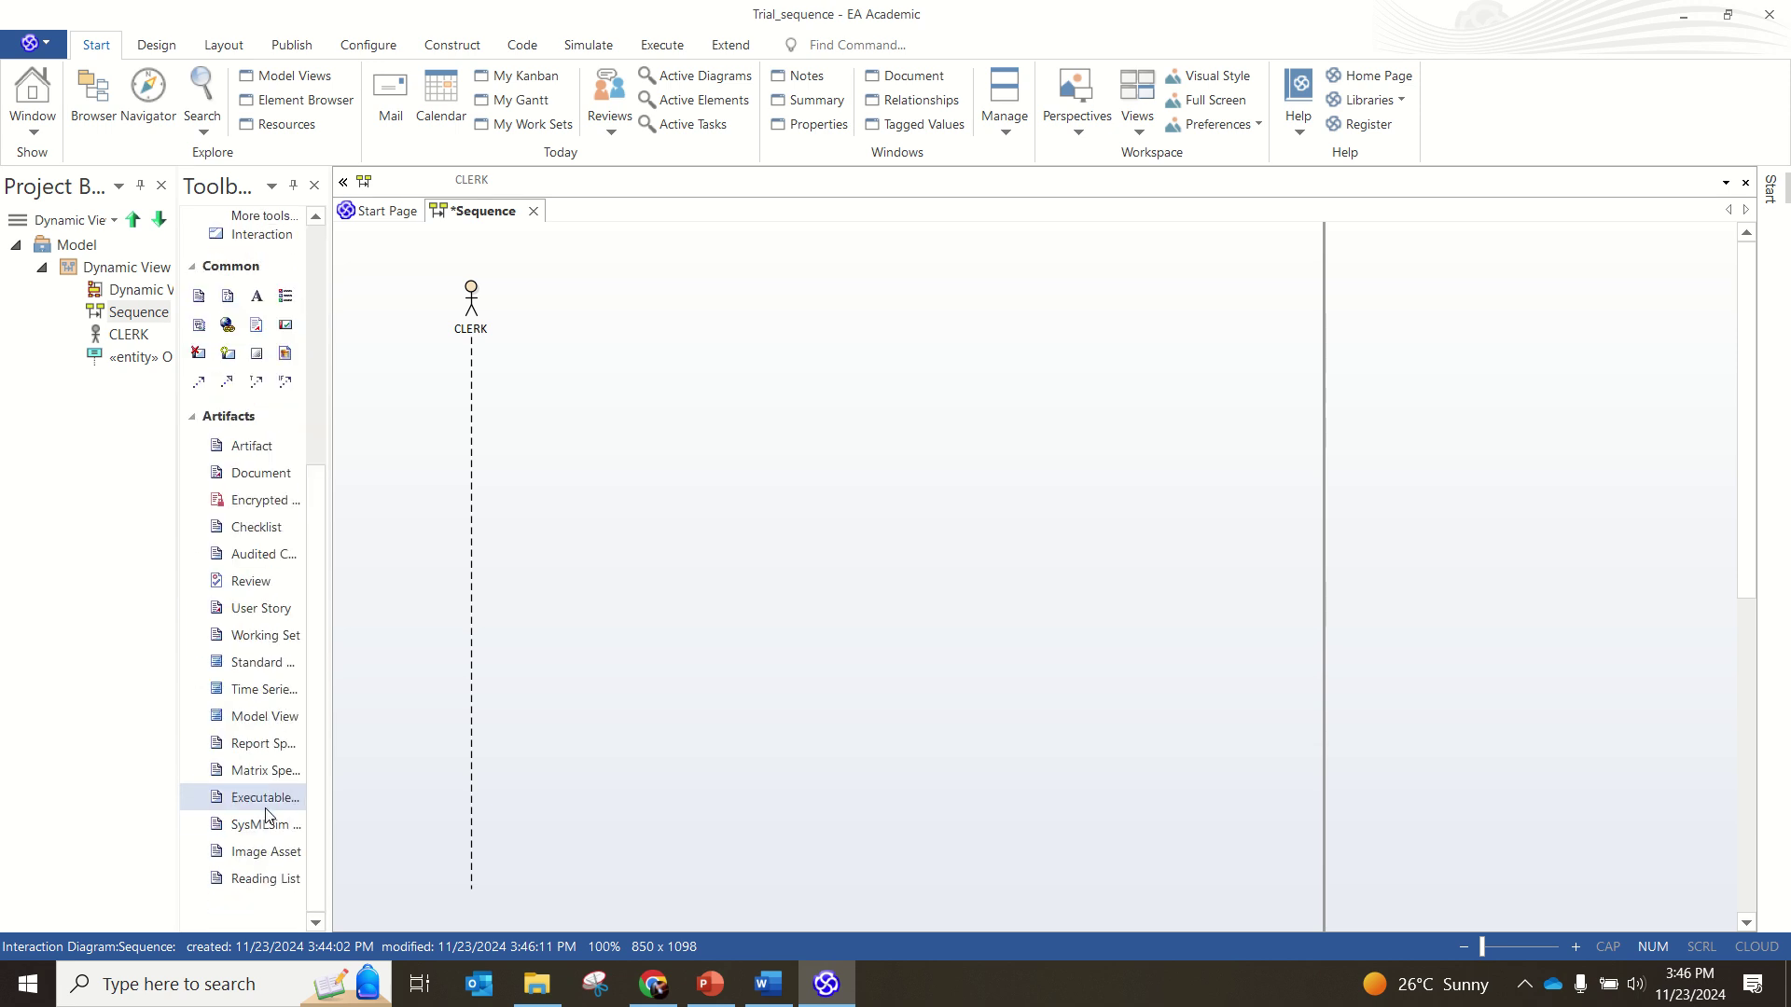
{"action": "scroll", "coordinate": [265, 815], "scroll_direction": "up", "scroll_amount": 5}
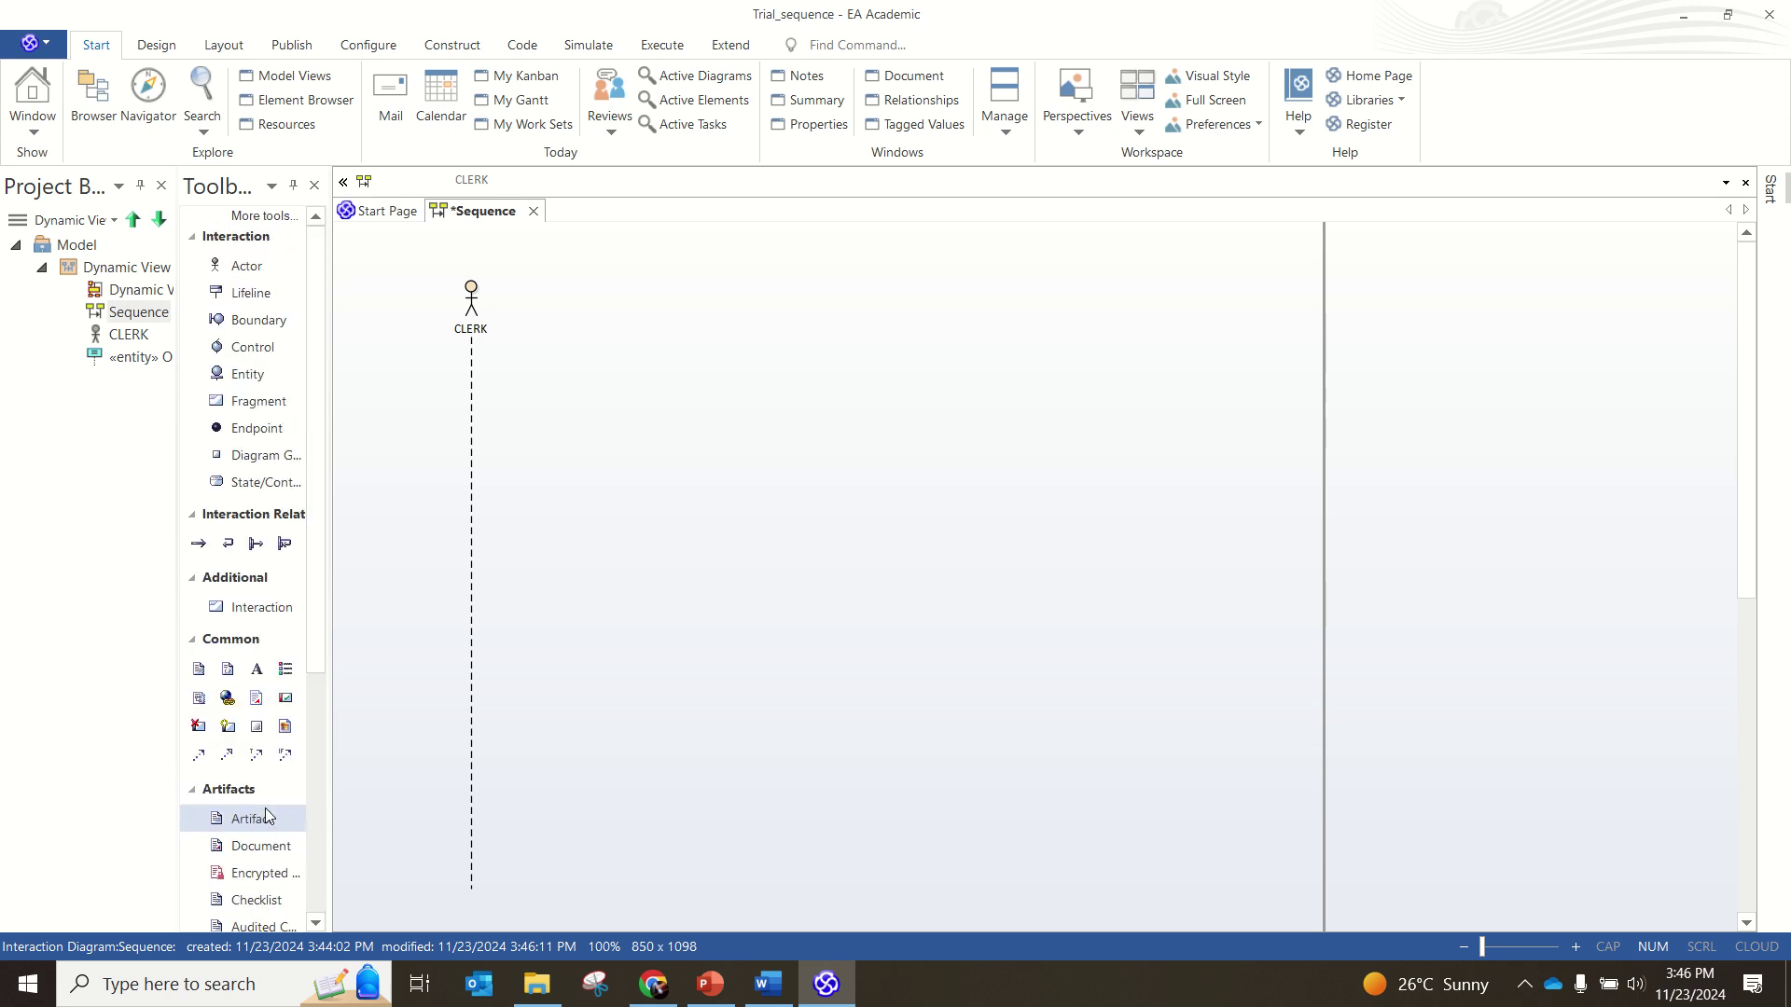
Step: Place a Boundary element beside the CLERK actor and name it Main Menu
{"action": "left_click", "coordinate": [247, 321]}
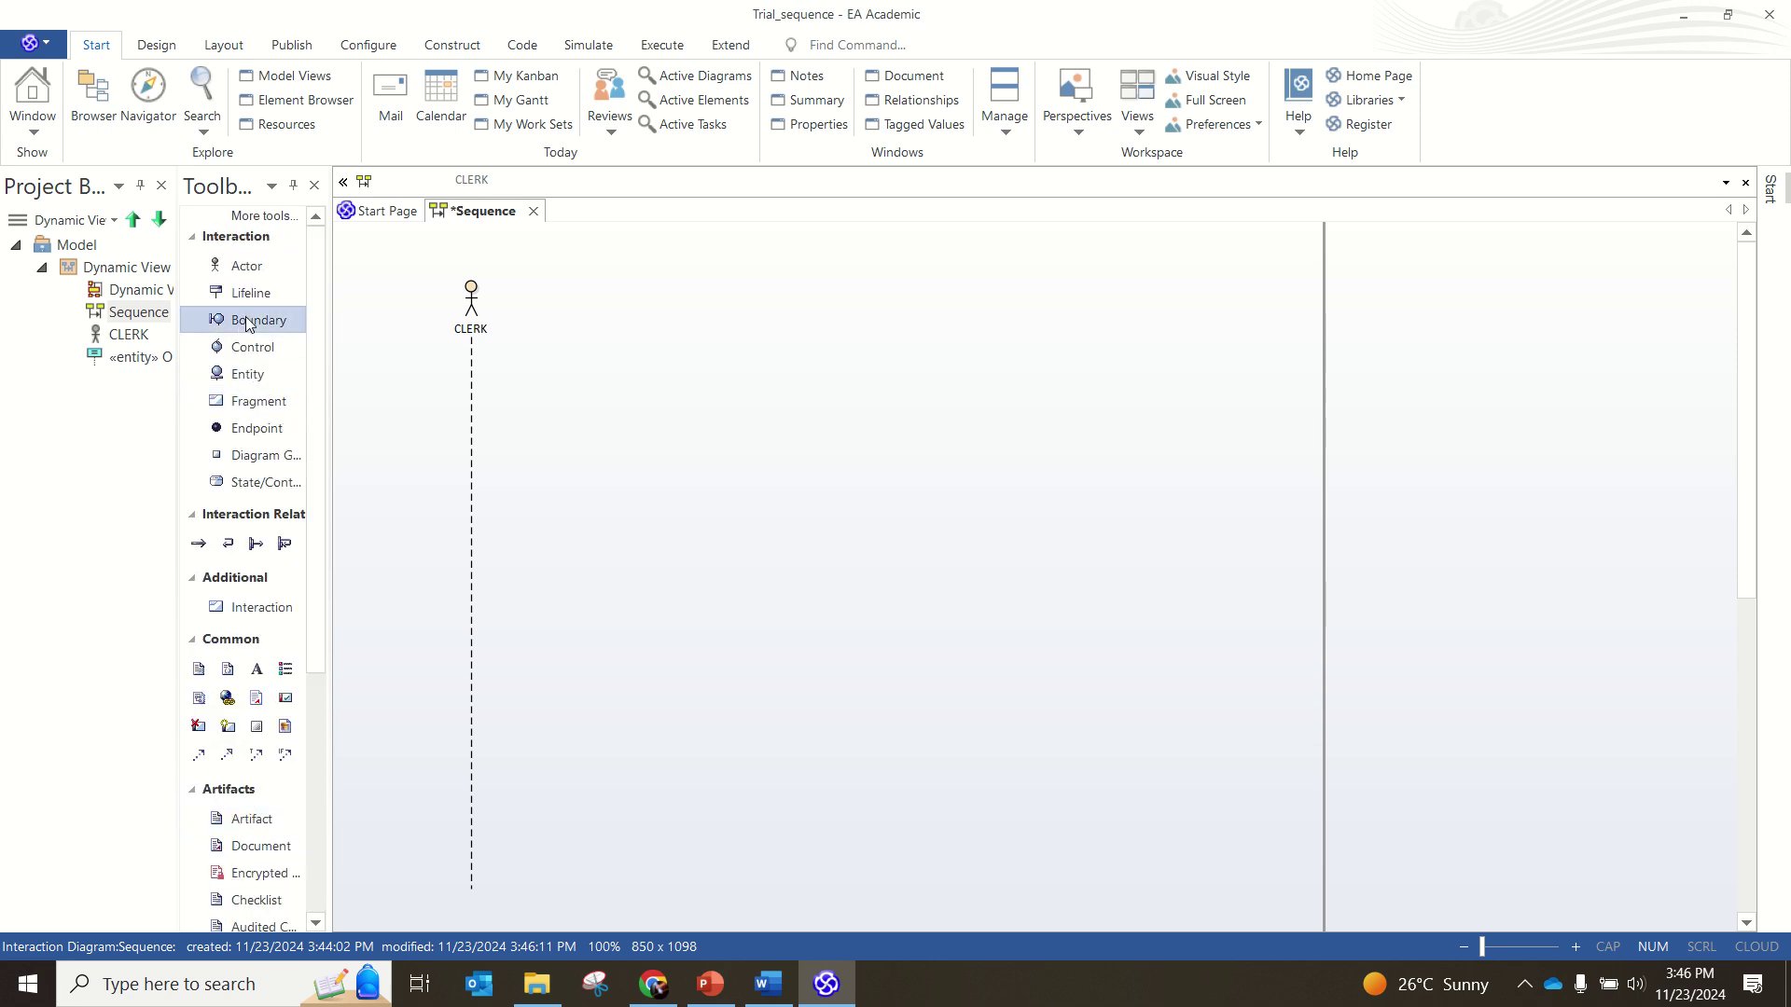
{"action": "left_click", "coordinate": [624, 300]}
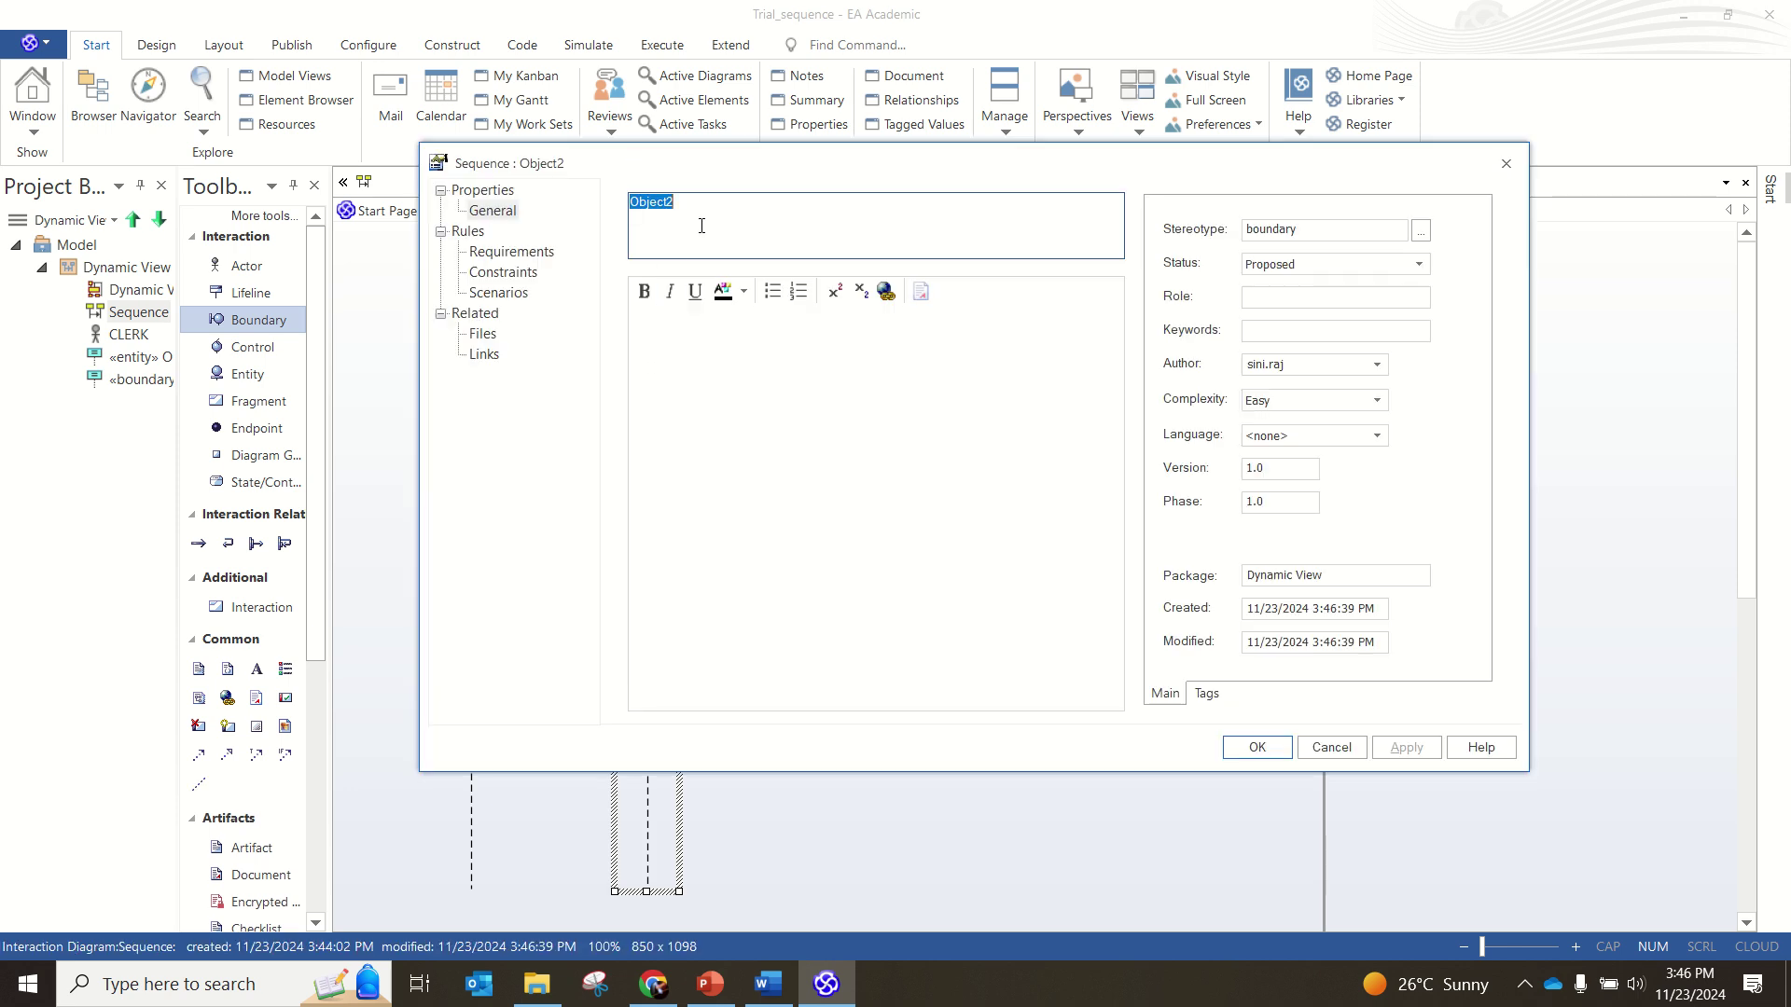
{"action": "type", "text": "Main Menu"}
{"action": "left_click", "coordinate": [1404, 752]}
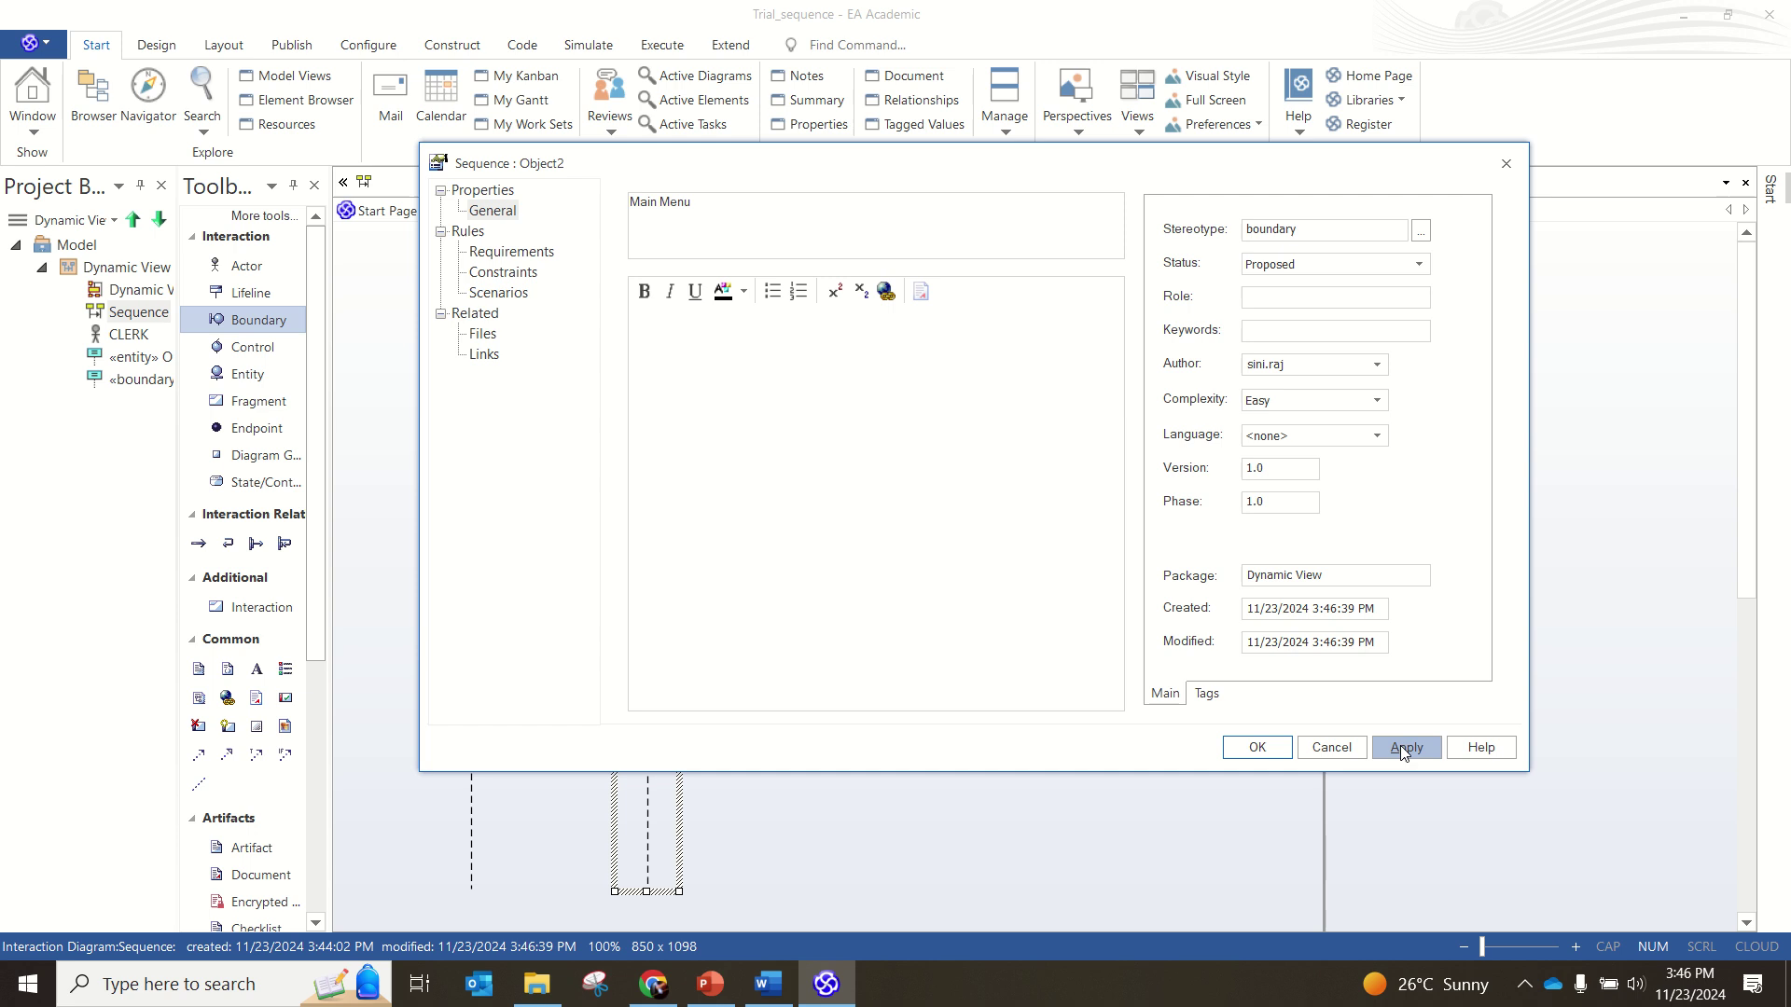
{"action": "left_click", "coordinate": [1257, 749]}
{"action": "left_click", "coordinate": [697, 347]}
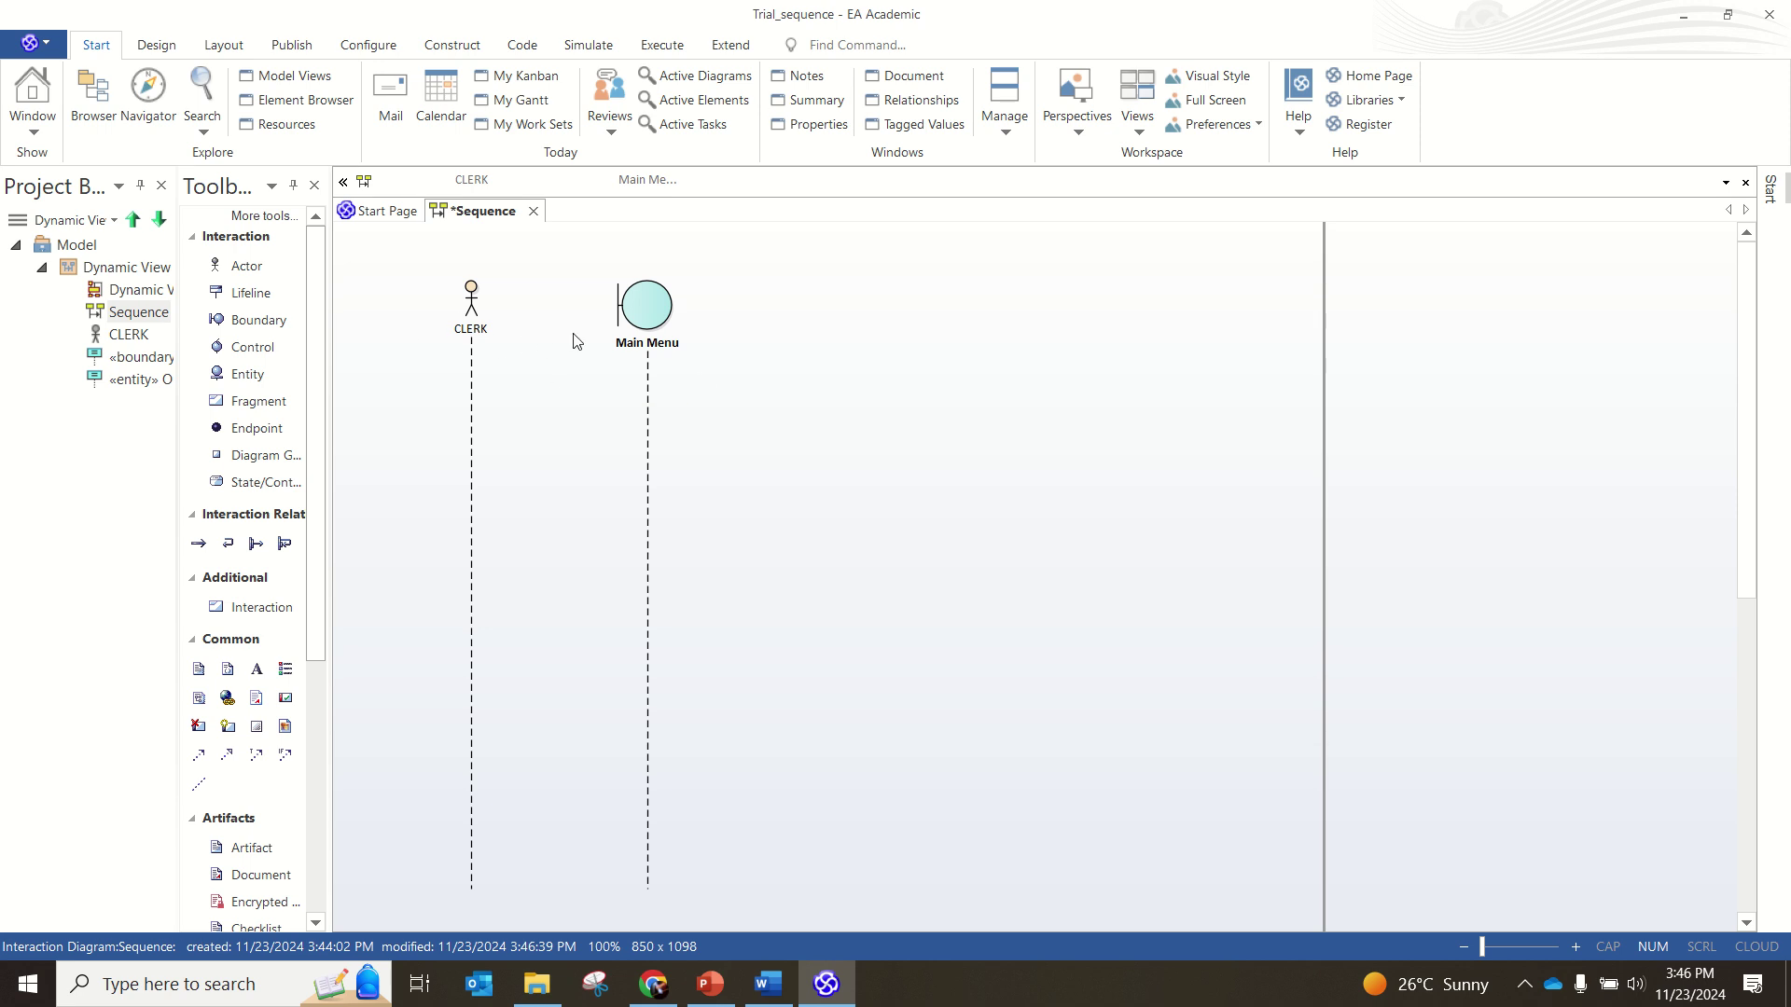
Step: Add a second Boundary element on the far side of Main Menu from CLERK and name it Order Form
{"action": "left_click", "coordinate": [258, 320]}
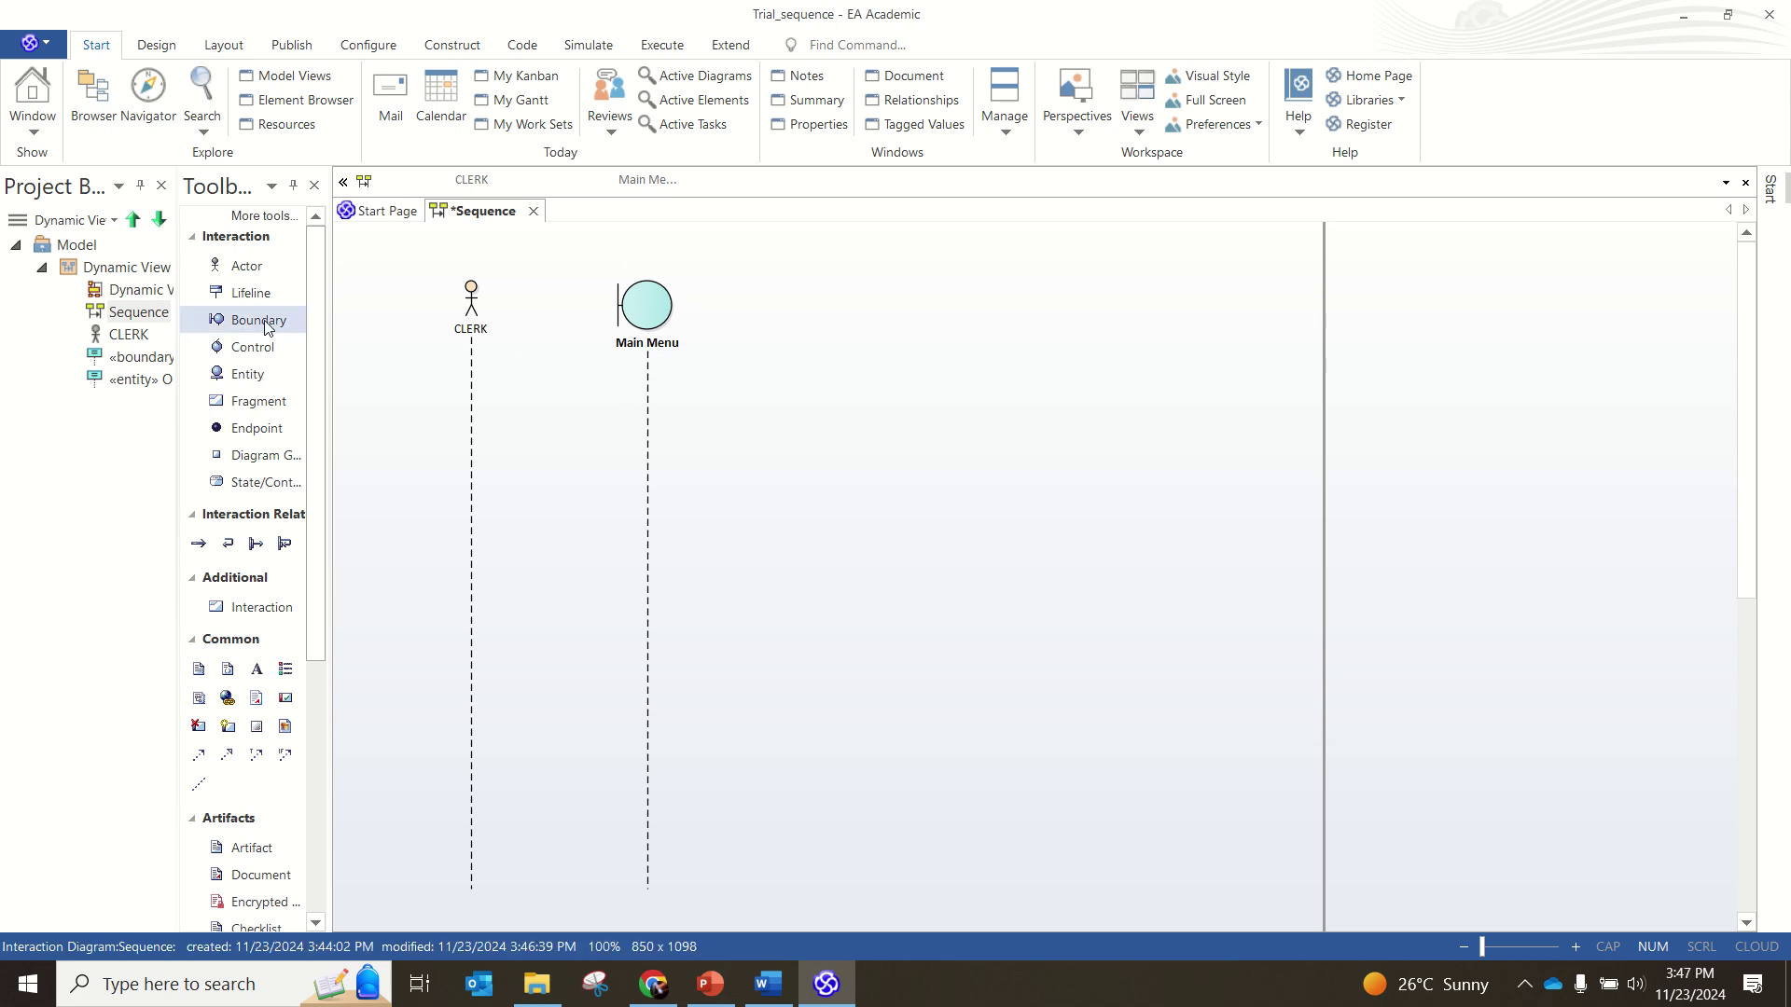
{"action": "left_click", "coordinate": [788, 314]}
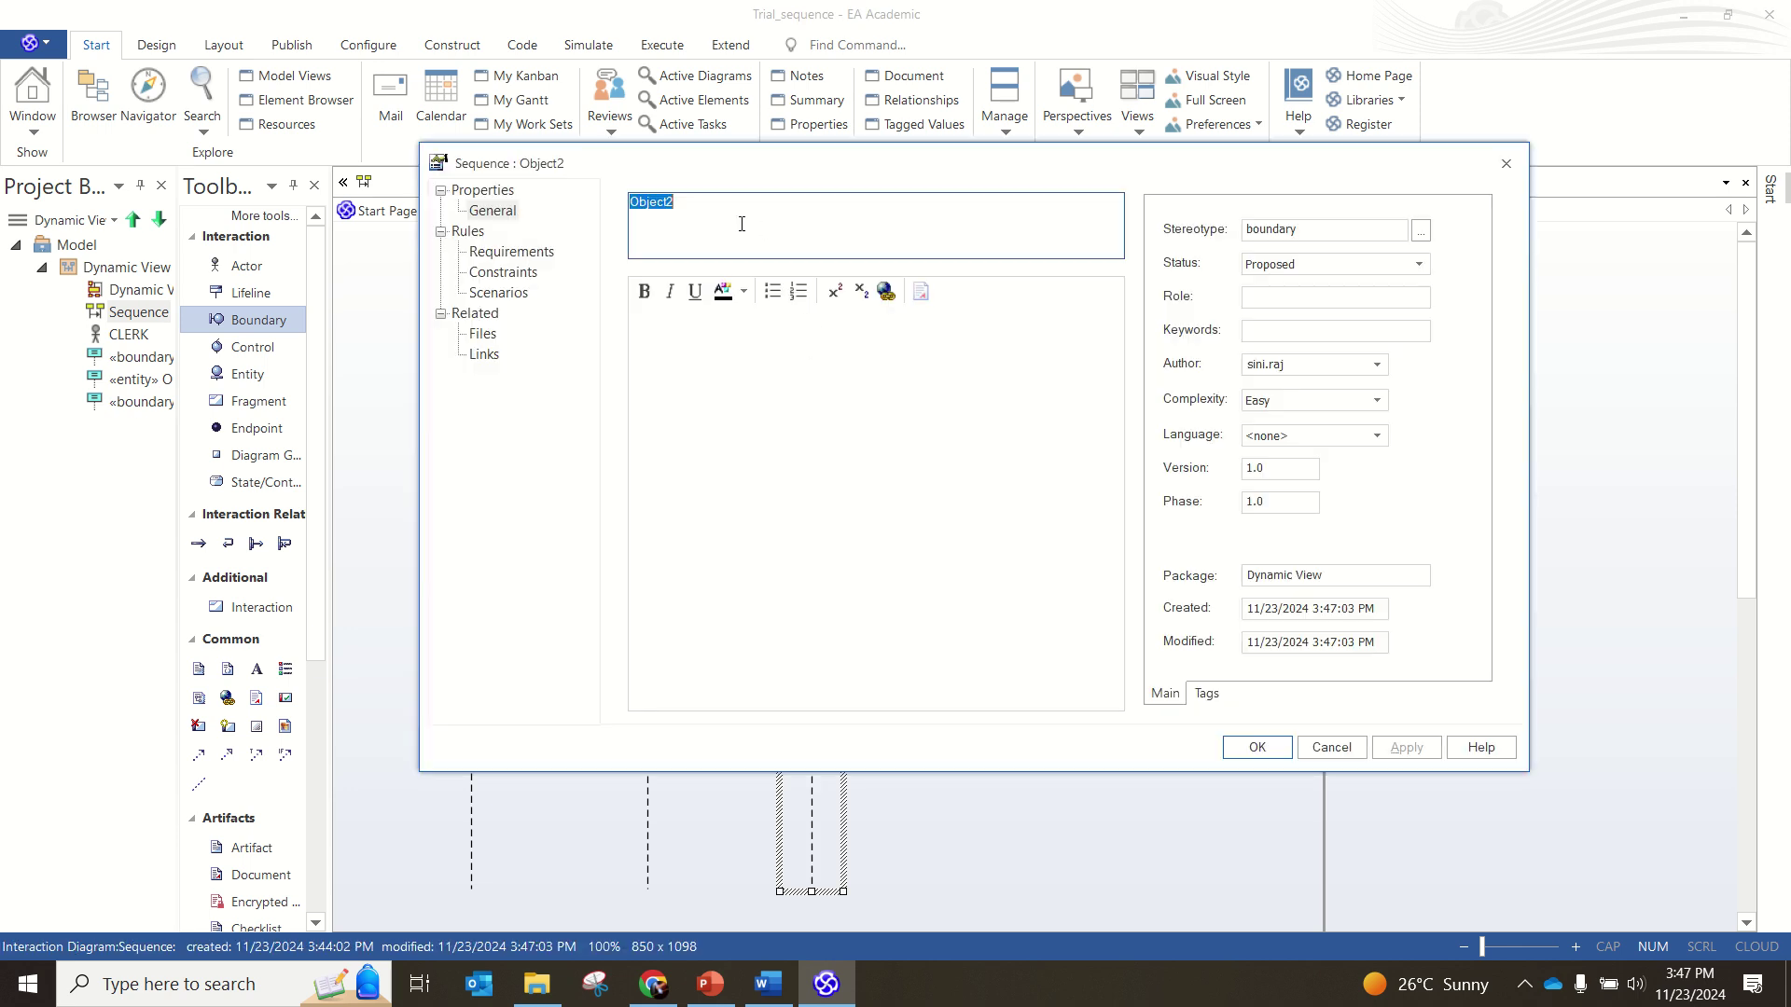
{"action": "type", "text": "order"}
{"action": "key", "text": "BackSpace"}
{"action": "key", "text": "BackSpace"}
{"action": "key", "text": "BackSpace"}
{"action": "key", "text": "BackSpace"}
{"action": "key", "text": "BackSpace"}
{"action": "type", "text": "Order Form"}
{"action": "left_click", "coordinate": [1395, 746]}
{"action": "left_click", "coordinate": [1232, 750]}
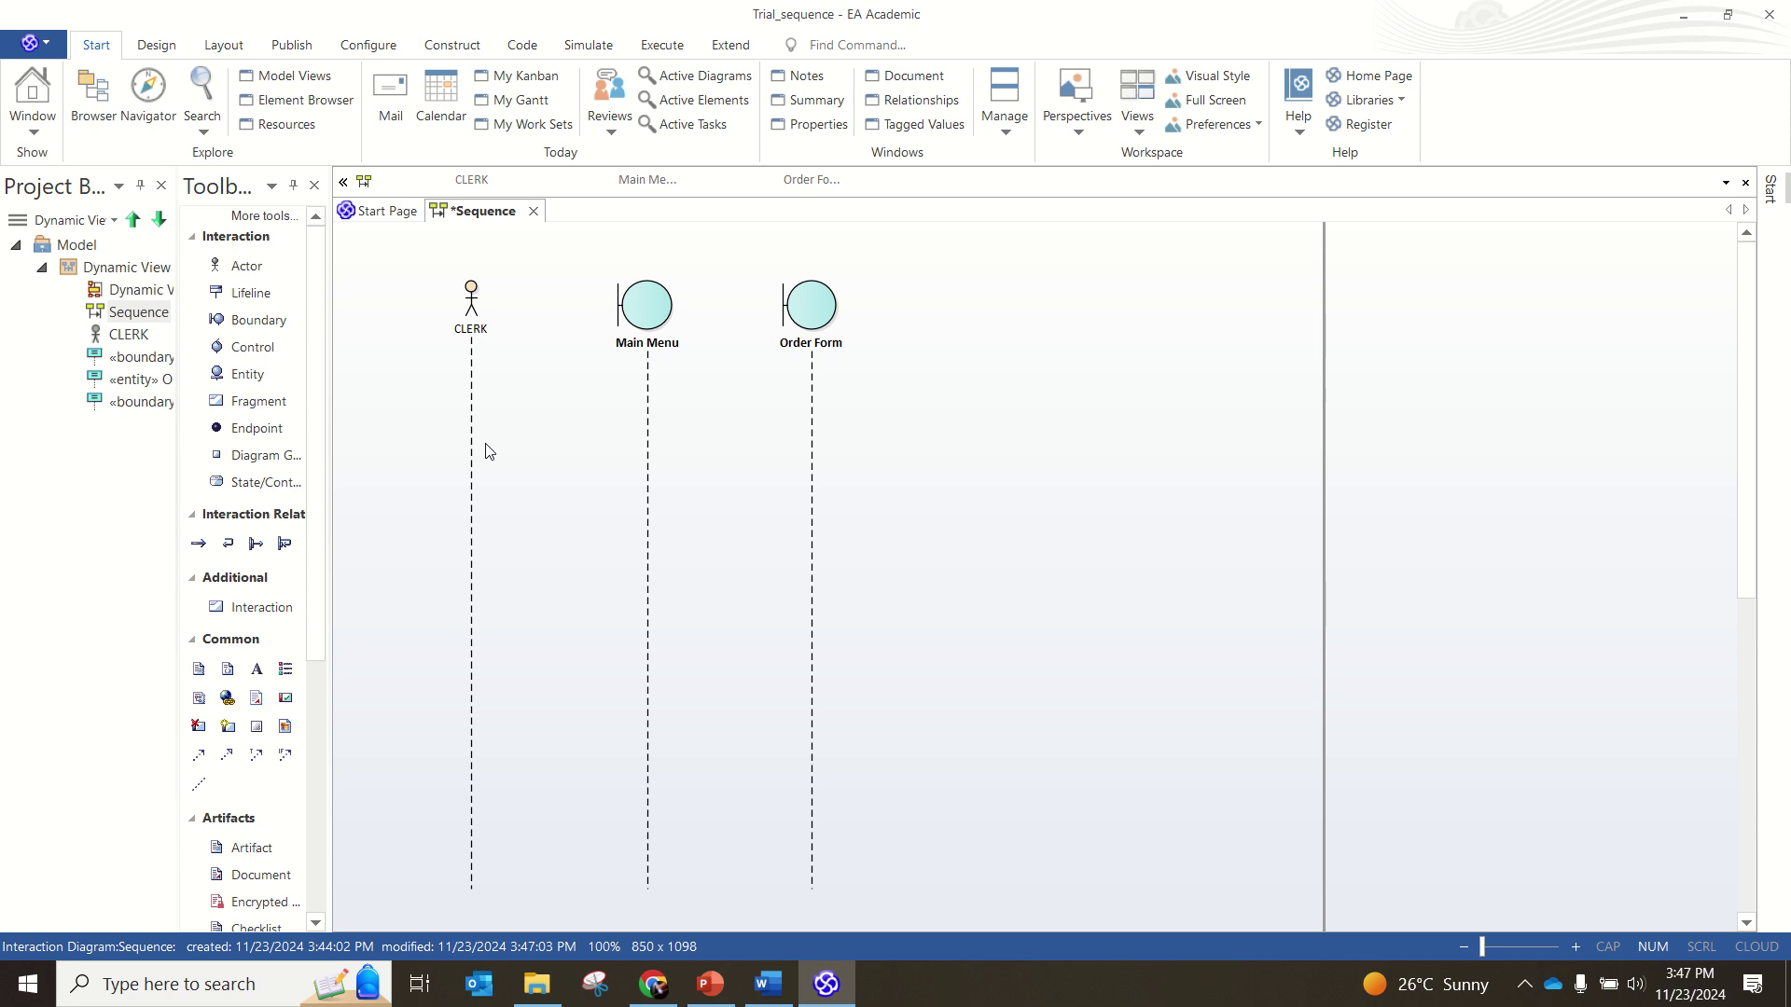
Step: Draw a message from the CLERK lifeline to the Main Menu lifeline and name it 1.0 cancelOrder
{"action": "left_click", "coordinate": [472, 392]}
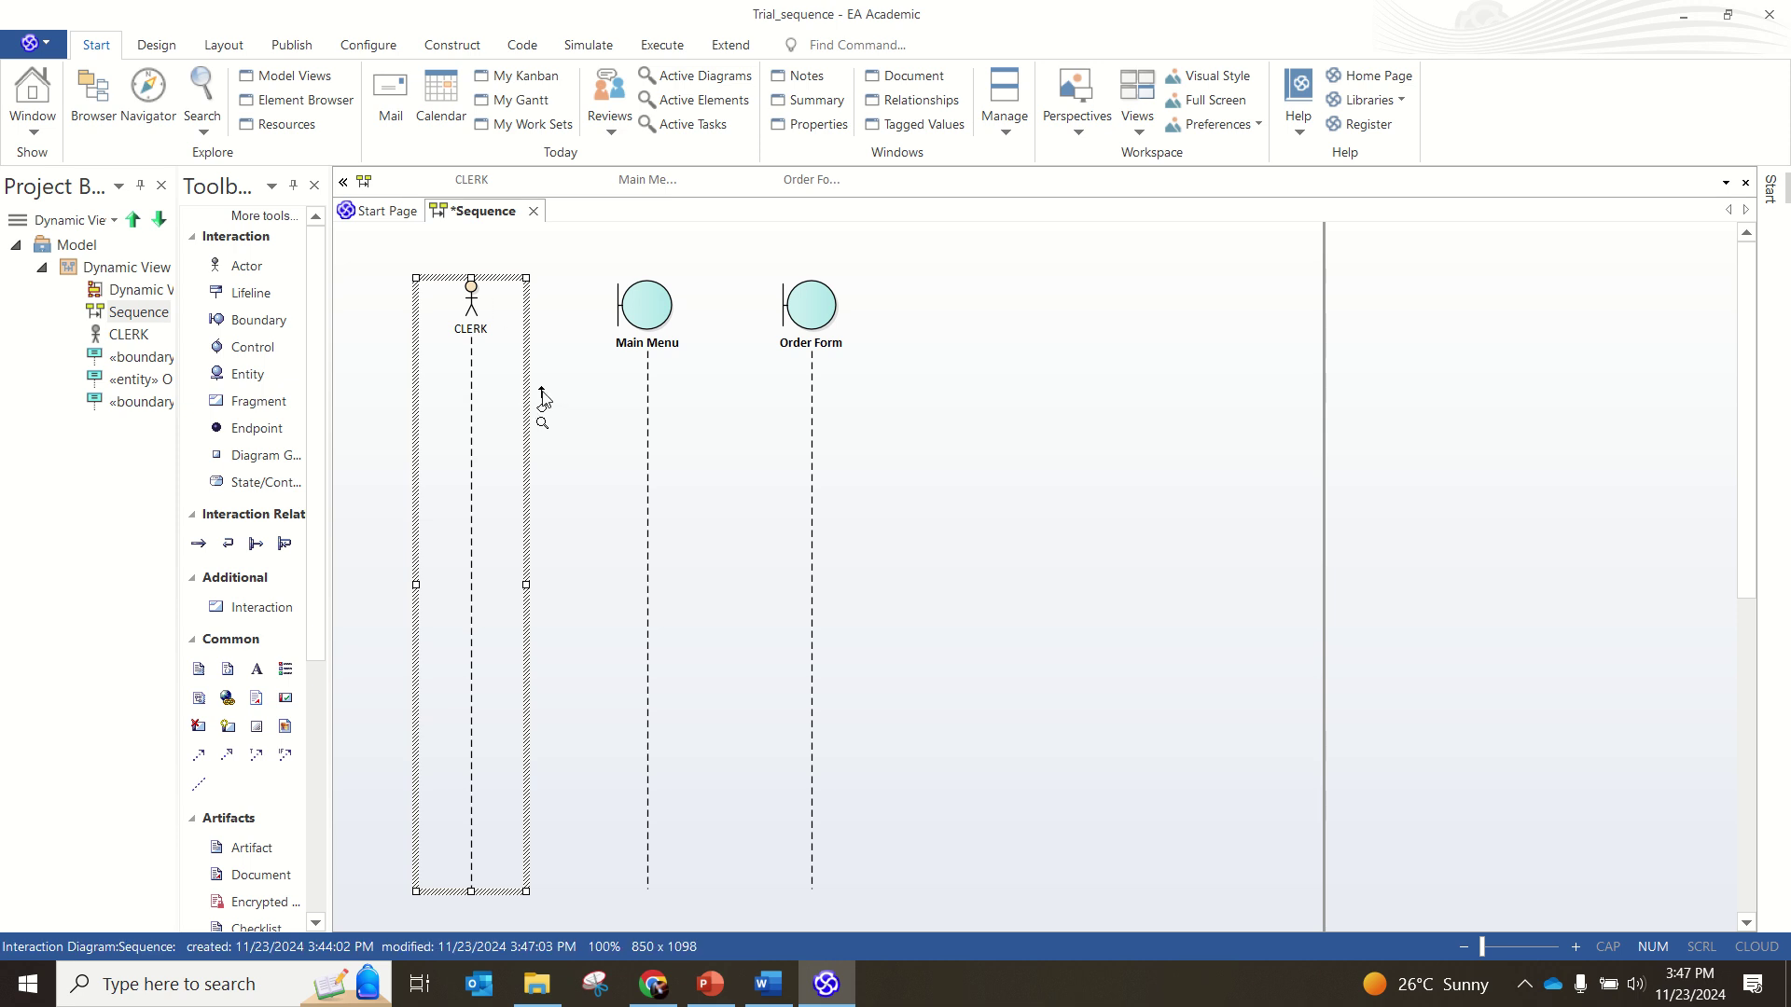
{"action": "left_click_drag", "start_coordinate": [541, 395], "coordinate": [645, 404]}
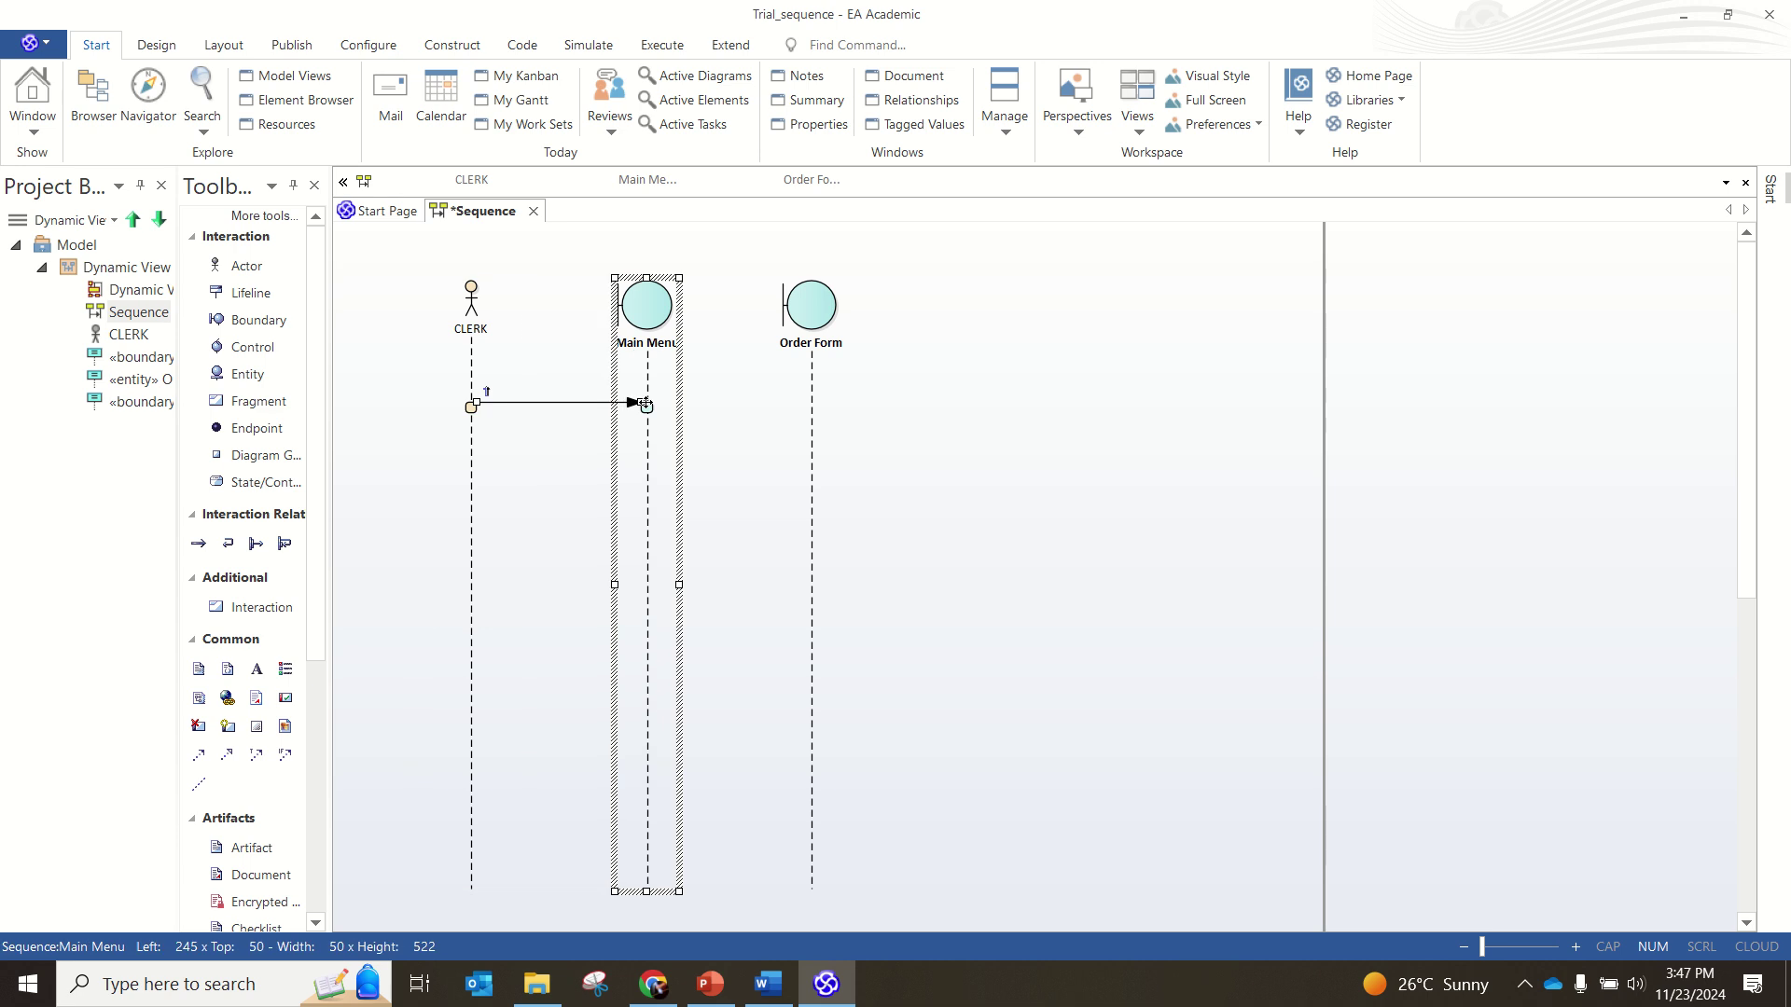
{"action": "double_click", "coordinate": [538, 399]}
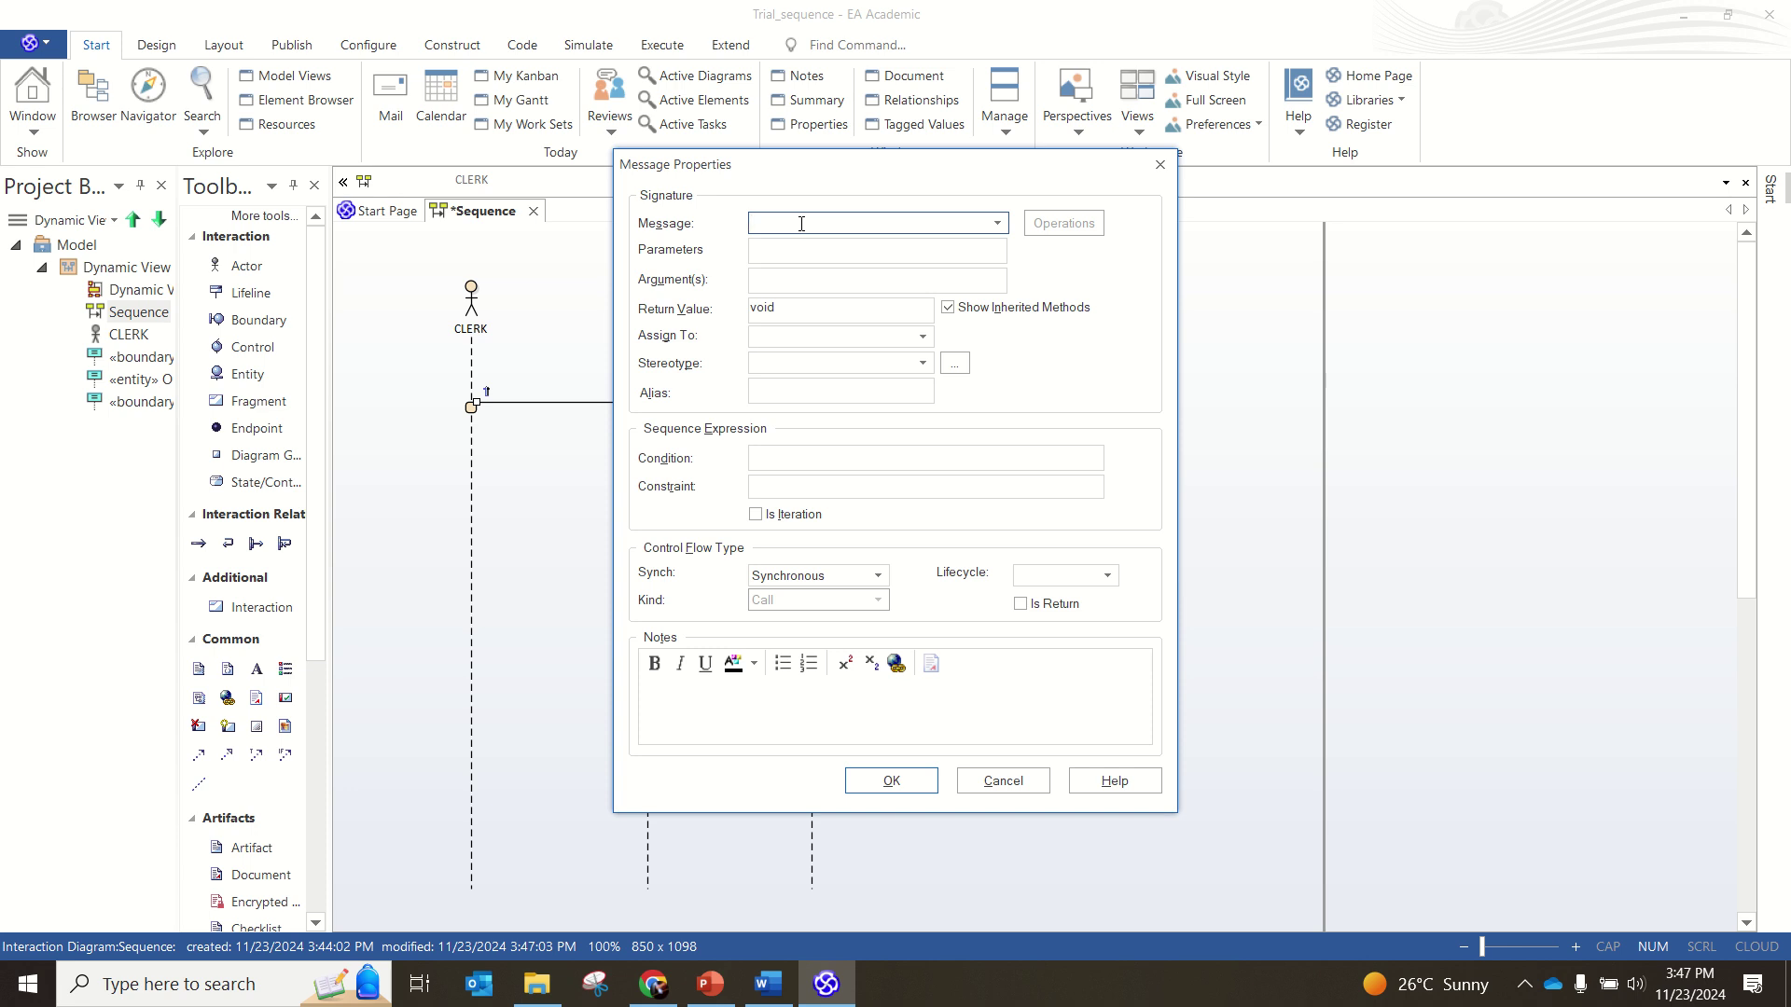
{"action": "type", "text": "1"}
{"action": "type", "text": ".0"}
{"action": "type", "text": "ca"}
{"action": "type", "text": "ncw"}
{"action": "type", "text": "lO"}
{"action": "type", "text": "rder"}
{"action": "left_click", "coordinate": [807, 222]}
{"action": "key", "text": "BackSpace"}
{"action": "key", "text": "BackSpace"}
{"action": "type", "text": "el"}
{"action": "left_click", "coordinate": [793, 251]}
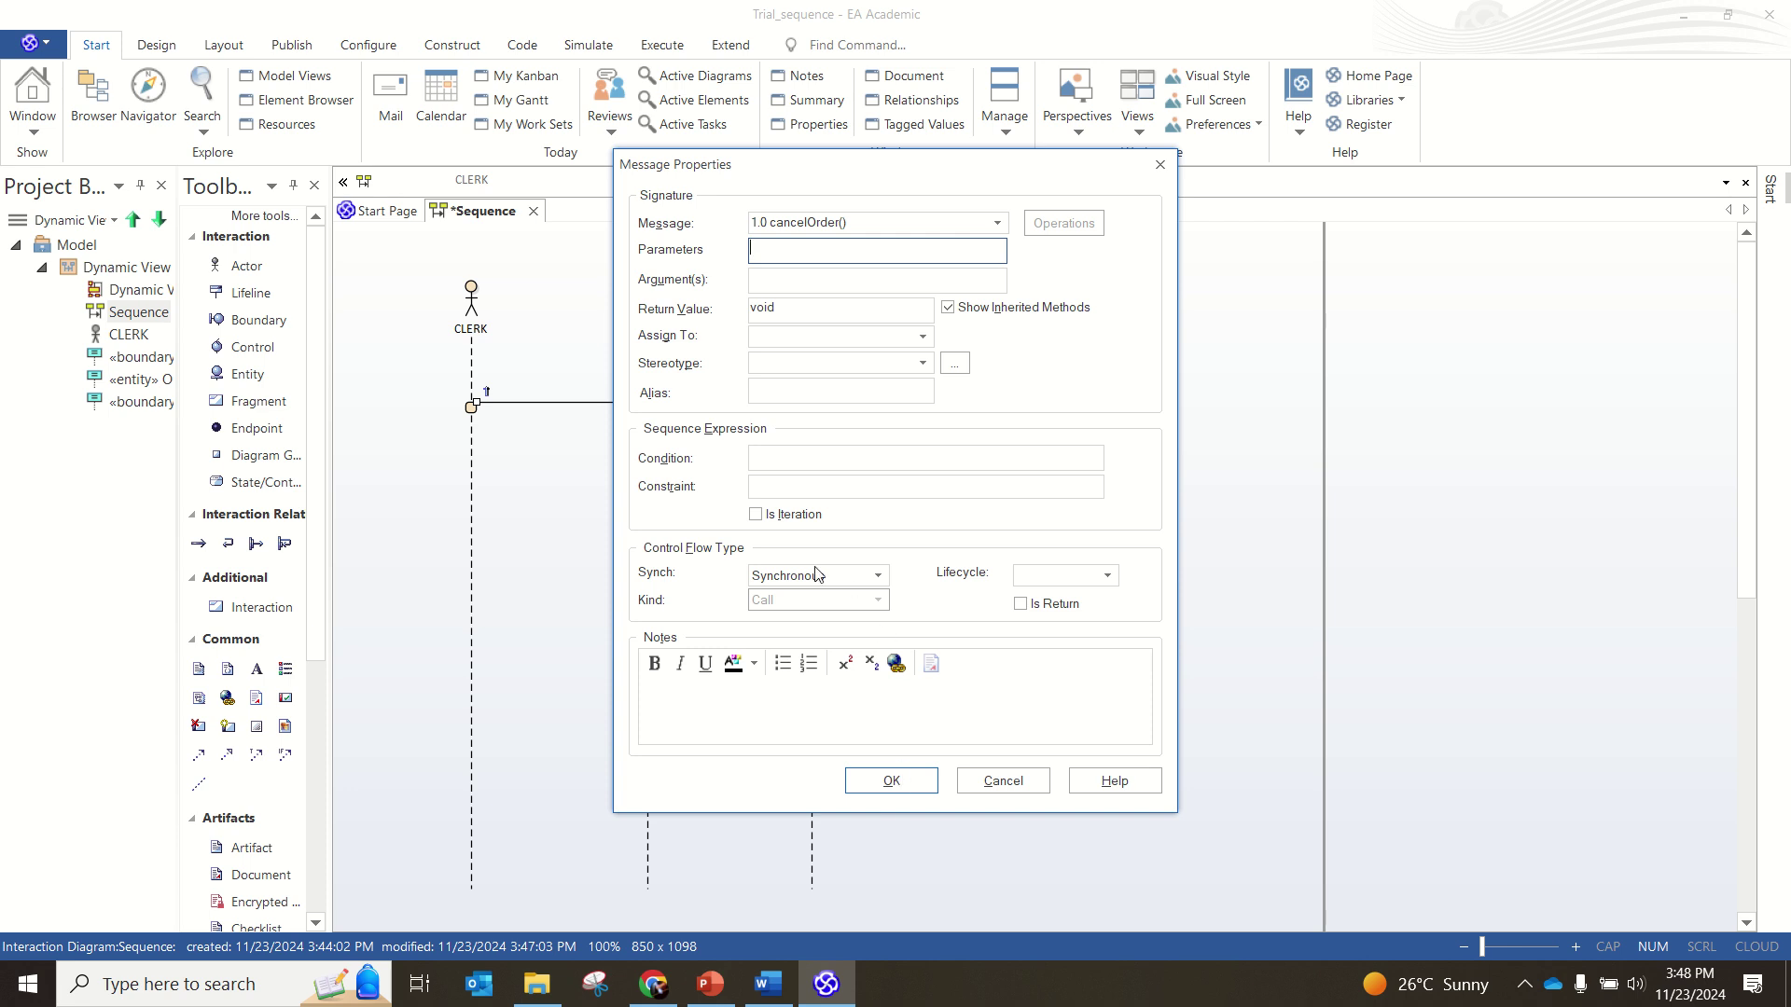
Step: Keep the 1.0 cancelOrder message's synch type as Synchronous and accept its properties
{"action": "left_click", "coordinate": [873, 578]}
{"action": "left_click", "coordinate": [873, 577]}
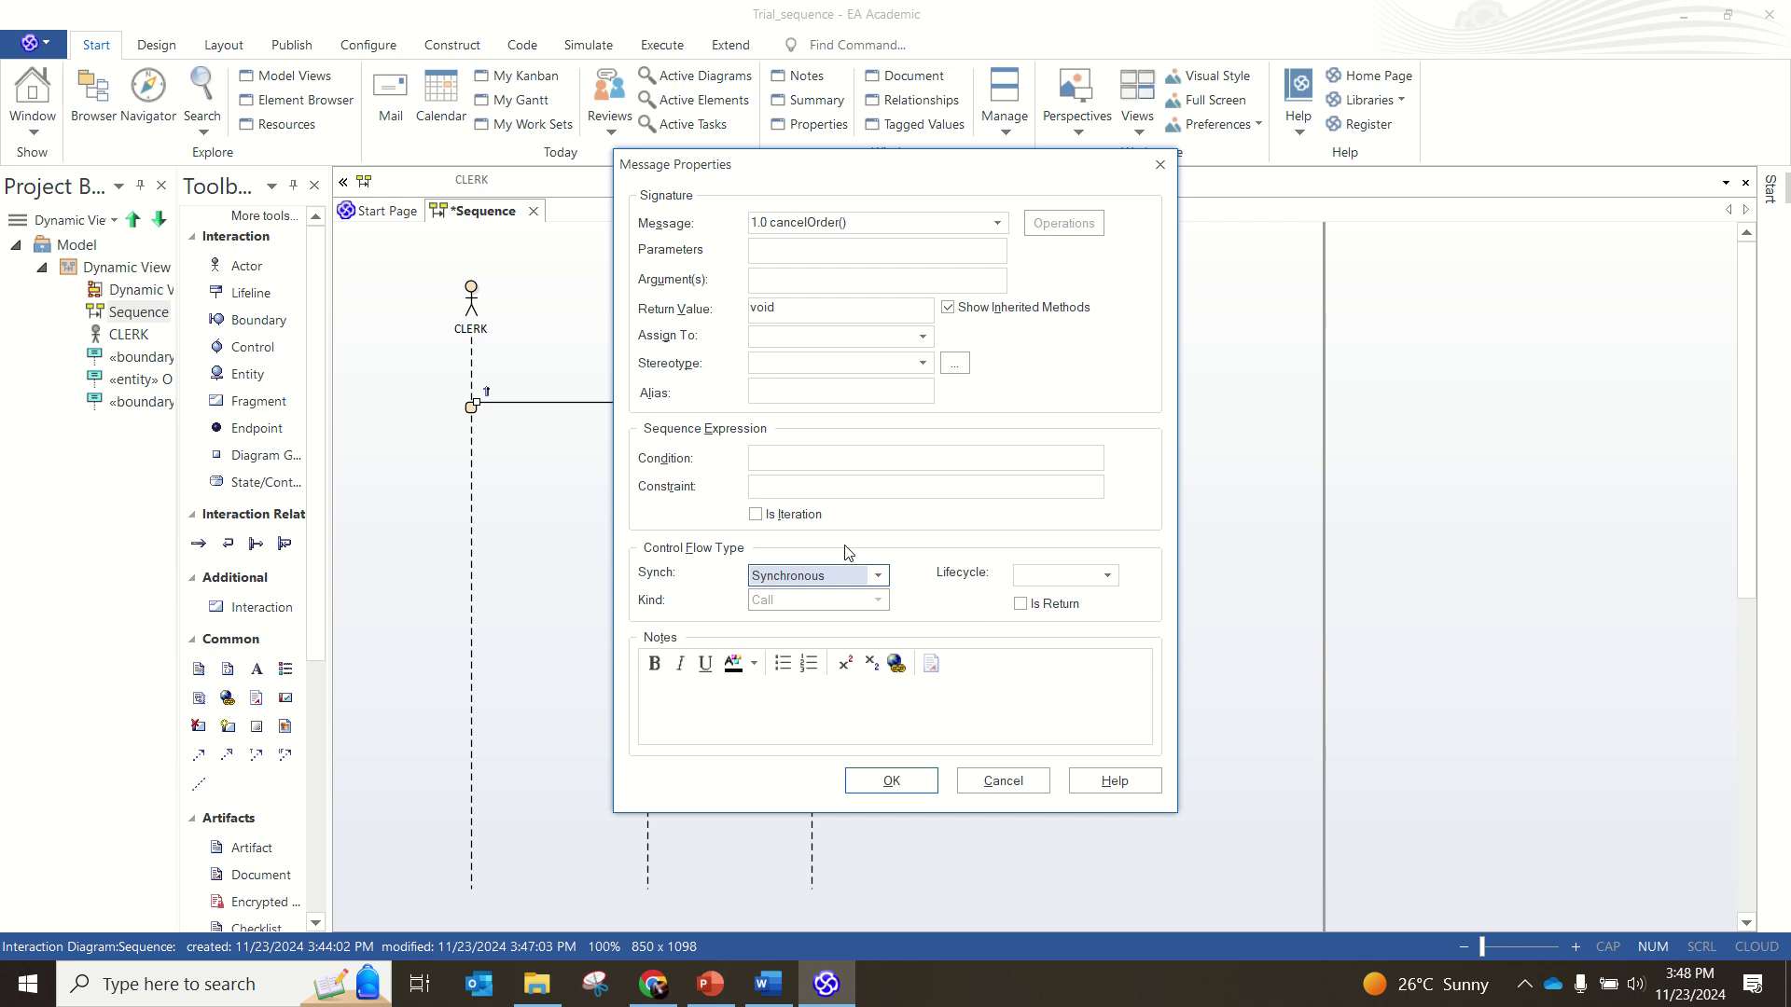
{"action": "left_click", "coordinate": [909, 783]}
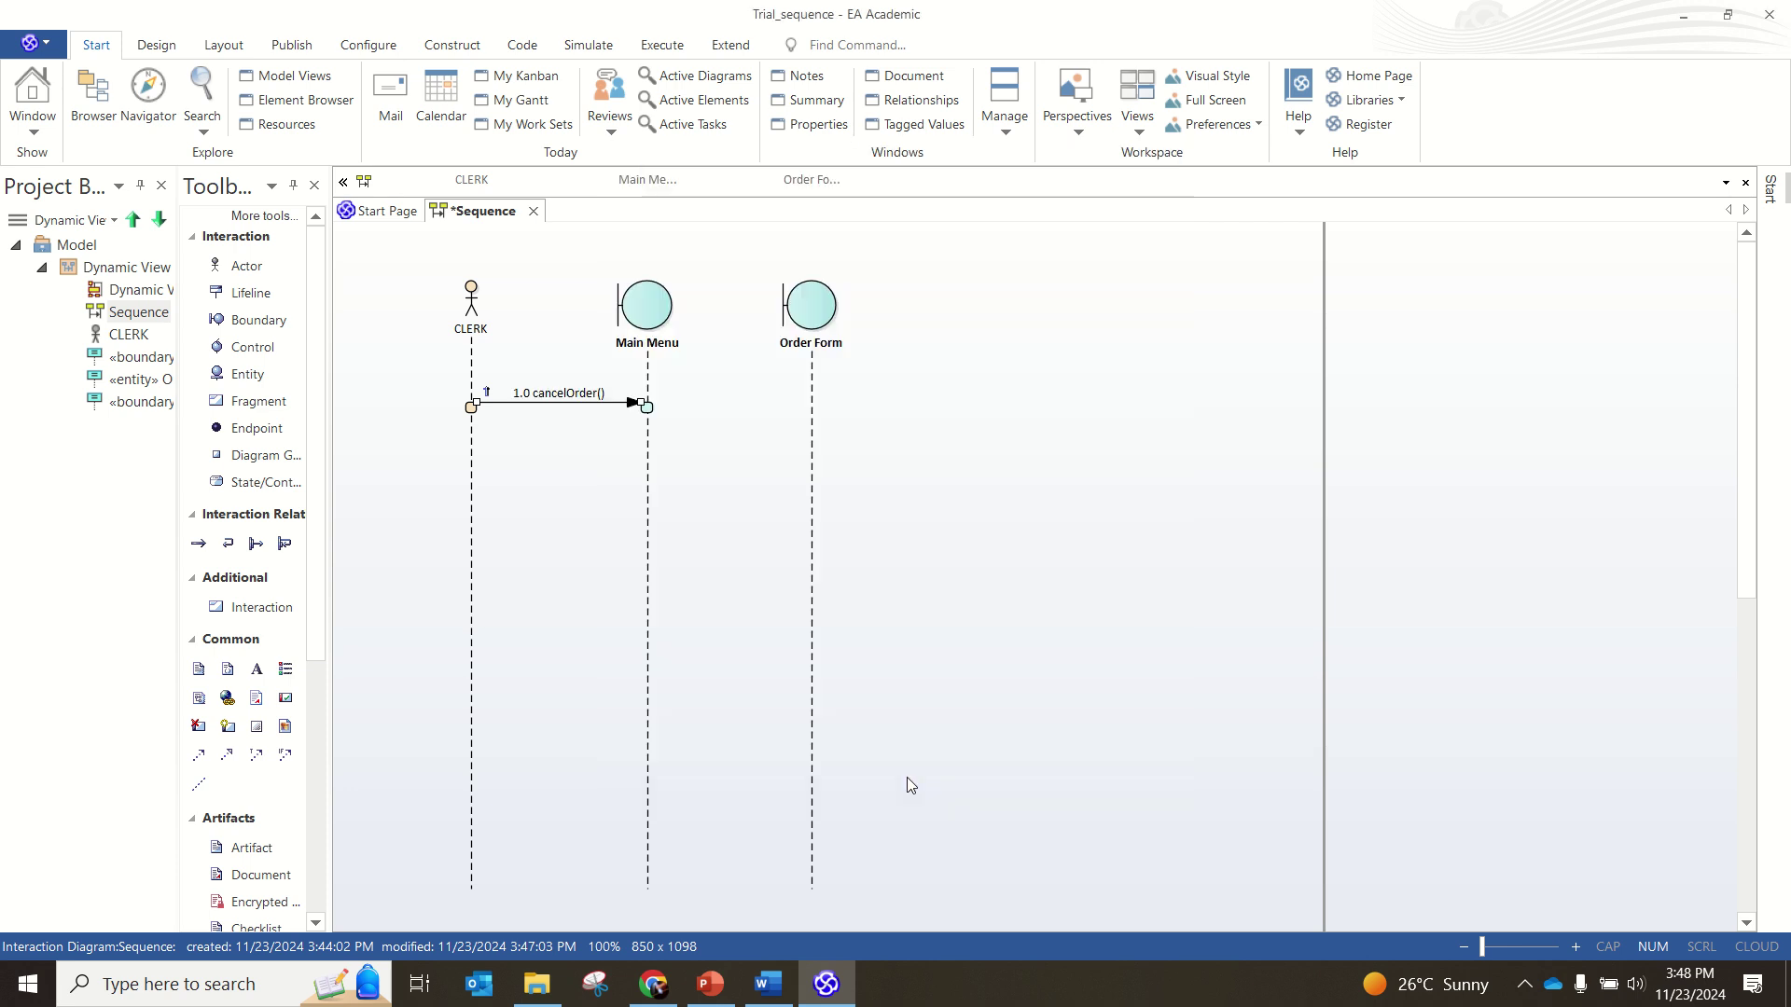
Step: Draw a message from Main Menu to Order Form below the first message and name it 1.1 displayorderForm()
{"action": "left_click", "coordinate": [647, 411]}
{"action": "left_click_drag", "start_coordinate": [694, 406], "coordinate": [806, 438]}
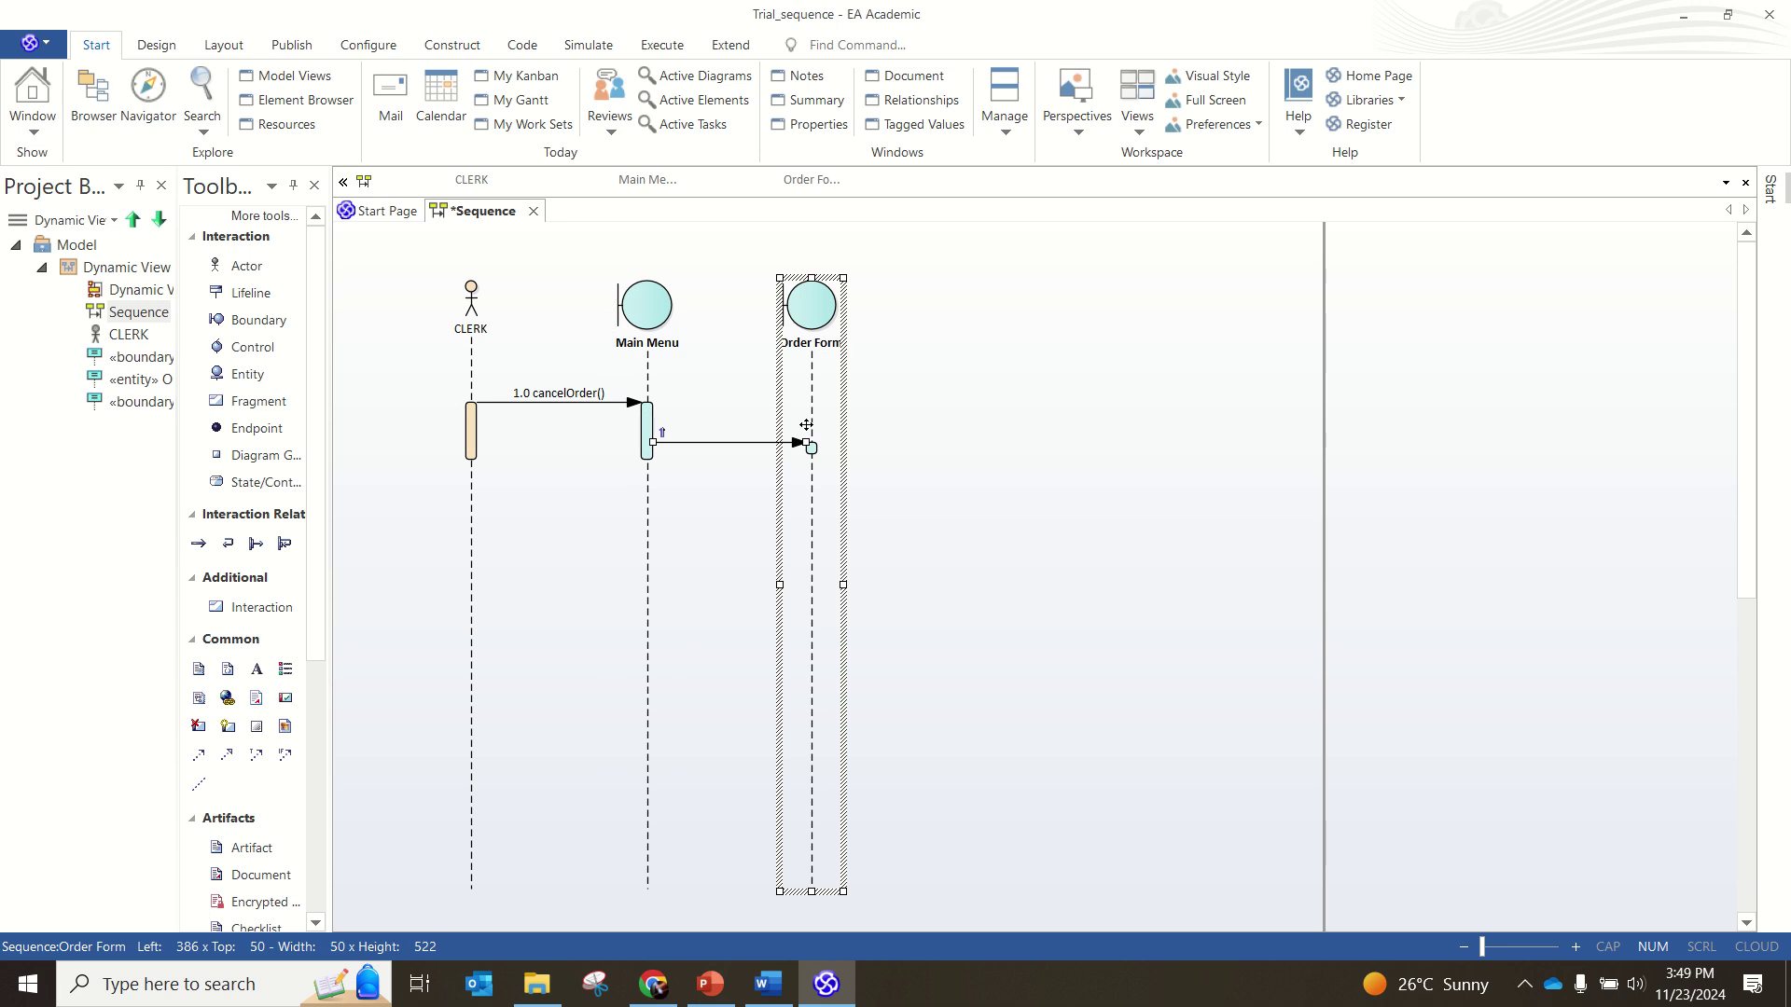
{"action": "double_click", "coordinate": [723, 440]}
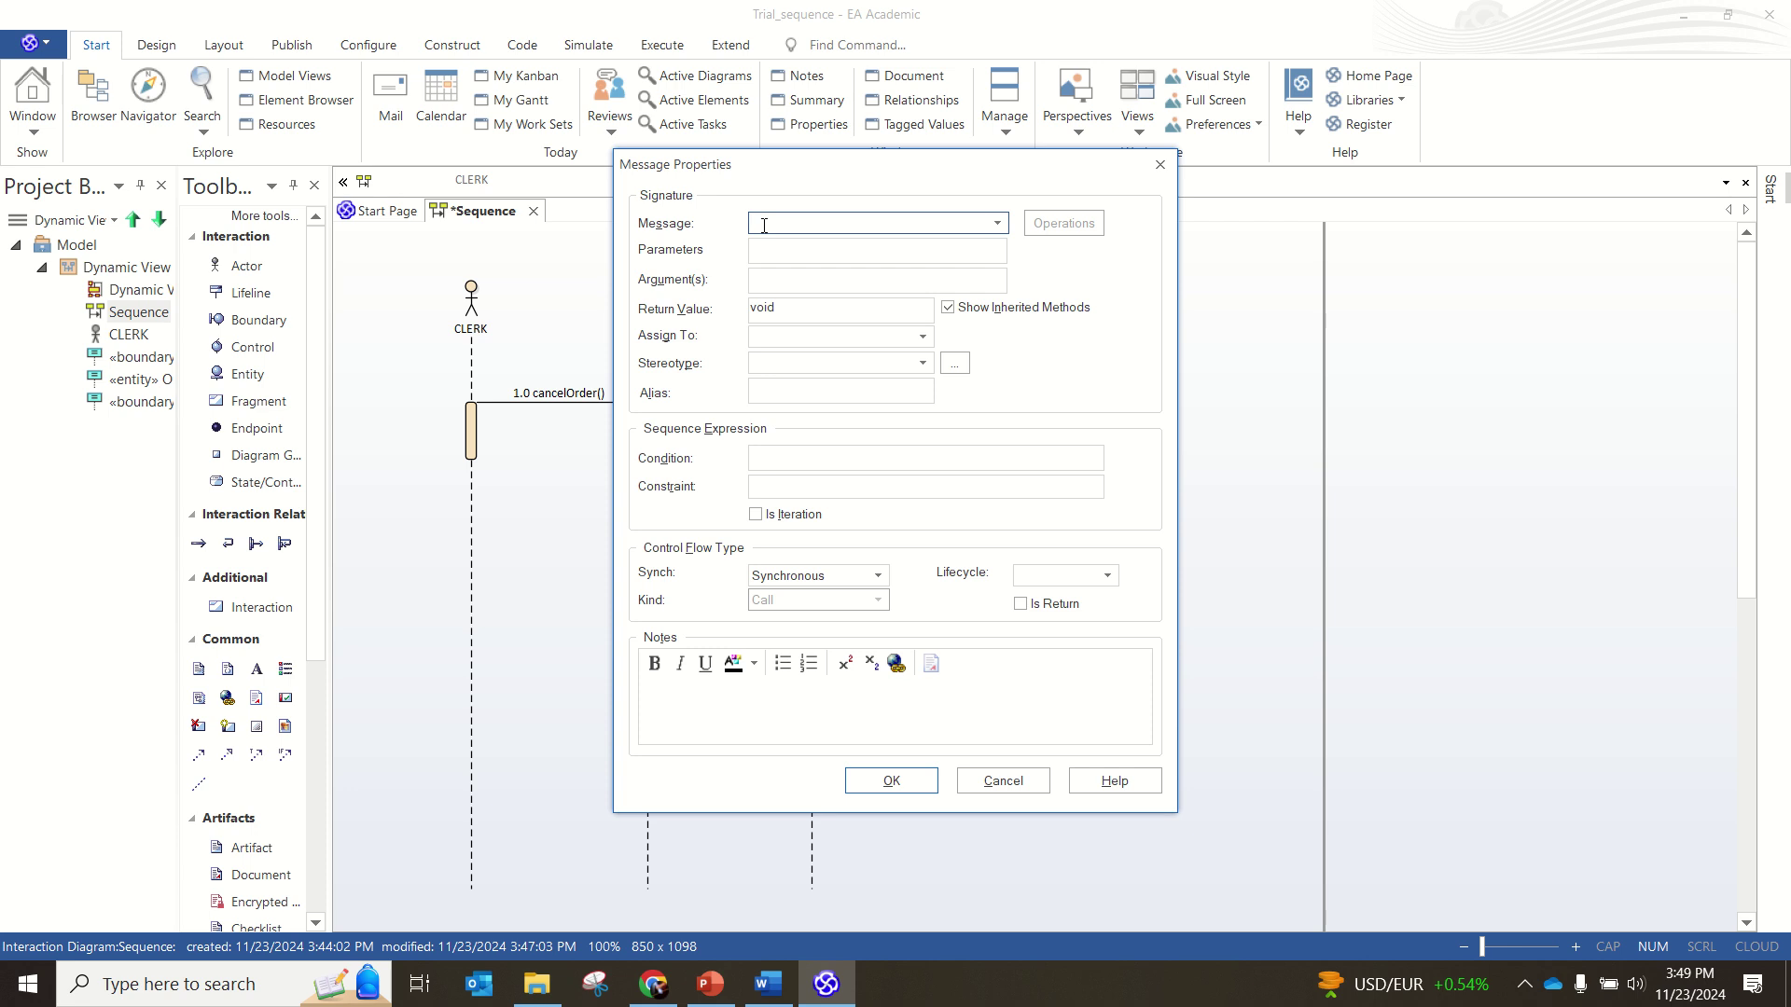
{"action": "type", "text": "1.1 displayorderForm("}
{"action": "left_click", "coordinate": [888, 780]}
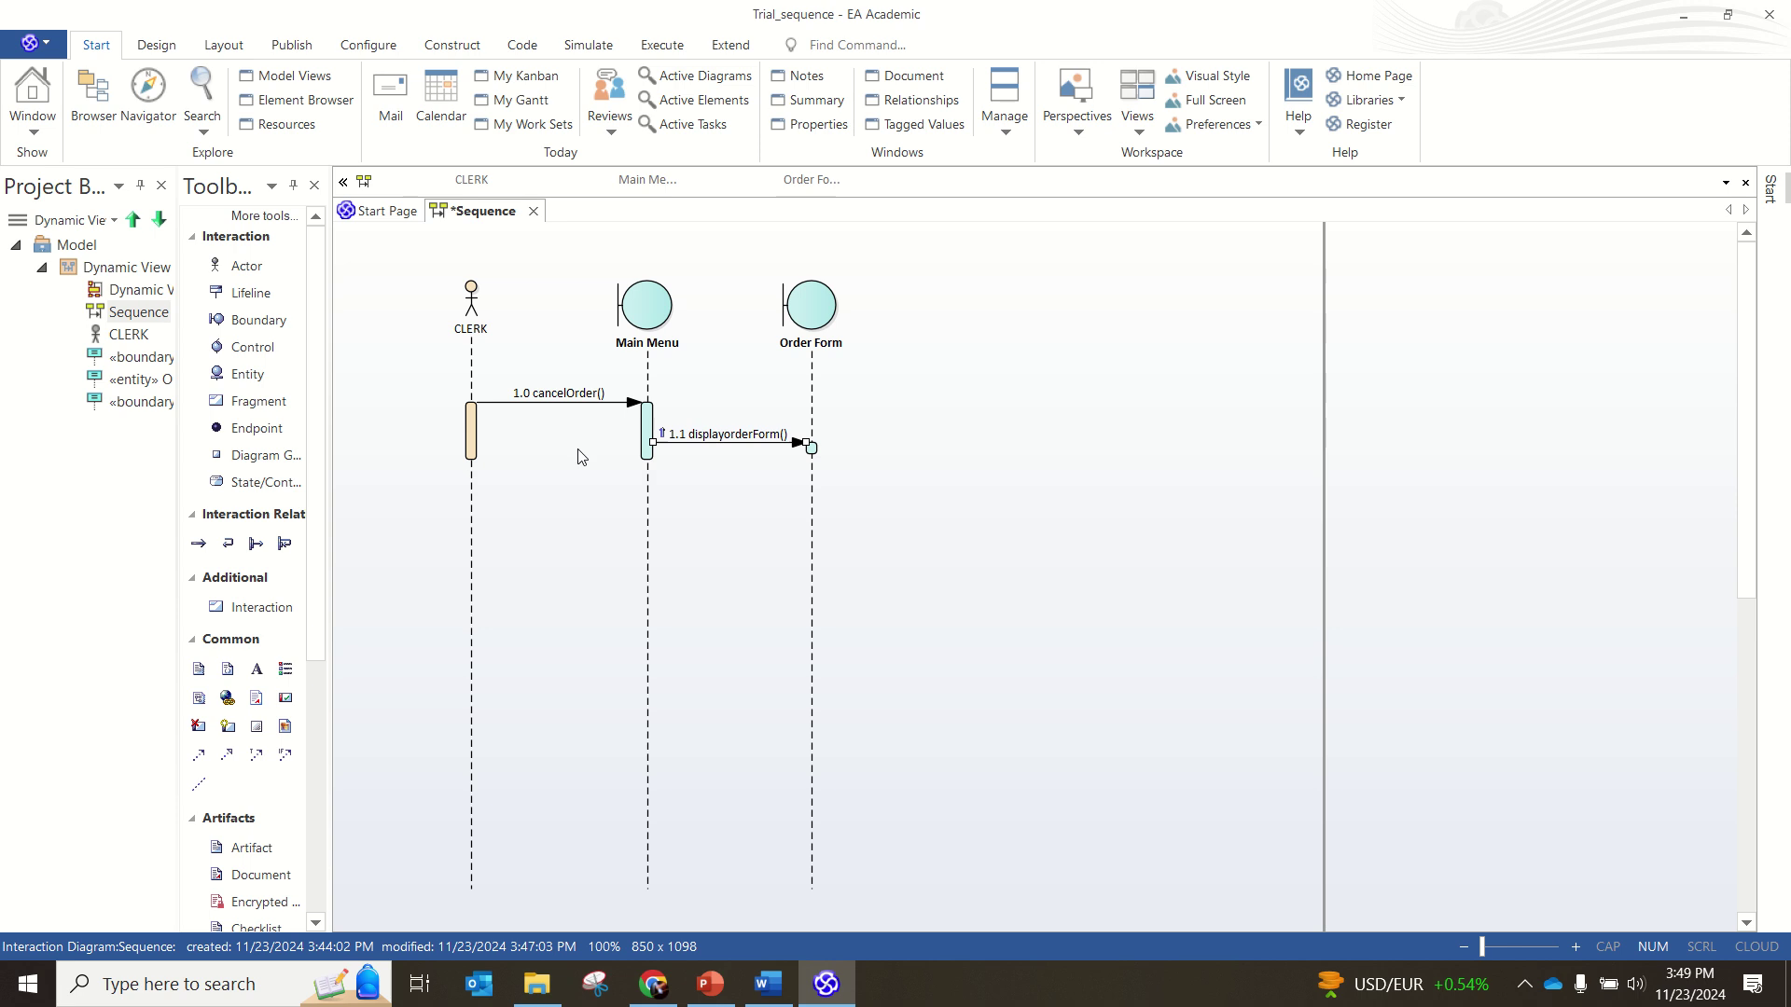
Step: Draw a message from CLERK to Order Form named 1.2 cancelOrder with the parameter orderID
{"action": "left_click", "coordinate": [467, 453]}
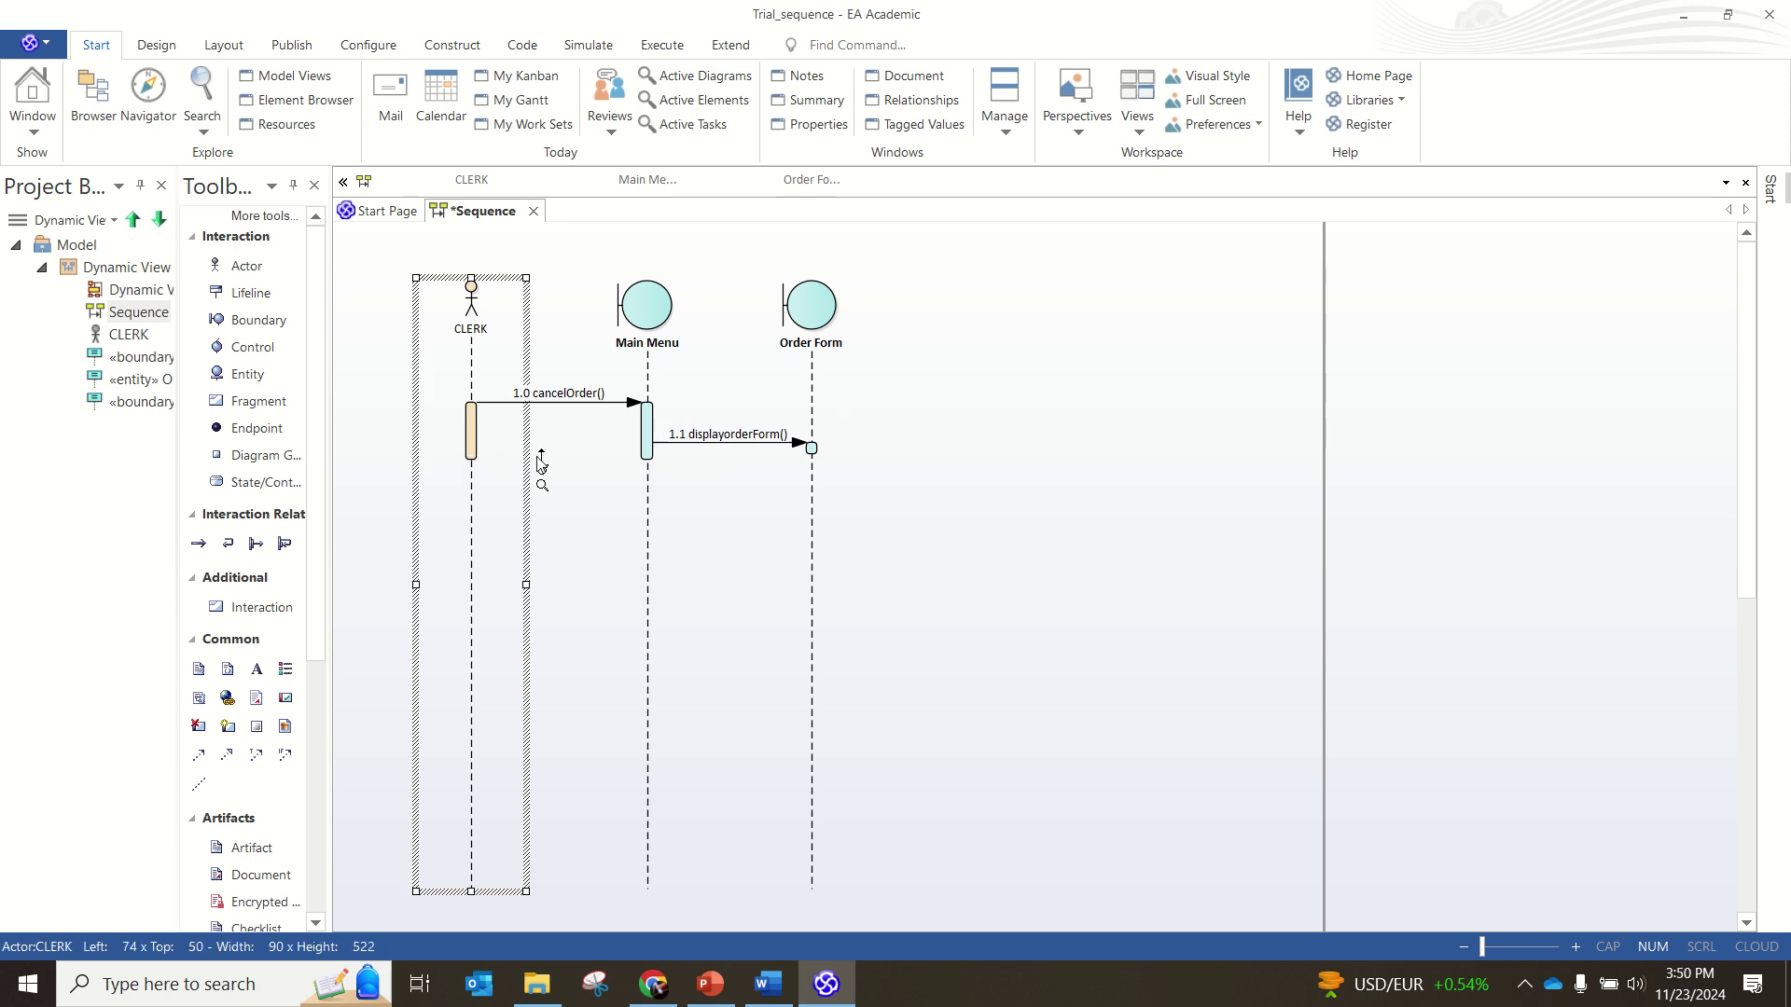
{"action": "left_click_drag", "start_coordinate": [541, 459], "coordinate": [802, 506]}
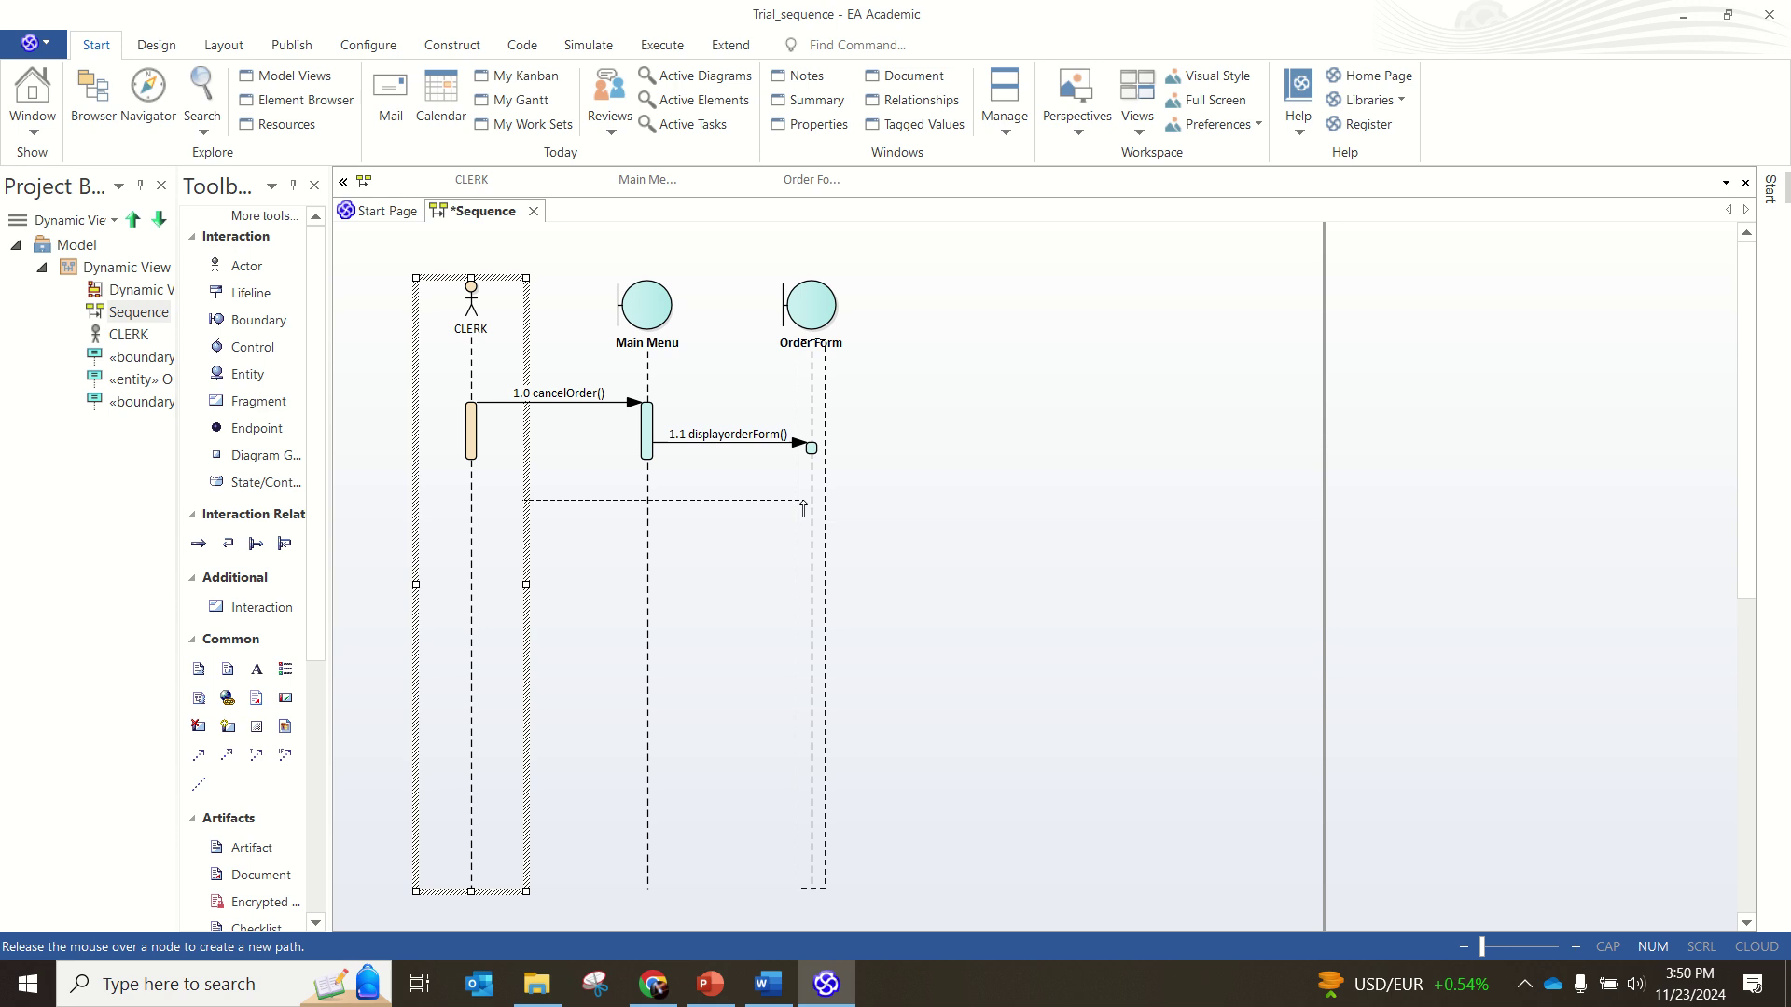
{"action": "left_click_drag", "start_coordinate": [802, 508], "coordinate": [802, 508]}
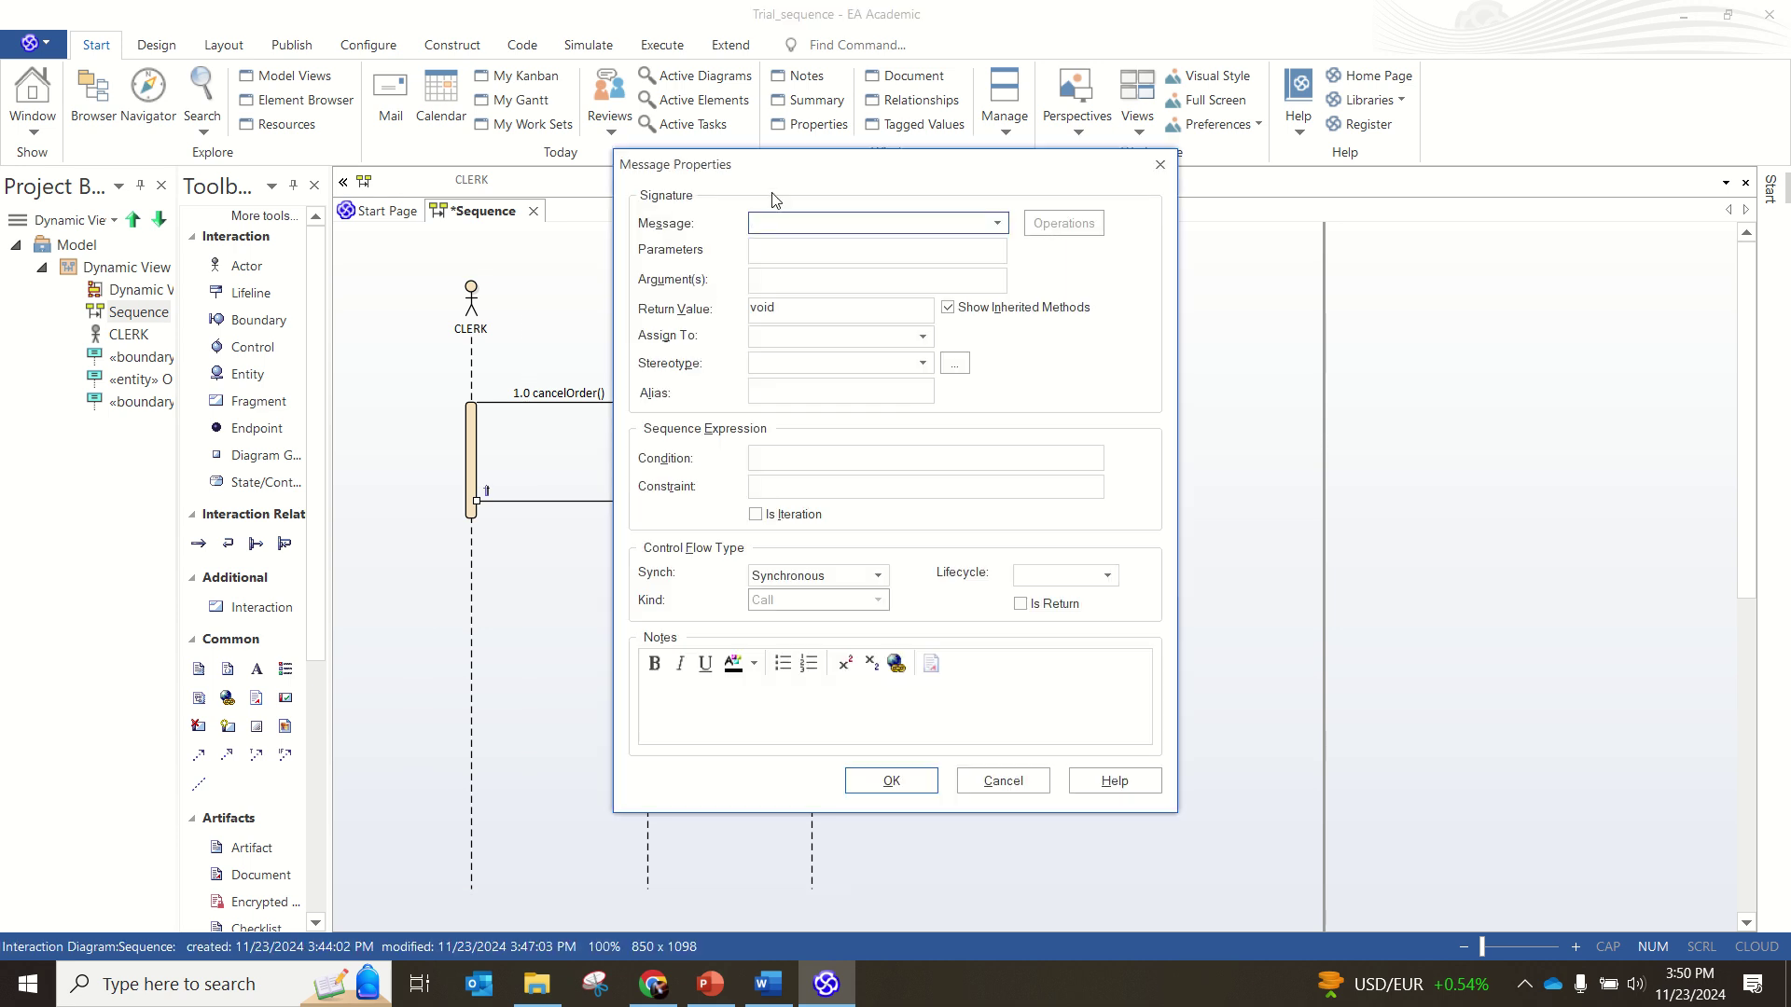
{"action": "type", "text": "1.2 cancelOrder"}
{"action": "left_click", "coordinate": [773, 249]}
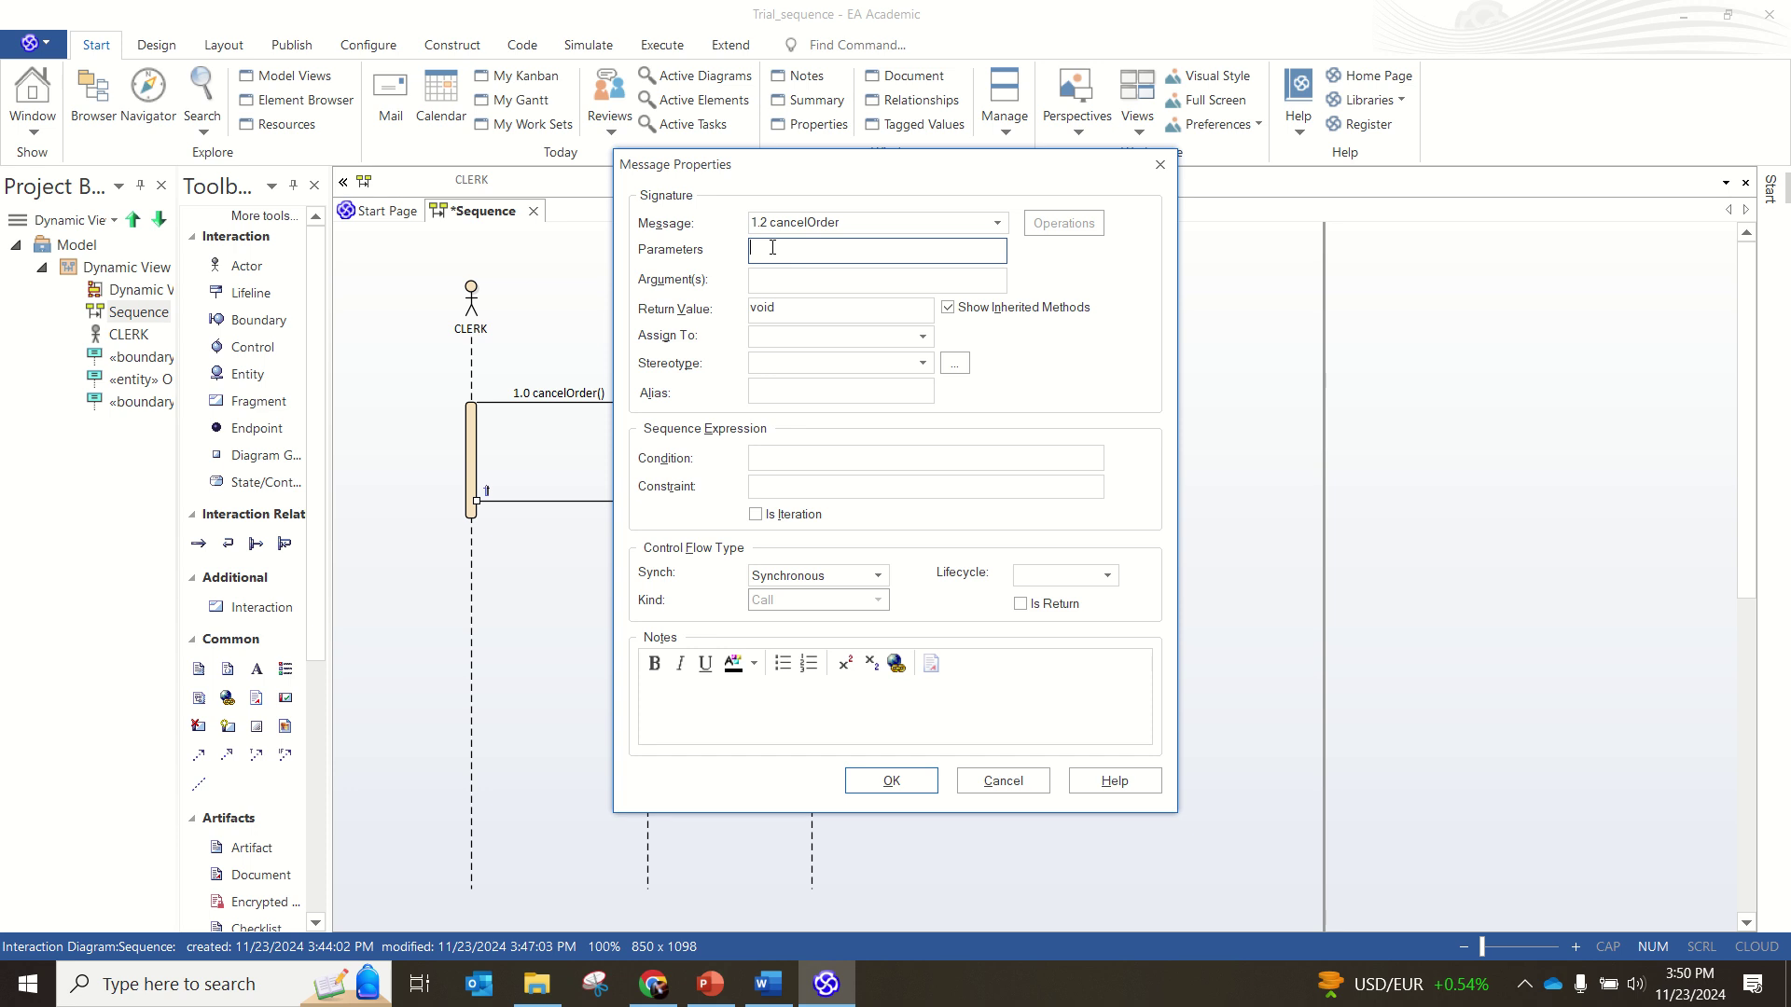
{"action": "type", "text": "orderID"}
{"action": "left_click", "coordinate": [891, 781]}
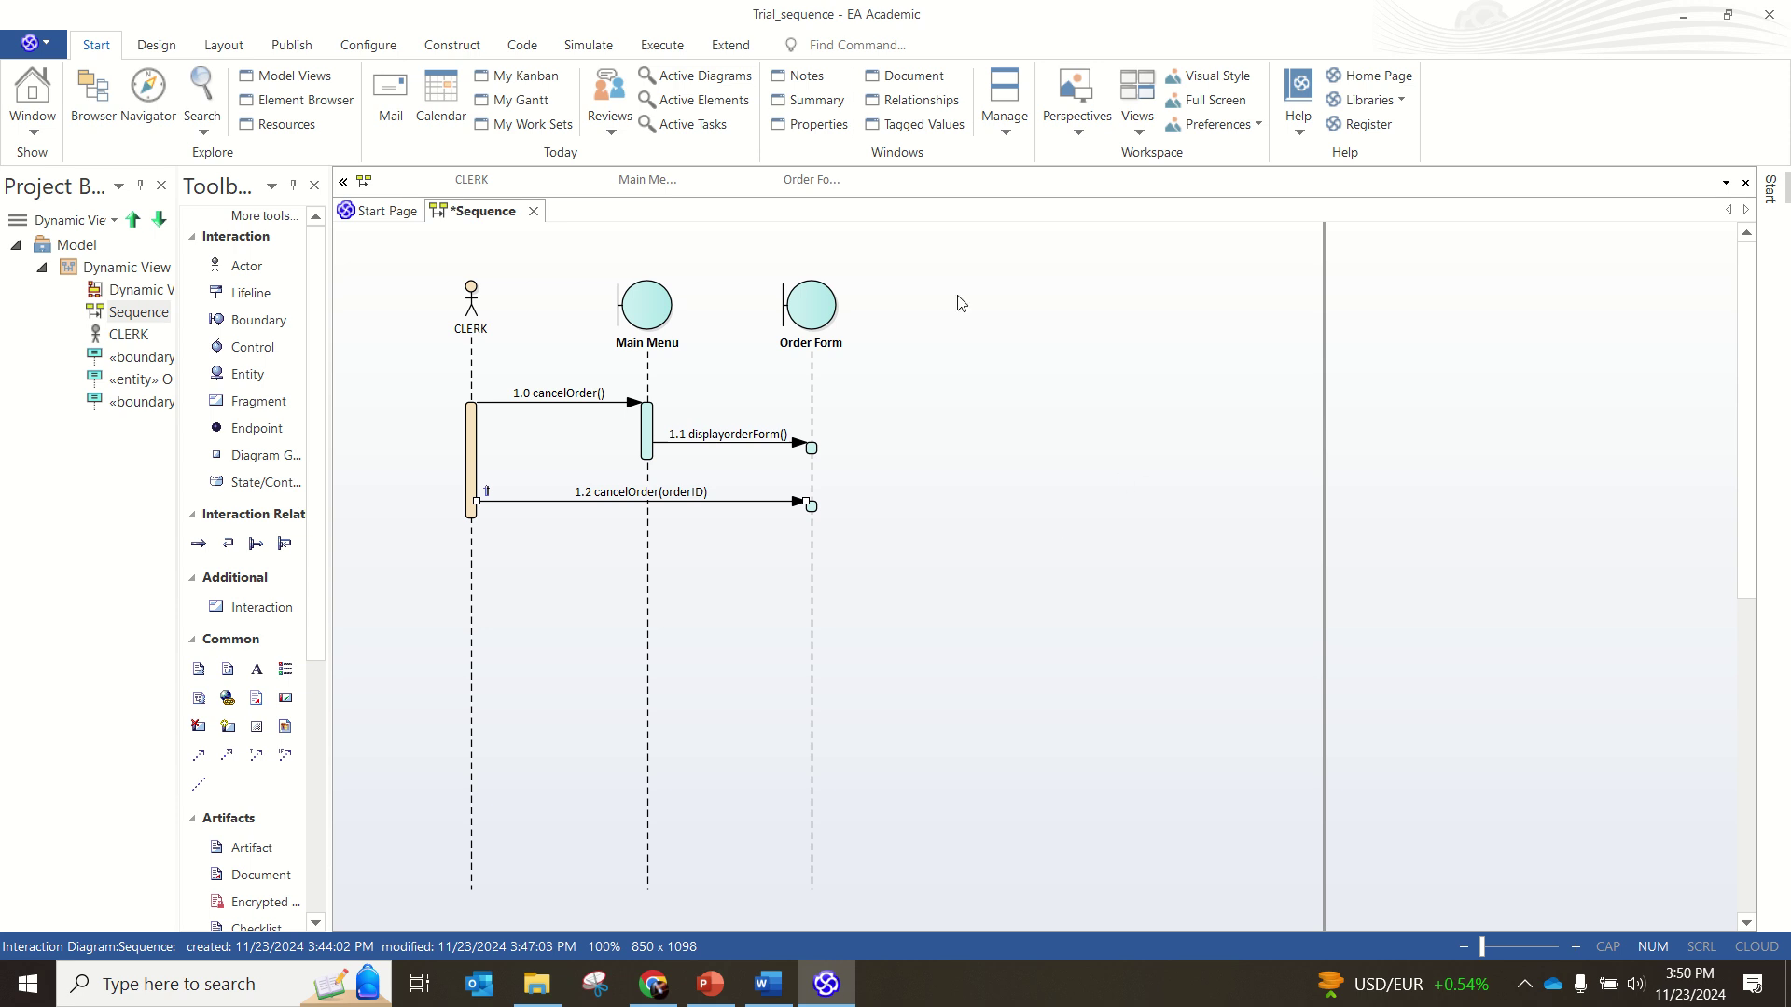
Step: Place an Entity element named ORDERDB near the page's edge, leaving room for another lifeline between it and Order Form
{"action": "left_click", "coordinate": [248, 375]}
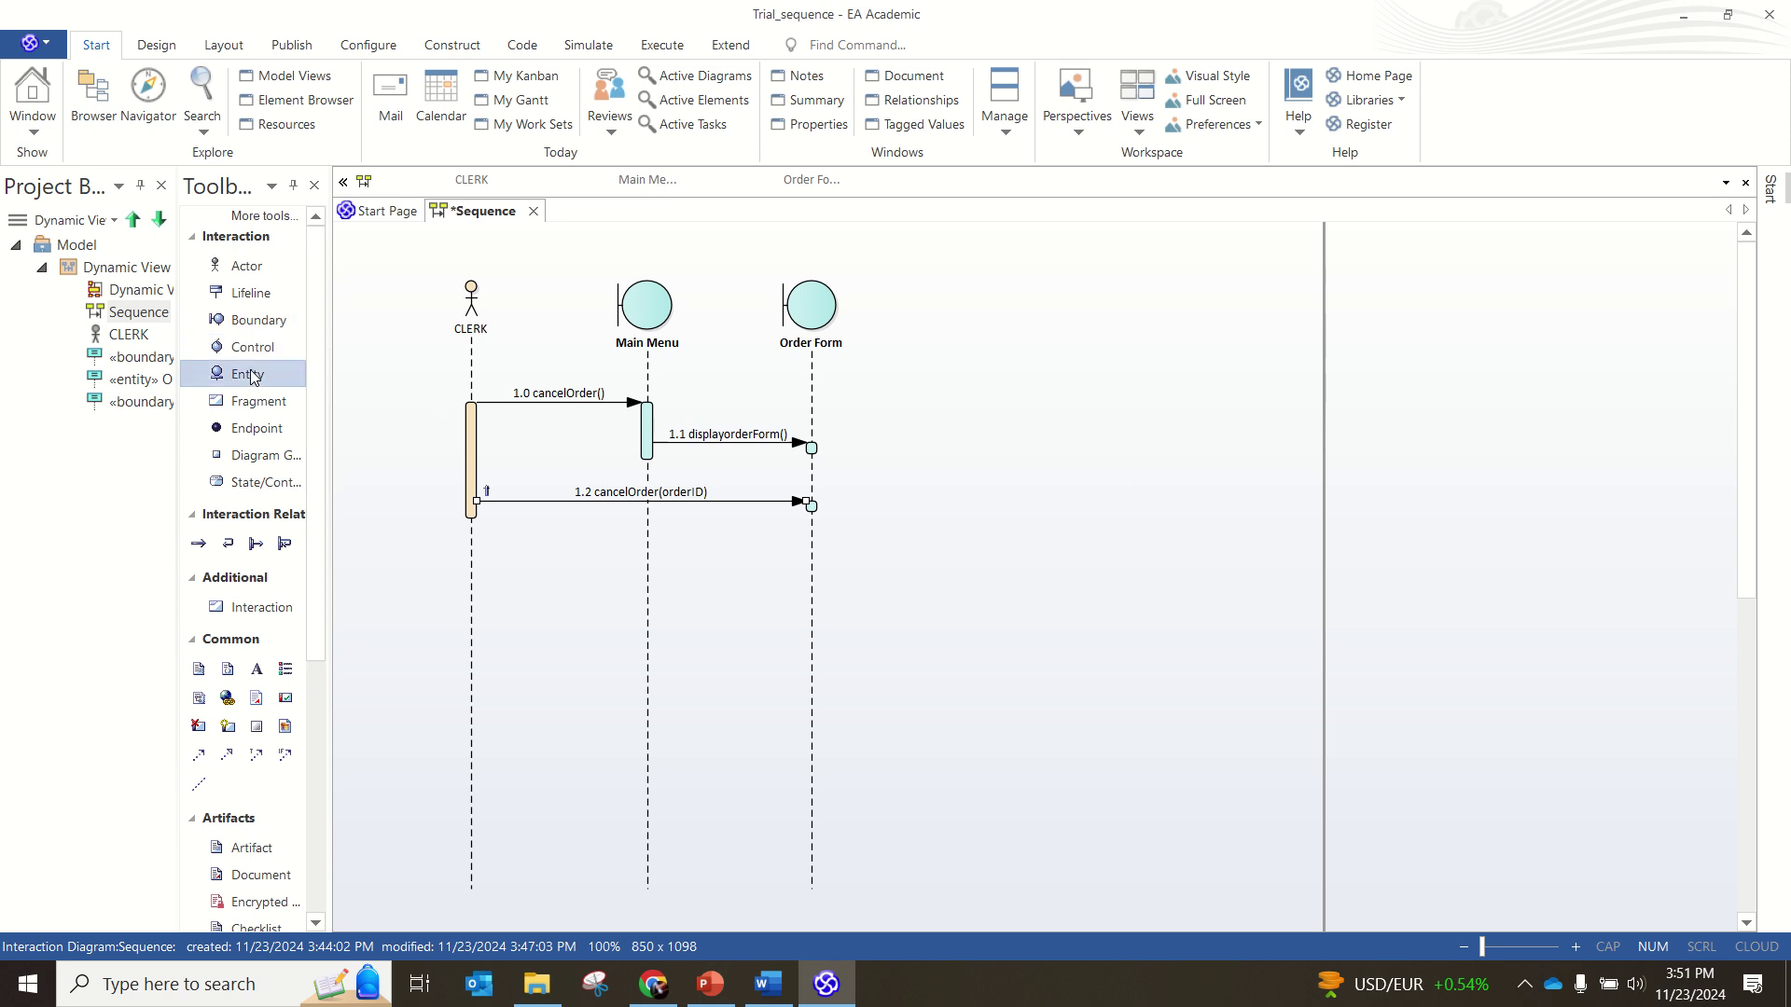
{"action": "left_click", "coordinate": [1154, 311]}
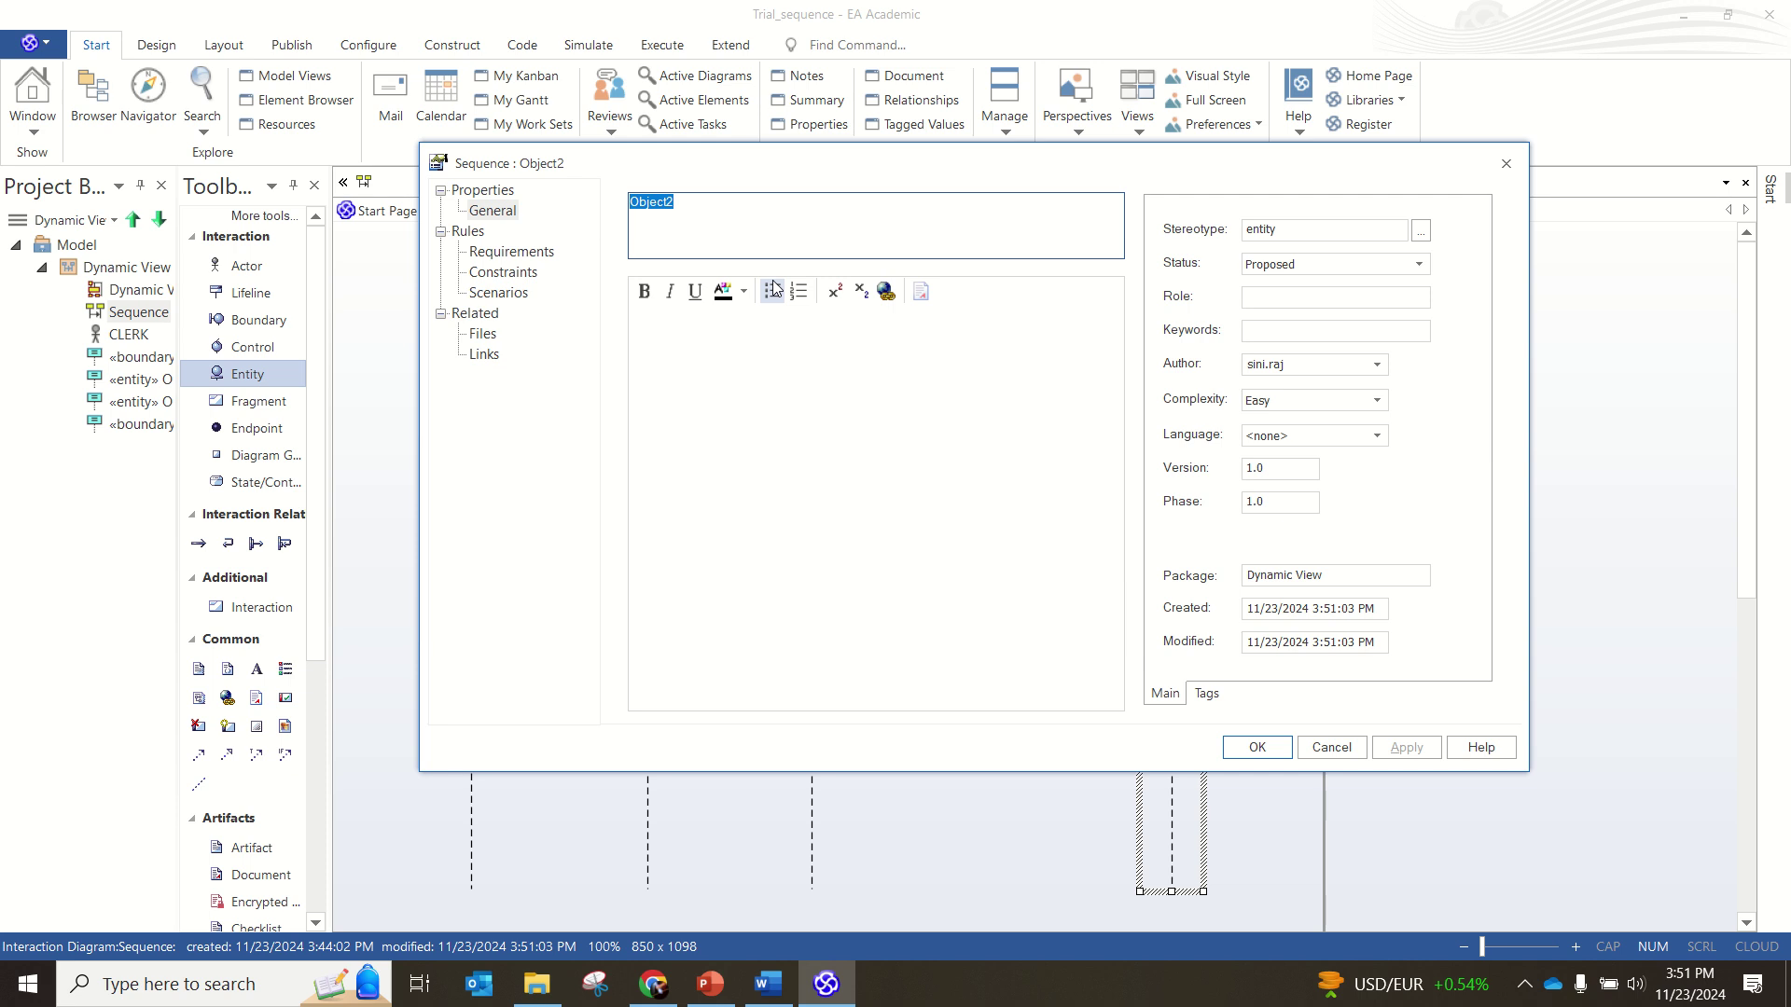
{"action": "type", "text": "ORDERDA"}
{"action": "key", "text": "BackSpace"}
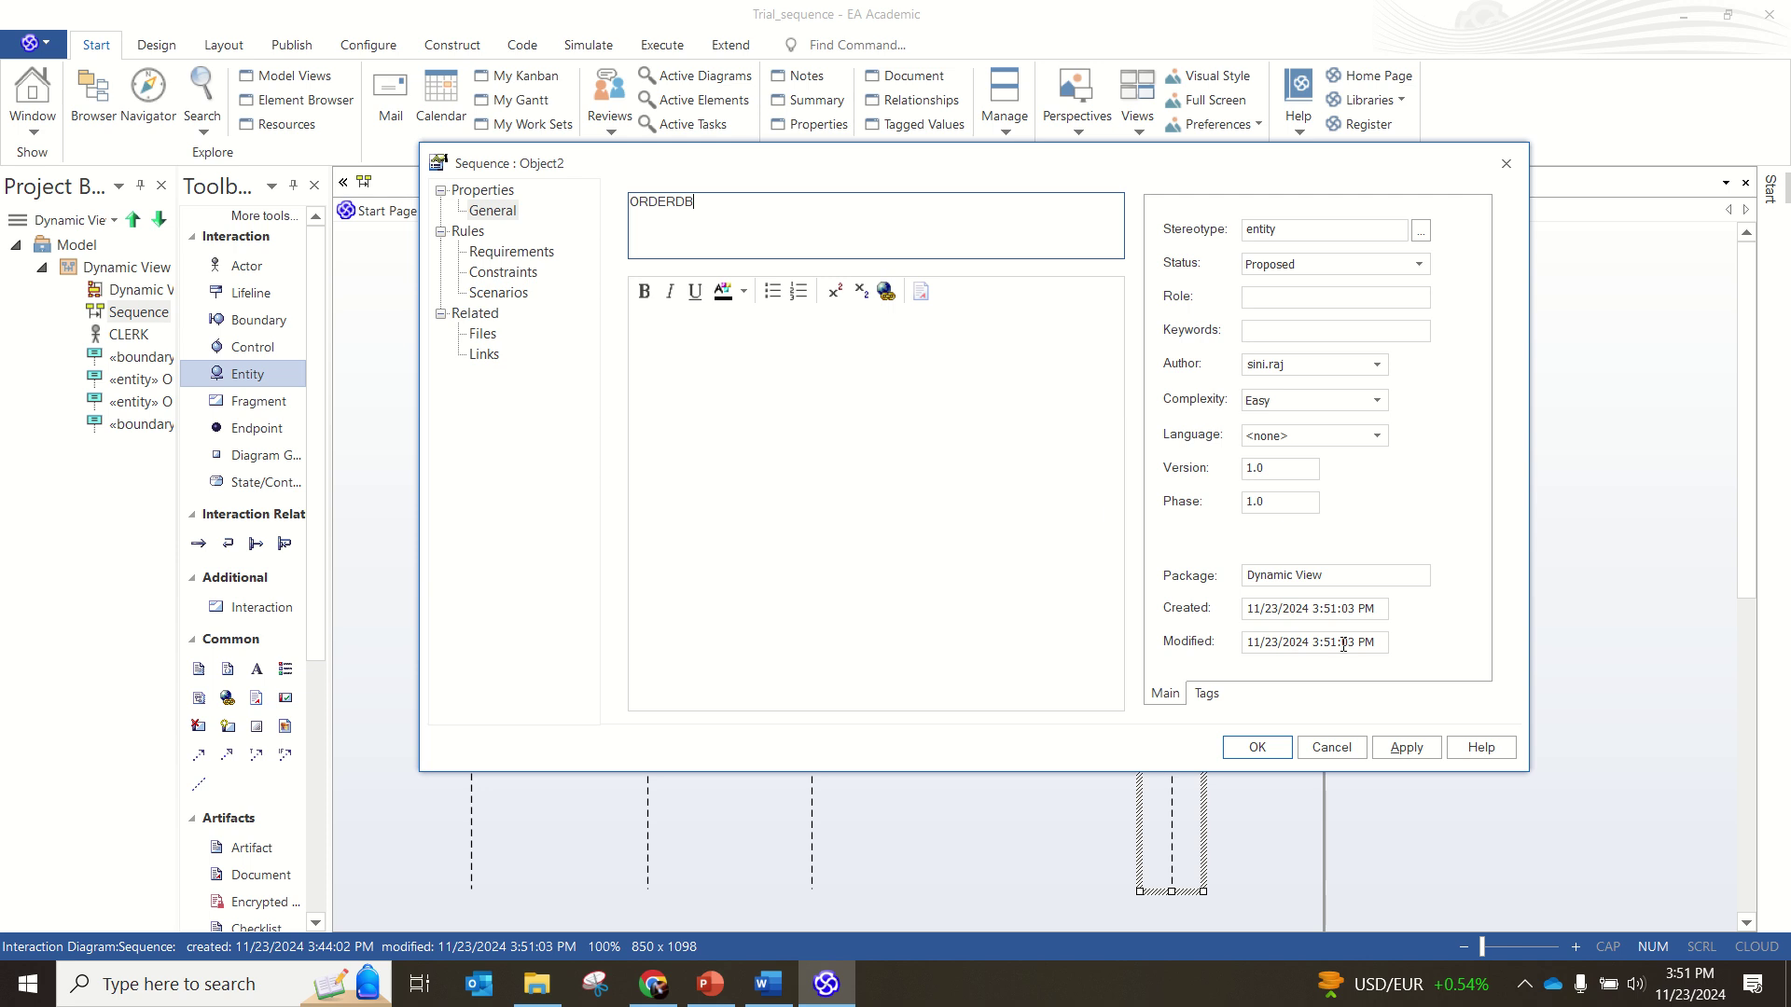
{"action": "left_click", "coordinate": [1402, 747]}
{"action": "left_click", "coordinate": [1257, 747]}
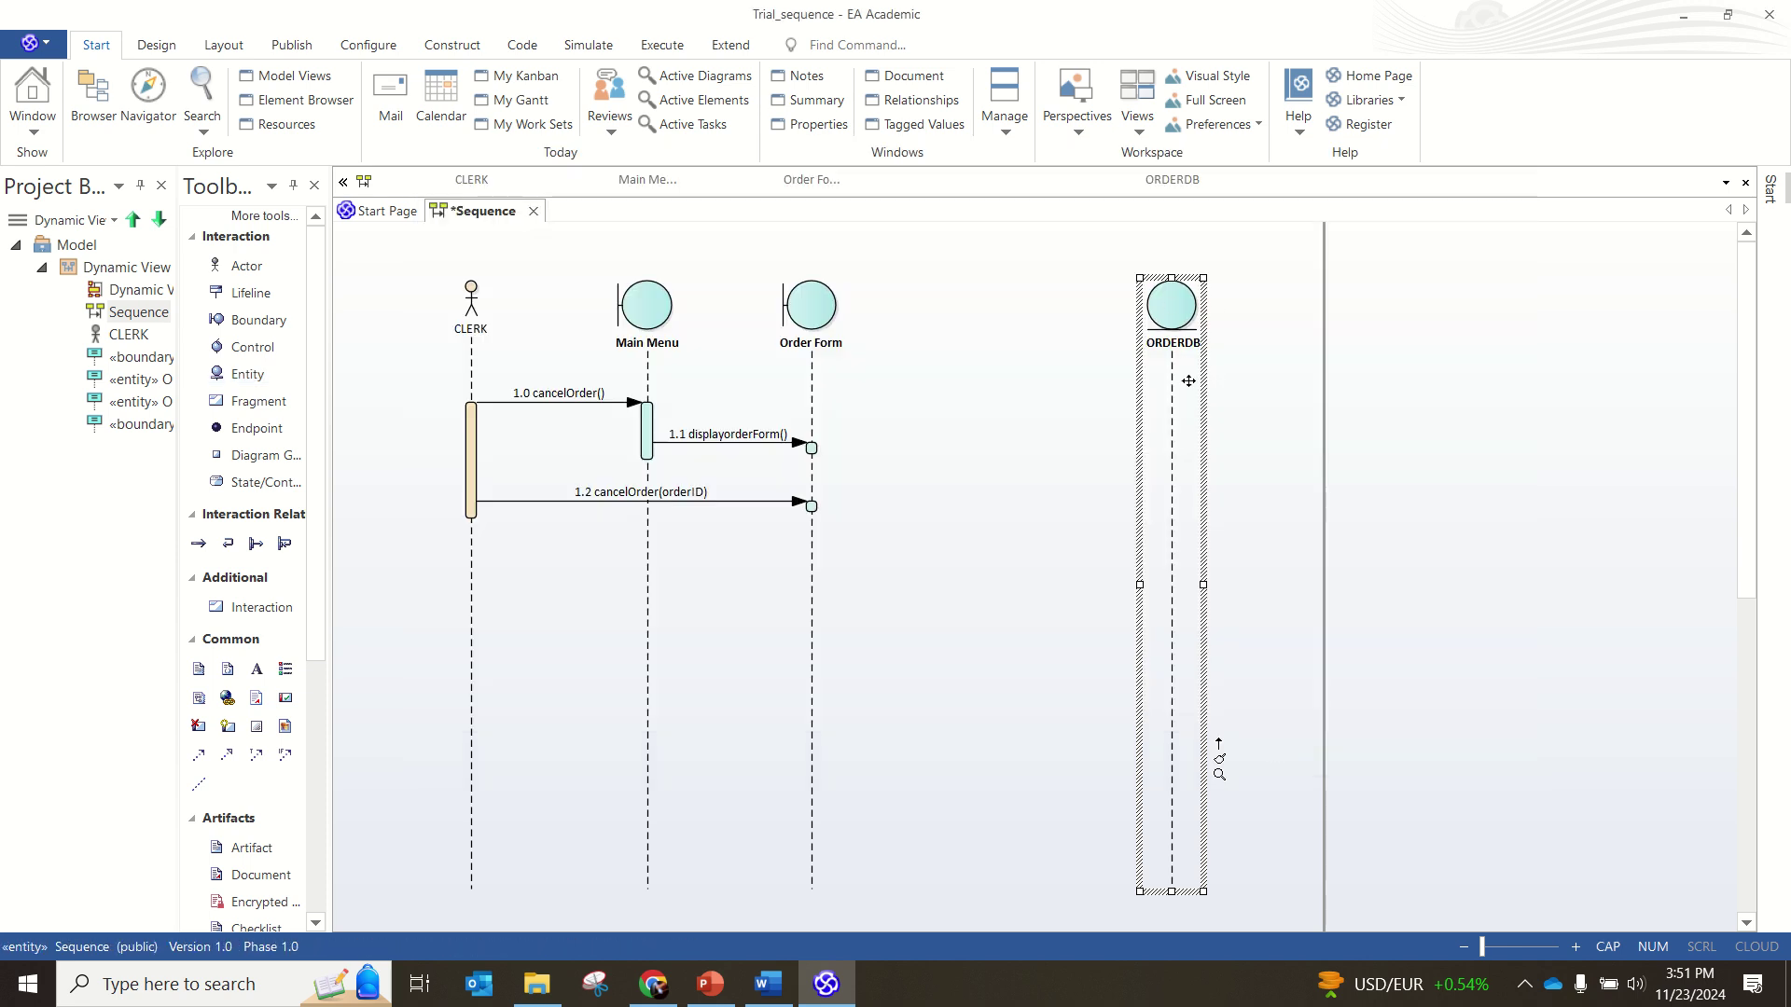
{"action": "left_click", "coordinate": [1230, 406]}
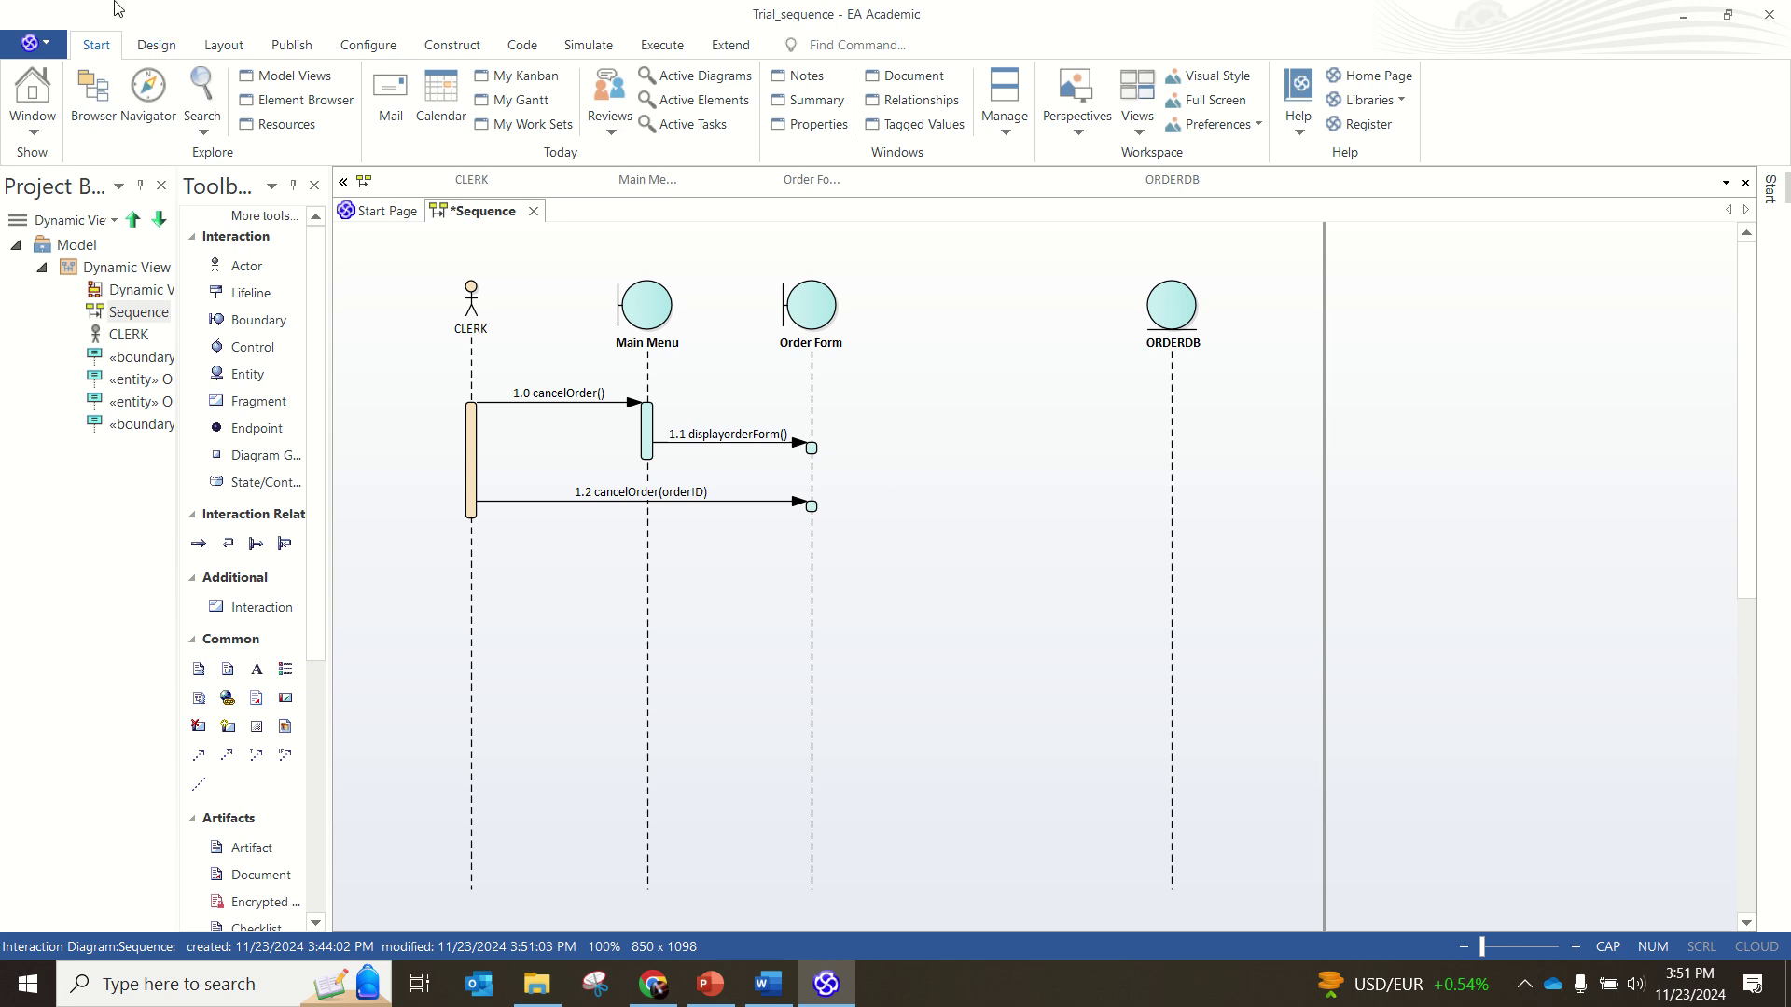
Step: Place a Control element between Order Form and ORDERDB and name it cancelOrder controller
{"action": "left_click", "coordinate": [252, 346]}
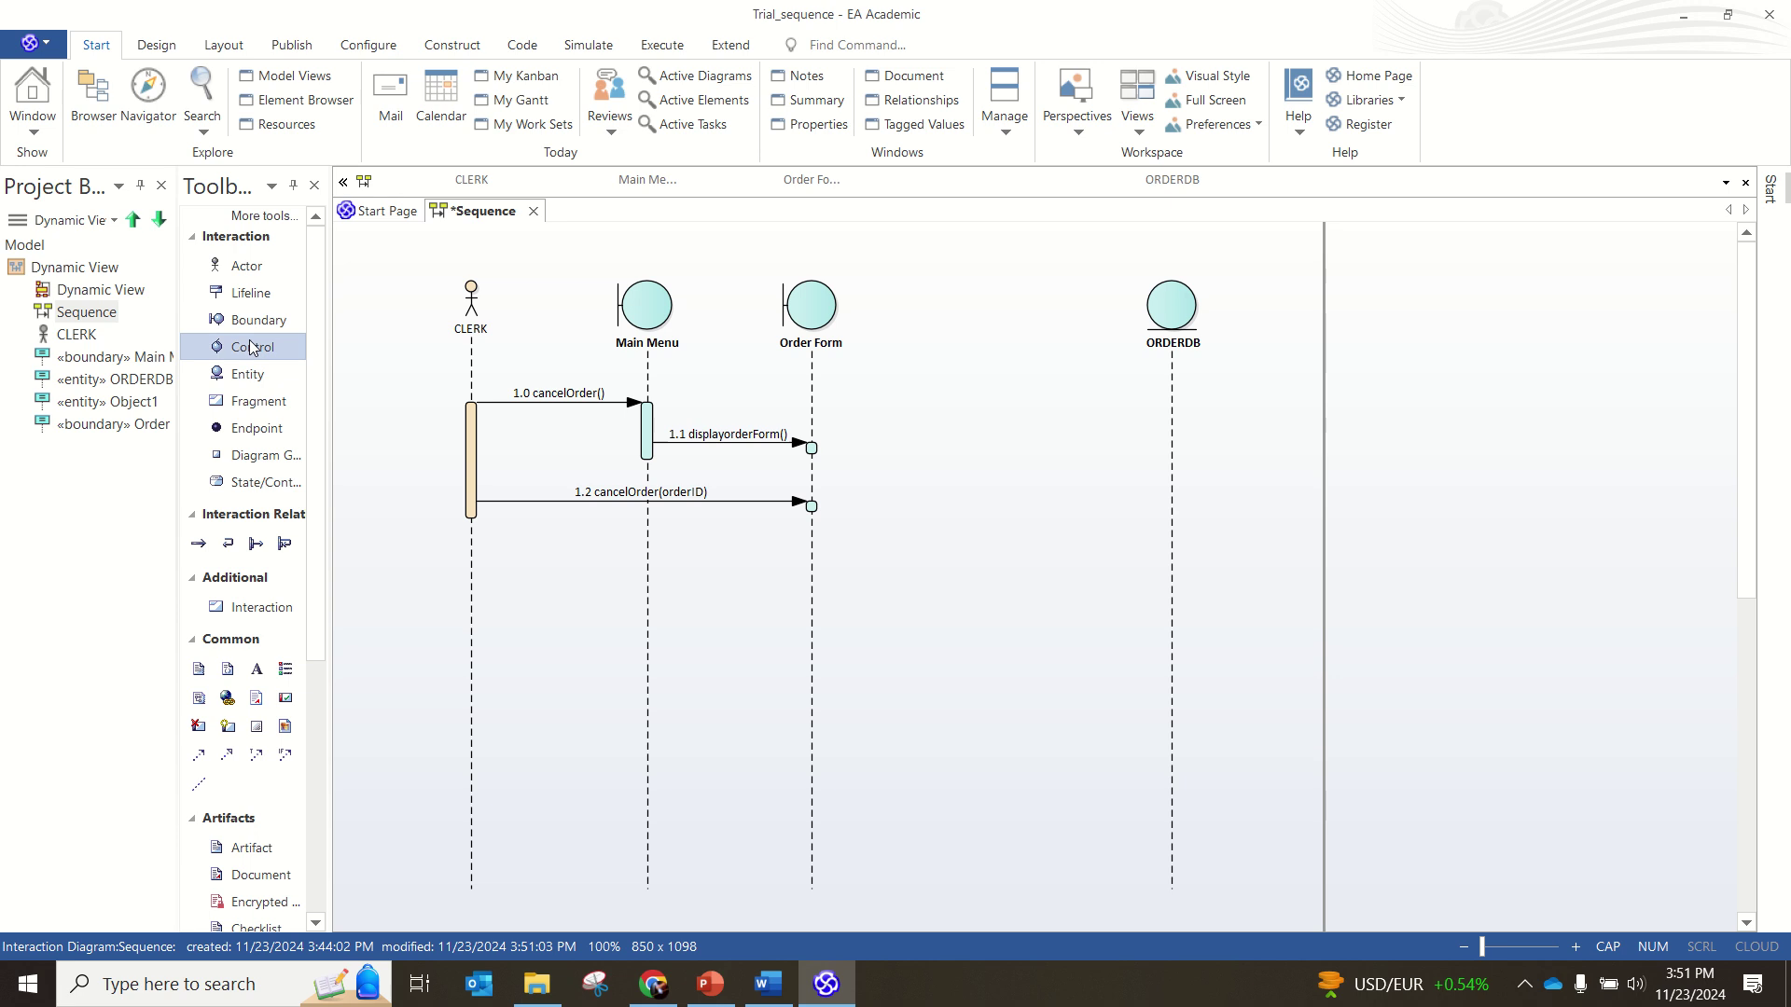
{"action": "left_click", "coordinate": [986, 317]}
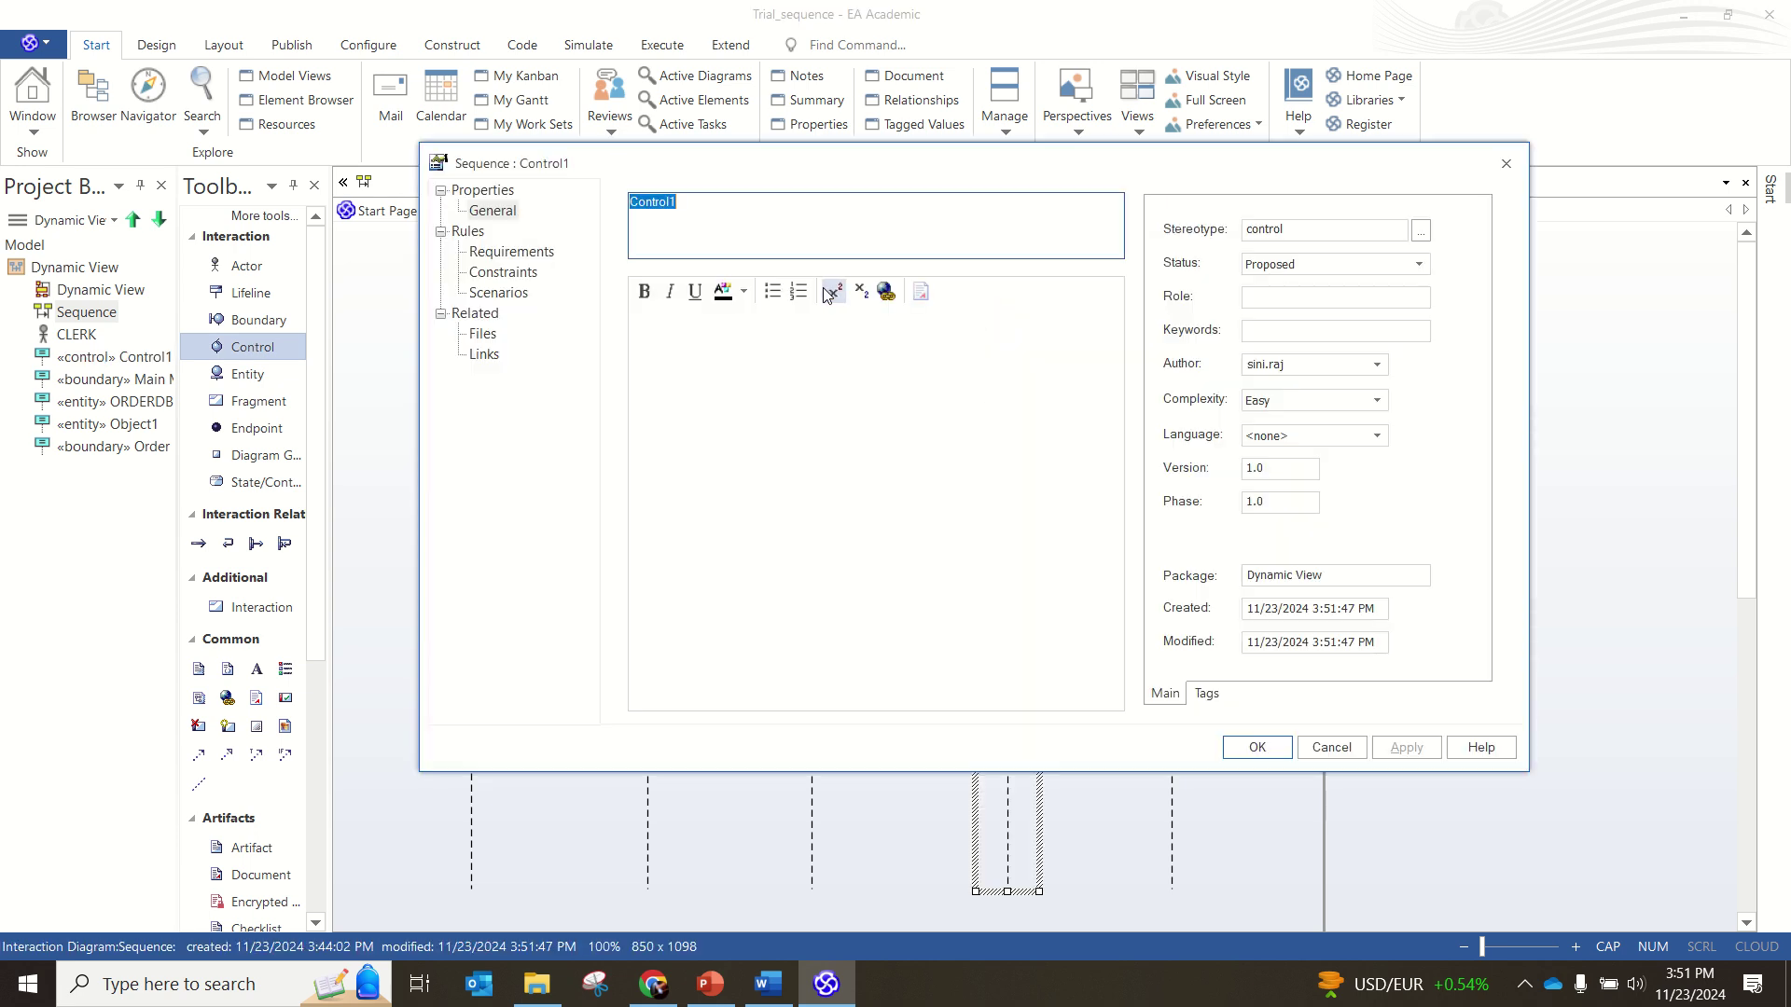
{"action": "type", "text": "C"}
{"action": "type", "text": "ance"}
{"action": "type", "text": "lO"}
{"action": "type", "text": "rde"}
{"action": "type", "text": "r controllere"}
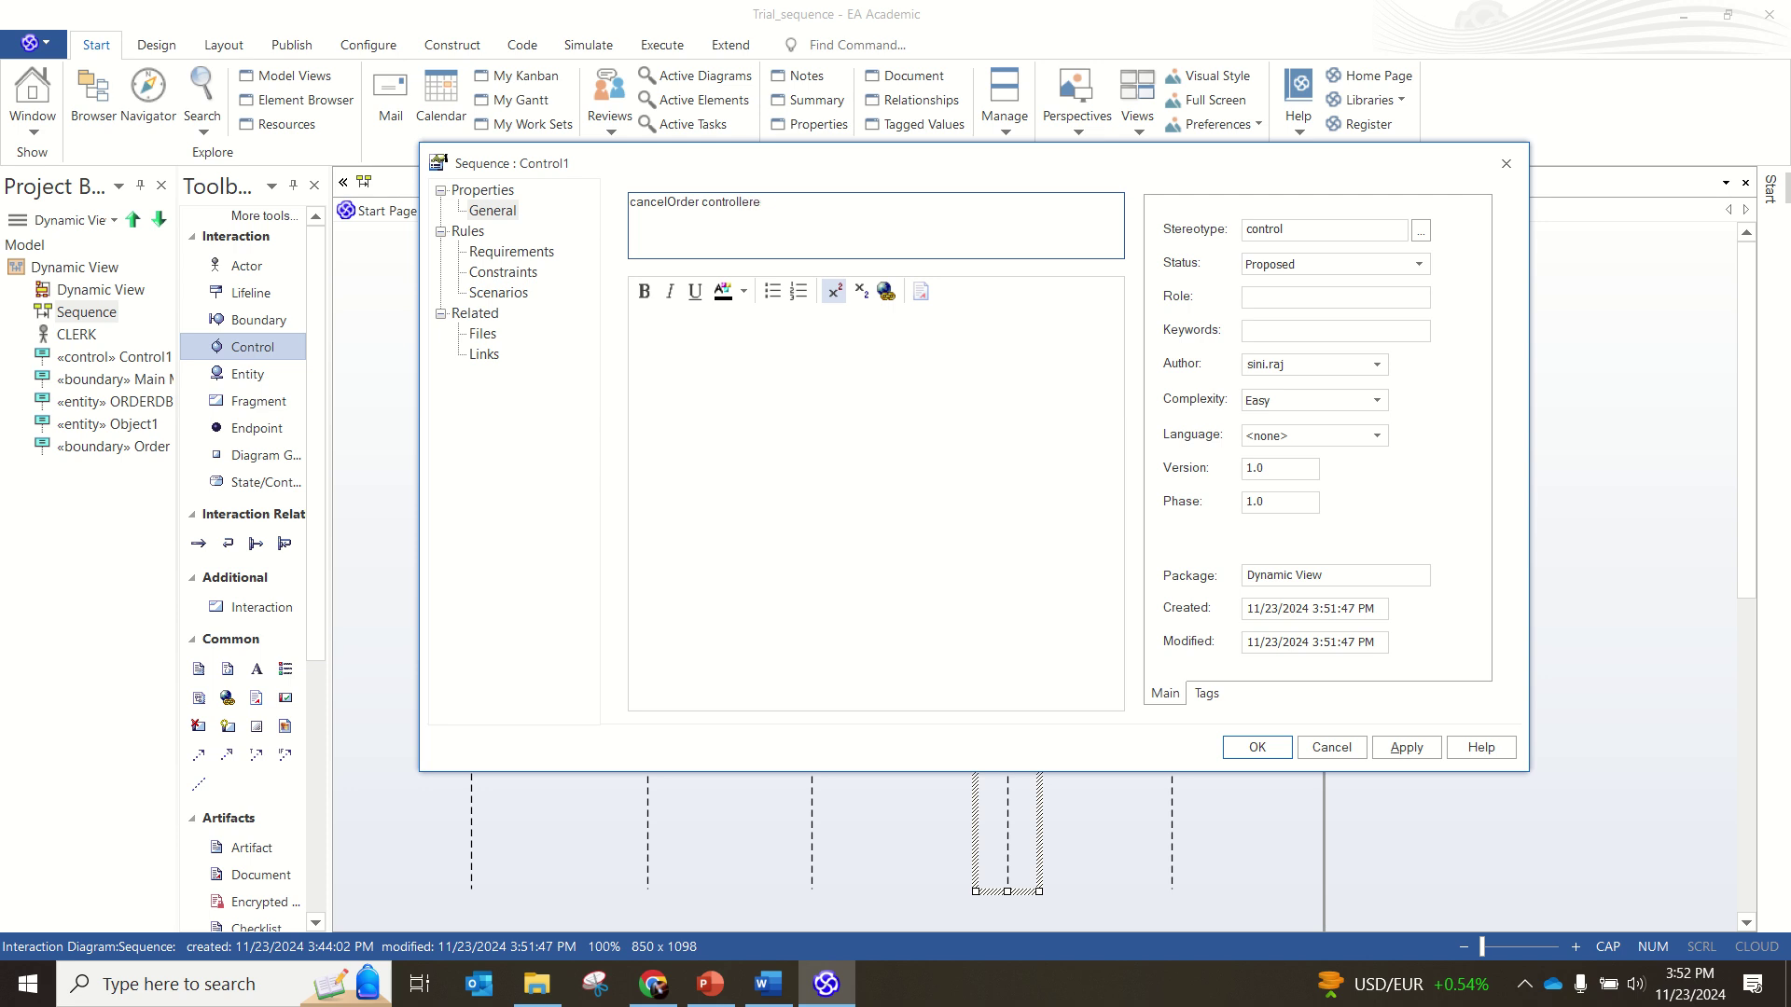
{"action": "key", "text": "BackSpace"}
{"action": "left_click", "coordinate": [1403, 750]}
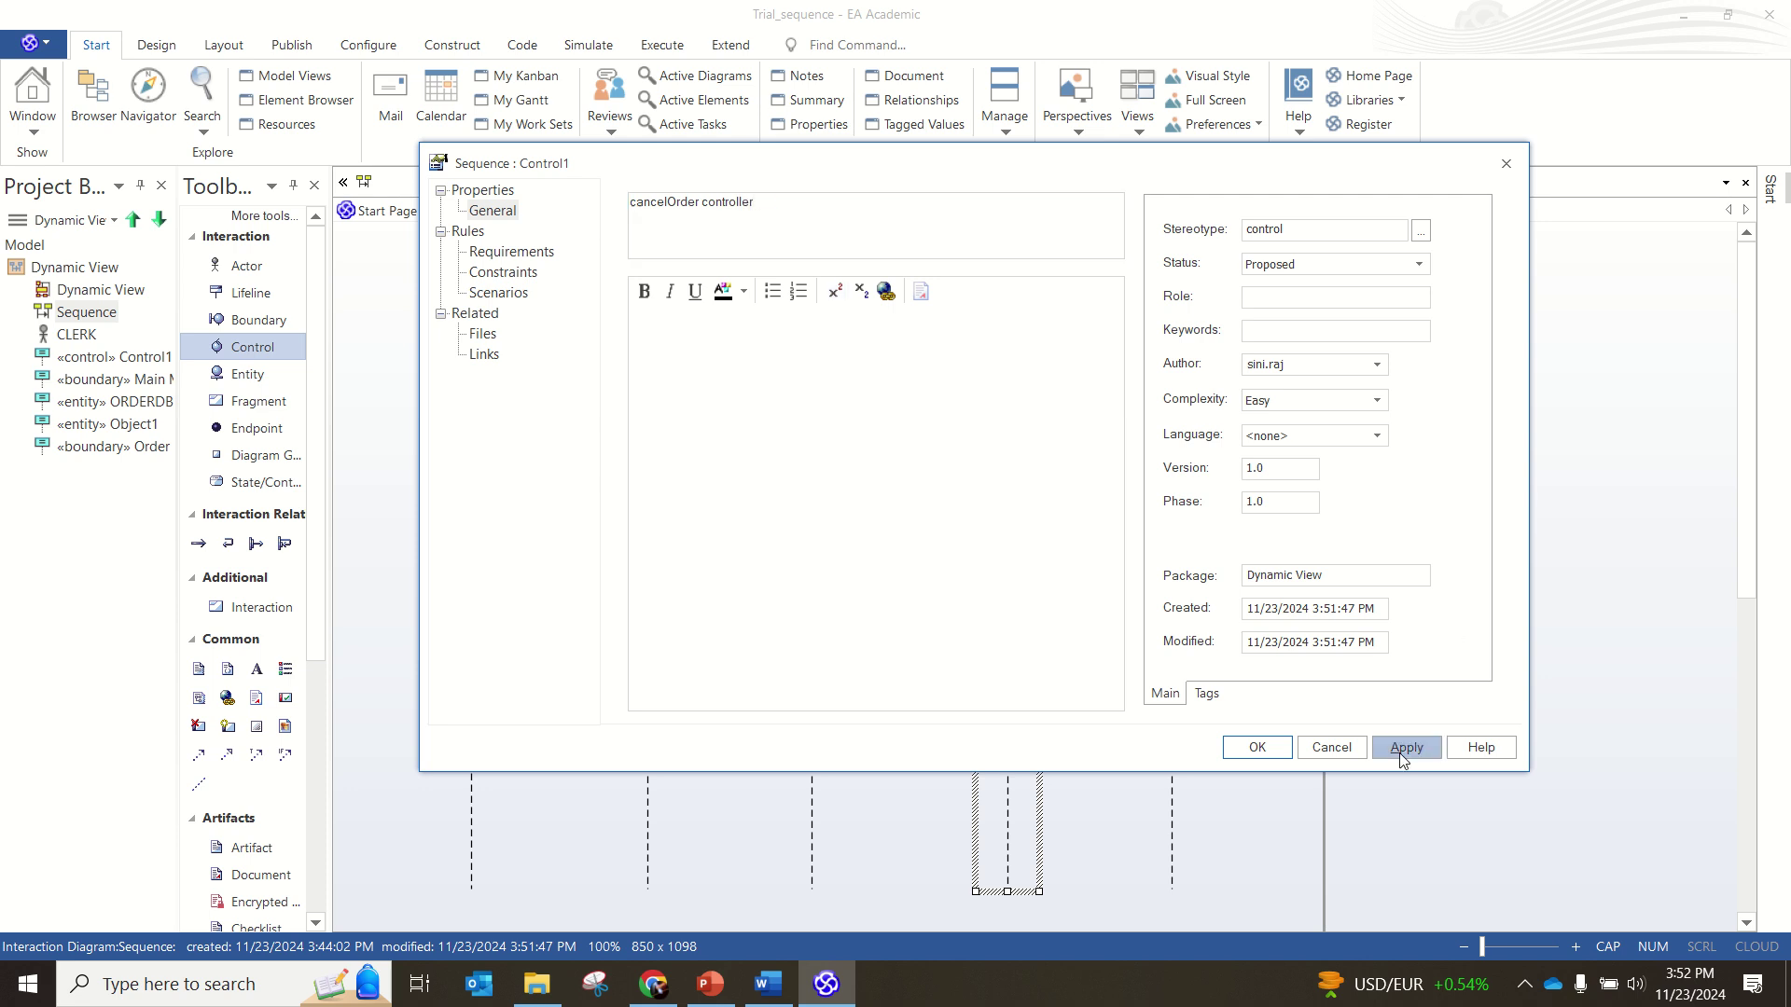
{"action": "left_click", "coordinate": [1274, 750]}
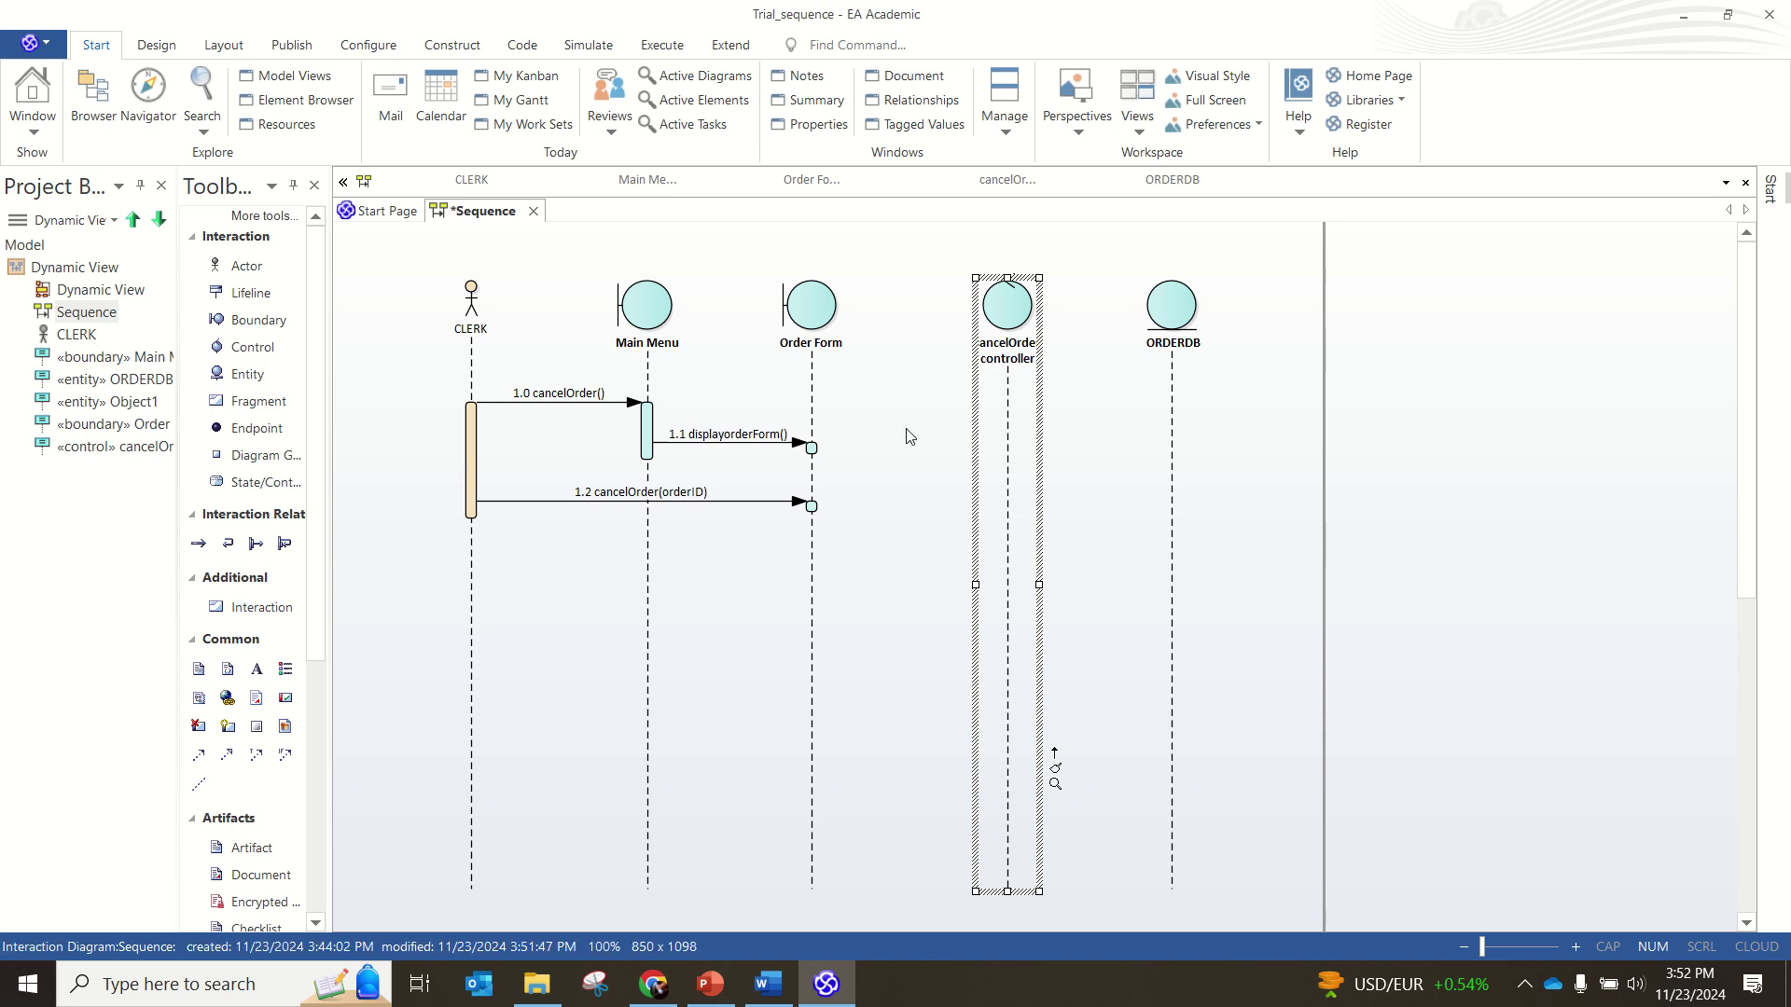
Step: Draw a message from Order Form to cancelOrder controller below message 1.2 and name it 1.3 cancelOrder with the parameter orderID
{"action": "left_click", "coordinate": [860, 506]}
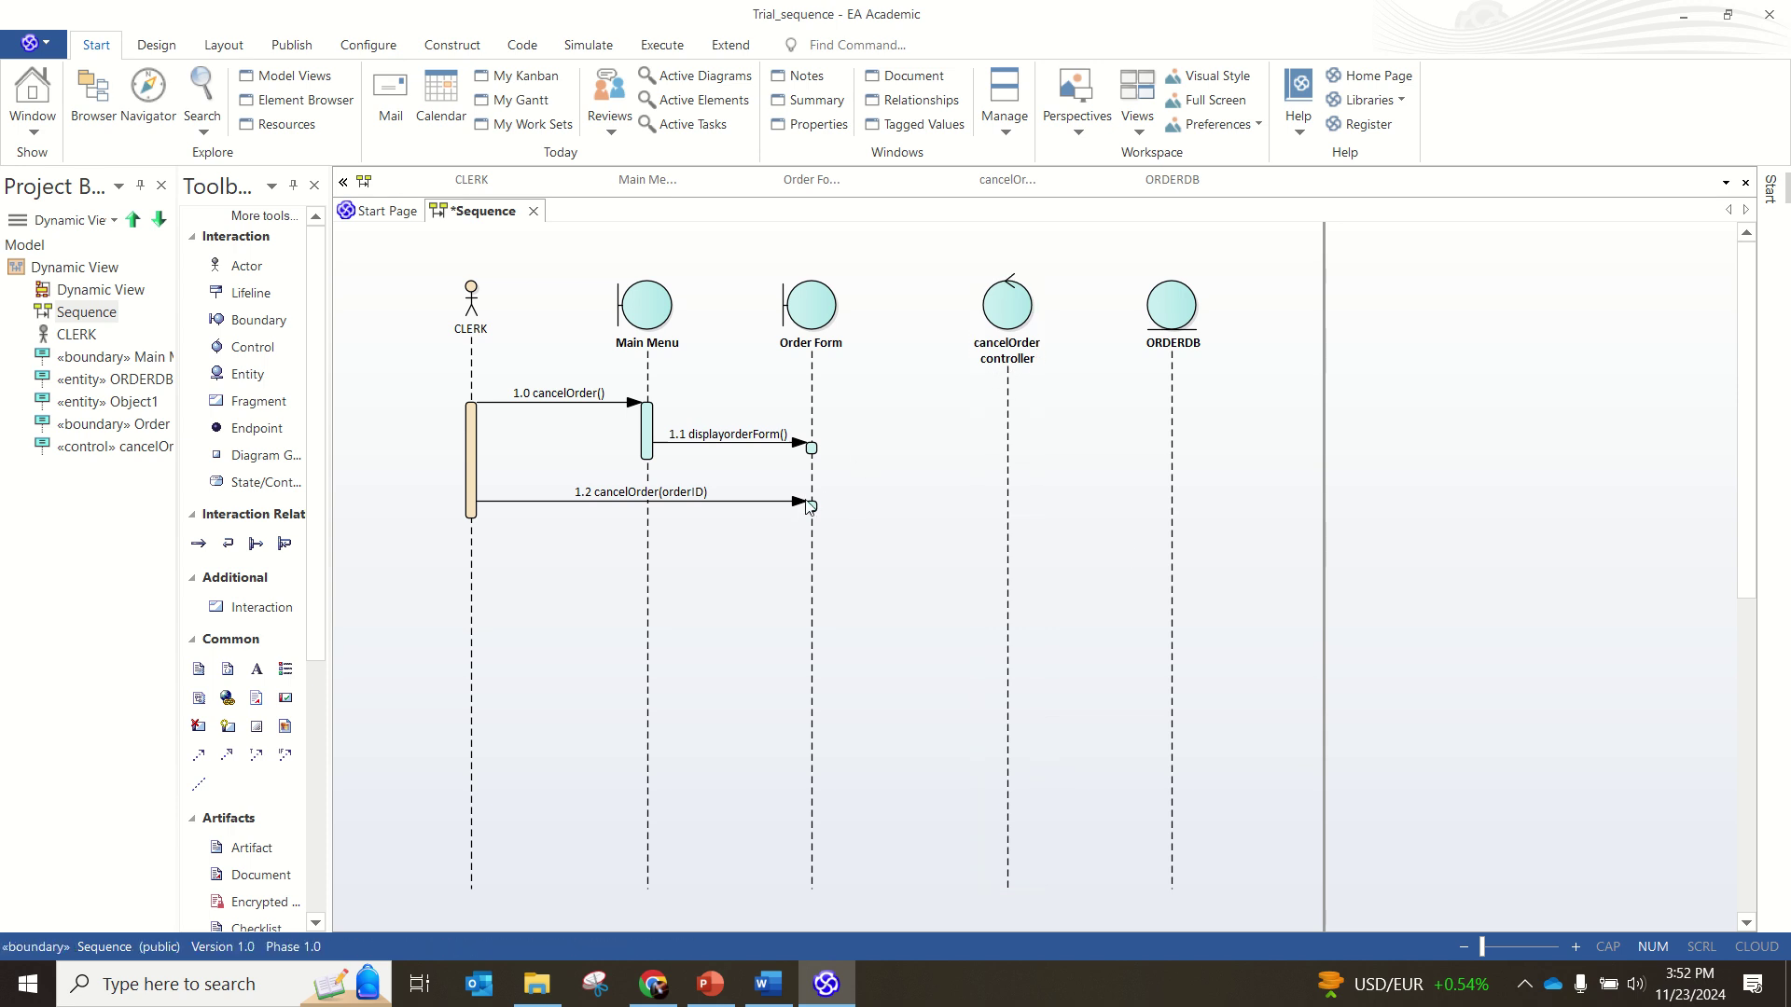
{"action": "left_click", "coordinate": [812, 508]}
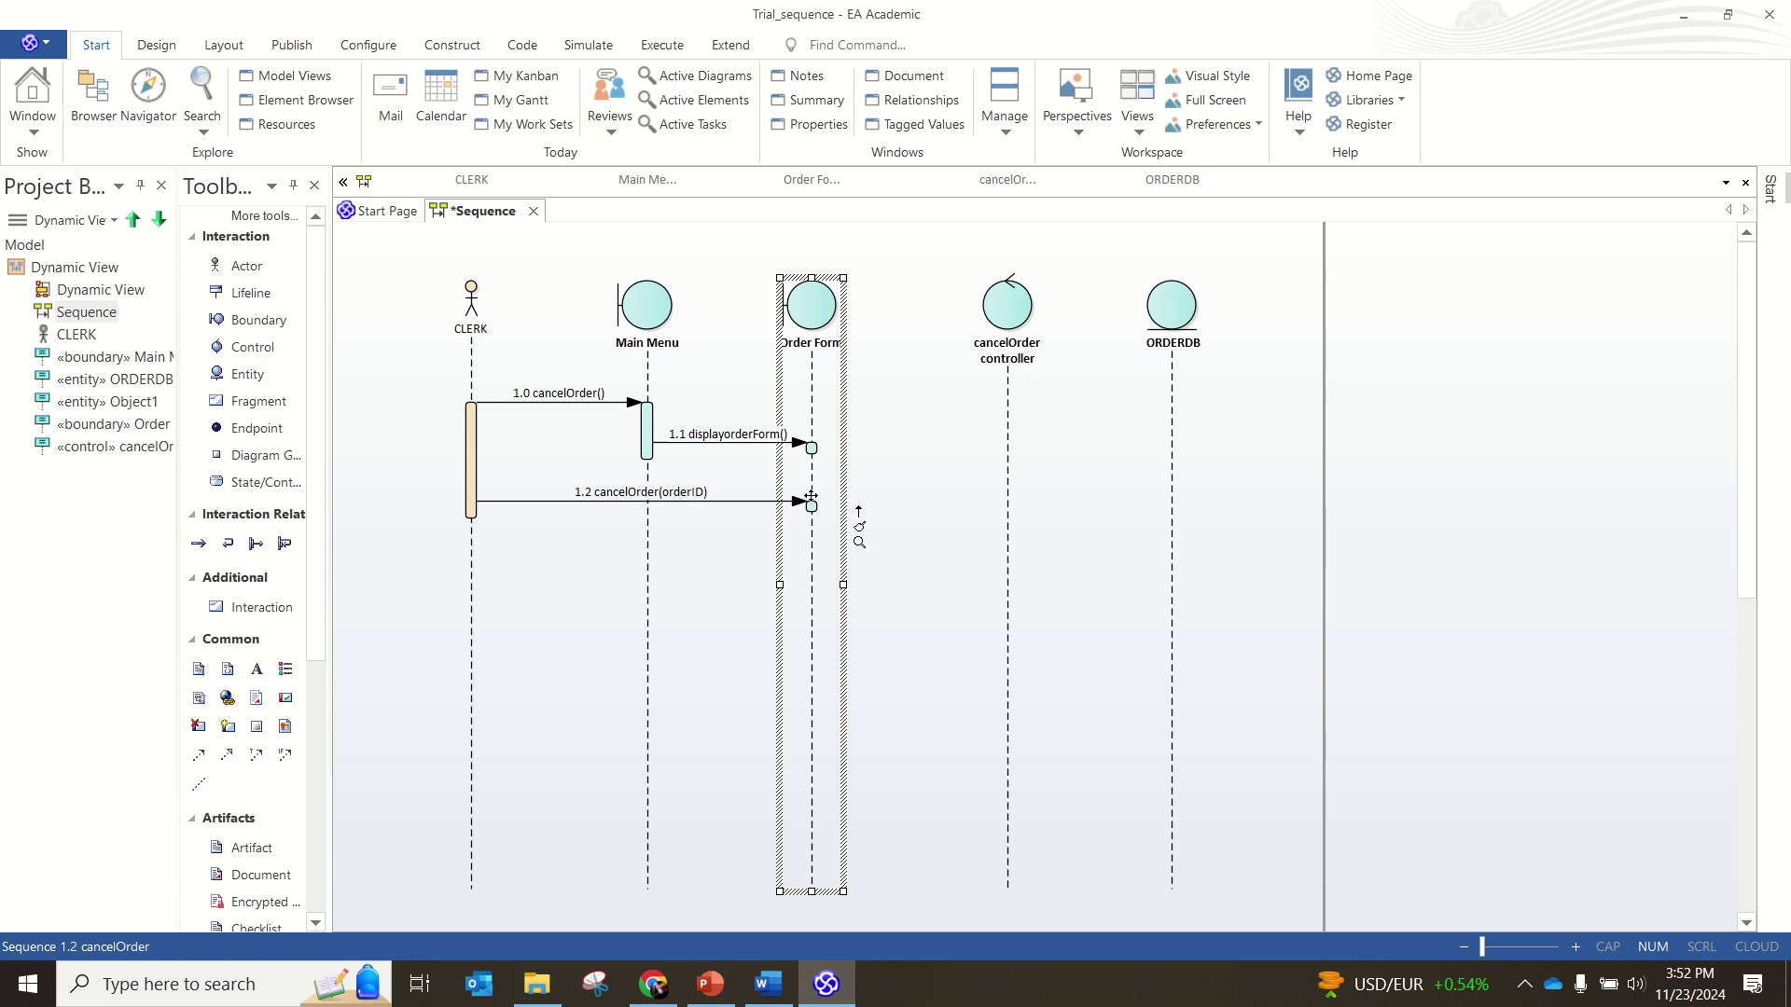
{"action": "left_click_drag", "start_coordinate": [859, 514], "coordinate": [1011, 520]}
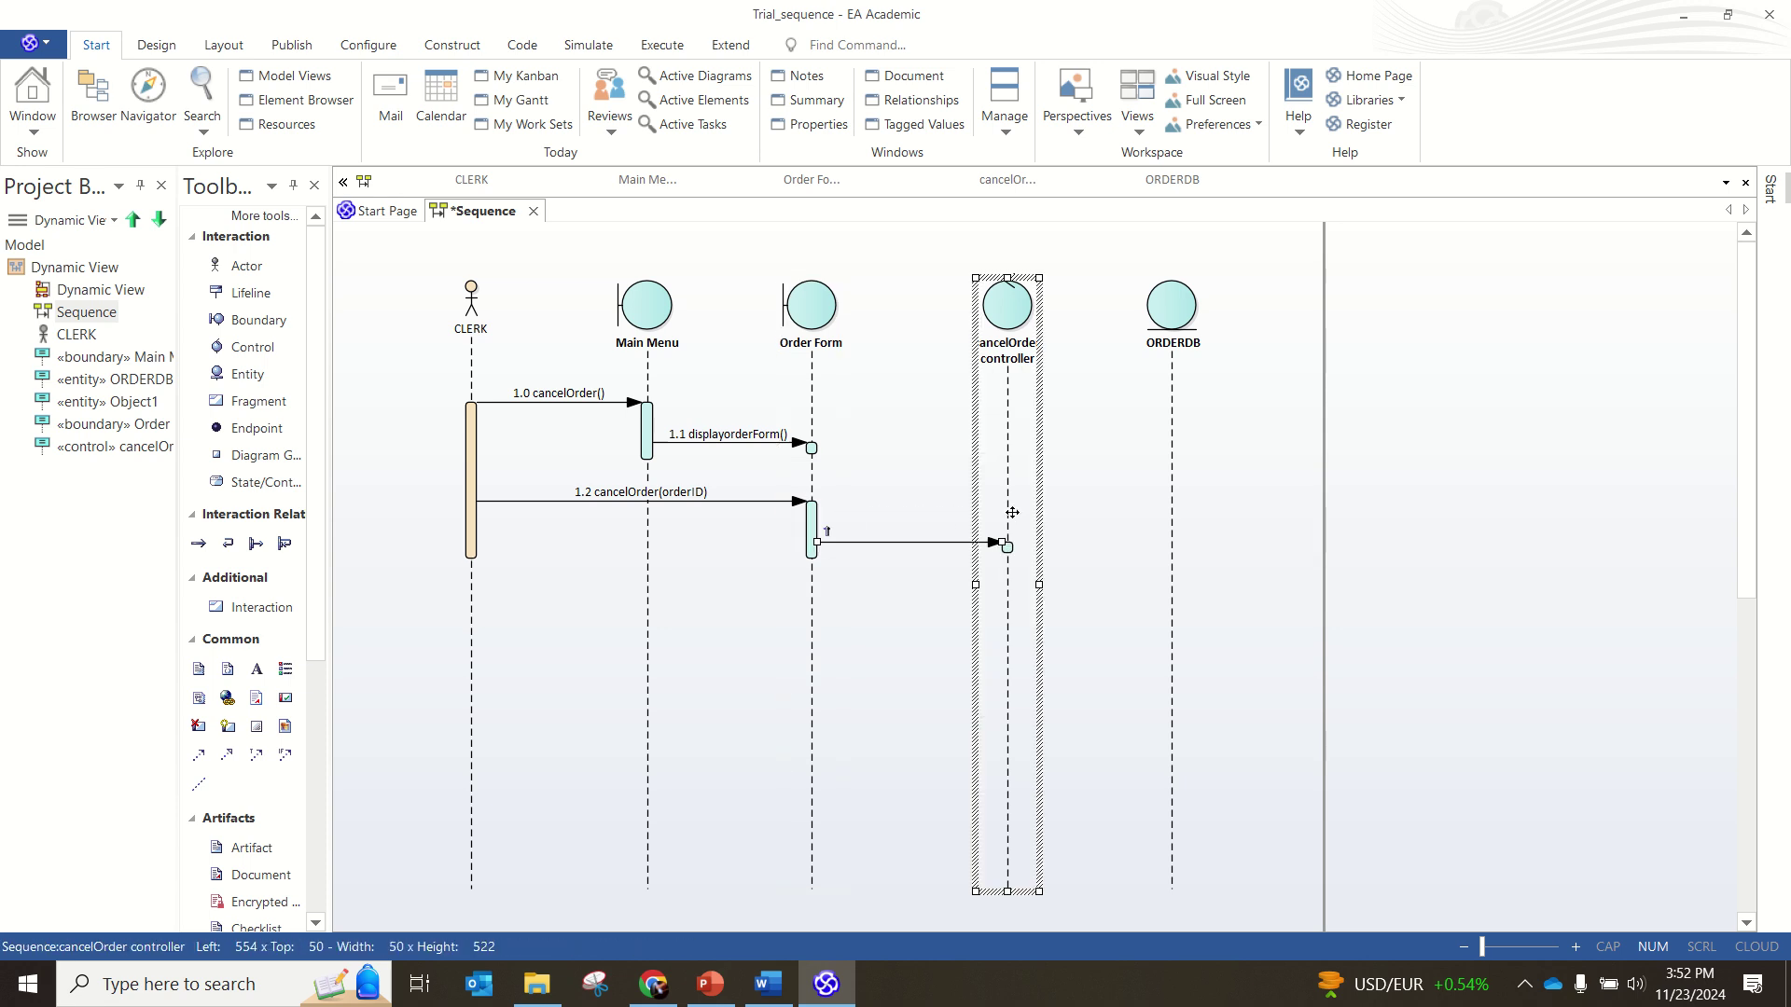
{"action": "double_click", "coordinate": [903, 542]}
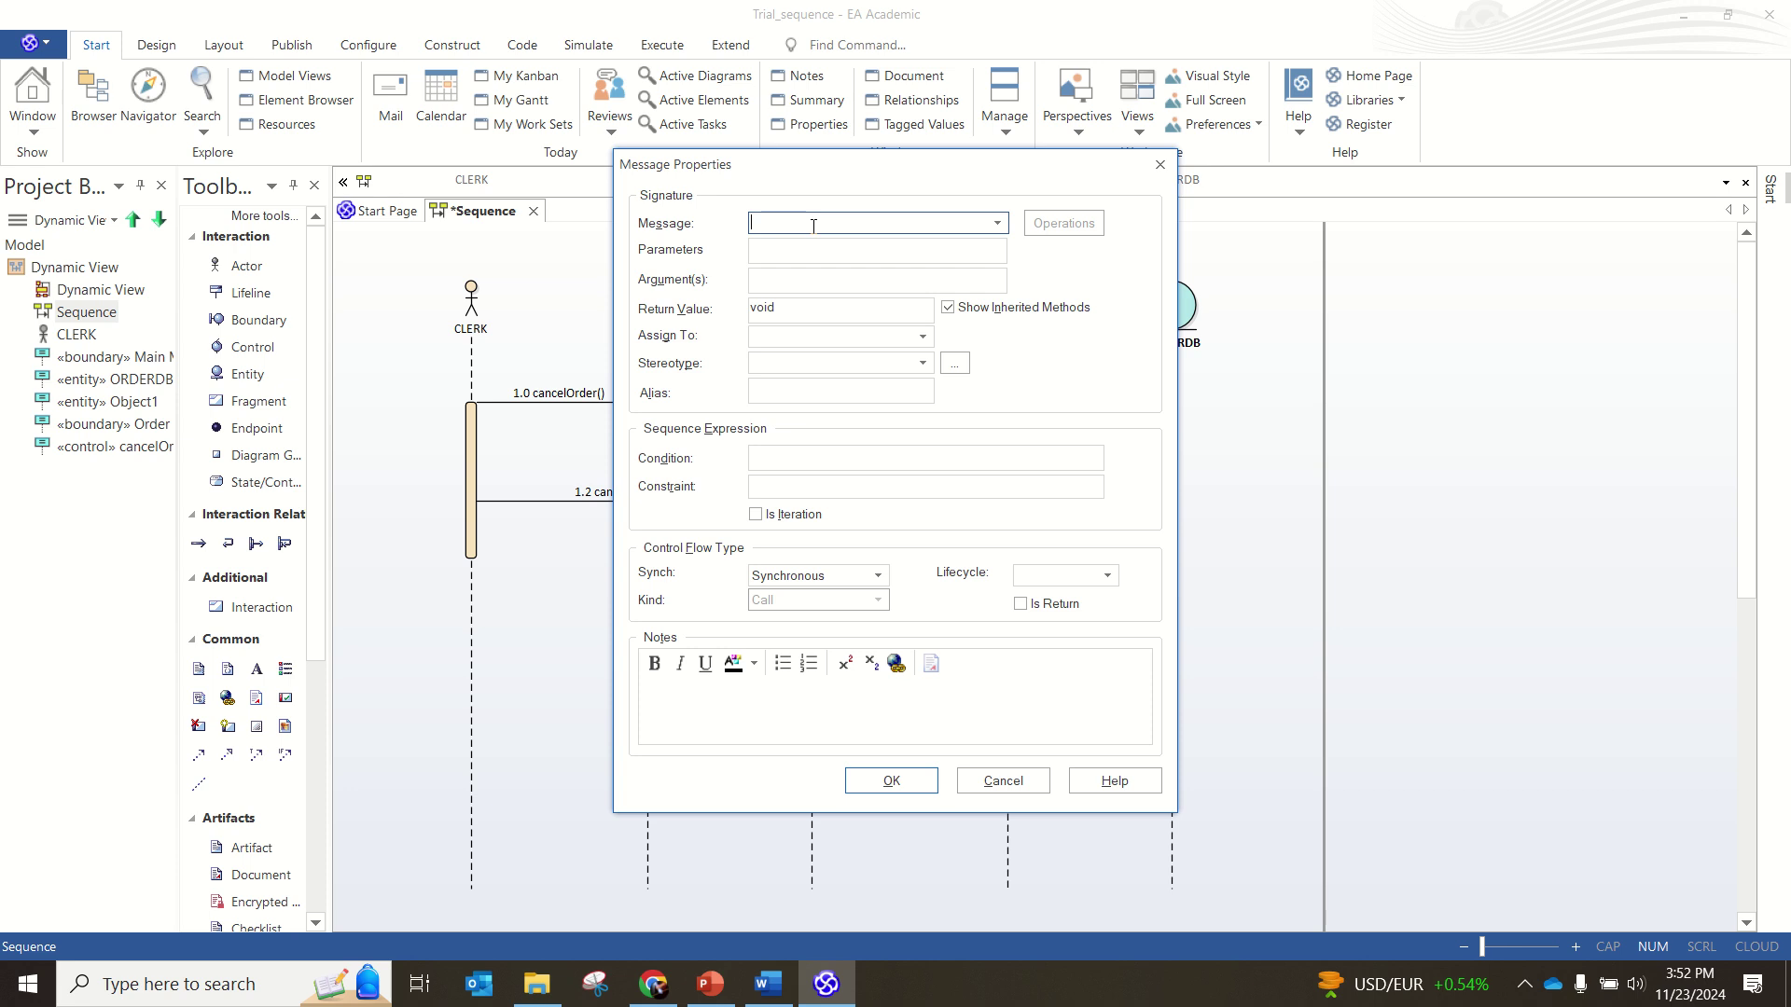
{"action": "type", "text": "cancelOrder"}
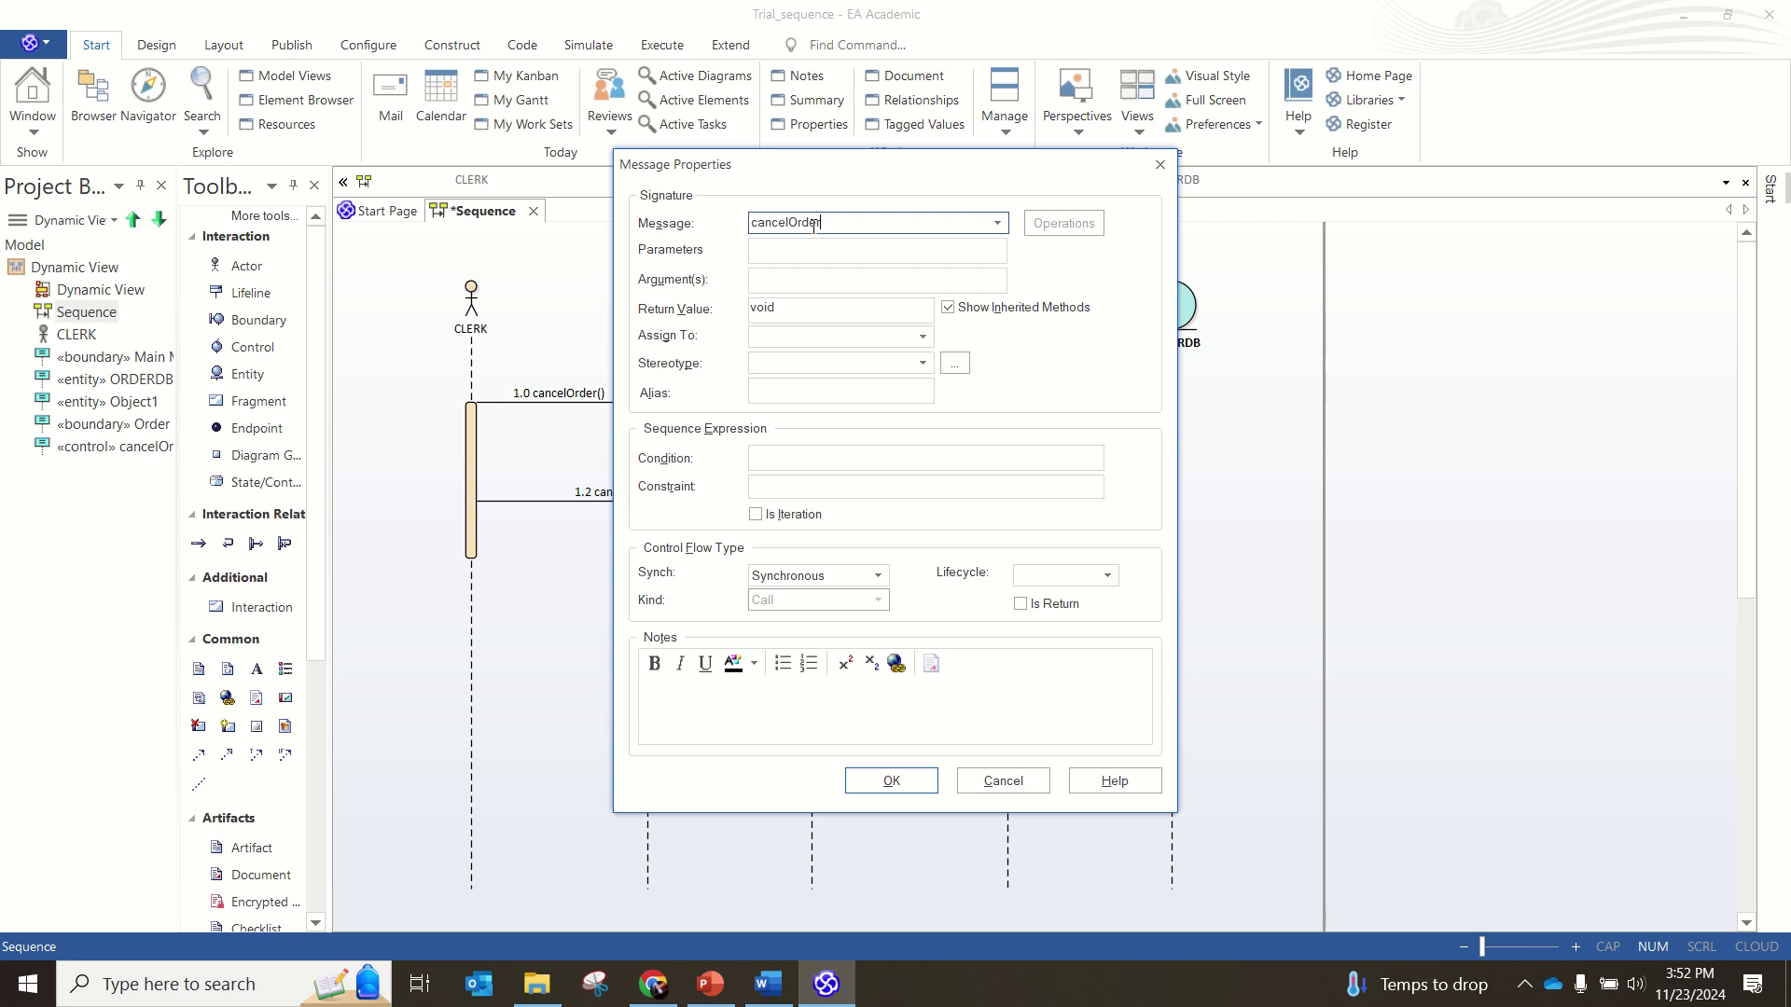
{"action": "left_click", "coordinate": [753, 223]}
{"action": "type", "text": "1.3"}
{"action": "left_click", "coordinate": [762, 248]}
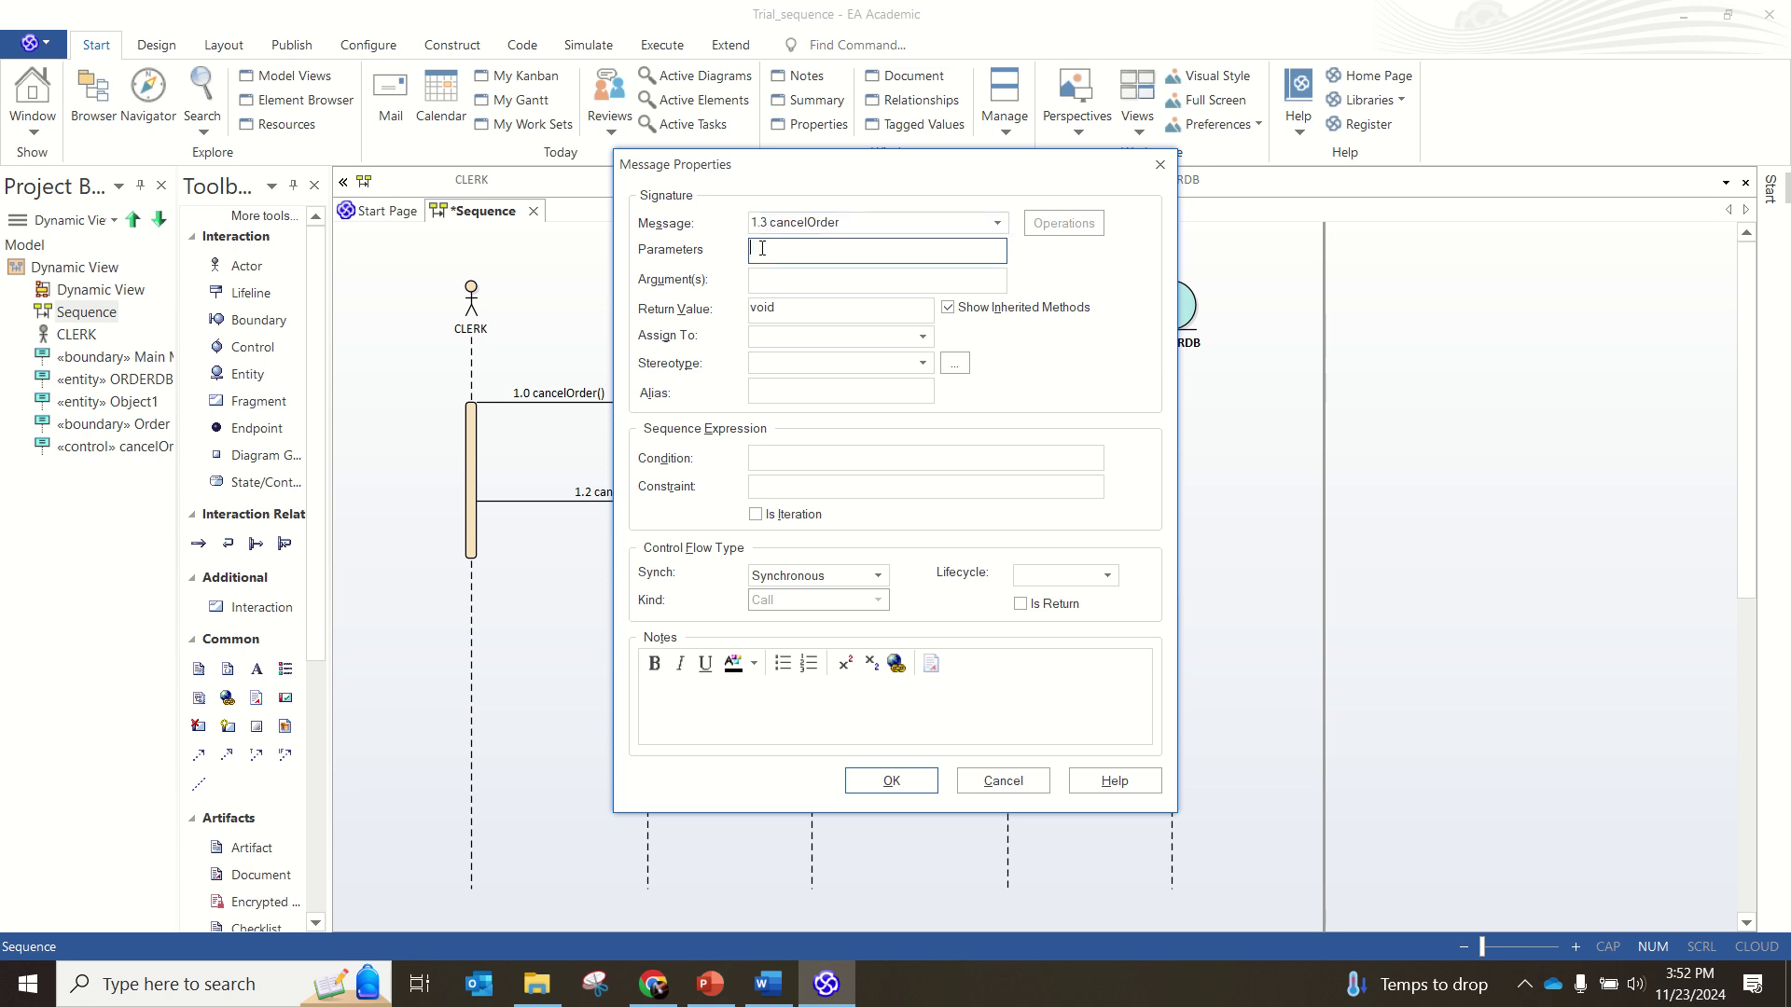
{"action": "type", "text": "orderID"}
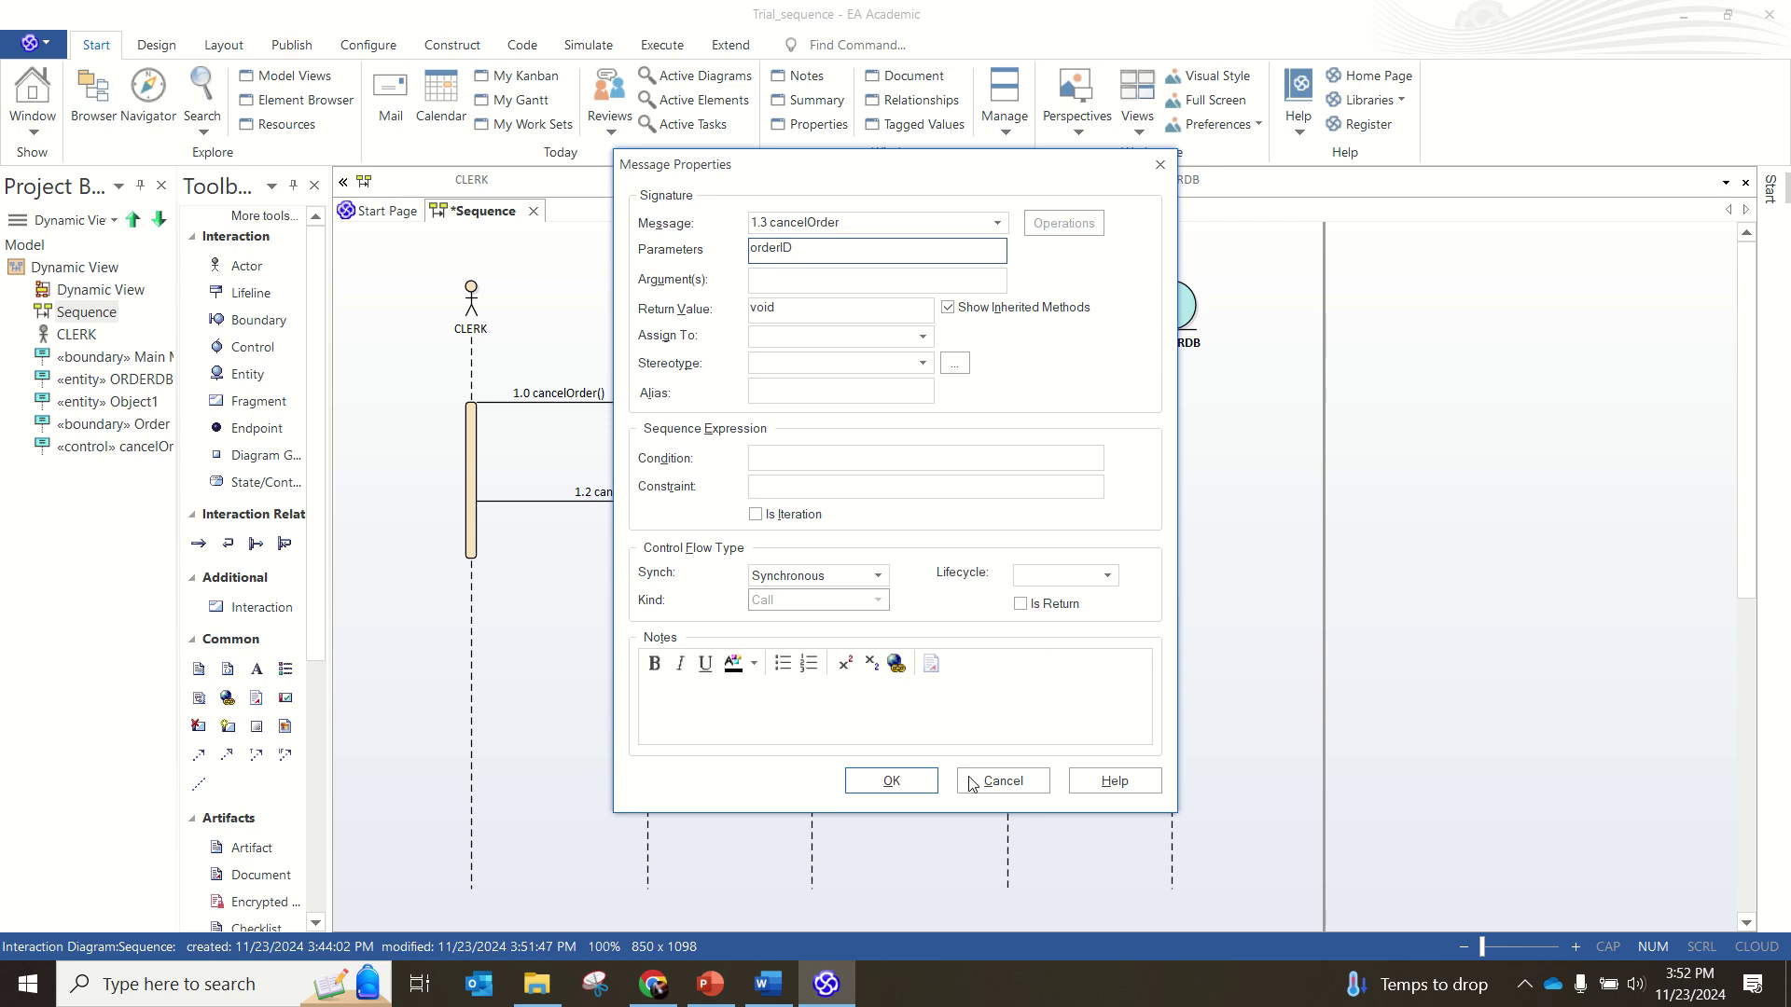
{"action": "left_click", "coordinate": [919, 780]}
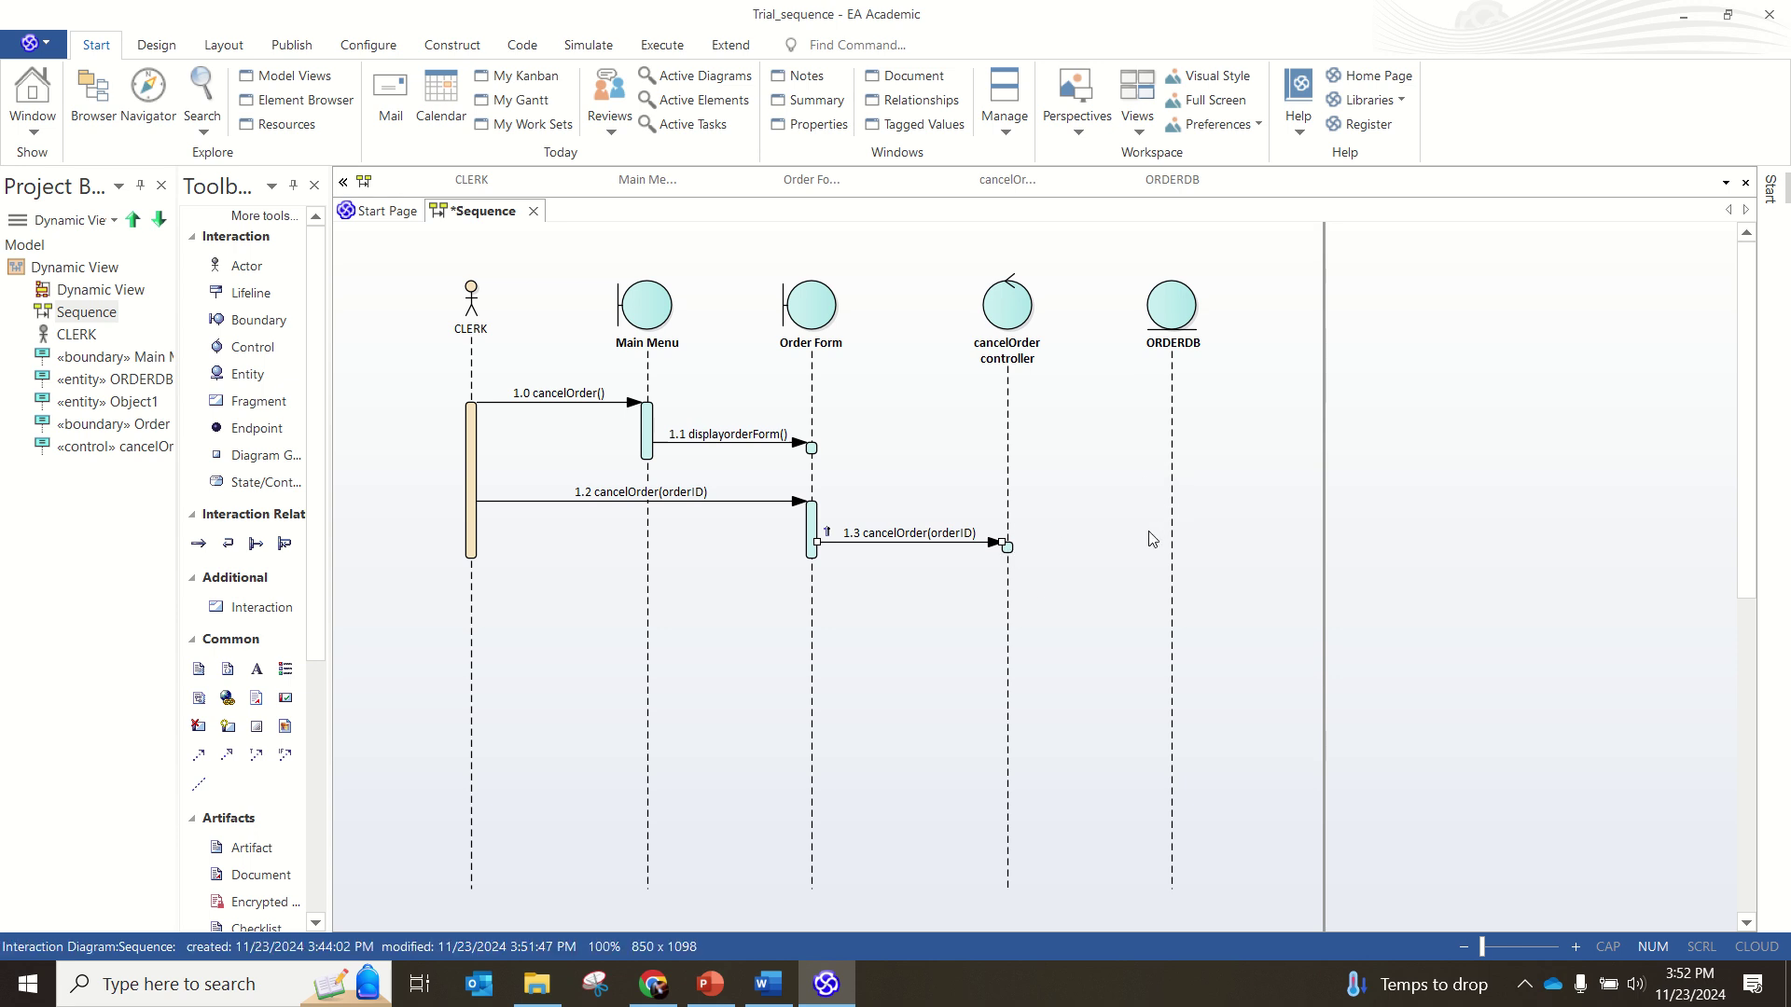
Step: Draw a message from cancelOrder controller to ORDERDB named 1.4 checkOrderID, with the parameter orderID and the return value checkID
{"action": "left_click", "coordinate": [1015, 552]}
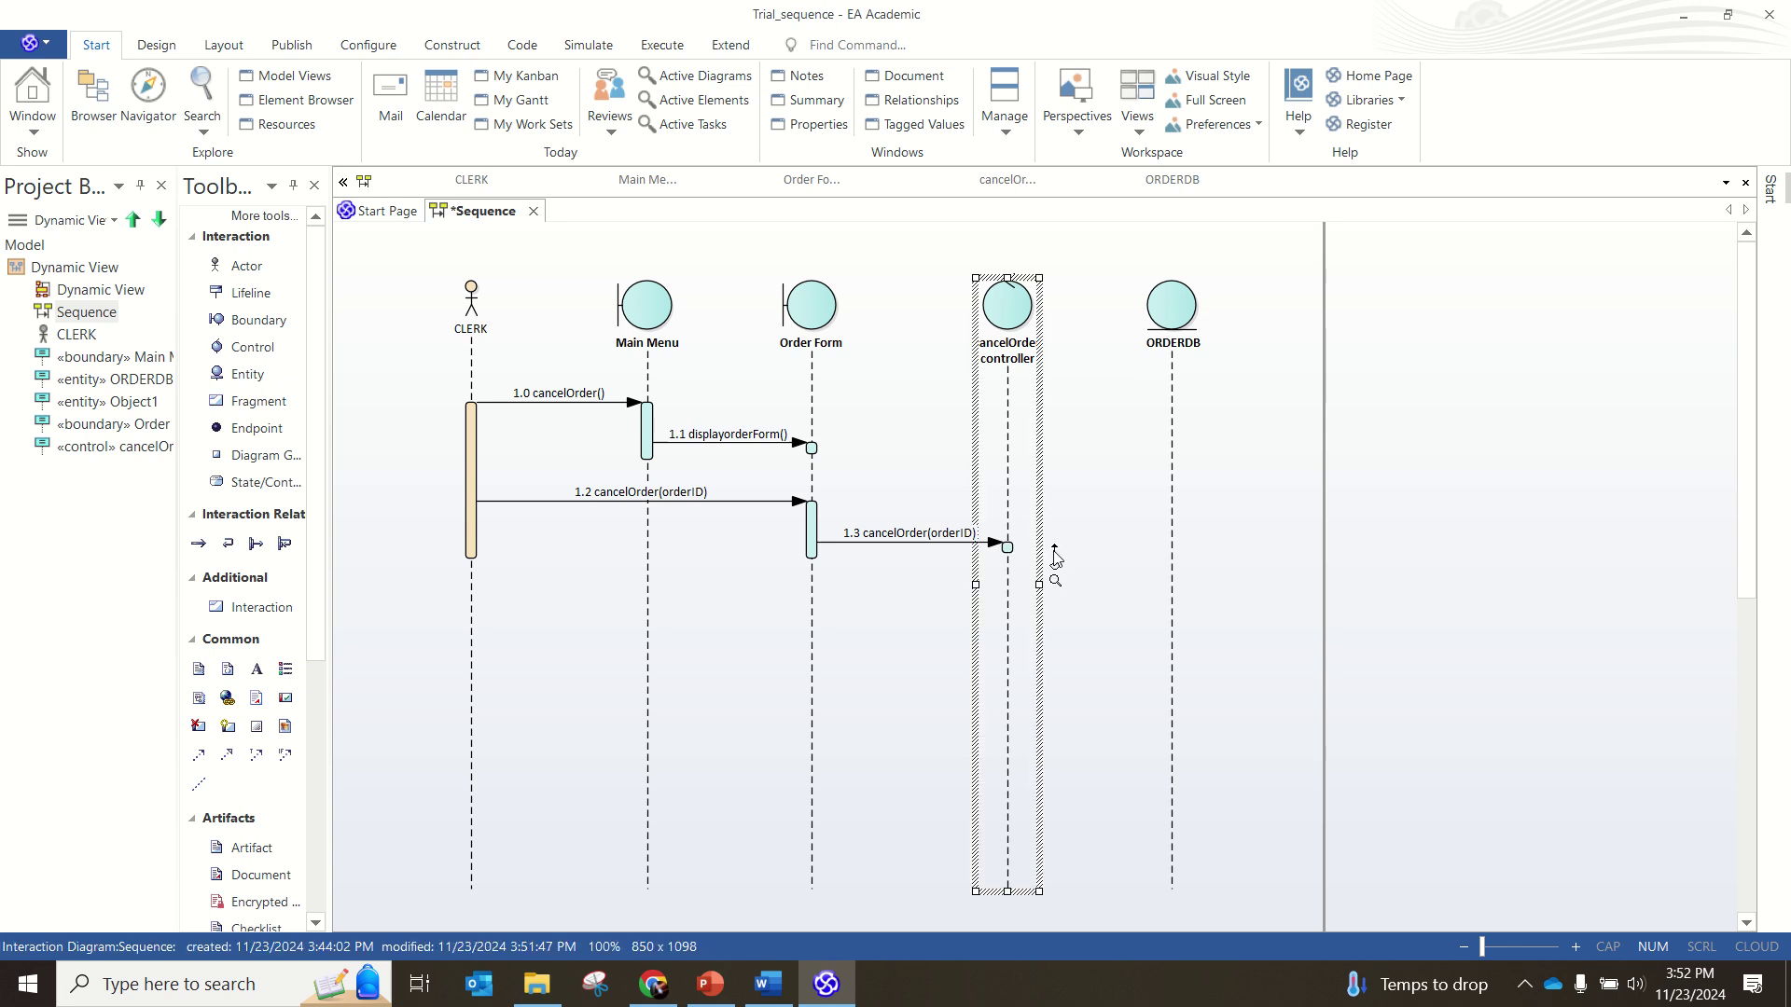
{"action": "left_click_drag", "start_coordinate": [1052, 550], "coordinate": [1172, 554]}
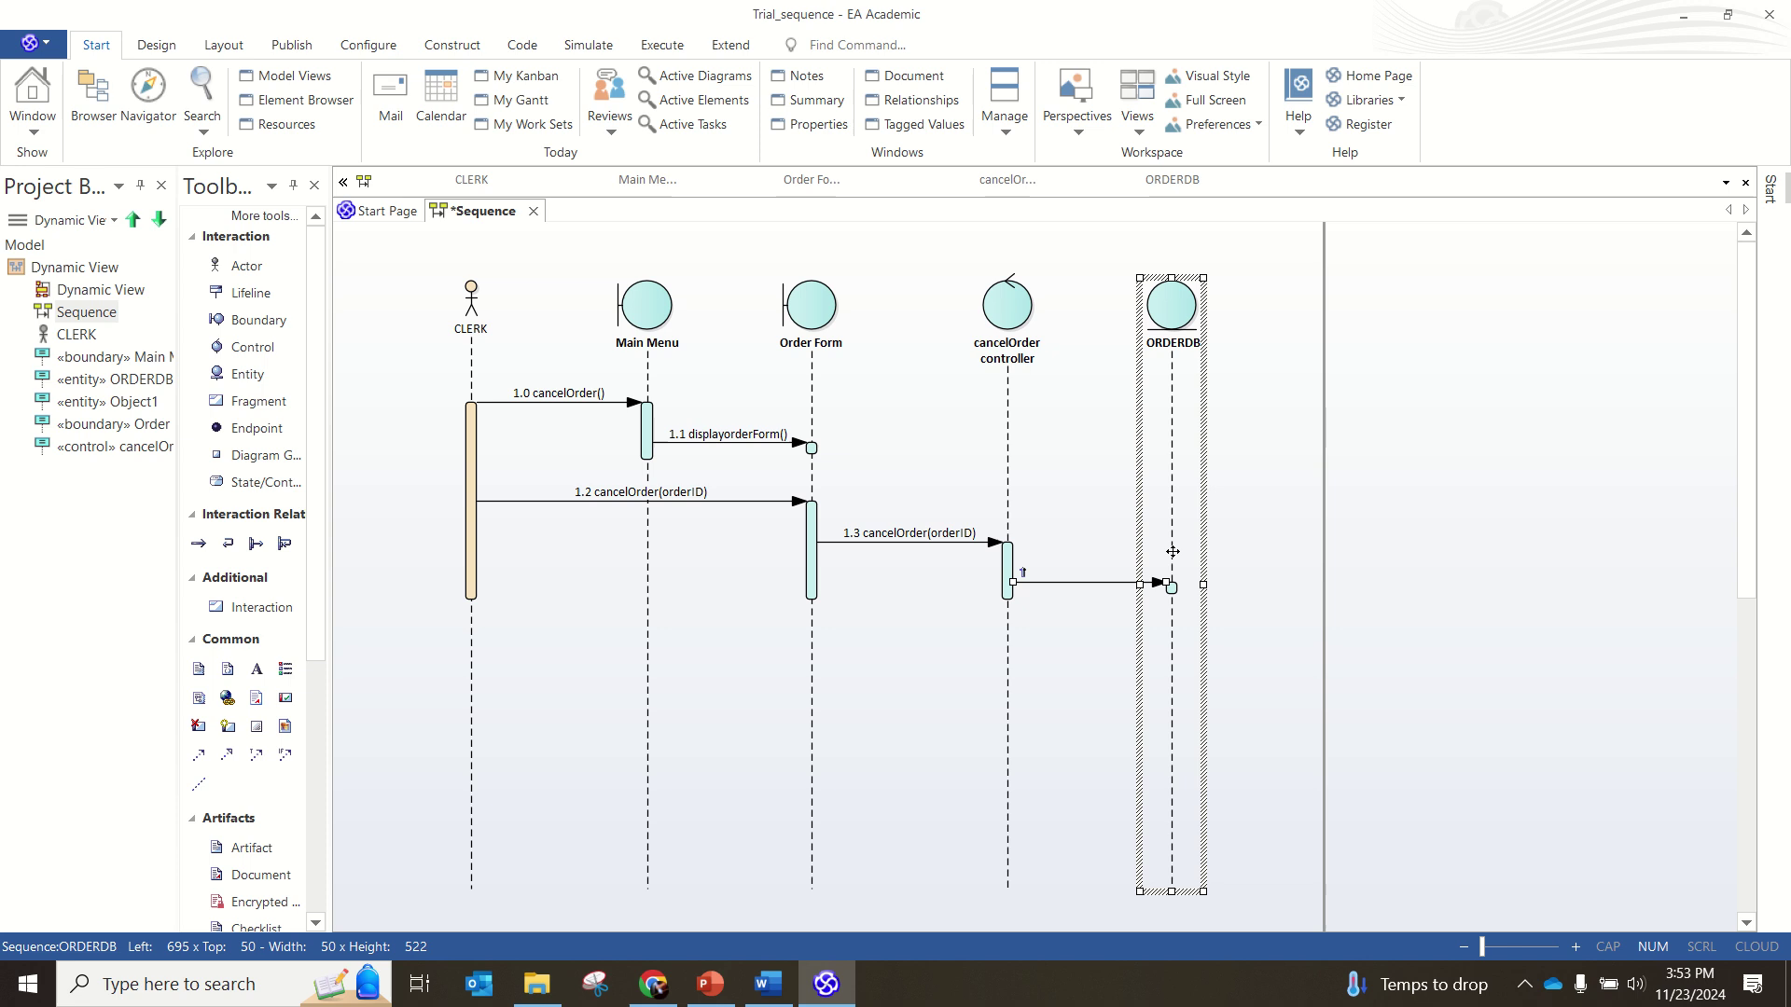
{"action": "double_click", "coordinate": [1073, 581]}
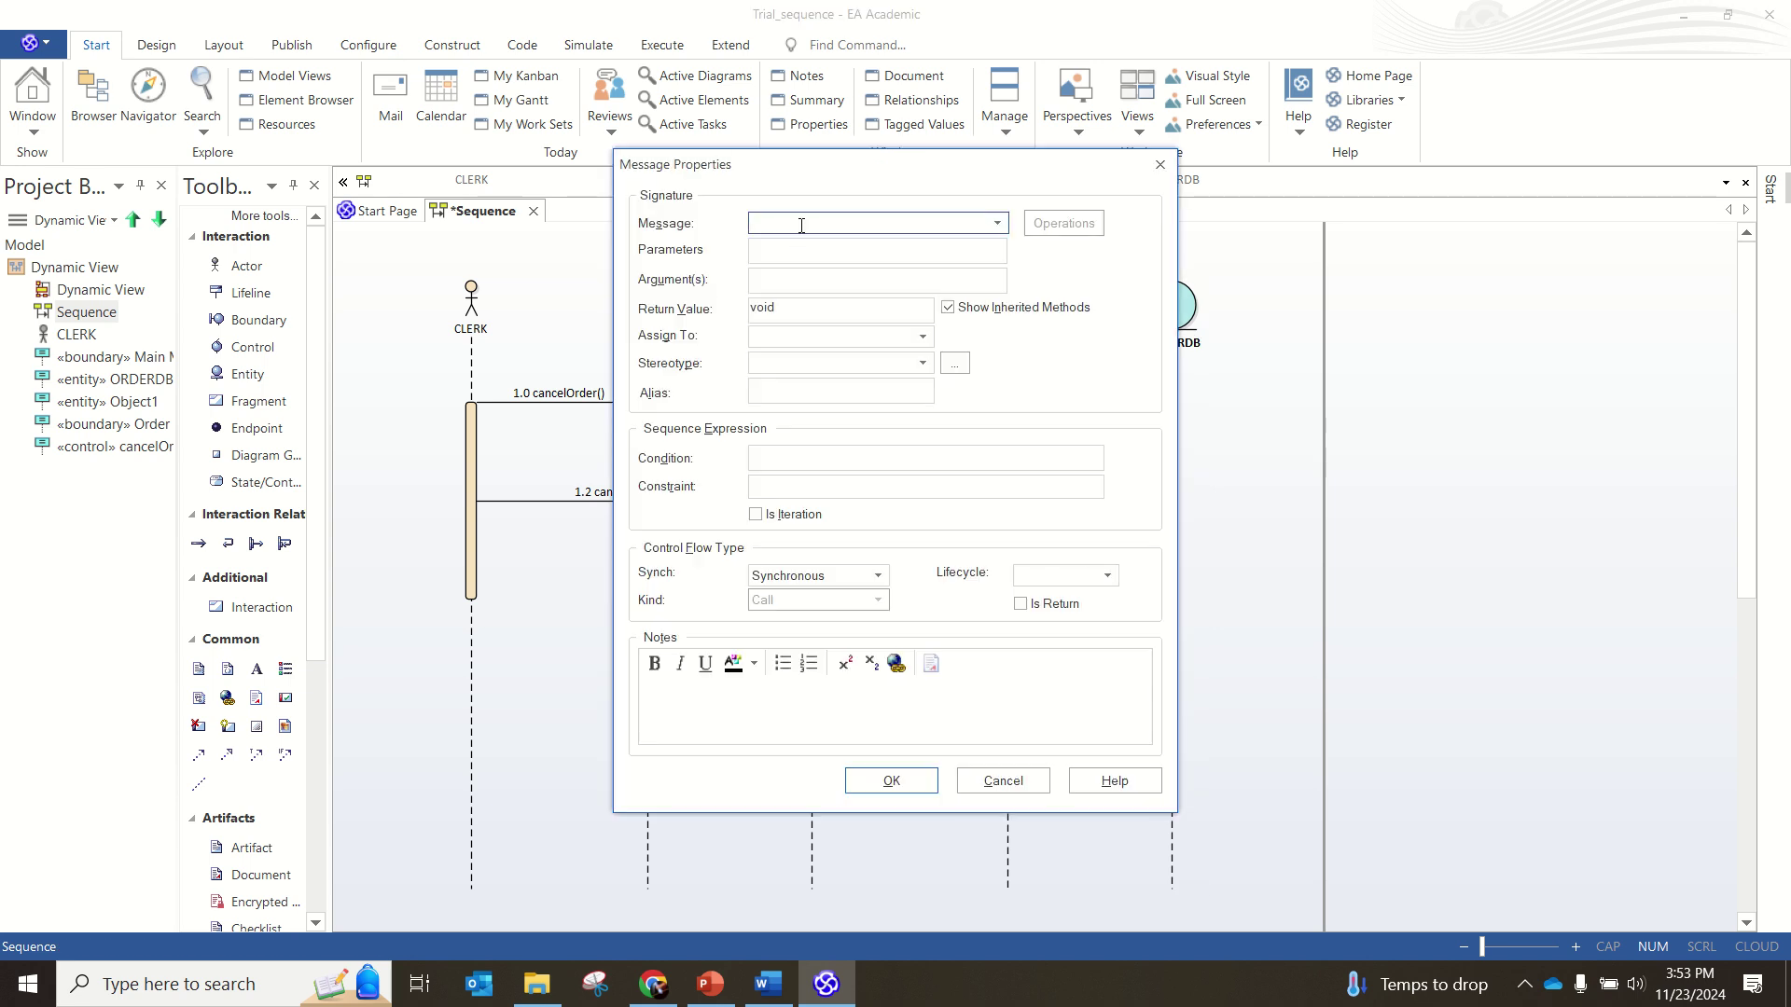
{"action": "type", "text": "1.4 checkO"}
{"action": "type", "text": "rderID"}
{"action": "left_click", "coordinate": [764, 255]}
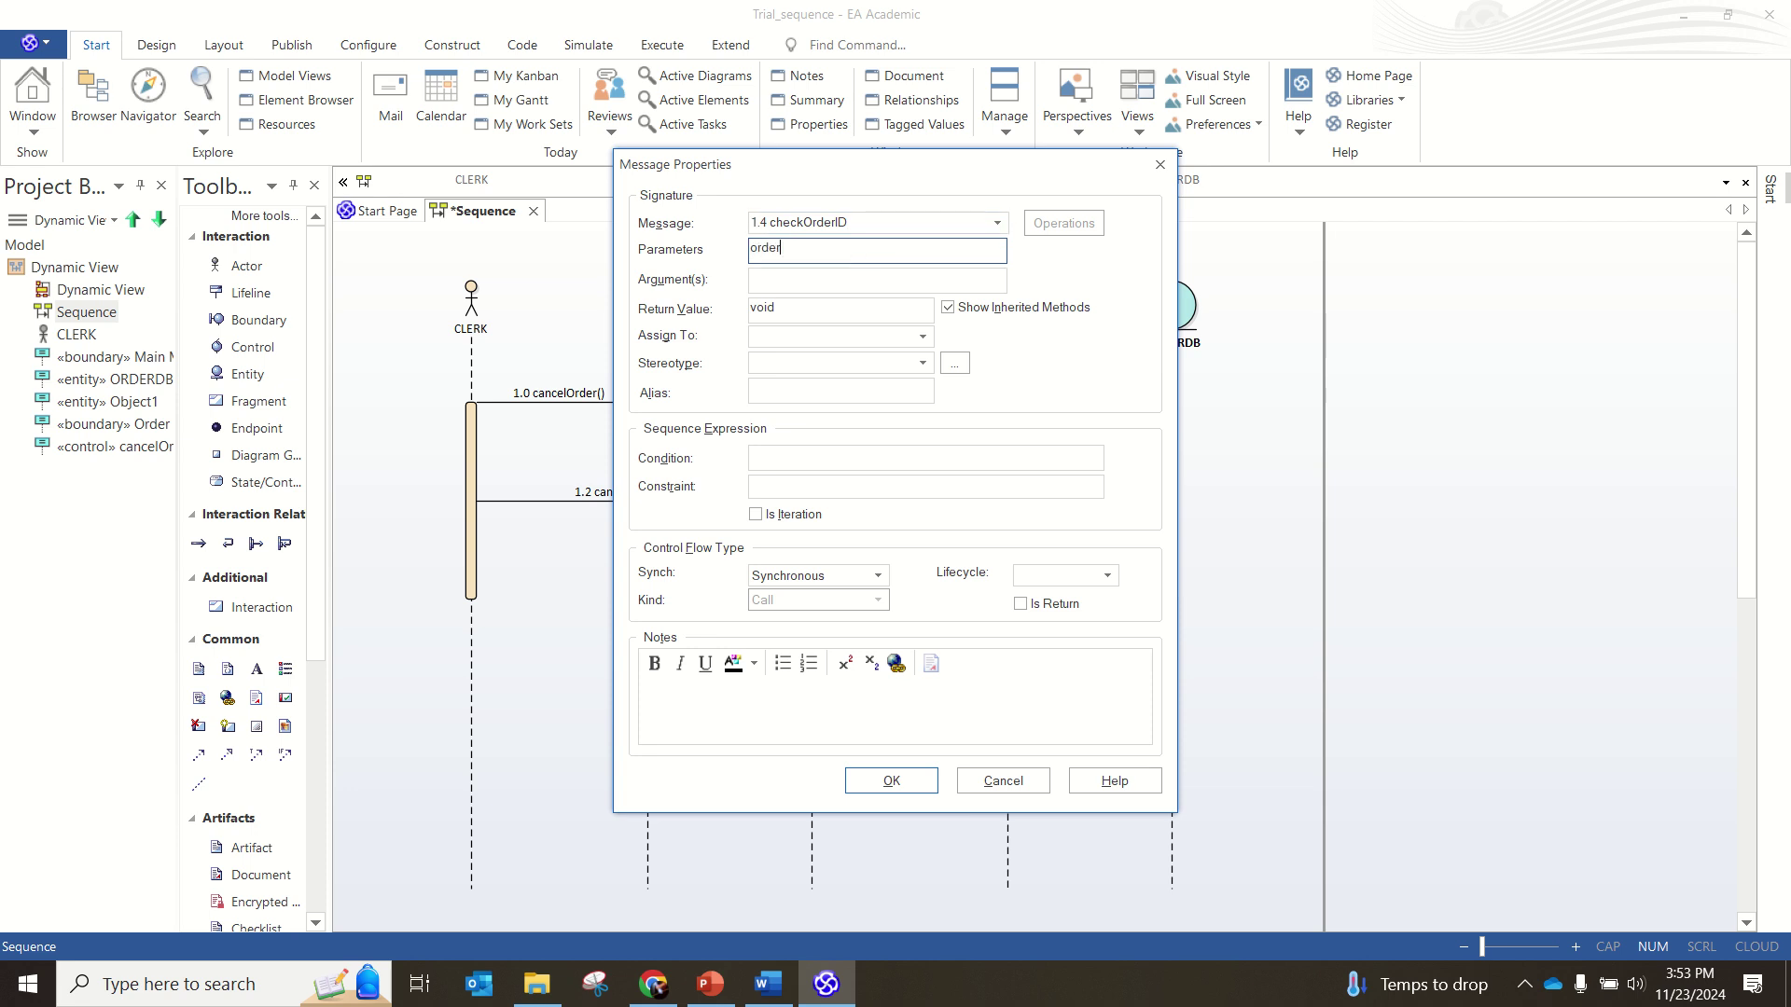
{"action": "type", "text": "orderID"}
{"action": "left_click", "coordinate": [829, 312]}
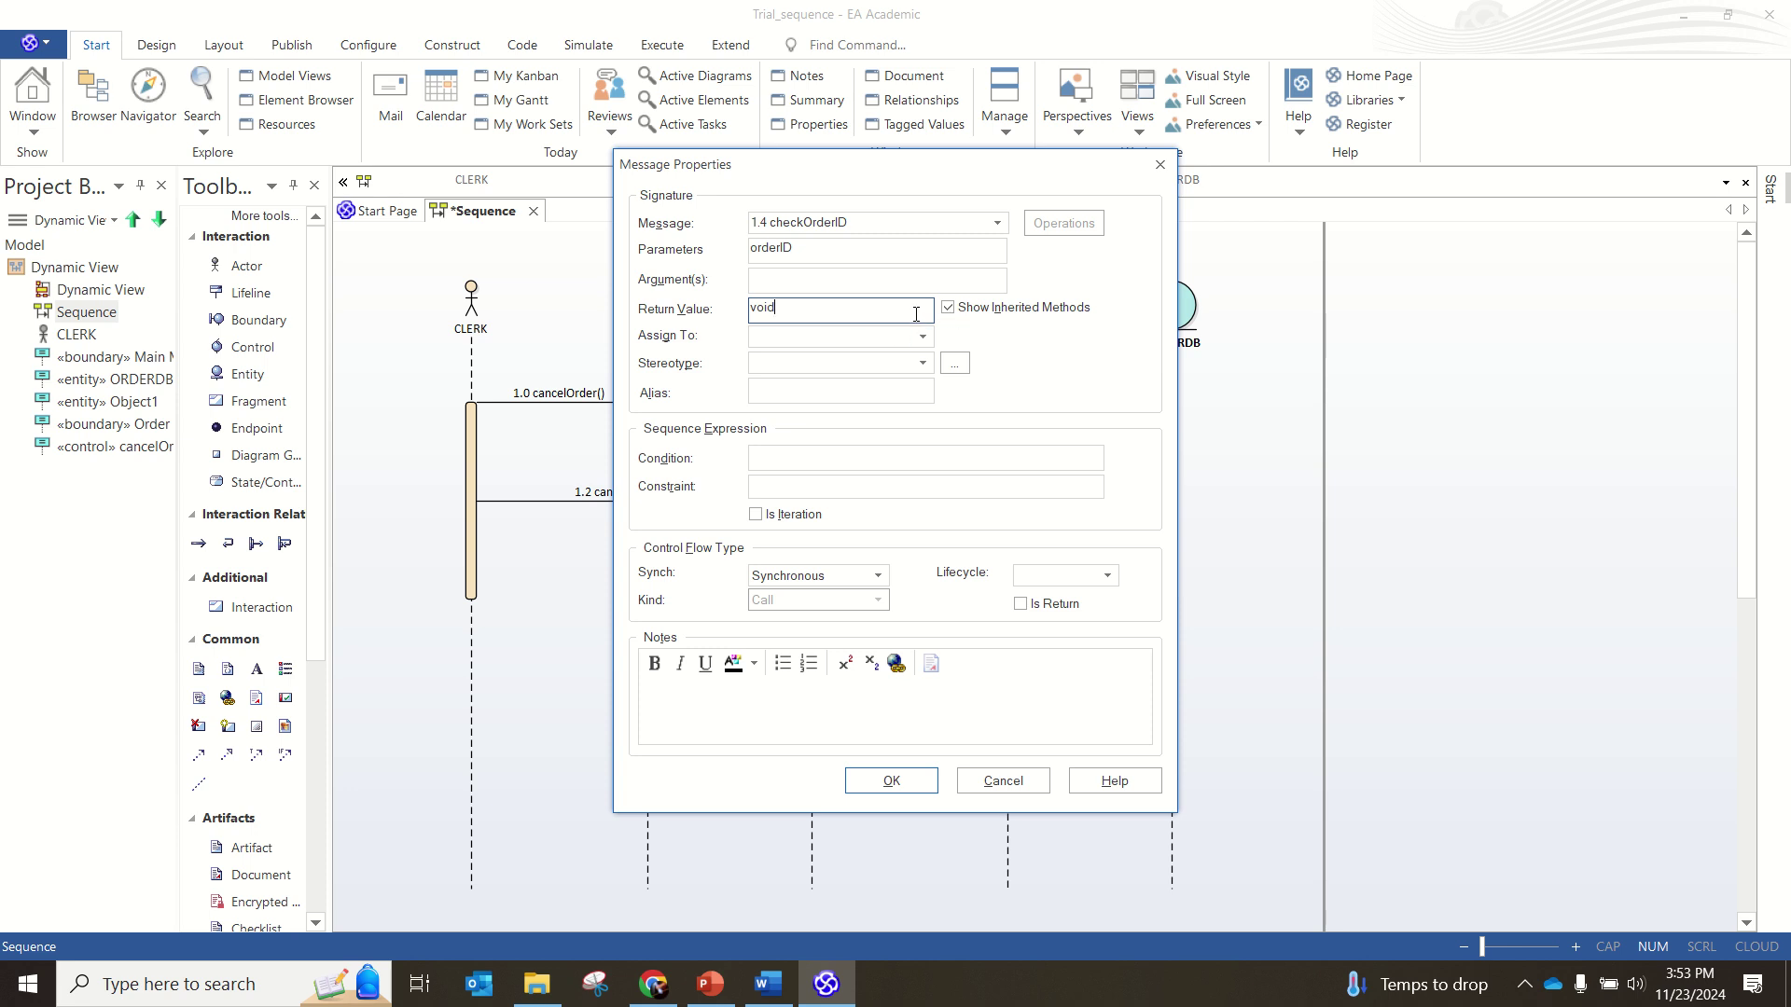
{"action": "key", "text": "BackSpace"}
{"action": "key", "text": "BackSpace"}
{"action": "left_click", "coordinate": [893, 777]}
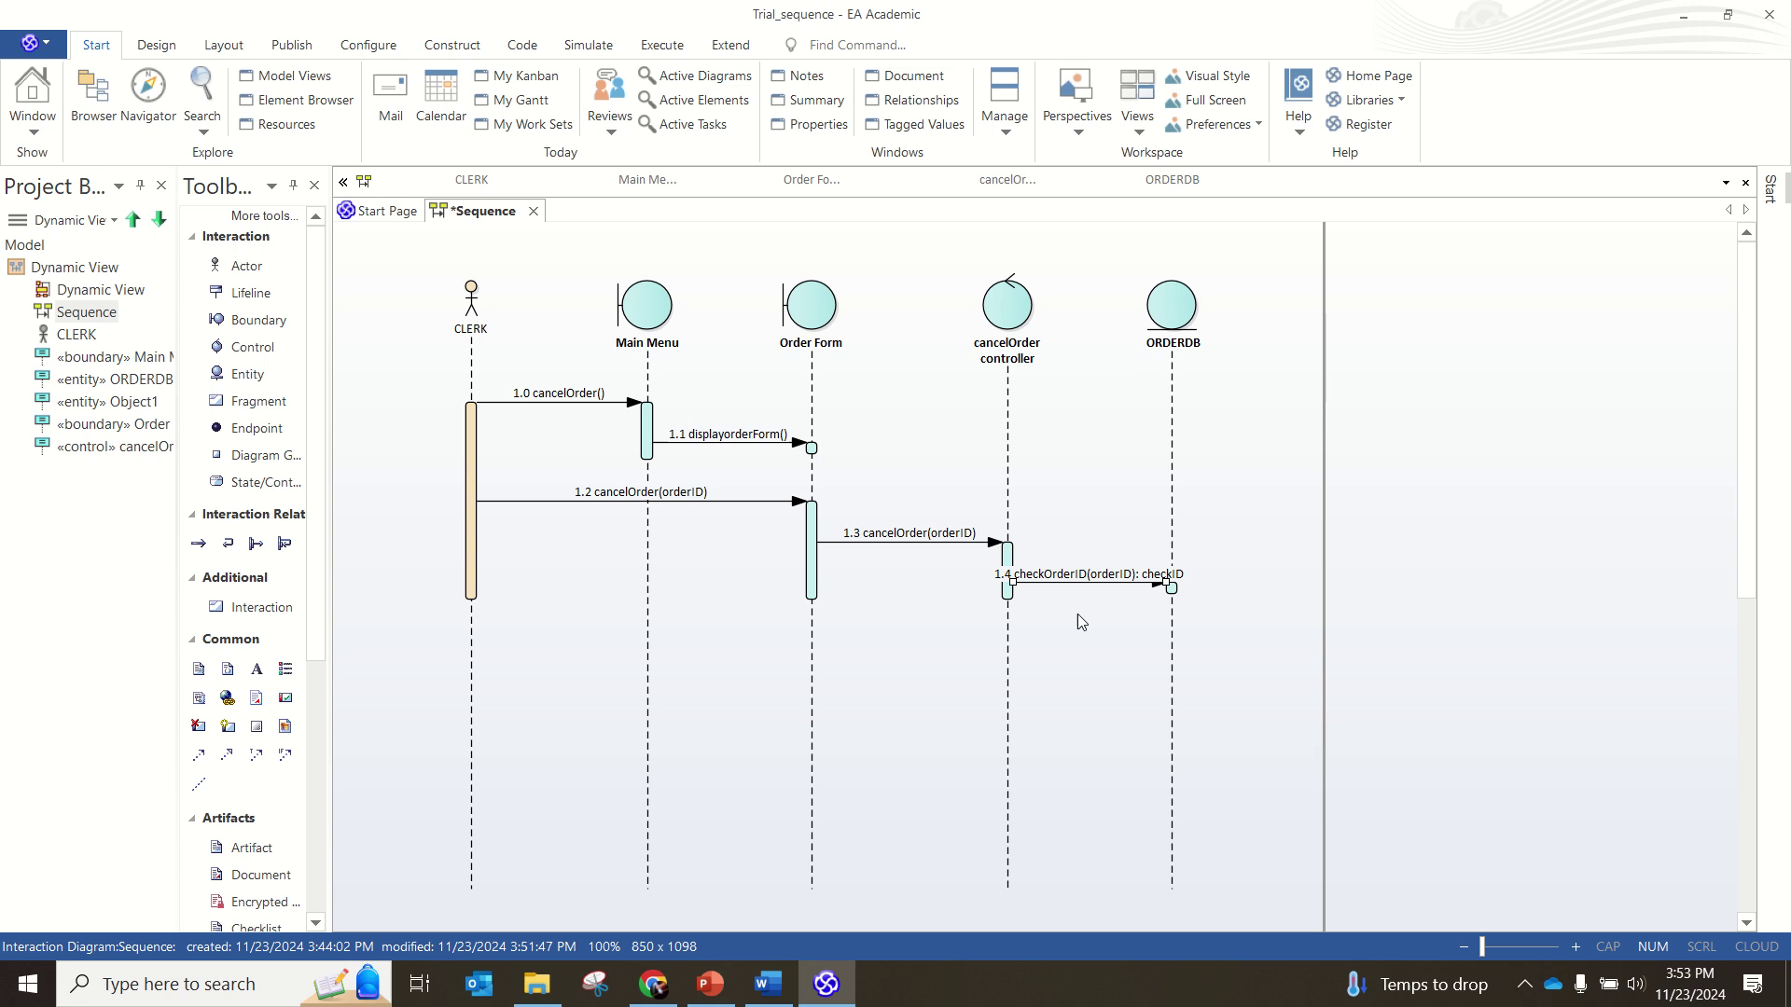
Step: Mark the 1.4 checkOrderID message as a return message
{"action": "double_click", "coordinate": [1143, 577]}
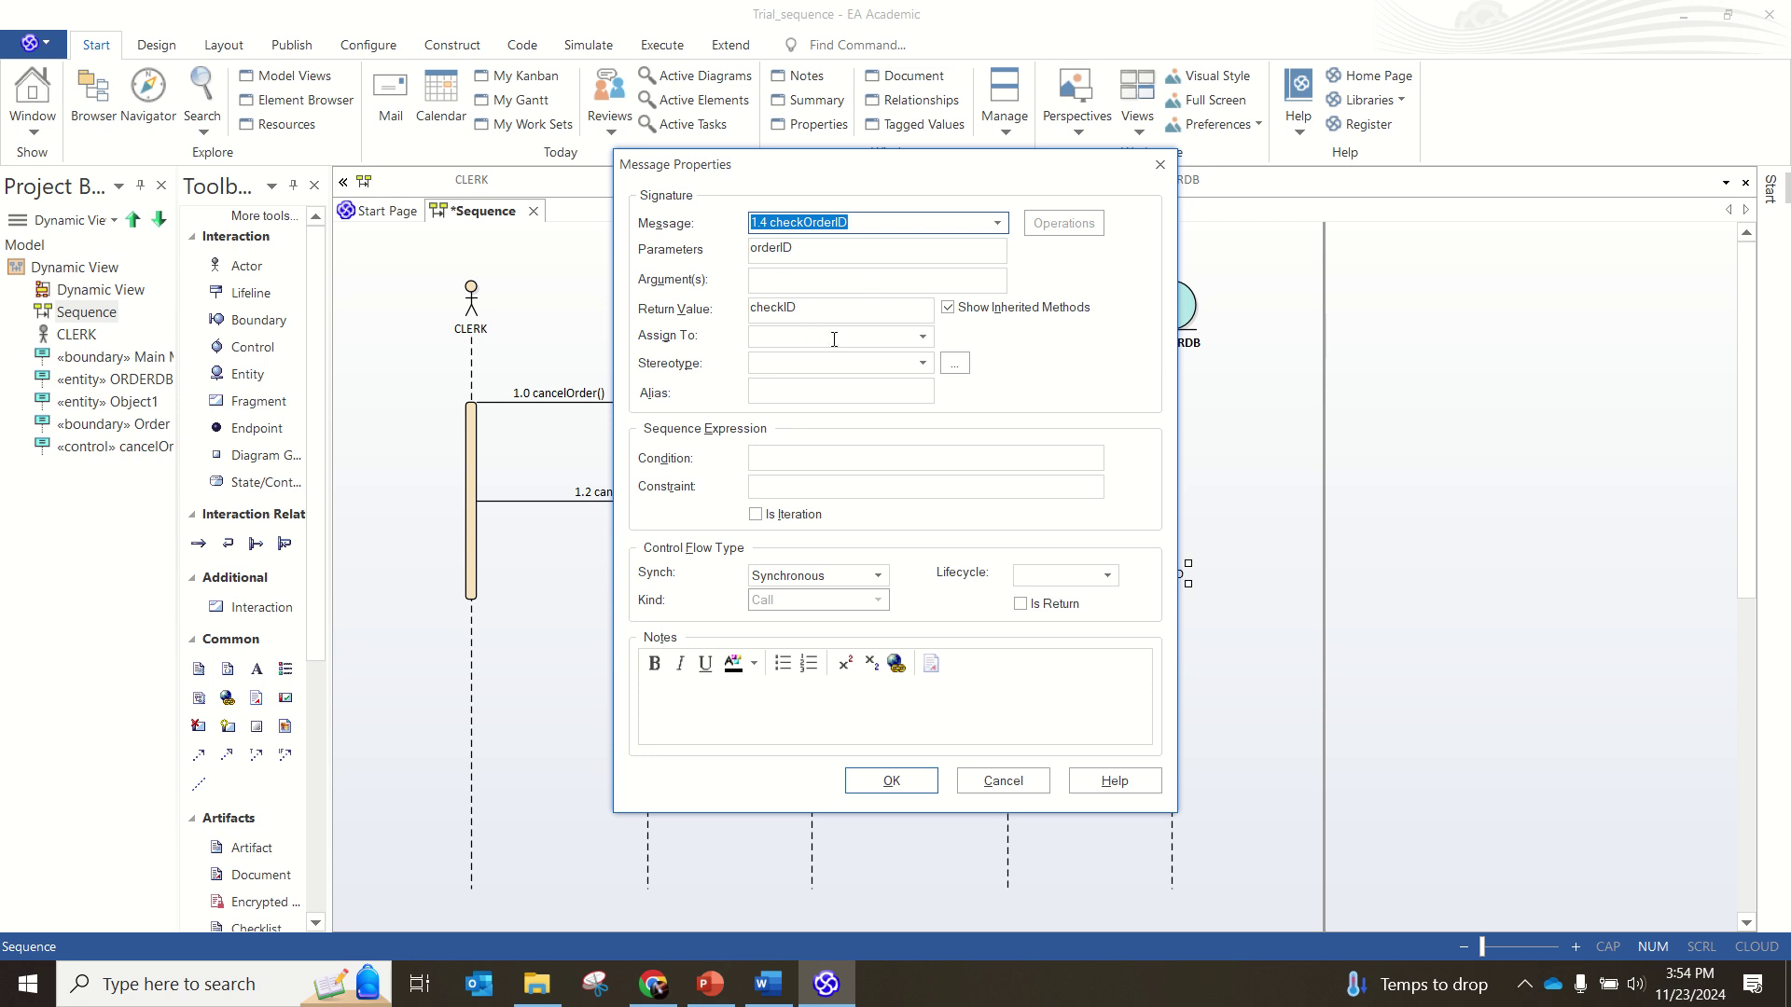
{"action": "left_click", "coordinate": [831, 456]}
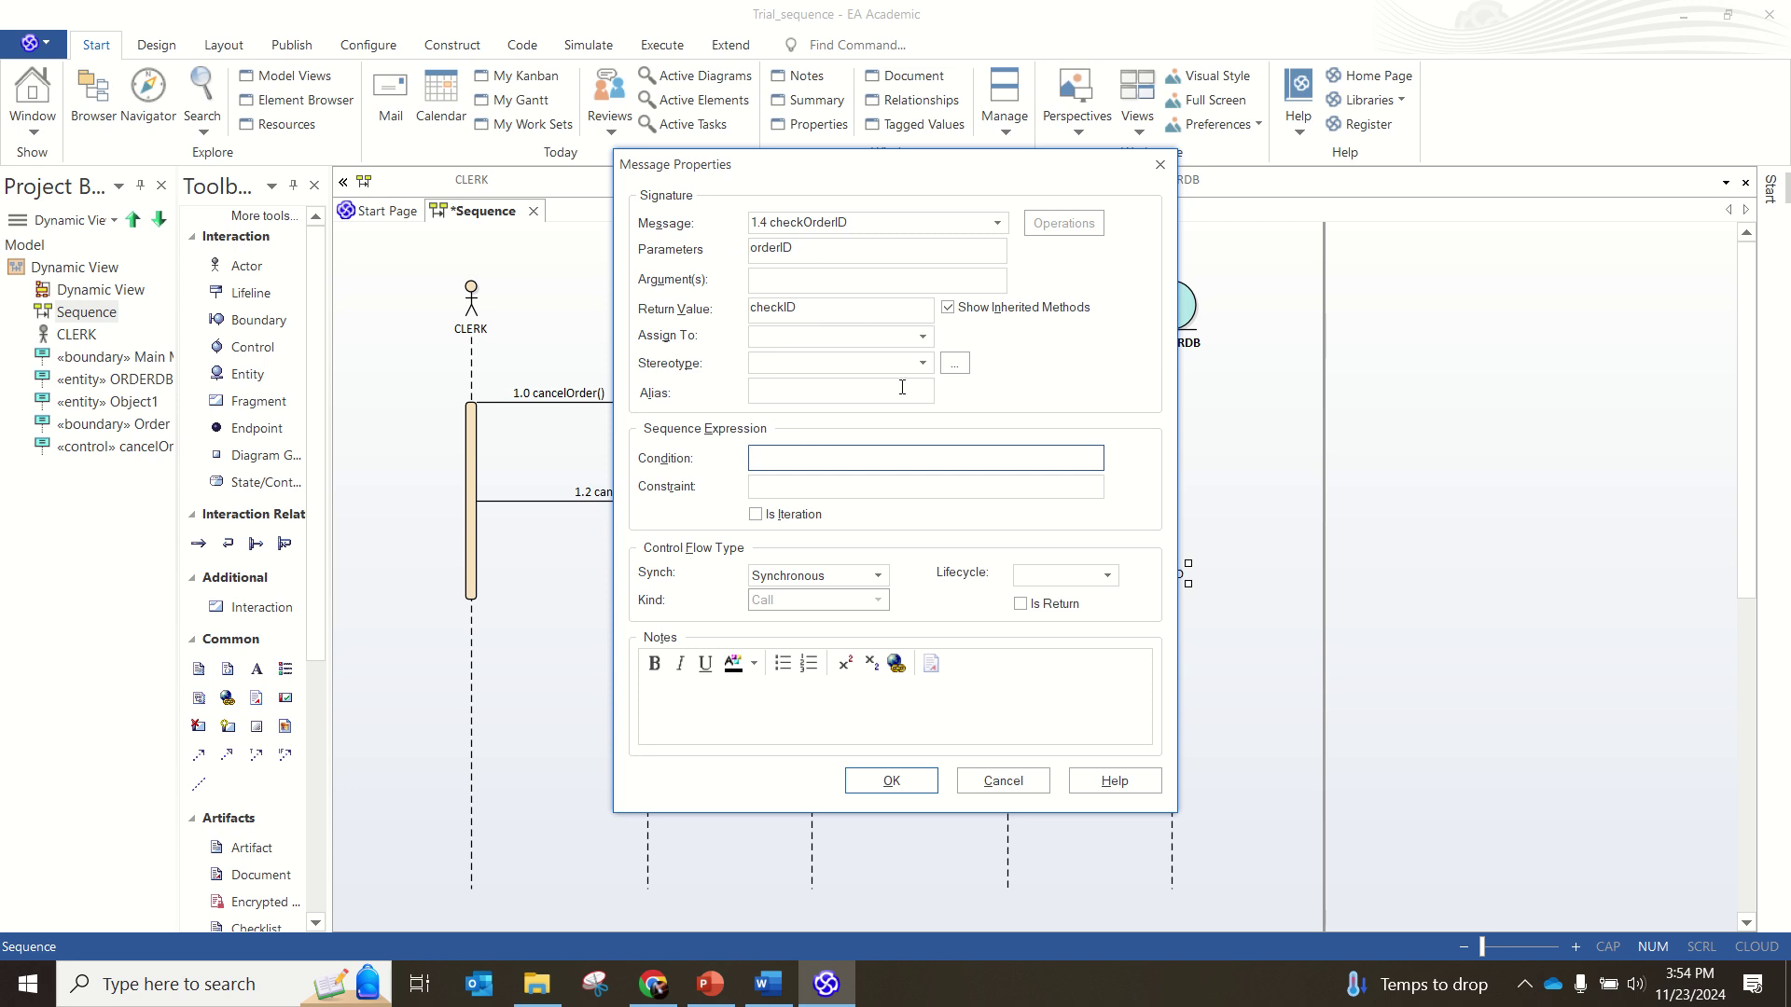
{"action": "left_click", "coordinate": [1020, 605]}
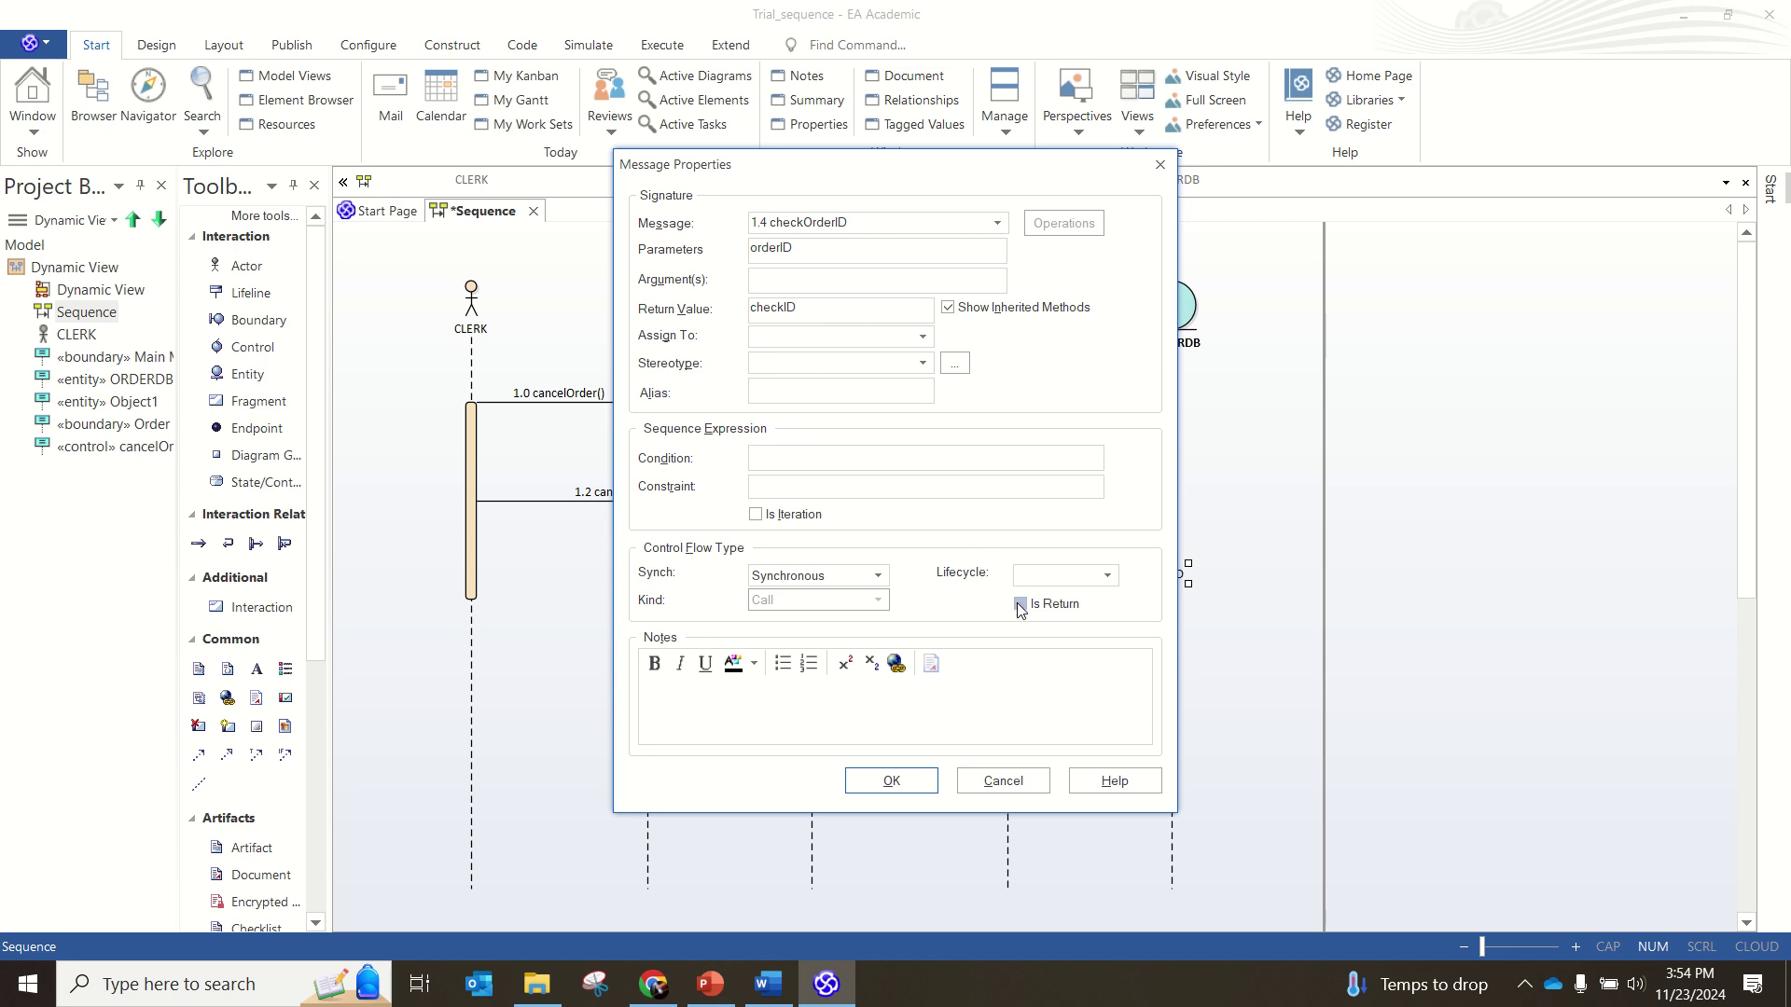
{"action": "left_click", "coordinate": [890, 781]}
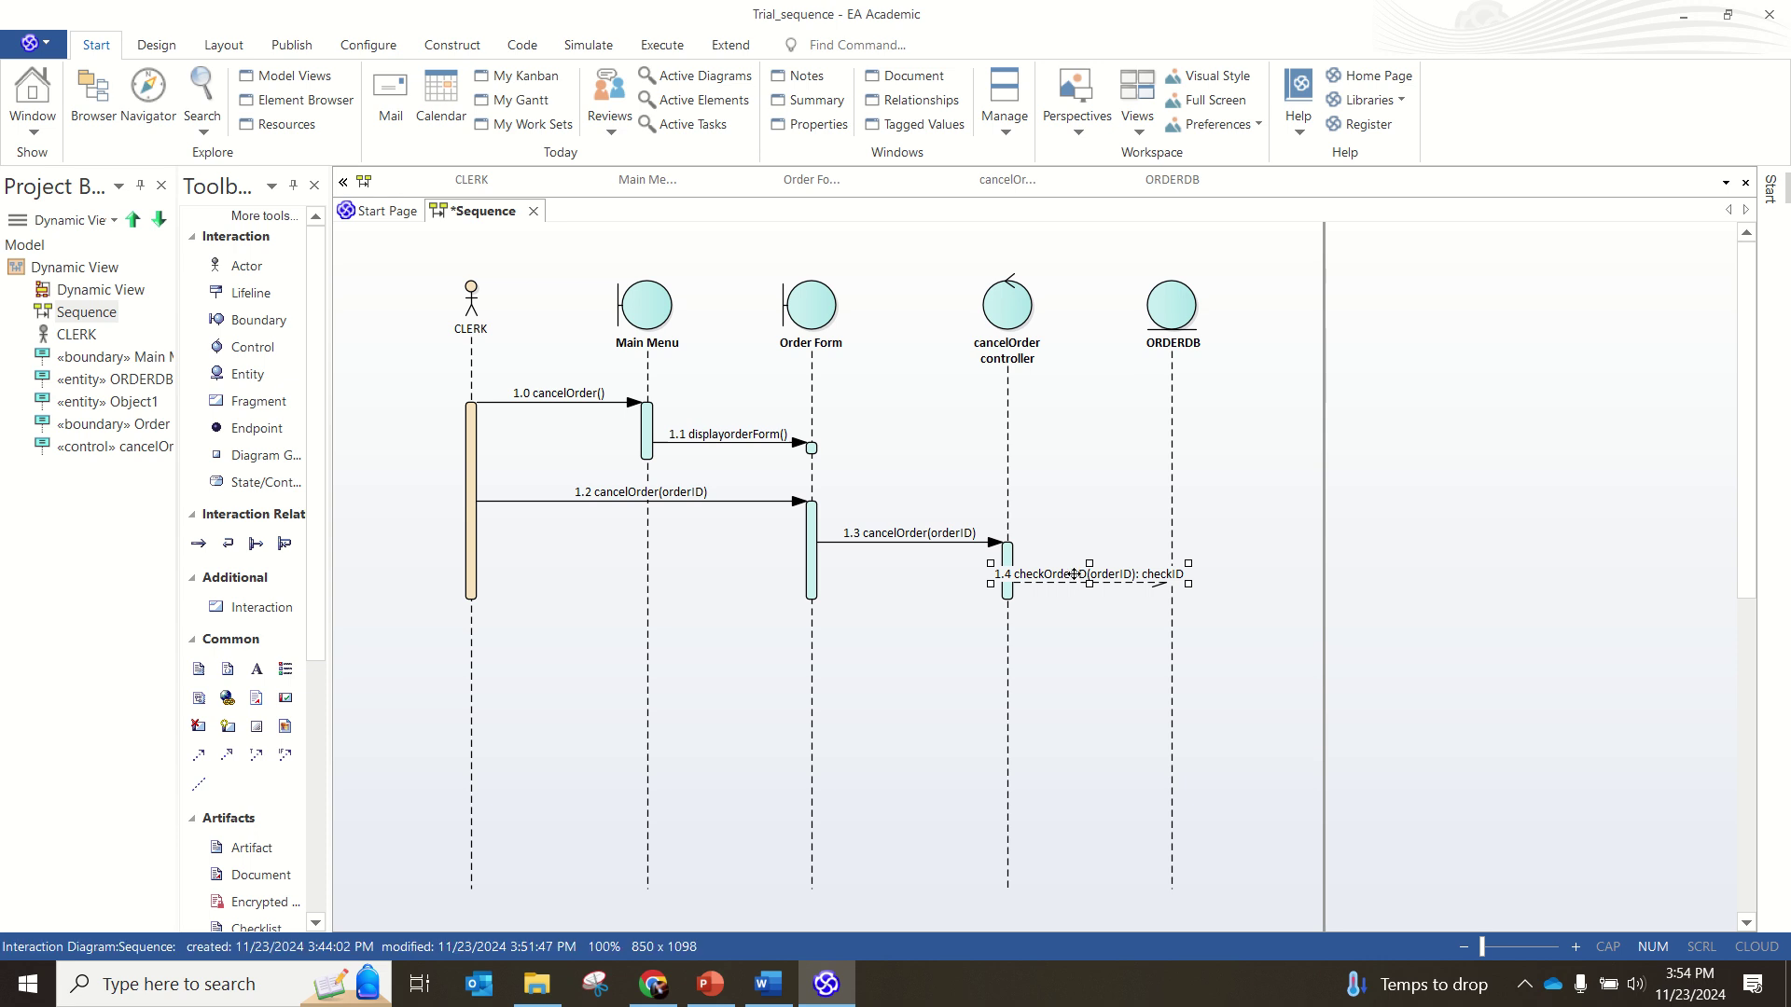
{"action": "double_click", "coordinate": [1139, 576]}
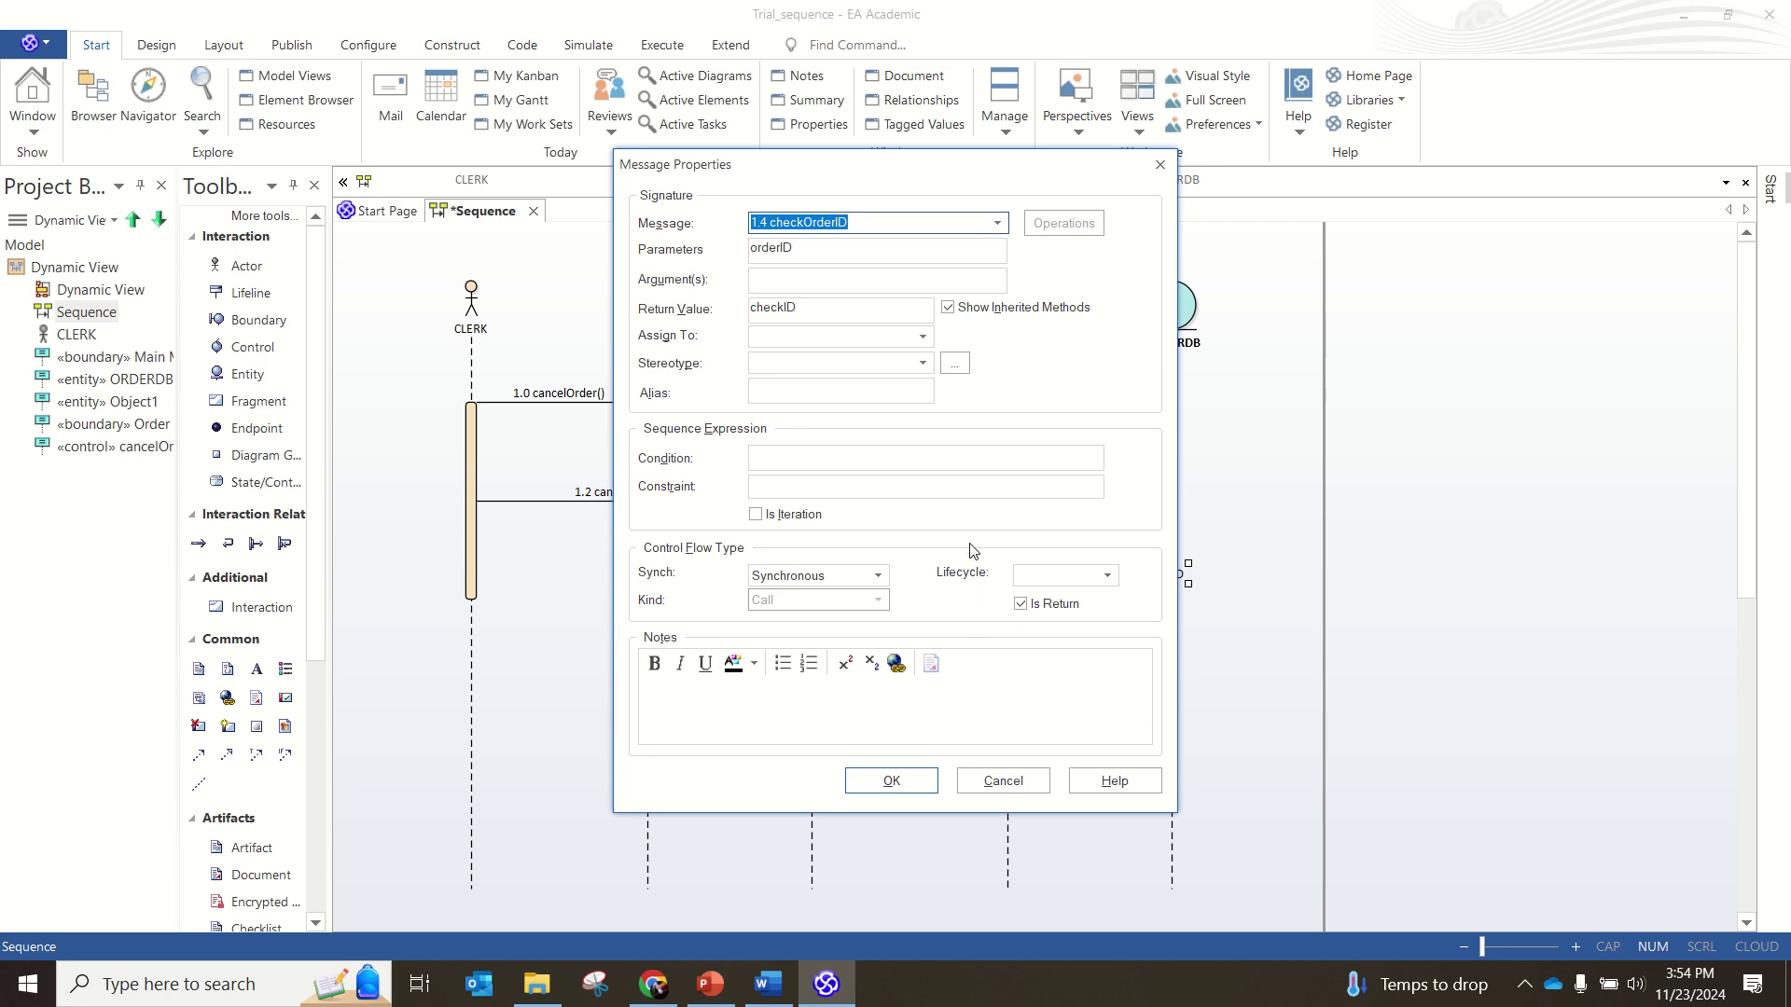
{"action": "left_click", "coordinate": [905, 782]}
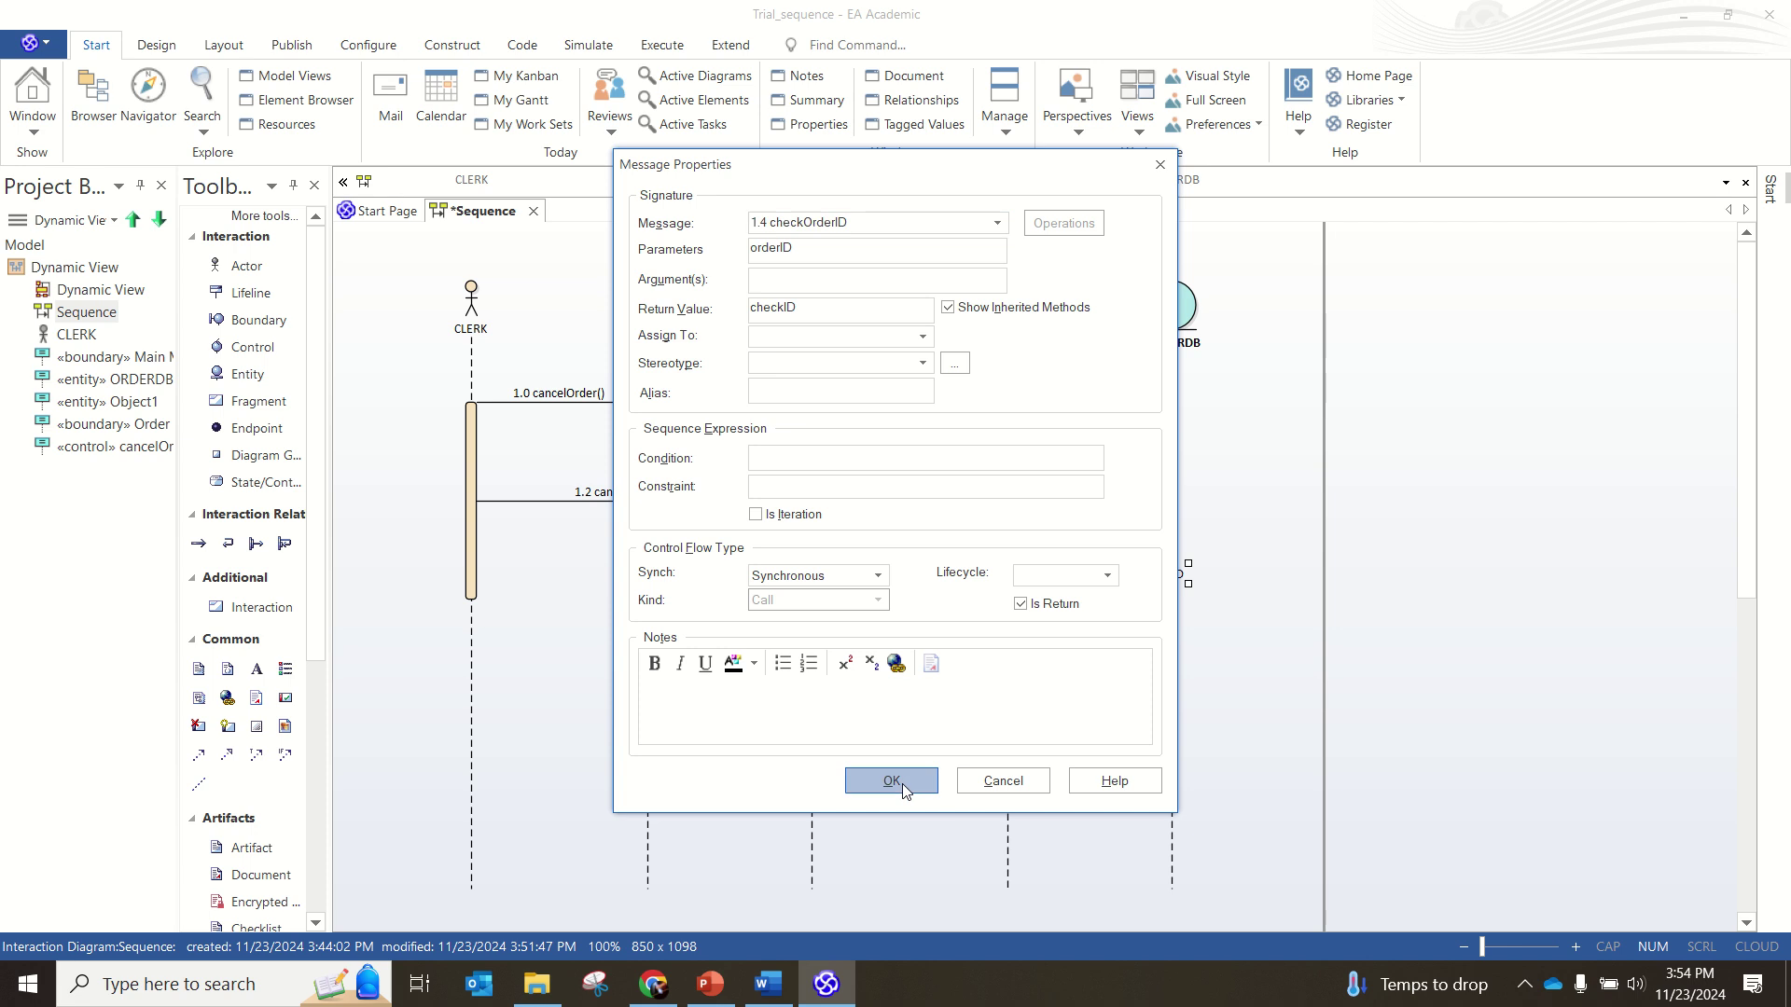
{"action": "left_click", "coordinate": [1177, 566]}
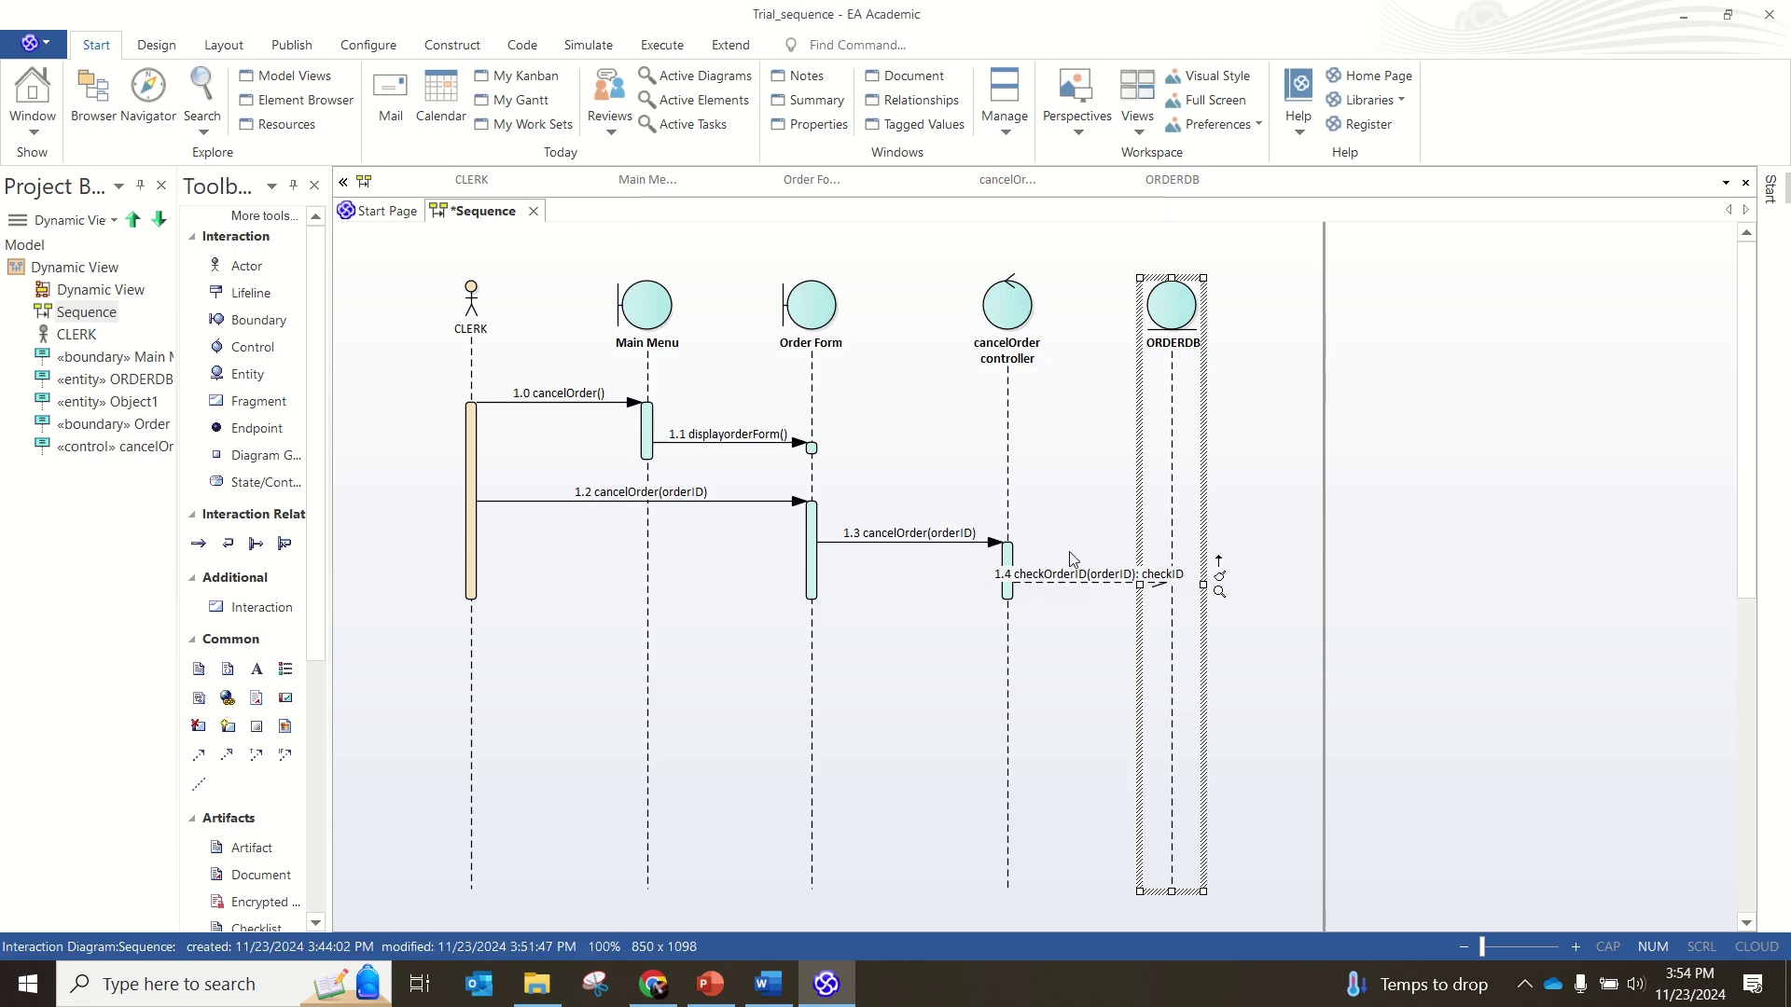
{"action": "left_click", "coordinate": [1092, 604]}
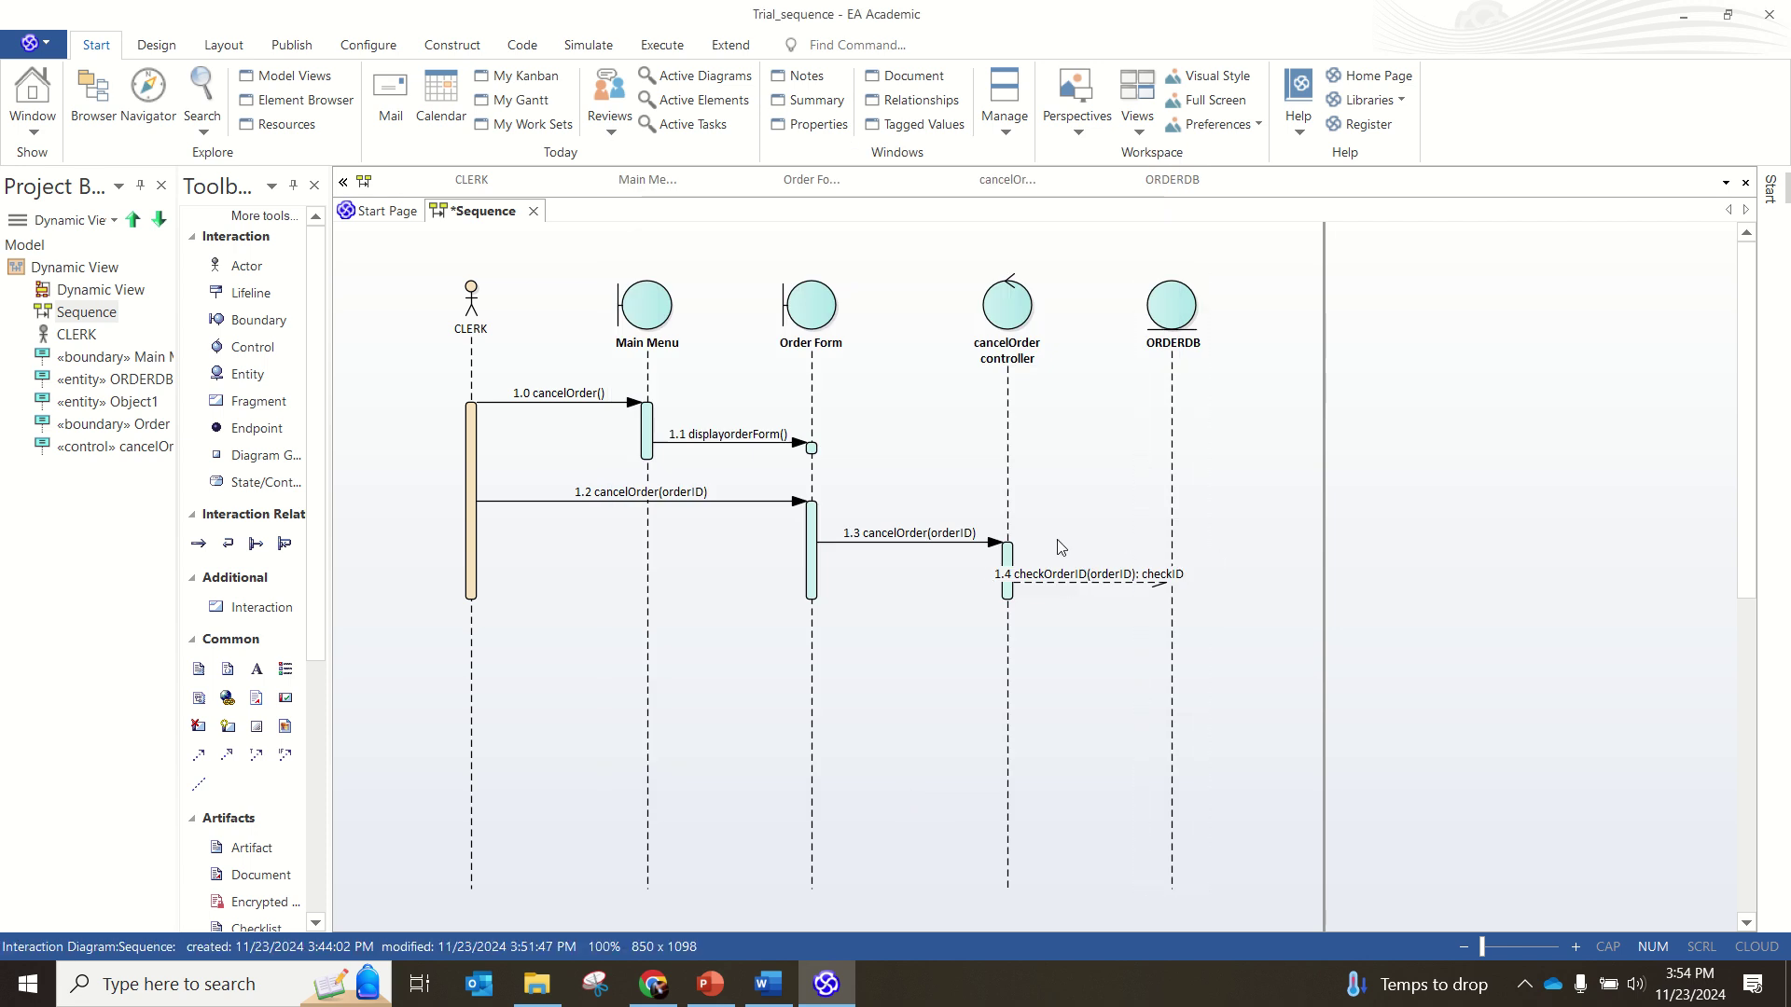
Step: Assign the result of the 1.4 checkOrderID message to checkID
{"action": "double_click", "coordinate": [1105, 583]}
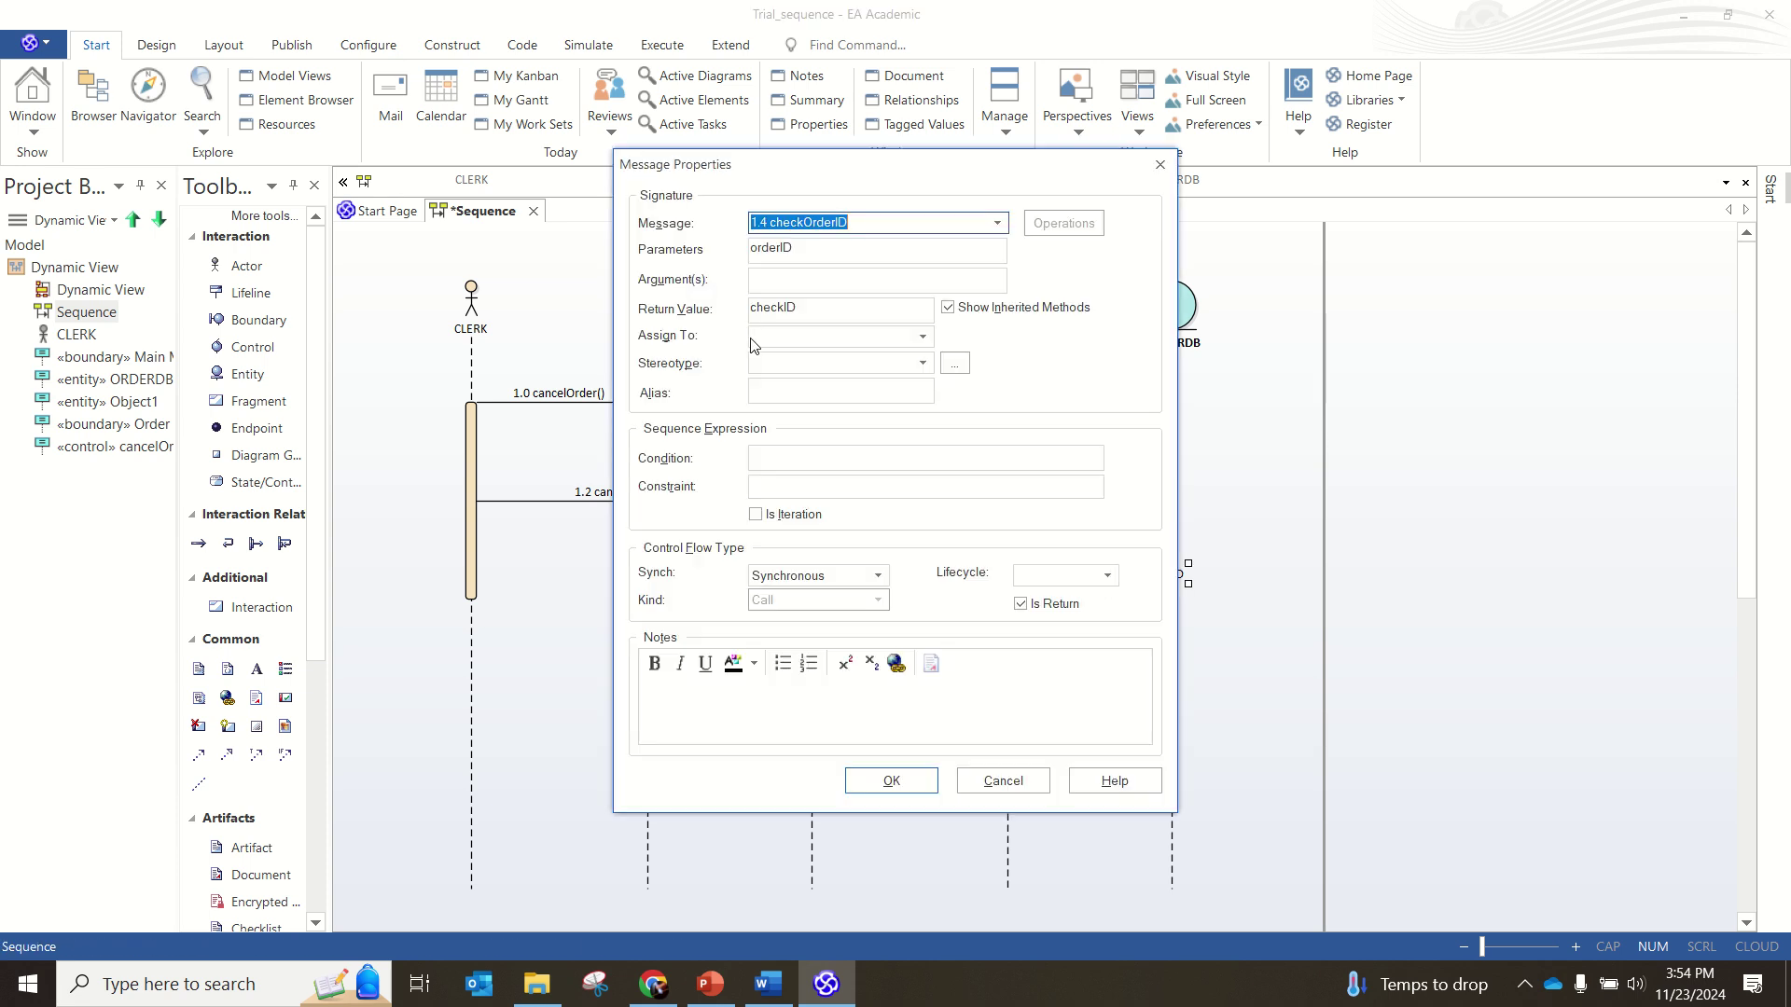
{"action": "left_click", "coordinate": [771, 339]}
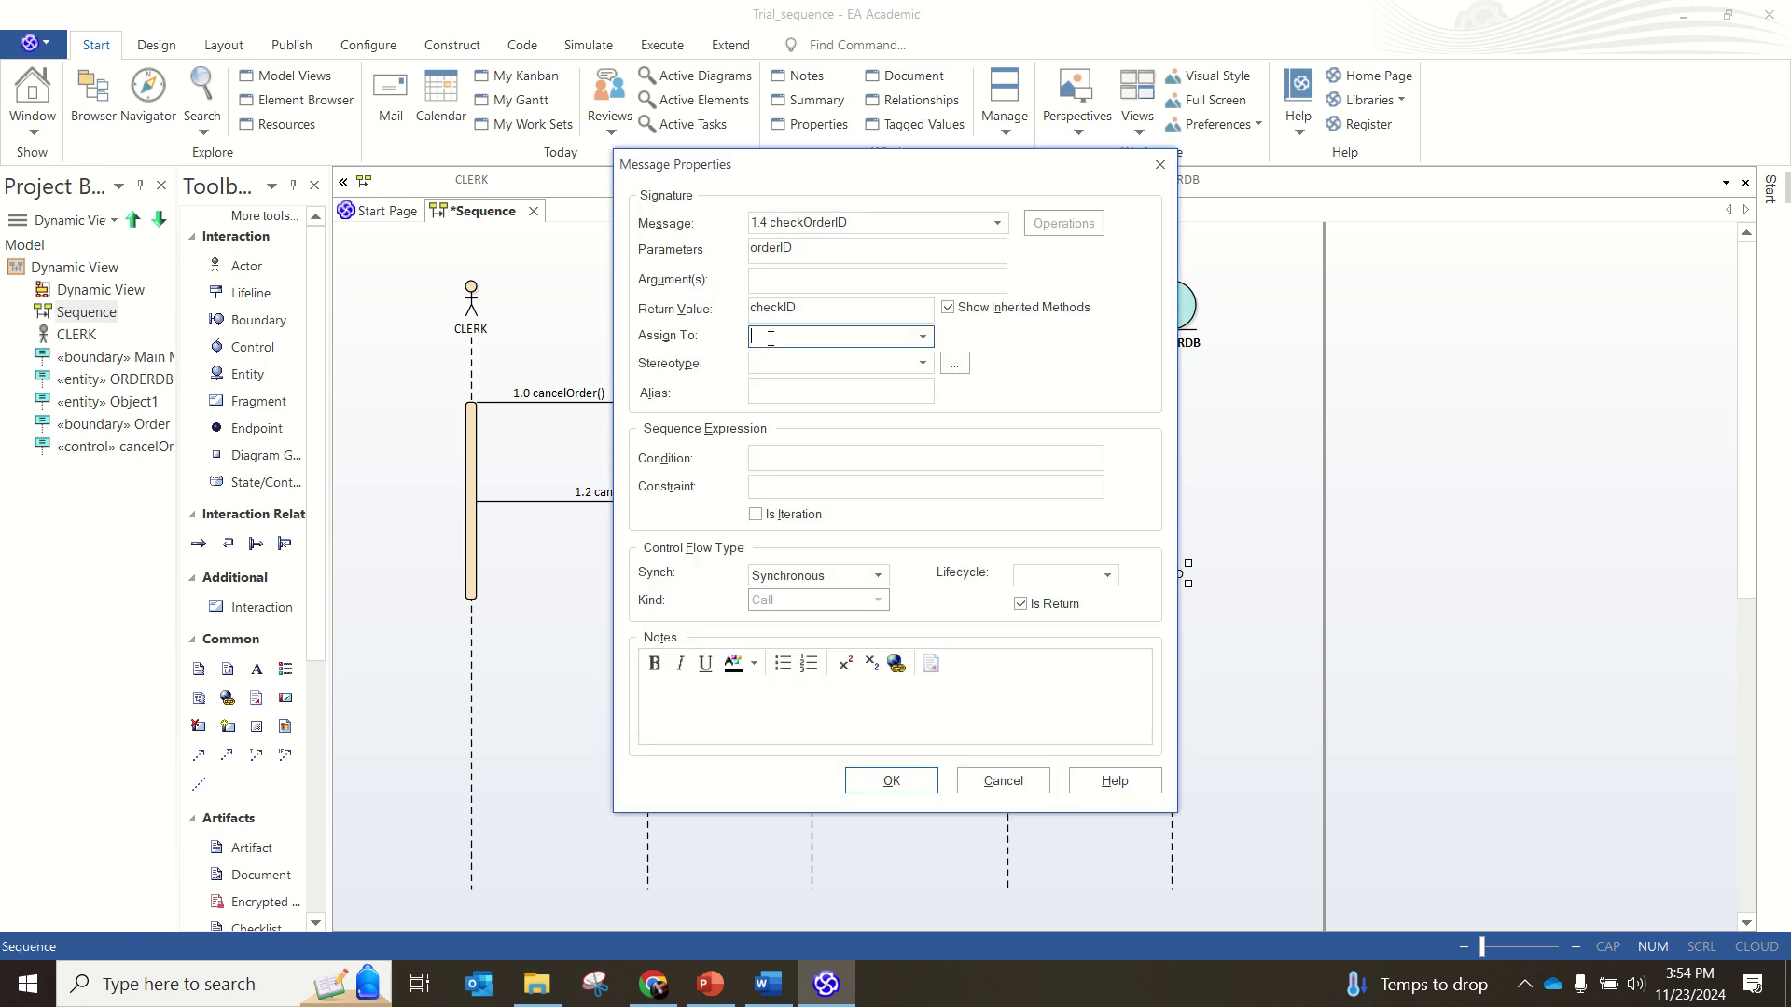
{"action": "left_click", "coordinate": [922, 337]}
{"action": "left_click", "coordinate": [859, 334]}
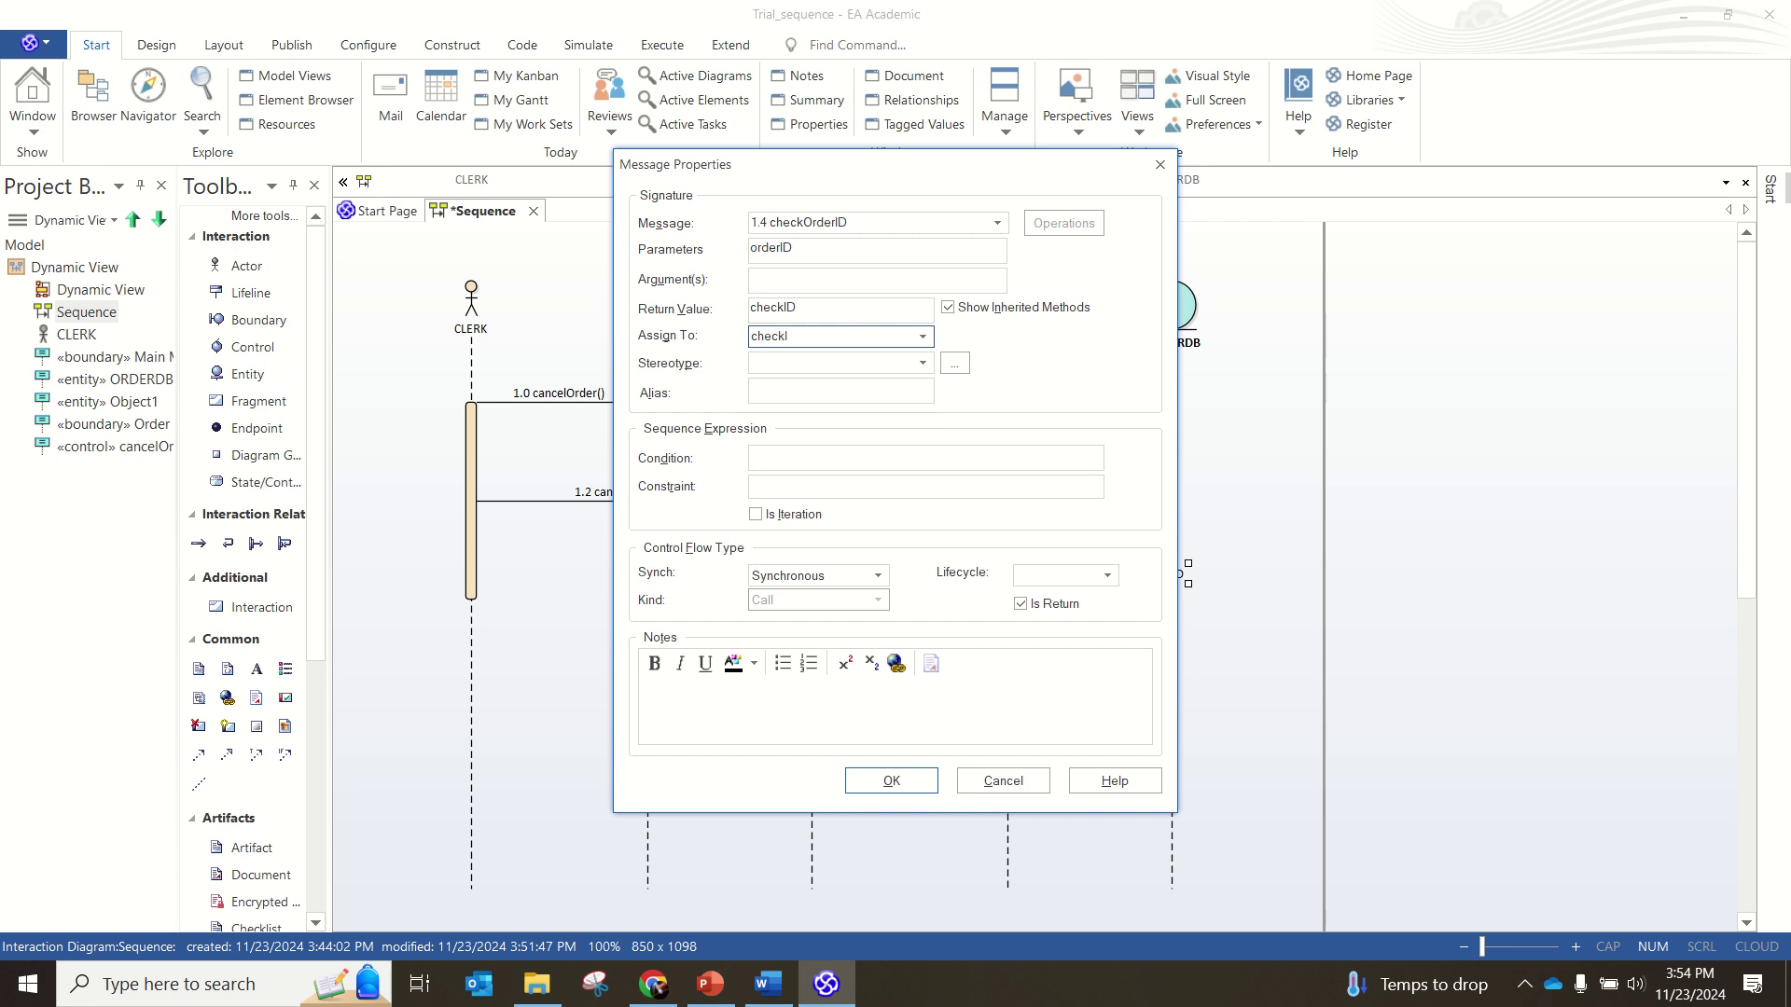
{"action": "type", "text": "checkID"}
{"action": "left_click", "coordinate": [891, 781]}
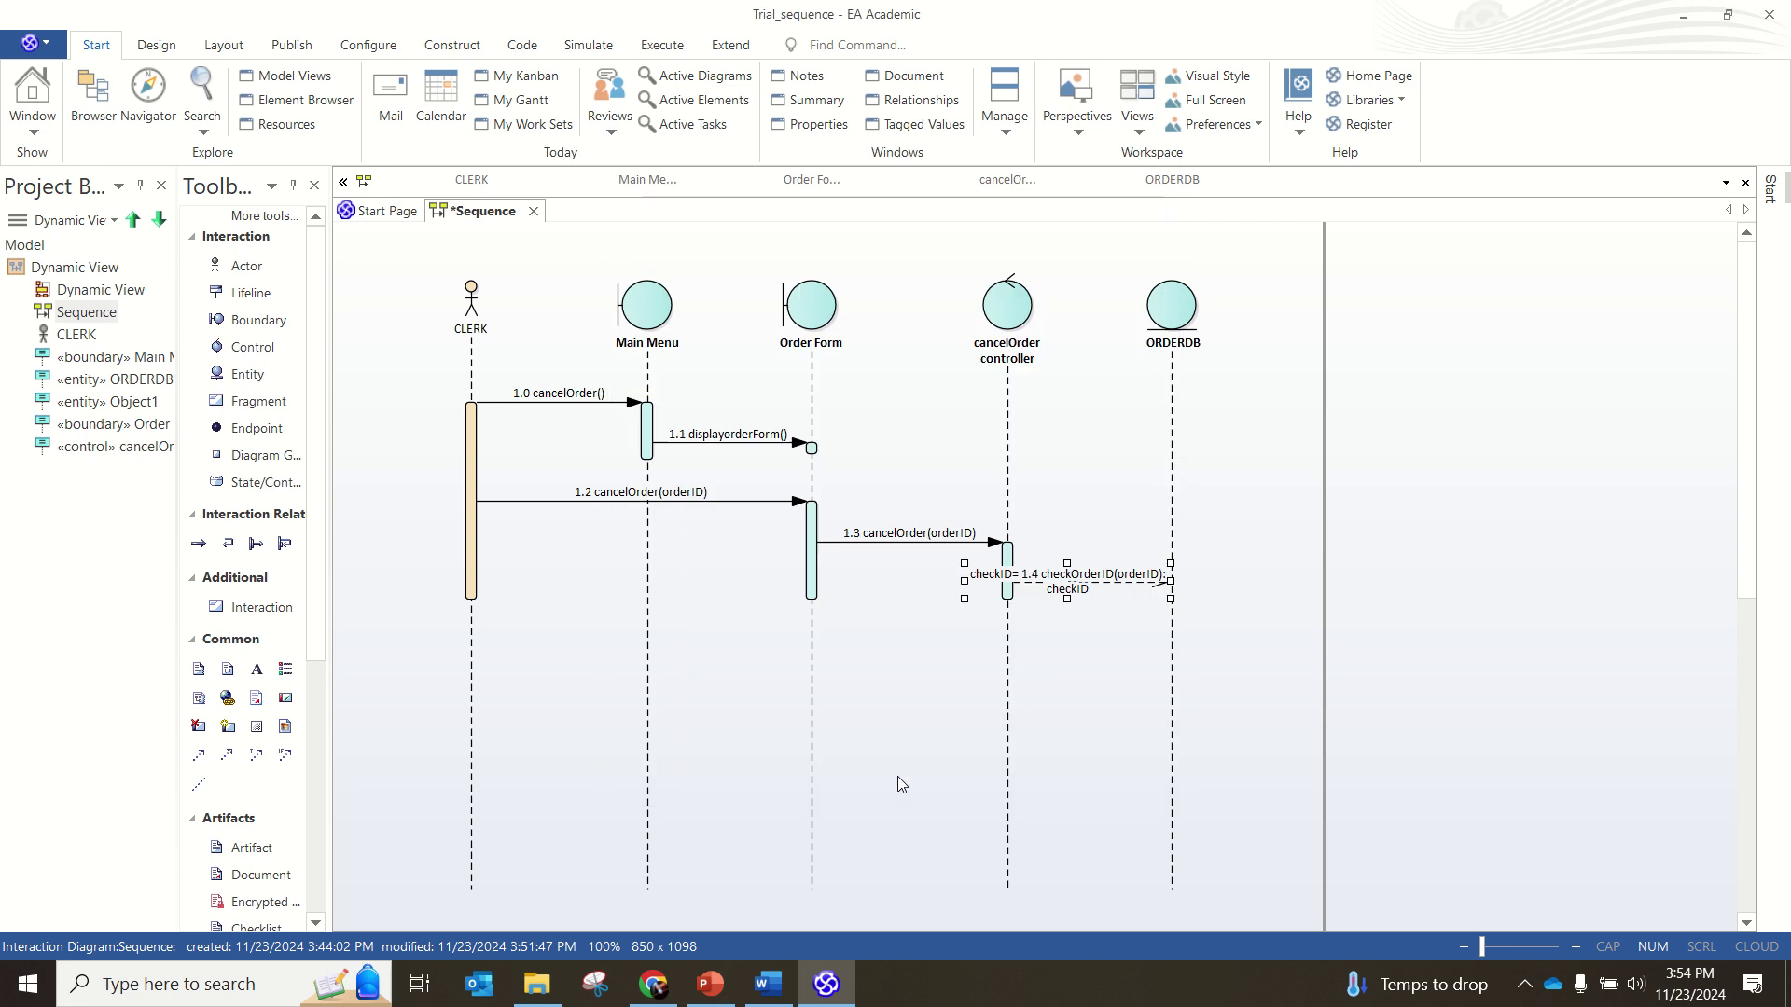
{"action": "double_click", "coordinate": [1103, 580]}
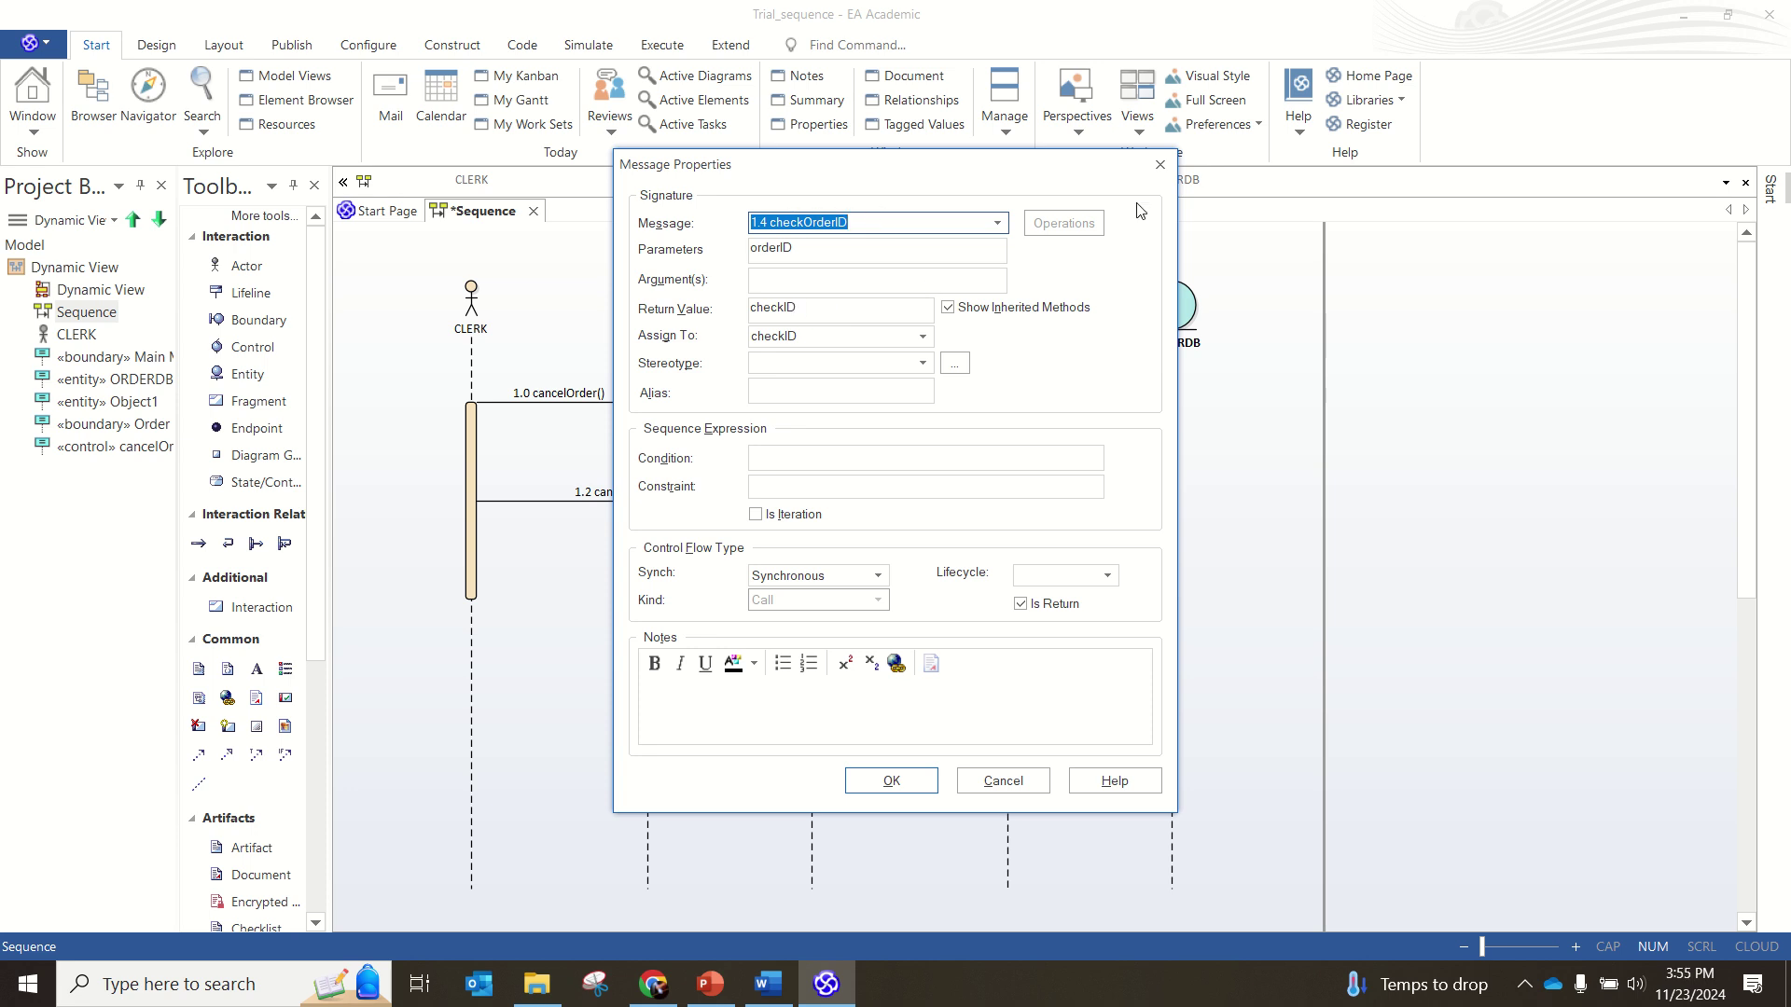
{"action": "left_click", "coordinate": [1161, 164]}
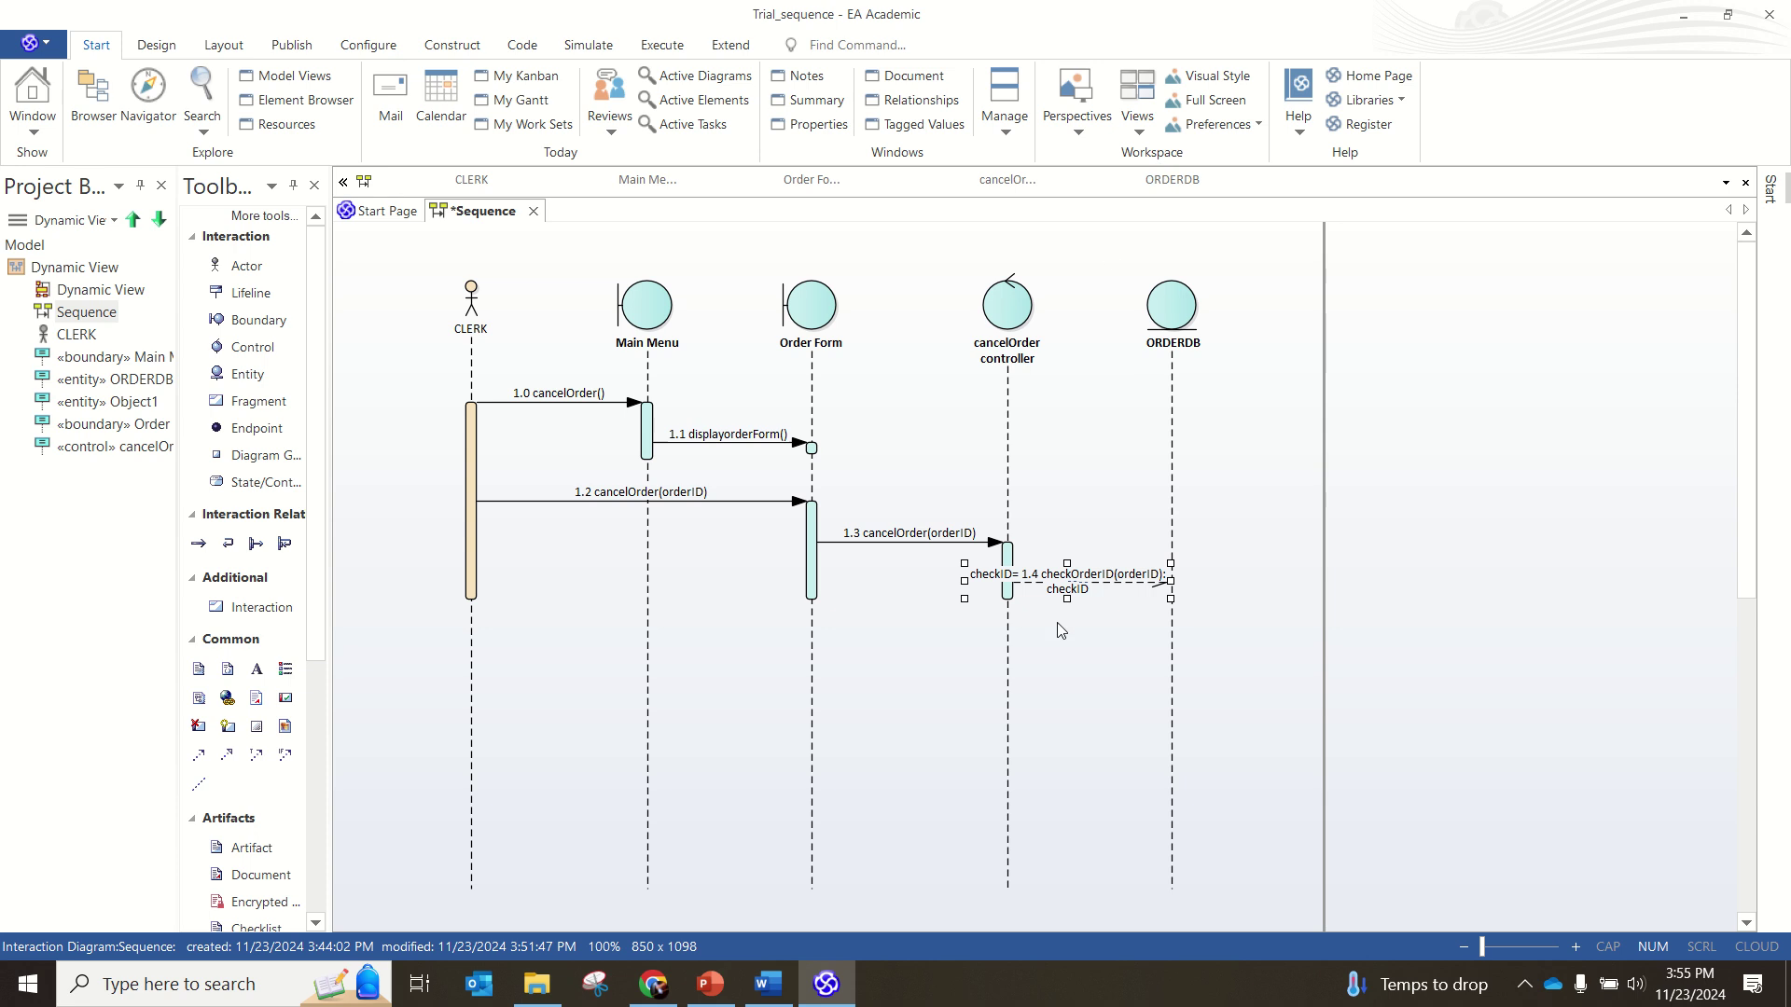
{"action": "left_click", "coordinate": [1094, 621]}
{"action": "mouse_move", "coordinate": [735, 10]}
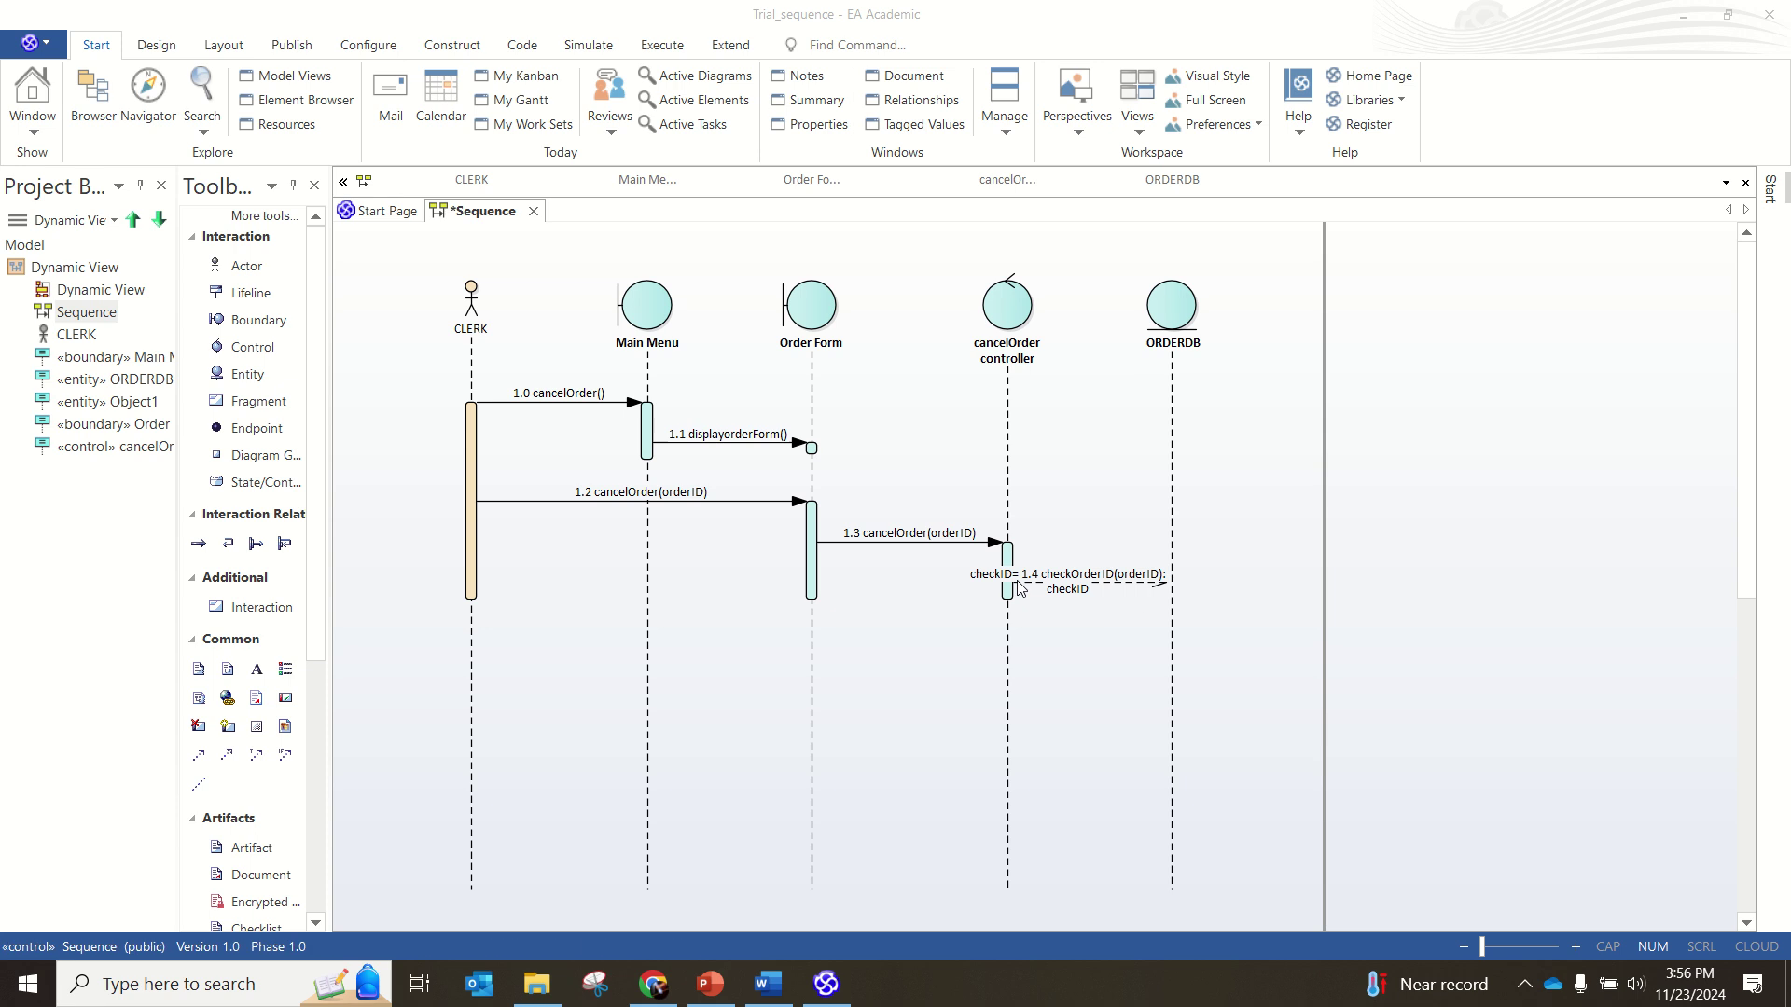
{"action": "left_click", "coordinate": [1171, 582]}
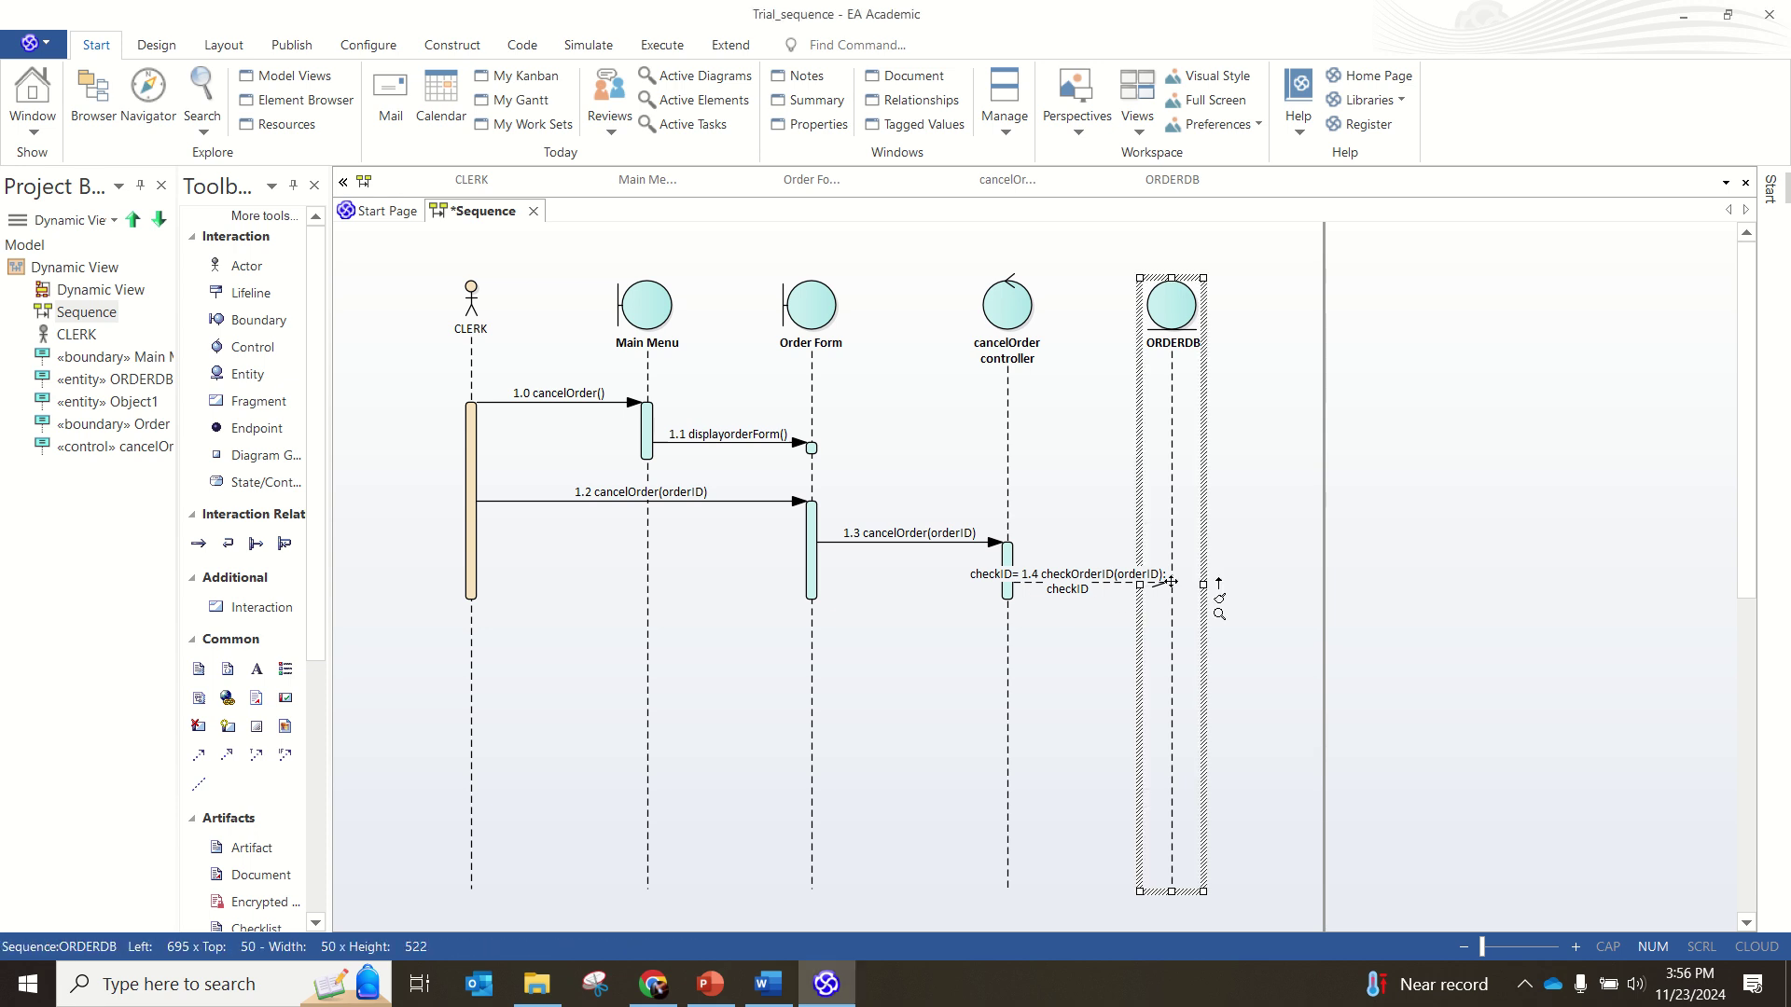
{"action": "left_click", "coordinate": [1258, 561]}
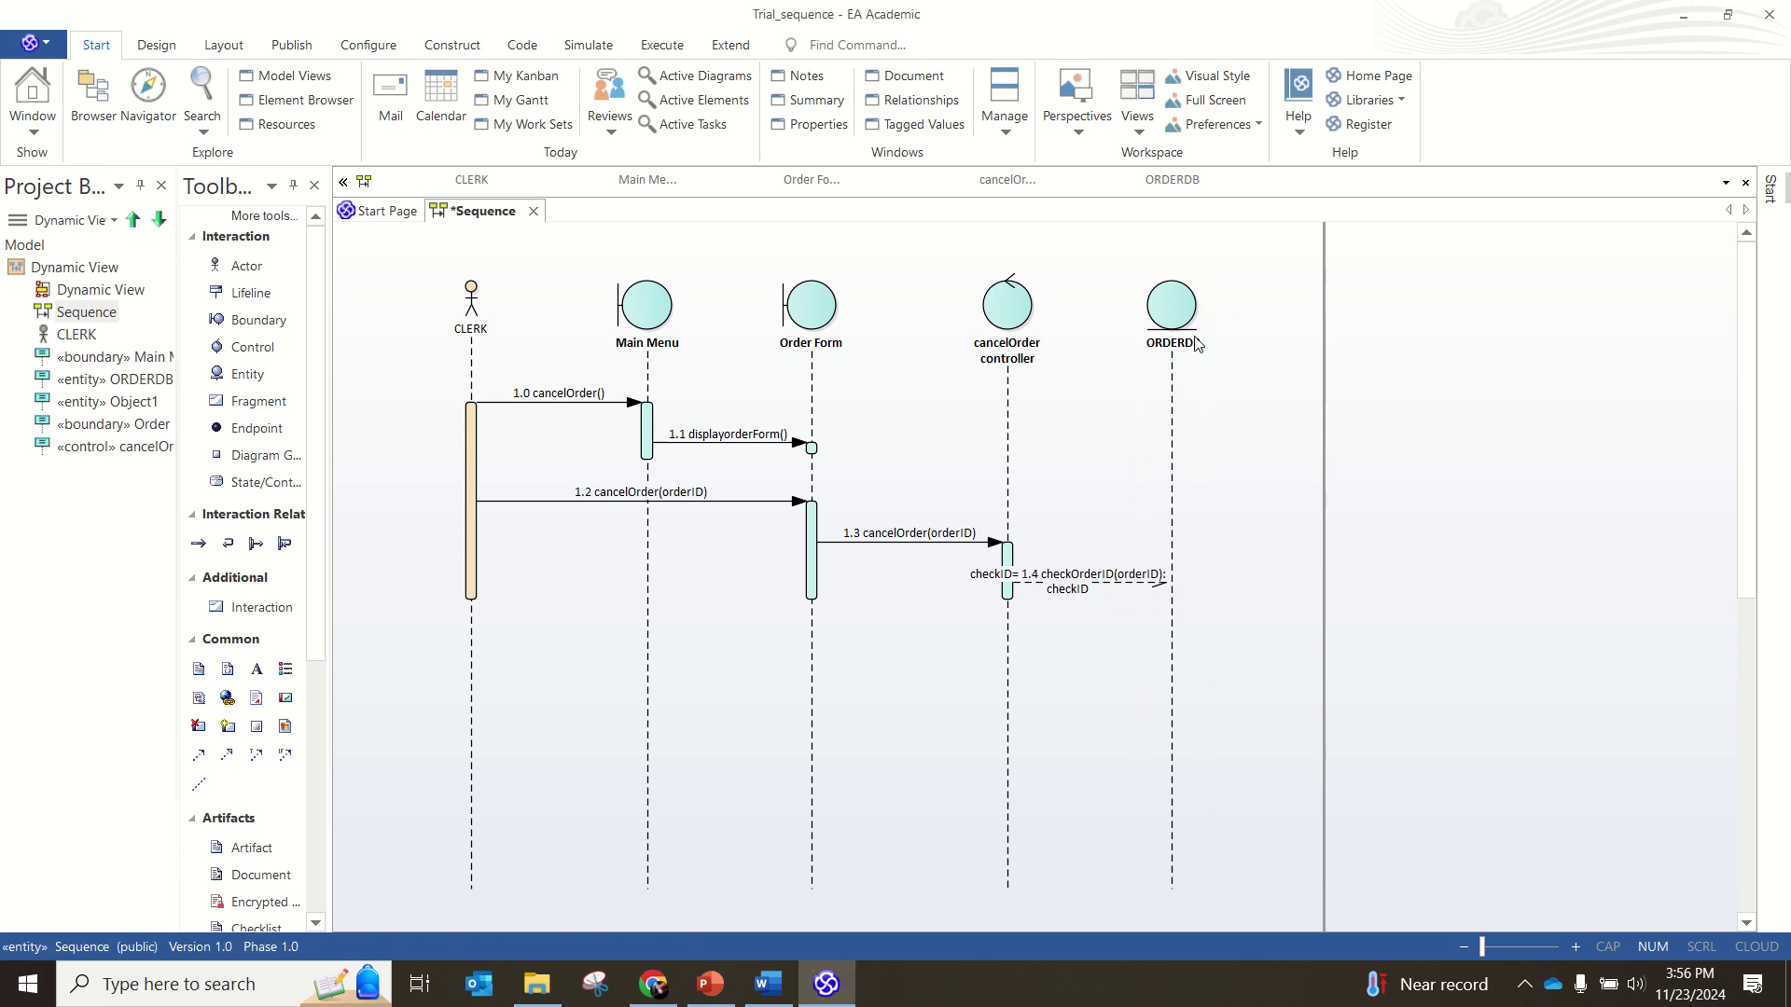
Step: Place an Entity element beyond ORDERDB, just past the page's edge, and name it orderItem Entity
{"action": "left_click", "coordinate": [245, 374]}
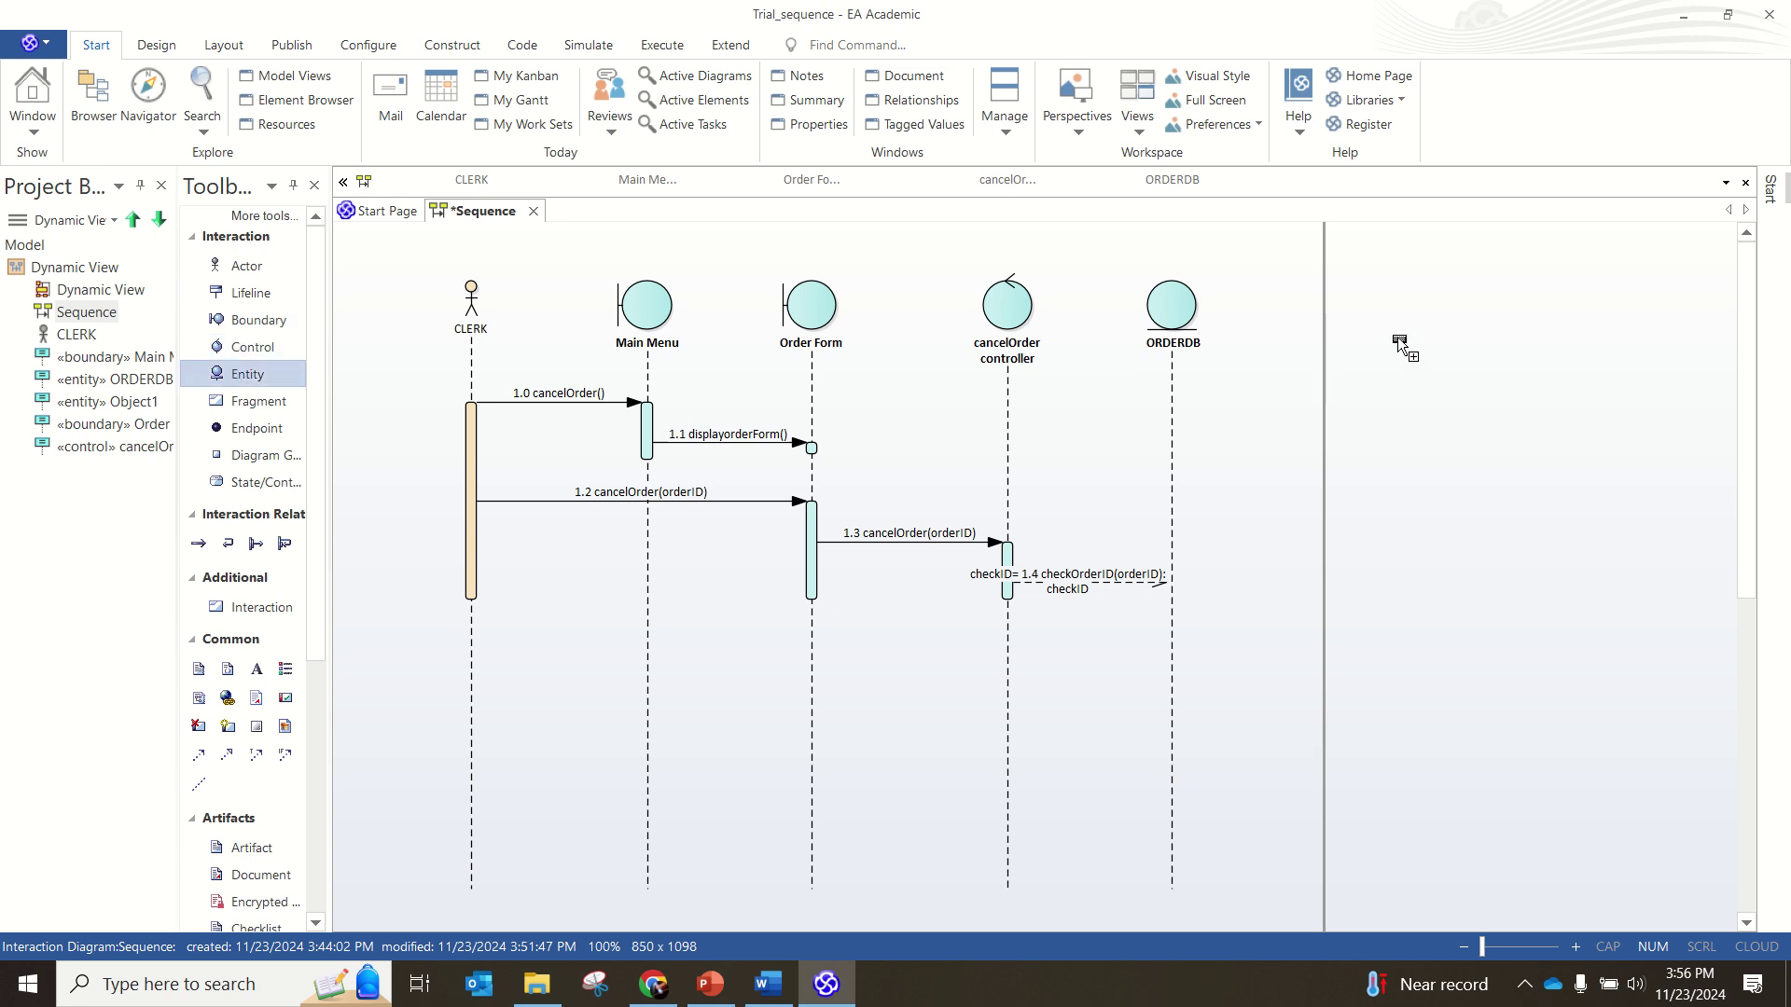
{"action": "left_click", "coordinate": [1345, 312]}
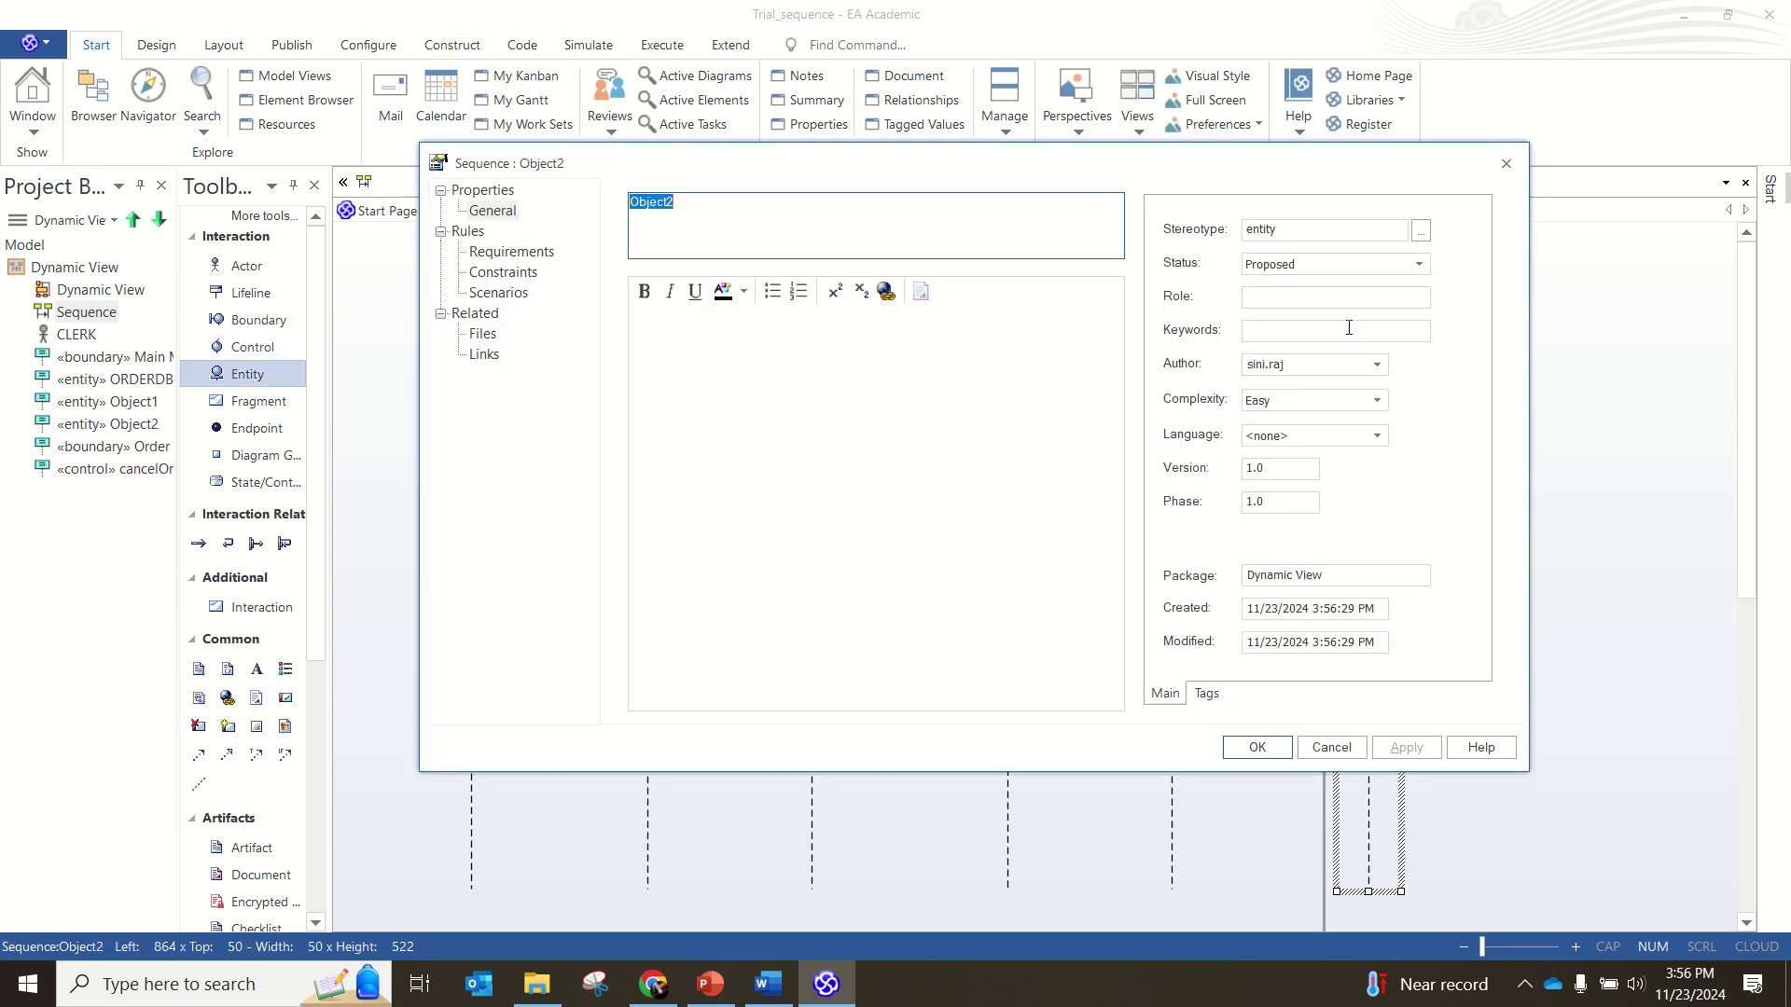
{"action": "type", "text": "or"}
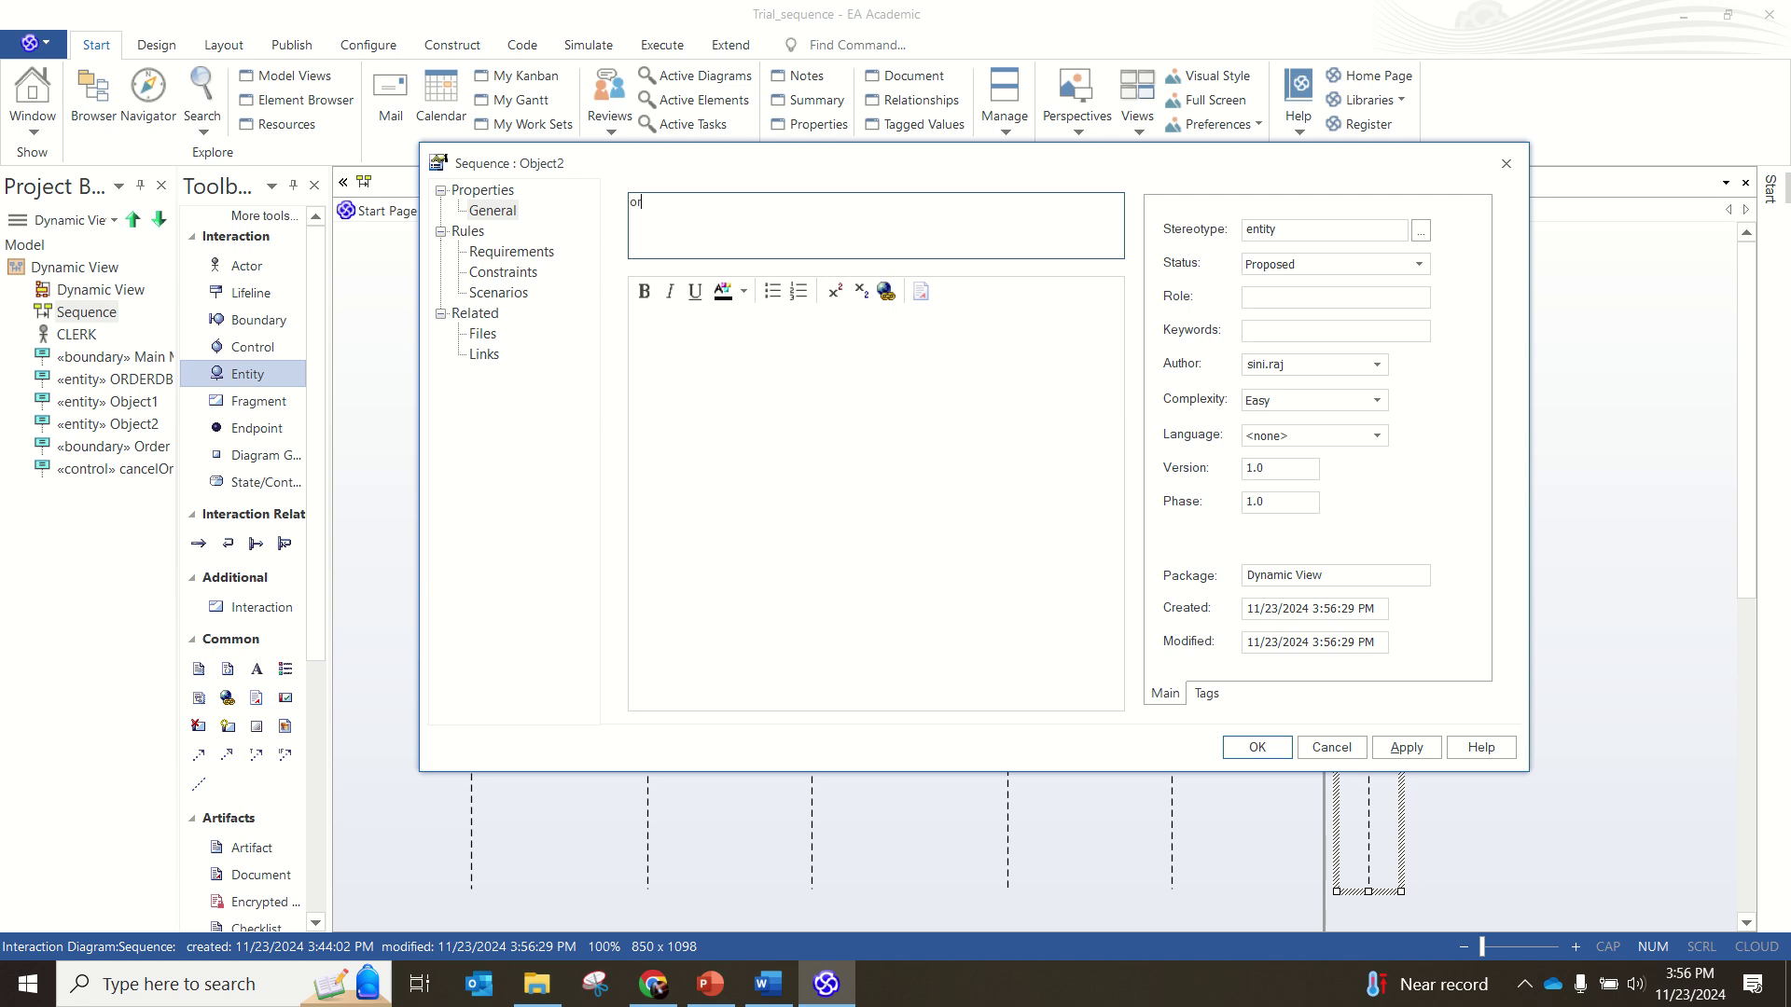
{"action": "type", "text": "derItem Entity"}
{"action": "left_click", "coordinate": [1388, 747]}
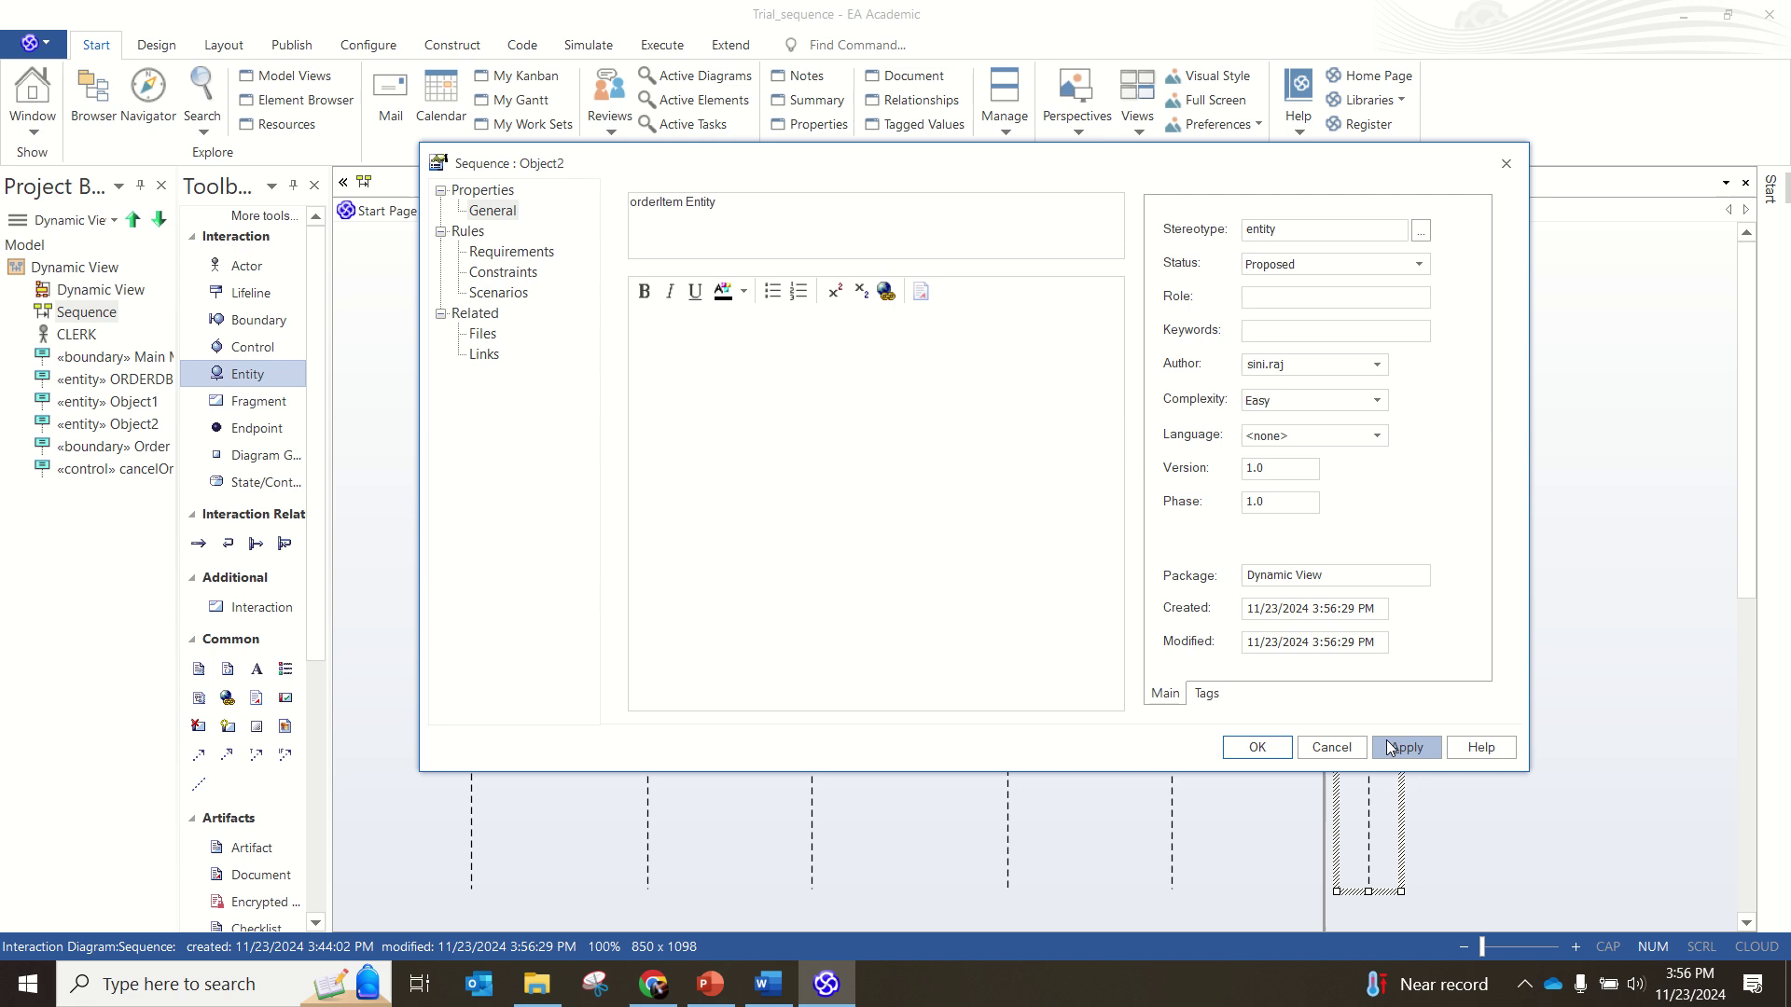
Step: Confirm the orderItem Entity's properties and draw a message from ORDERDB to orderItem Entity below the 1.4 checkOrderID message
{"action": "left_click", "coordinate": [1284, 747]}
{"action": "left_click", "coordinate": [1503, 379]}
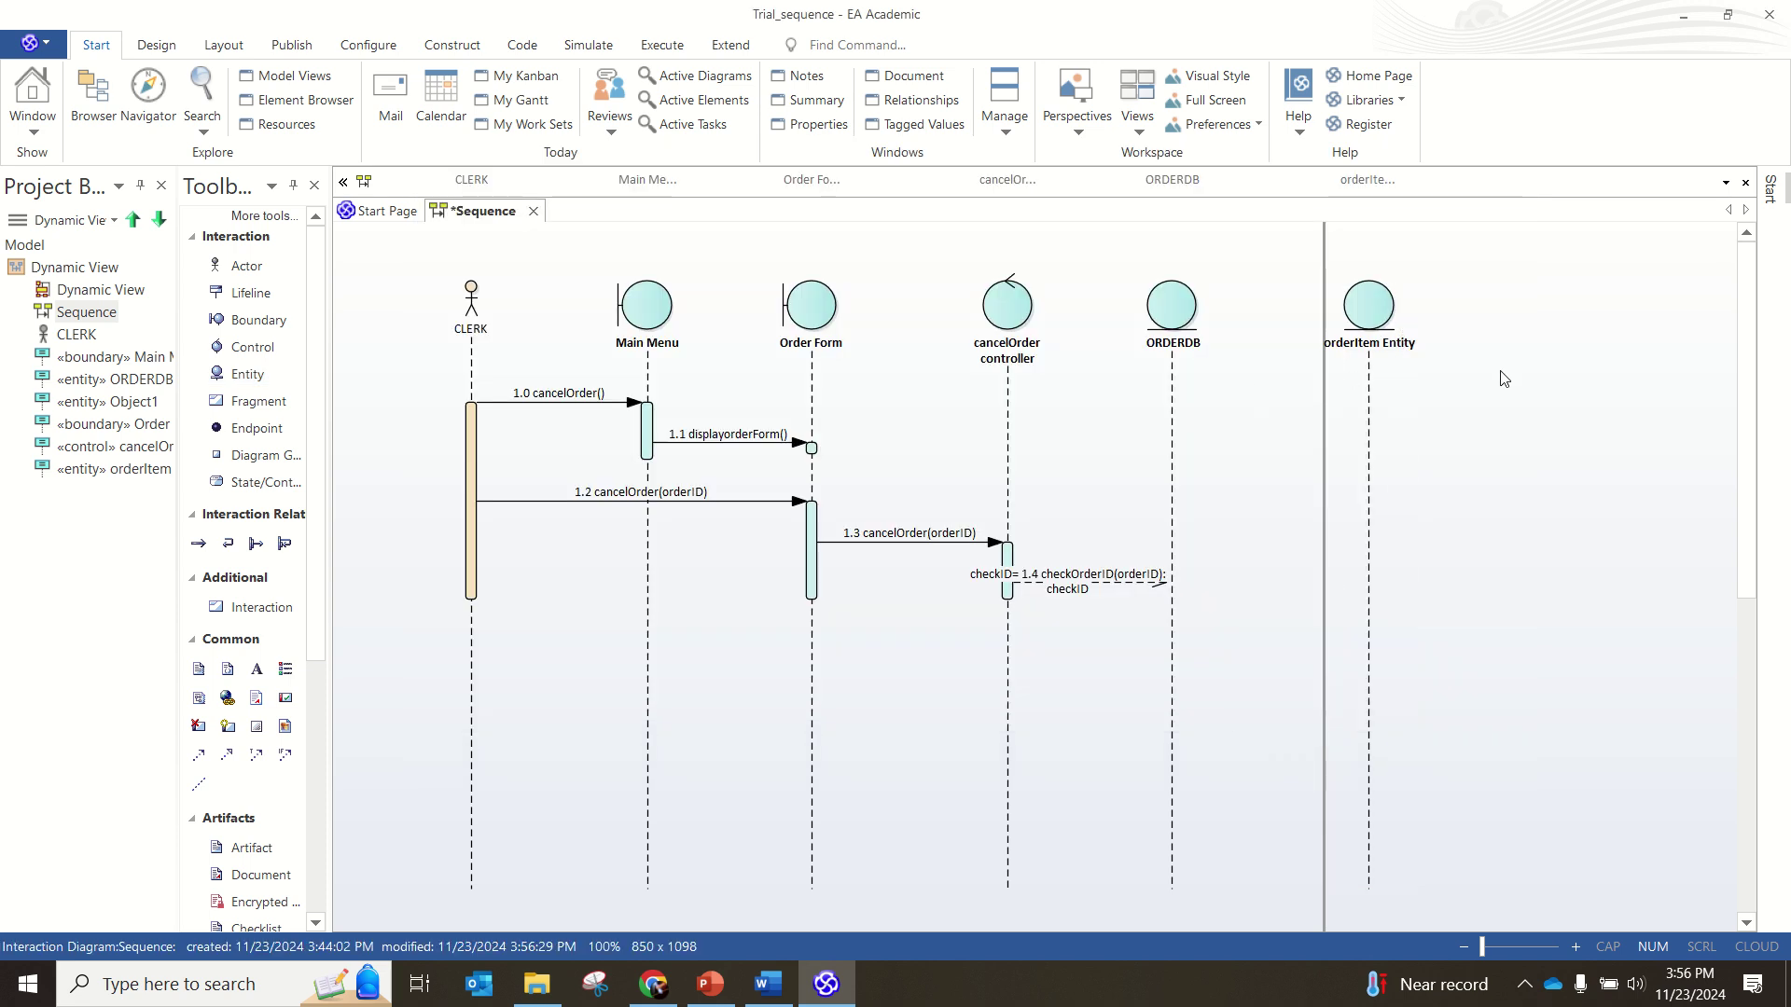
{"action": "left_click", "coordinate": [1175, 587]}
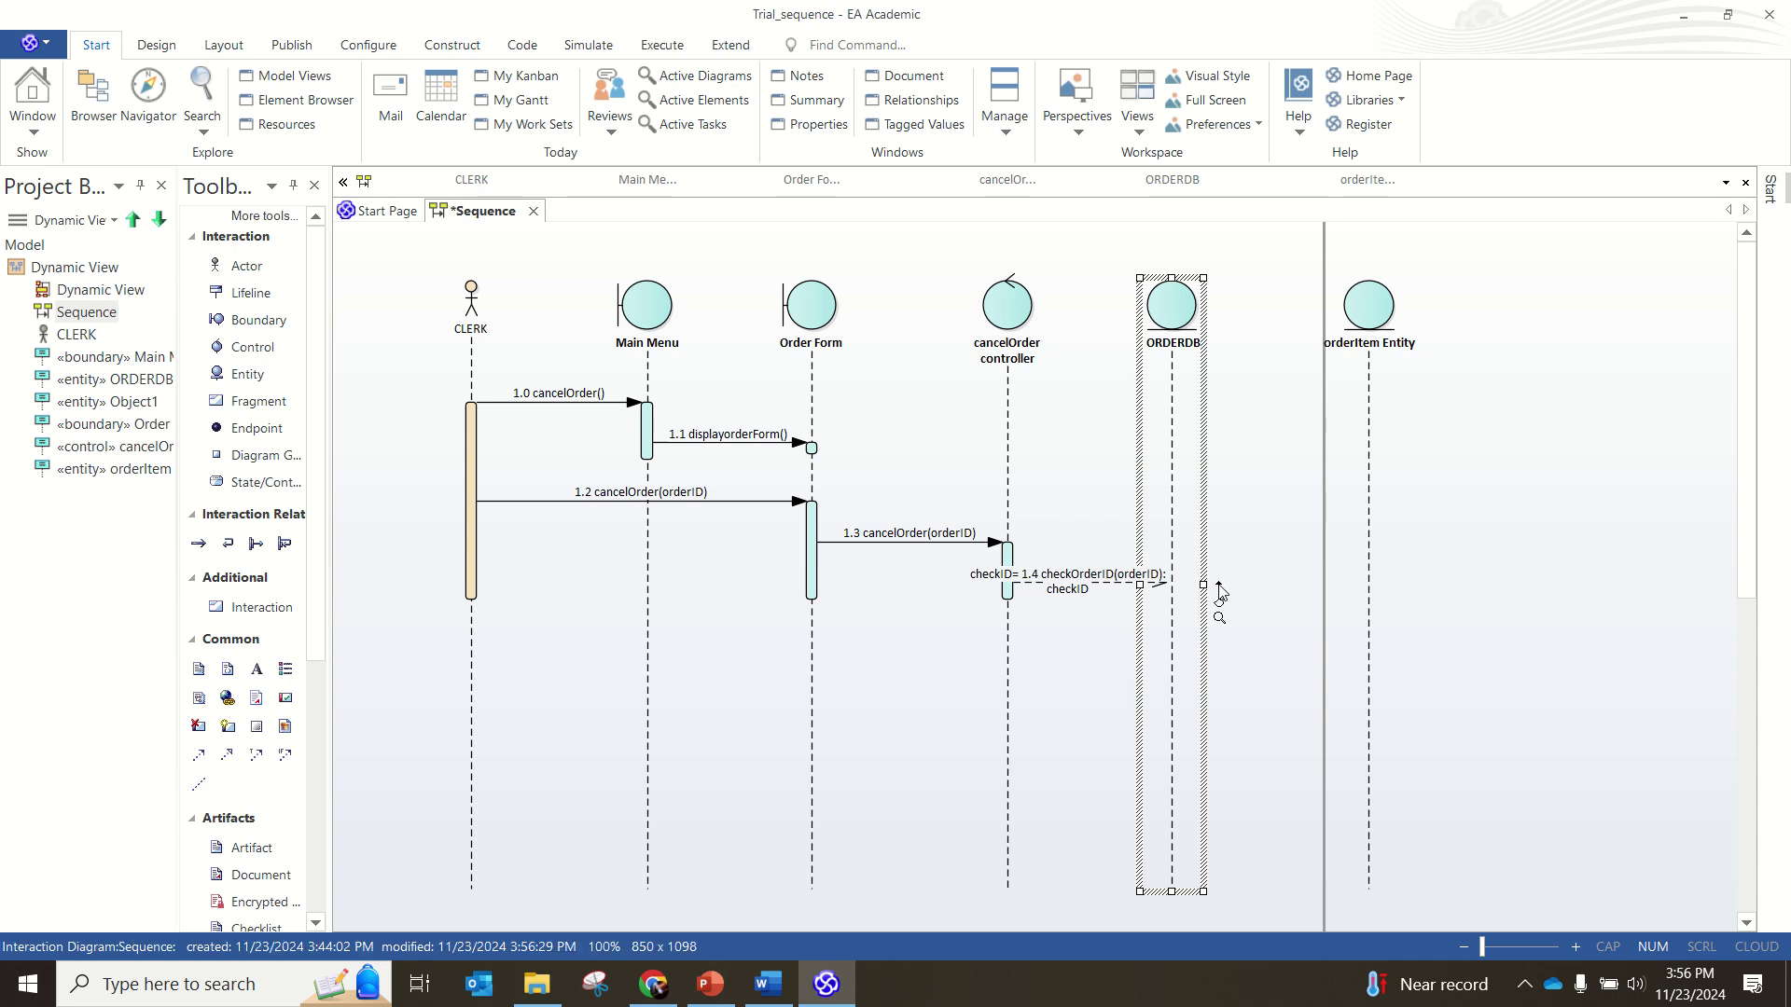
{"action": "left_click_drag", "start_coordinate": [1212, 586], "coordinate": [1364, 622]}
{"action": "left_click", "coordinate": [1292, 592]}
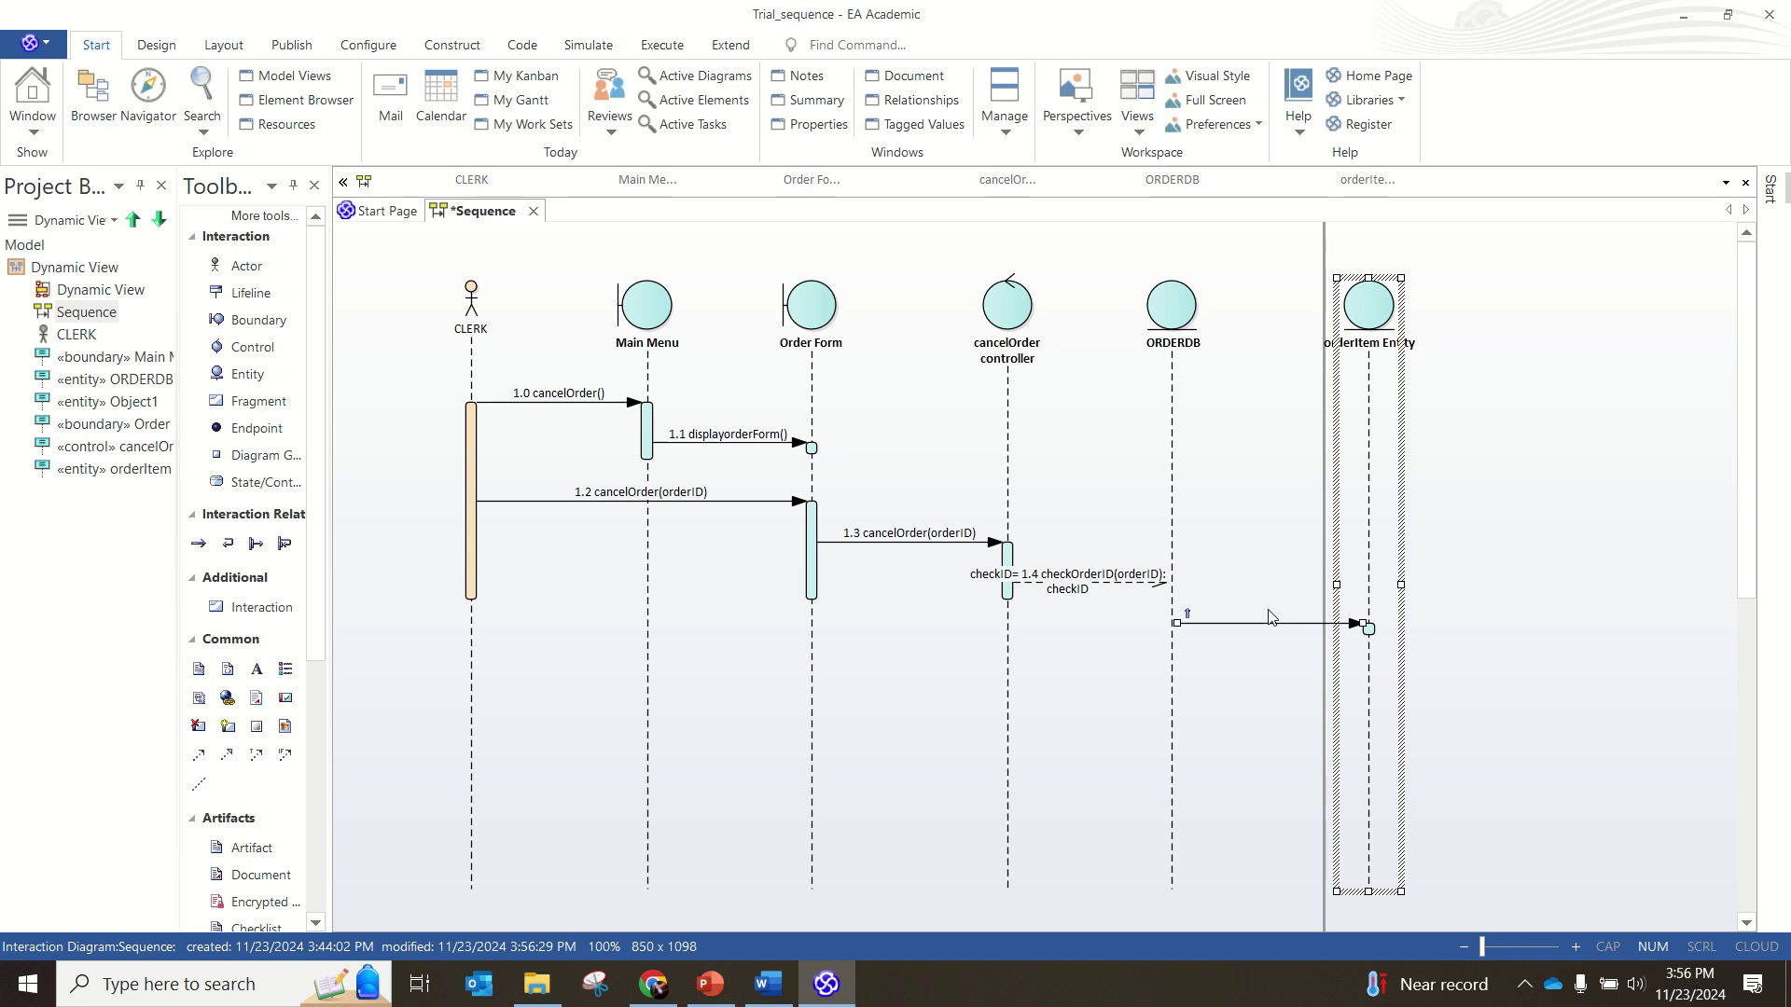
{"action": "double_click", "coordinate": [1266, 623]}
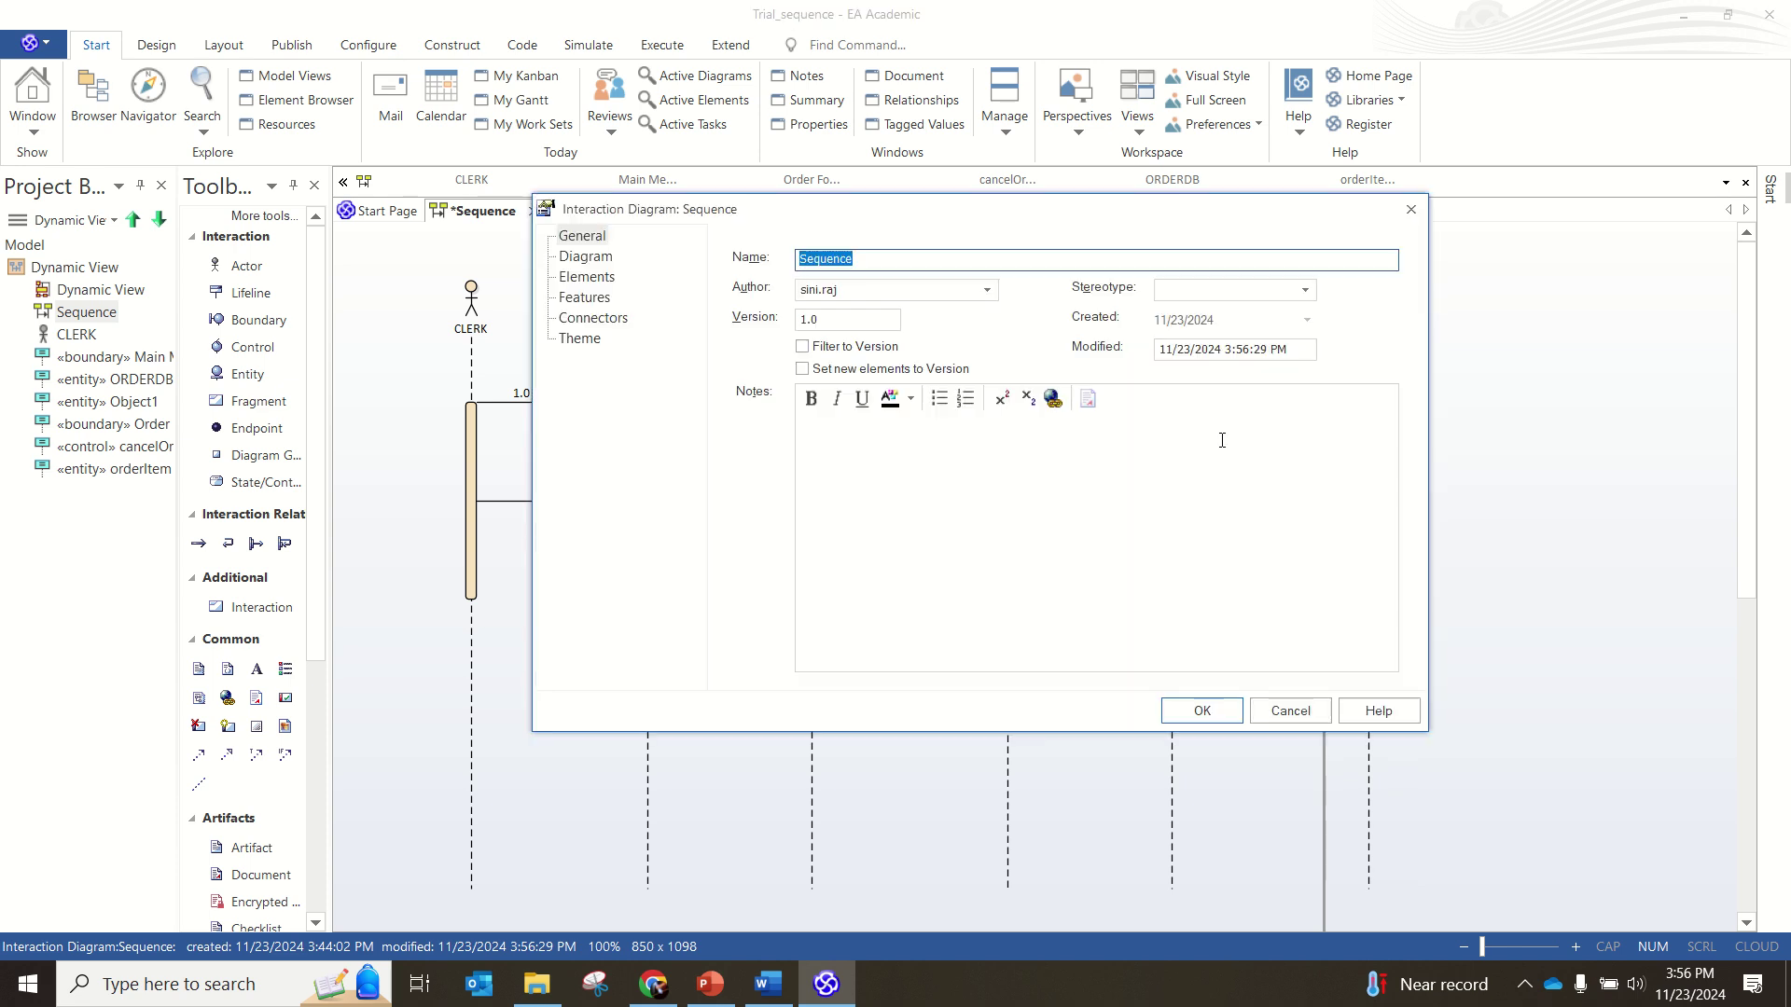
{"action": "left_click", "coordinate": [1411, 209]}
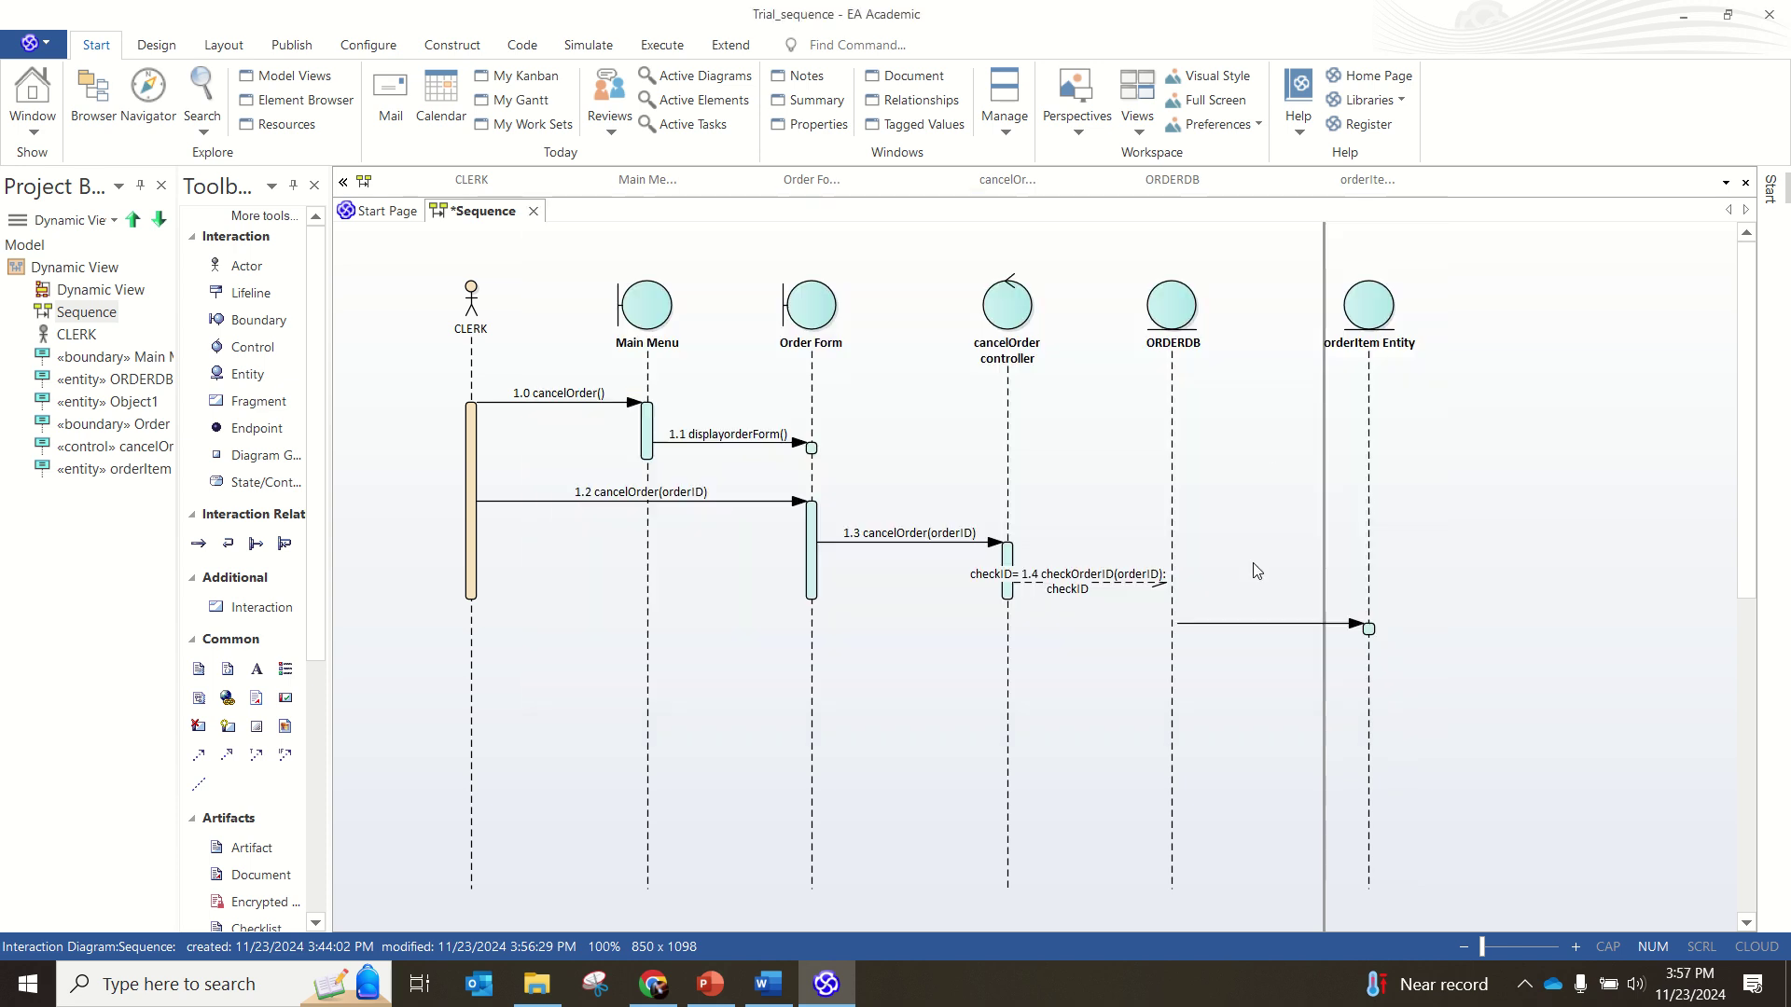
Step: Name the message from ORDERDB to orderItem Entity checkorderItem and give it the parameter orderid
{"action": "double_click", "coordinate": [1243, 624]}
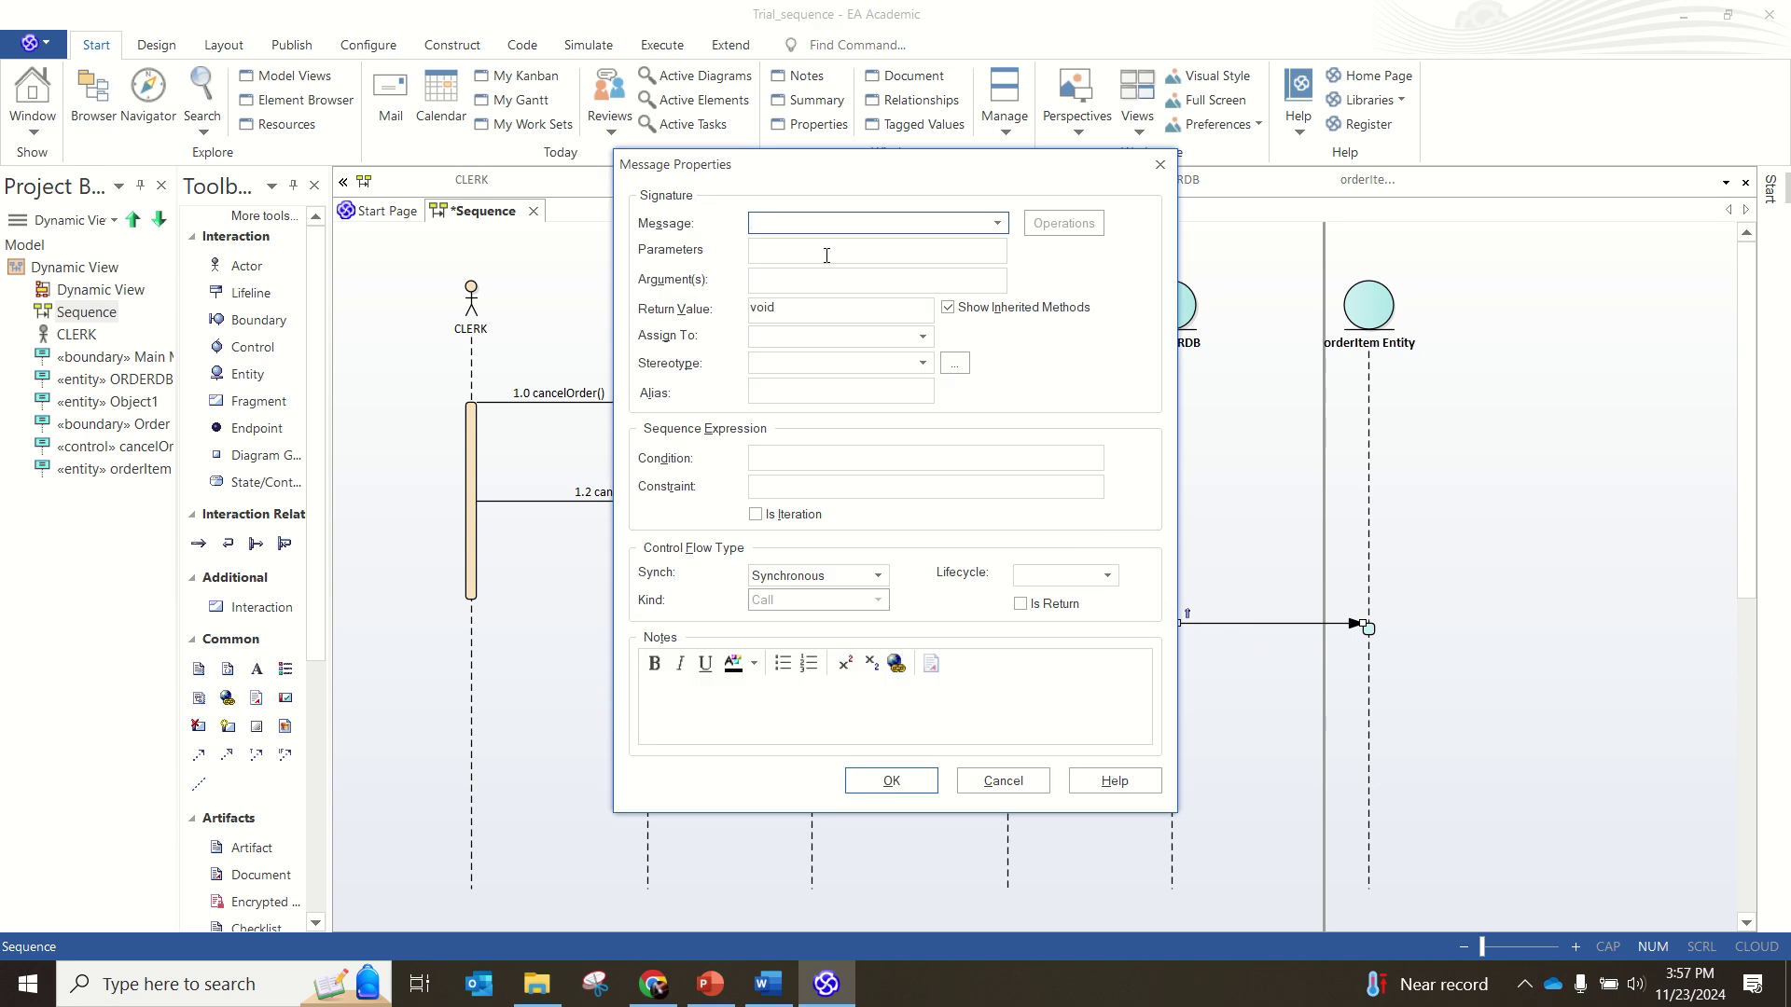
{"action": "type", "text": "checkorderItem"}
{"action": "left_click", "coordinate": [866, 259]}
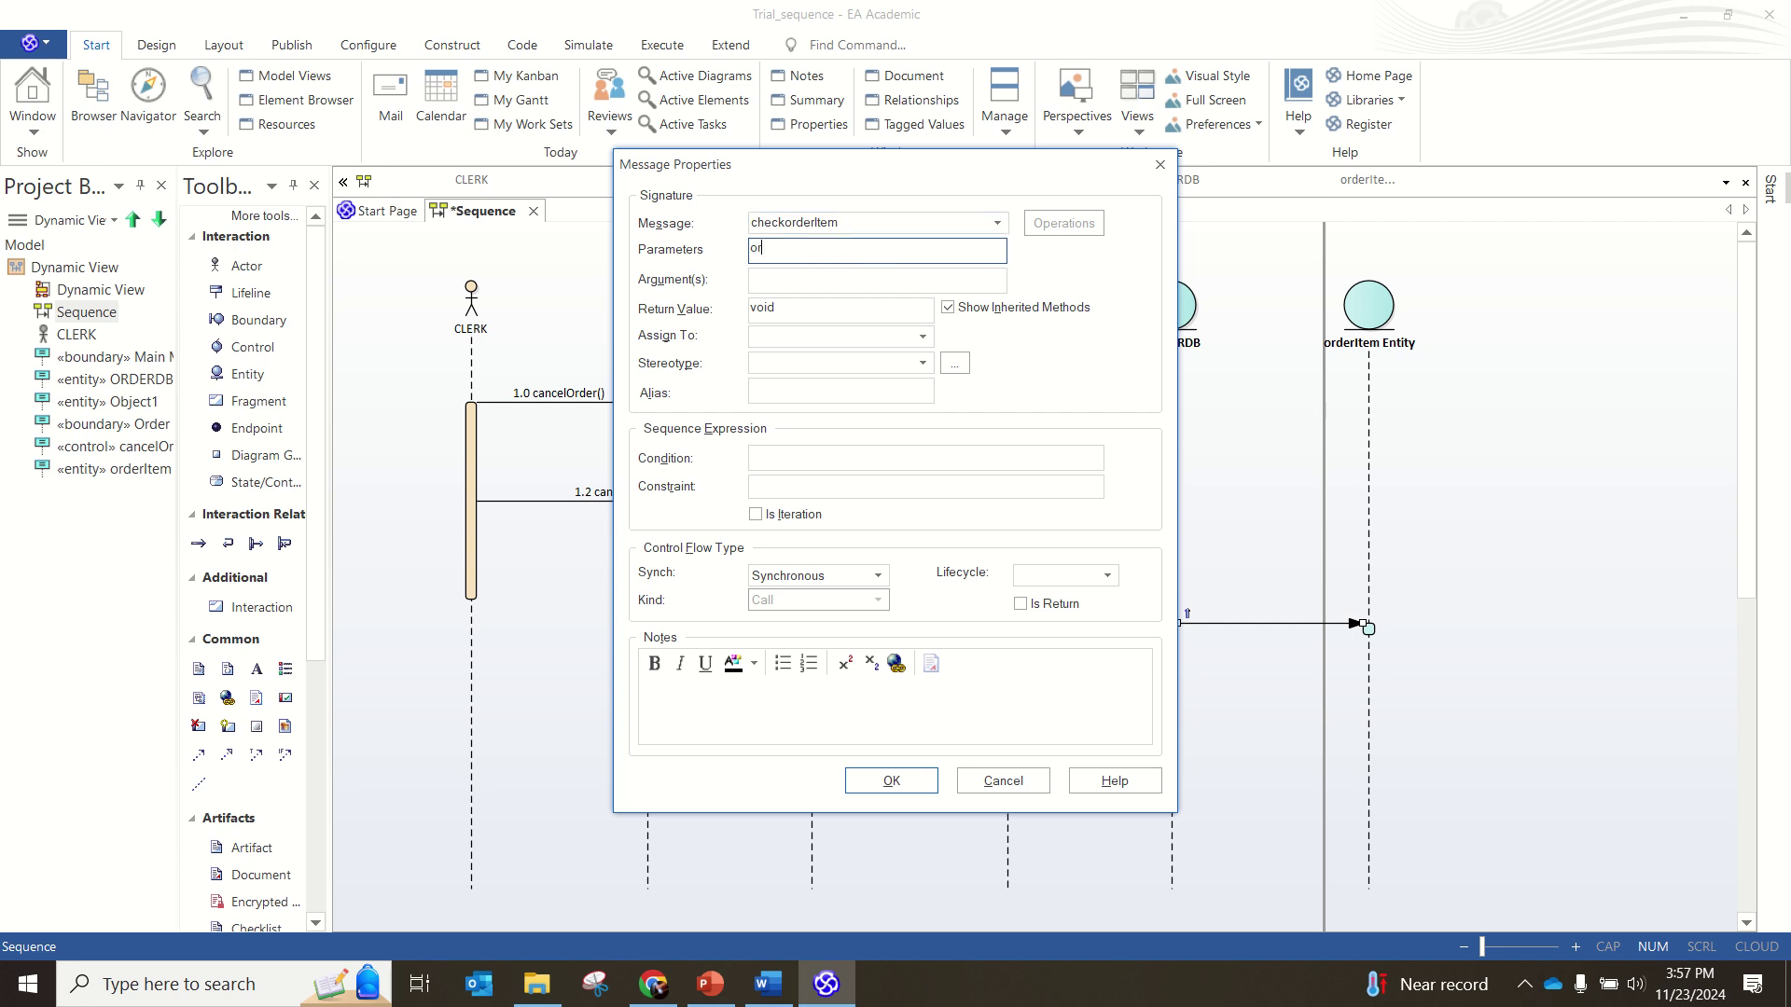
{"action": "type", "text": "orderid"}
Step: Set the return value of the checkorderItem message to checkorderitemid
{"action": "left_click", "coordinate": [898, 316]}
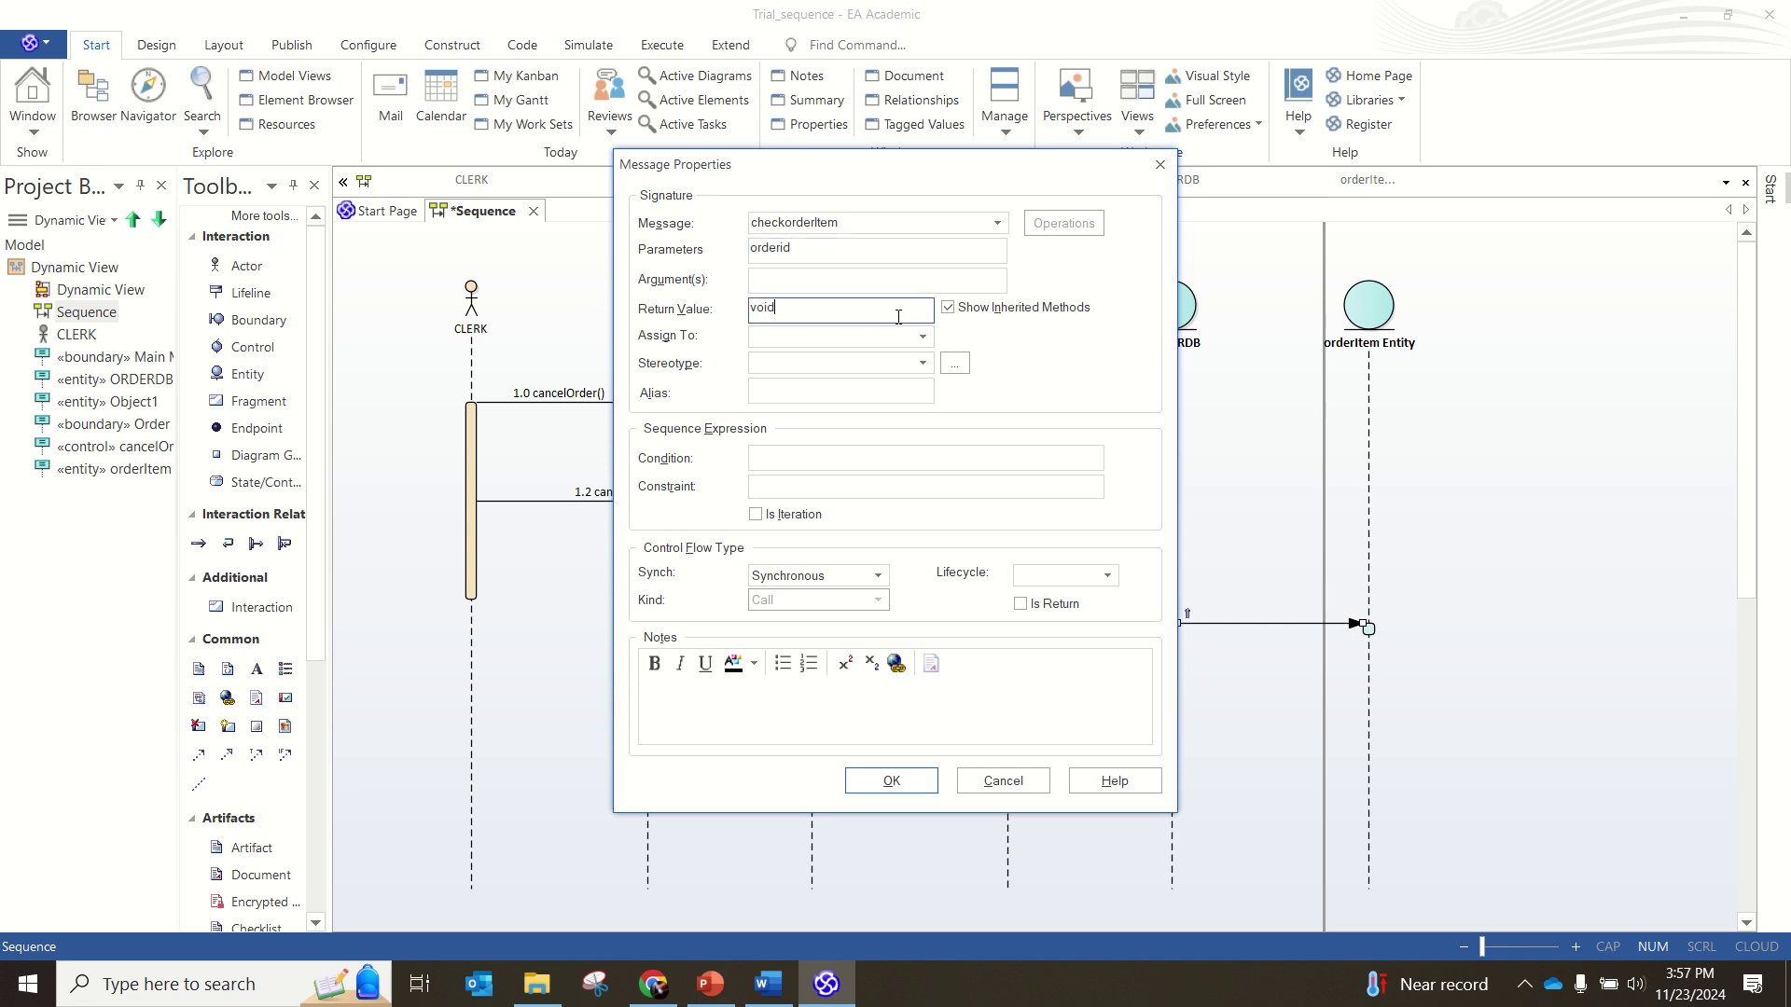
{"action": "key", "text": "BackSpace"}
{"action": "key", "text": "BackSpace"}
{"action": "key", "text": "BackSpace"}
{"action": "type", "text": "checki"}
{"action": "type", "text": "rderityem"}
{"action": "key", "text": "BackSpace"}
{"action": "key", "text": "BackSpace"}
{"action": "key", "text": "BackSpace"}
{"action": "type", "text": "em"}
{"action": "left_click", "coordinate": [839, 312]}
{"action": "key", "text": "BackSpace"}
{"action": "left_click", "coordinate": [843, 333]}
{"action": "left_click", "coordinate": [829, 308]}
{"action": "key", "text": "BackSpace"}
{"action": "type", "text": "m"}
Step: Assign the result of the checkorderItem message to checkorderitemid
{"action": "left_click", "coordinate": [817, 339]}
{"action": "type", "text": "chec"}
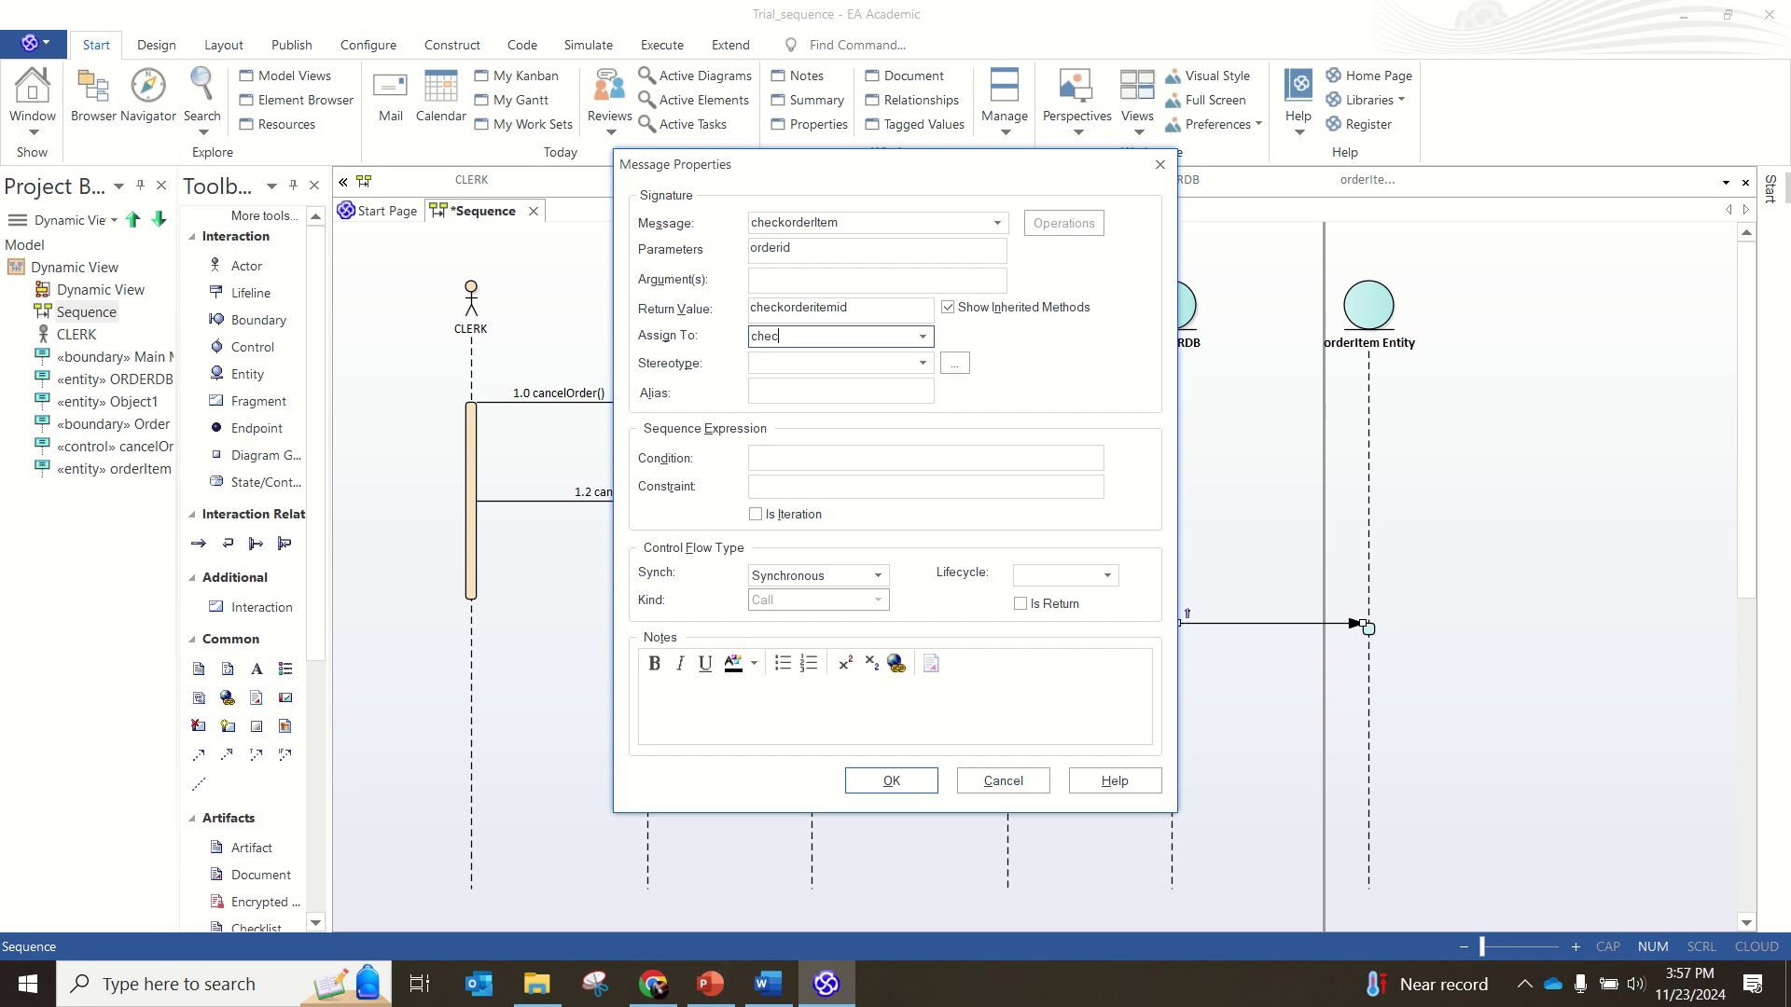
{"action": "type", "text": "korderitemid"}
Step: Change the message's parameter to orderitemid, shorten its name to checkorder, and apply the message properties
{"action": "left_click", "coordinate": [781, 252]}
{"action": "type", "text": "item"}
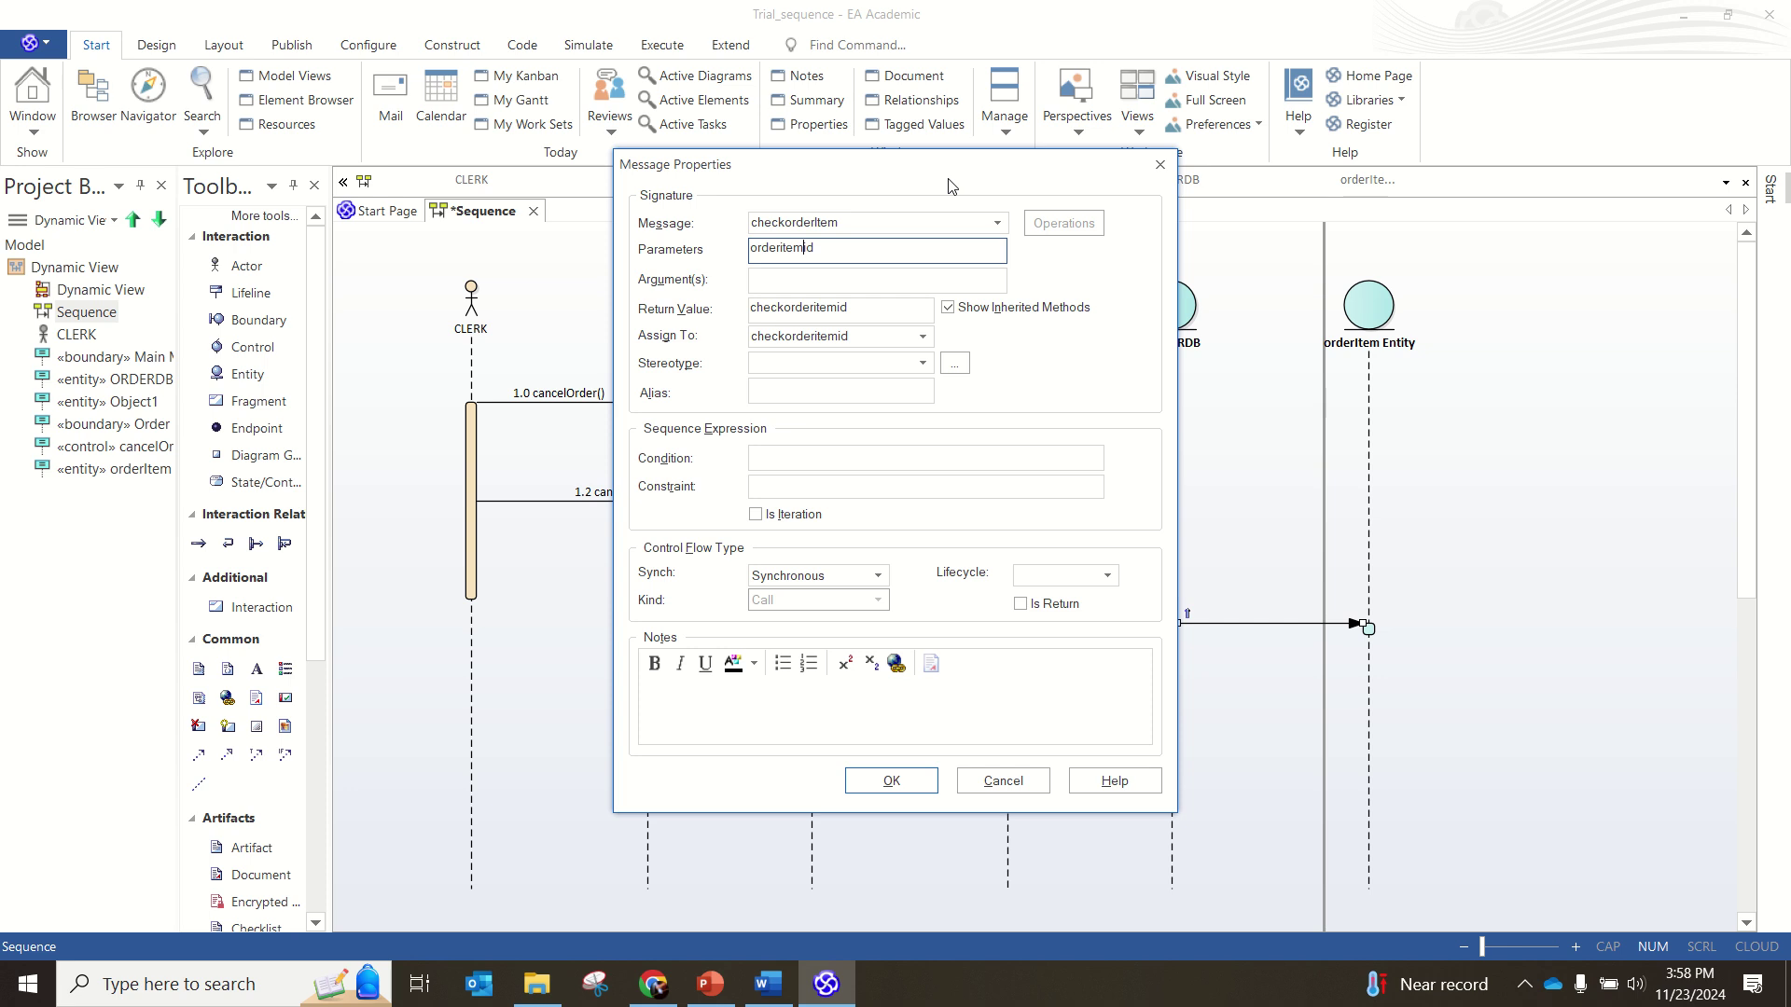
{"action": "left_click", "coordinate": [870, 224]}
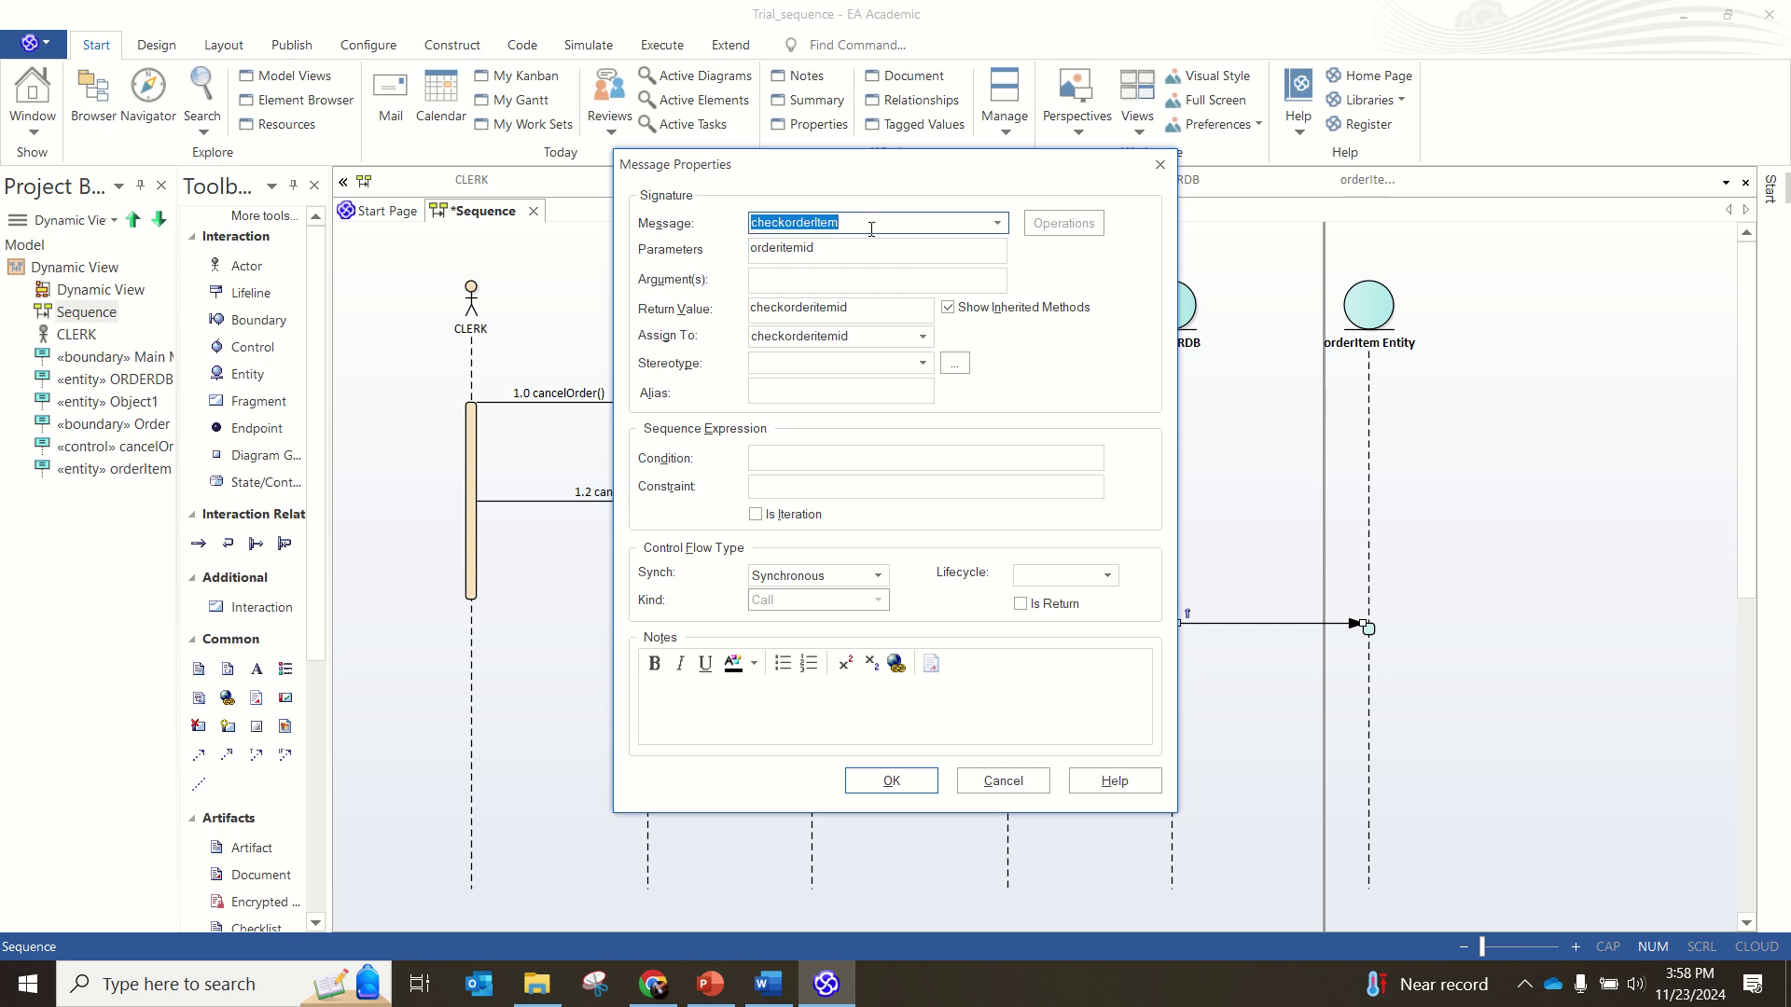
{"action": "left_click", "coordinate": [870, 228]}
{"action": "key", "text": "BackSpace"}
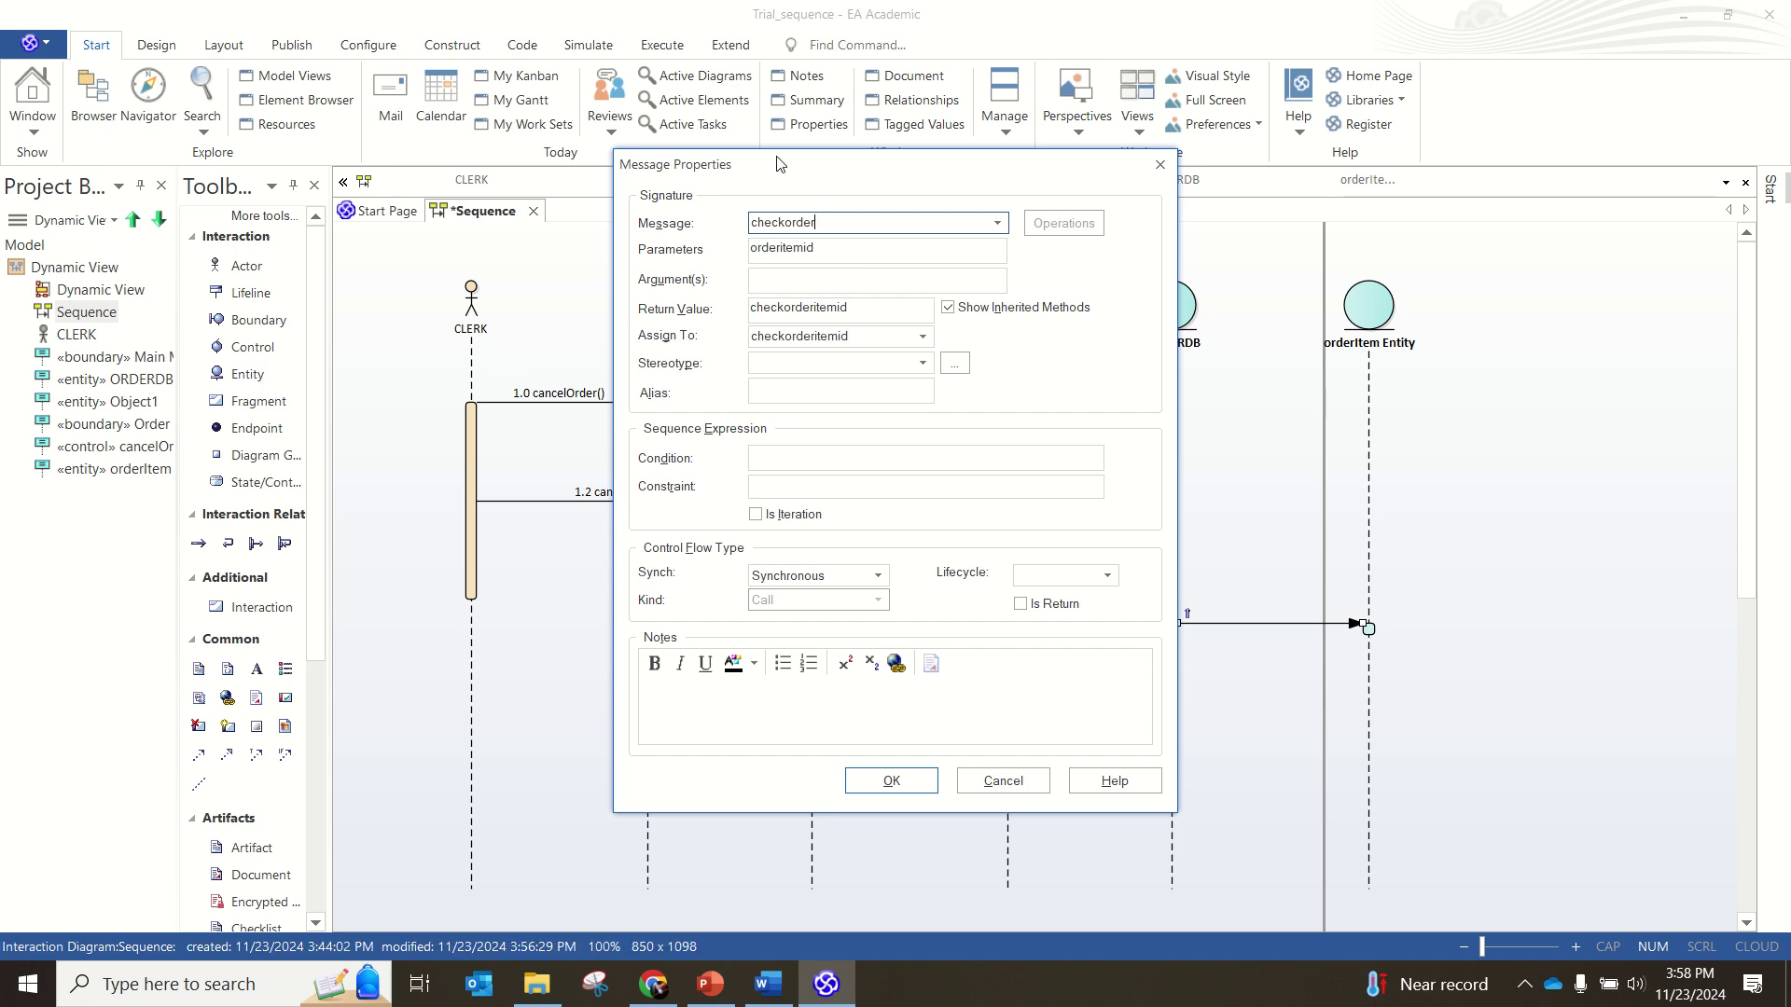
{"action": "left_click_drag", "start_coordinate": [779, 170], "coordinate": [1058, 190]}
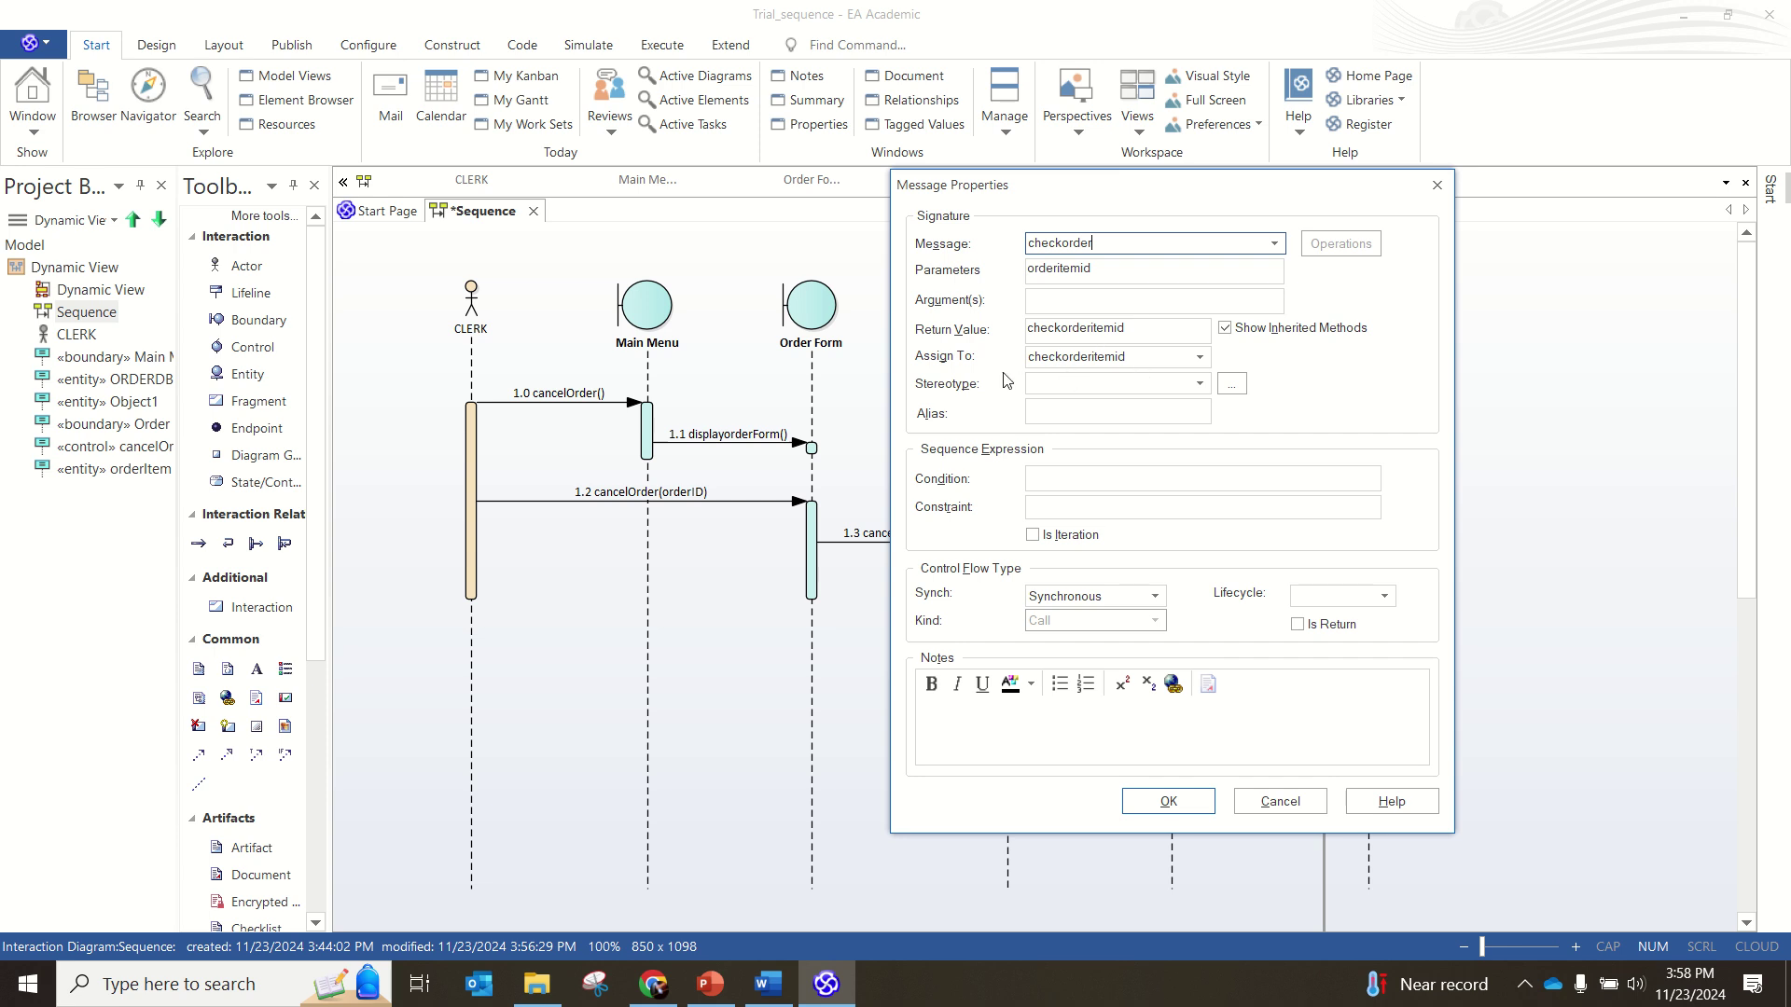
{"action": "left_click", "coordinate": [1171, 803]}
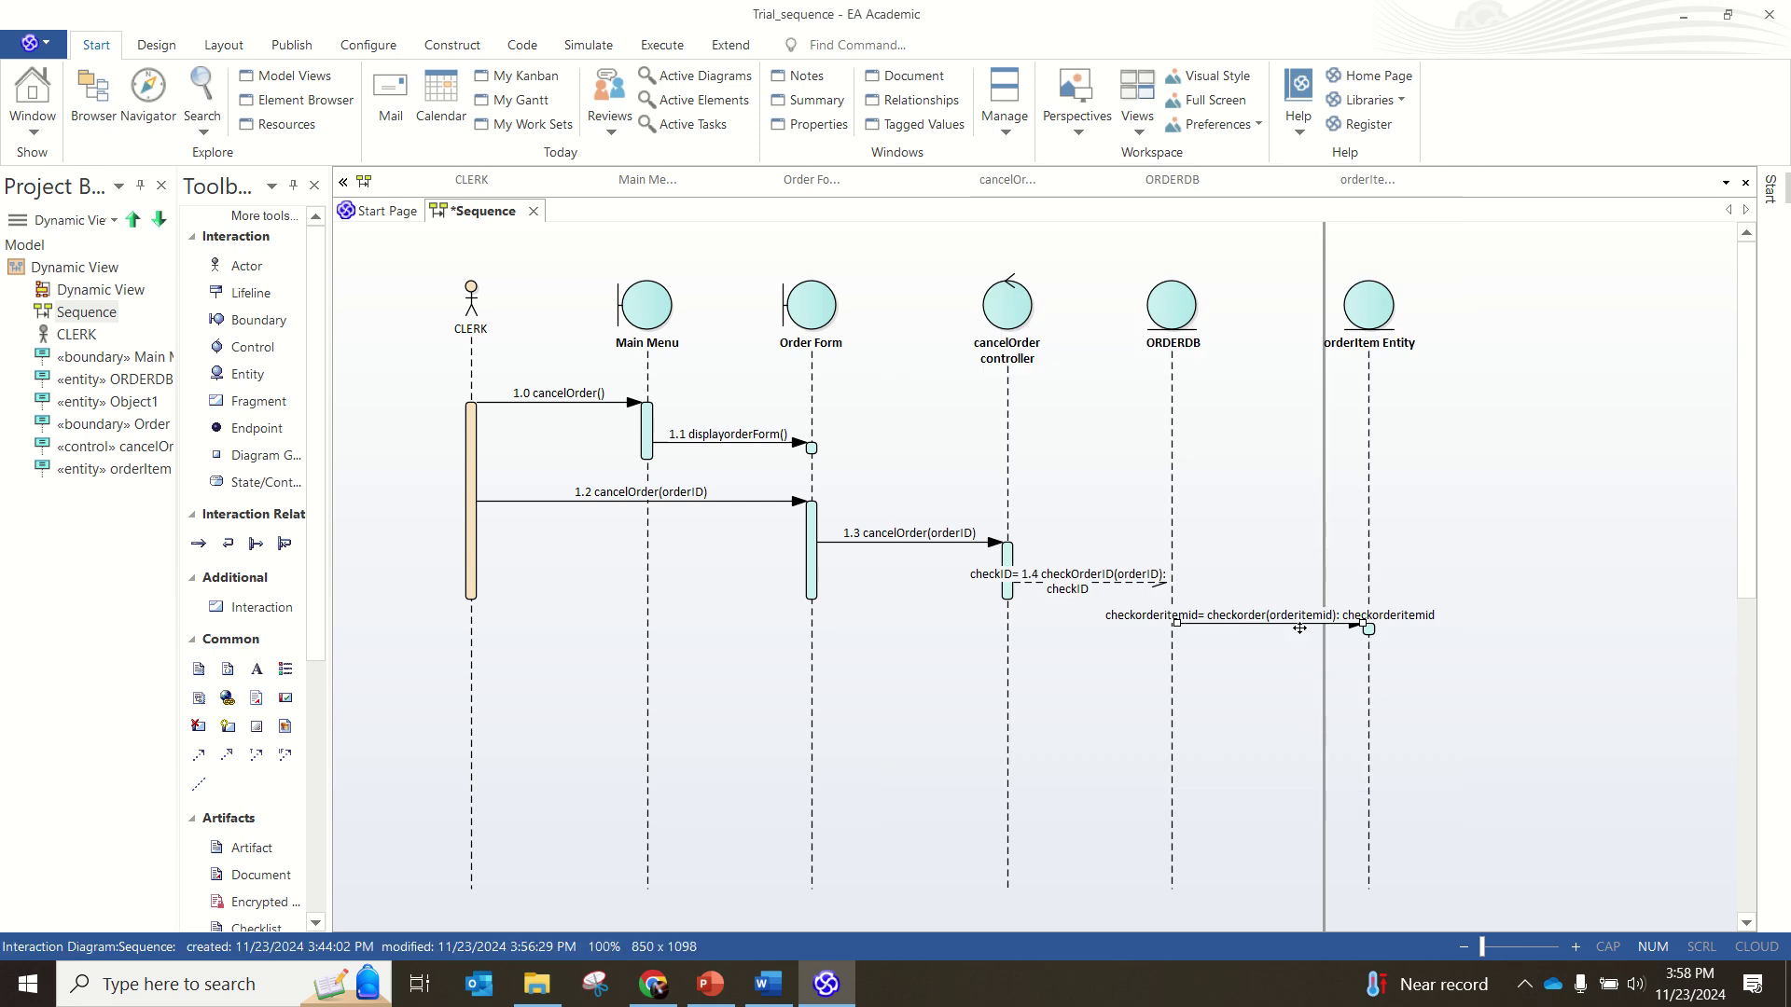
Step: Mark the checkorder message between ORDERDB and orderItem Entity as a return message
{"action": "right_click", "coordinate": [1299, 629]}
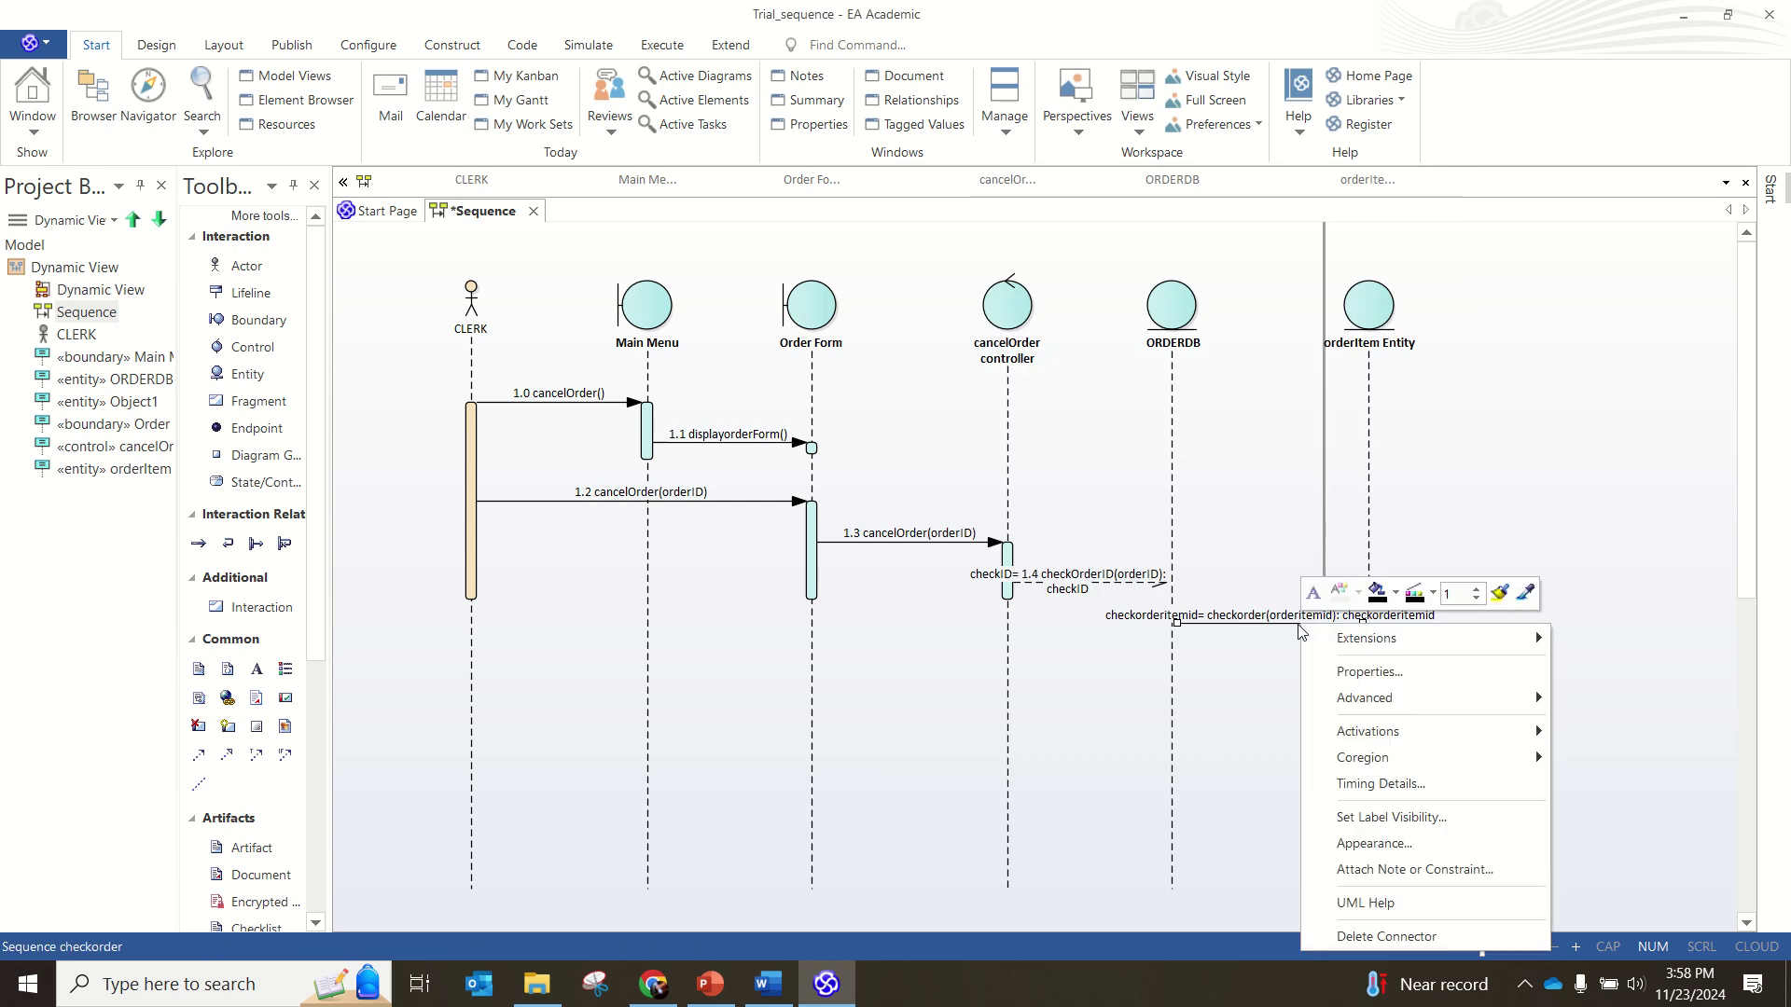
{"action": "double_click", "coordinate": [1300, 629]}
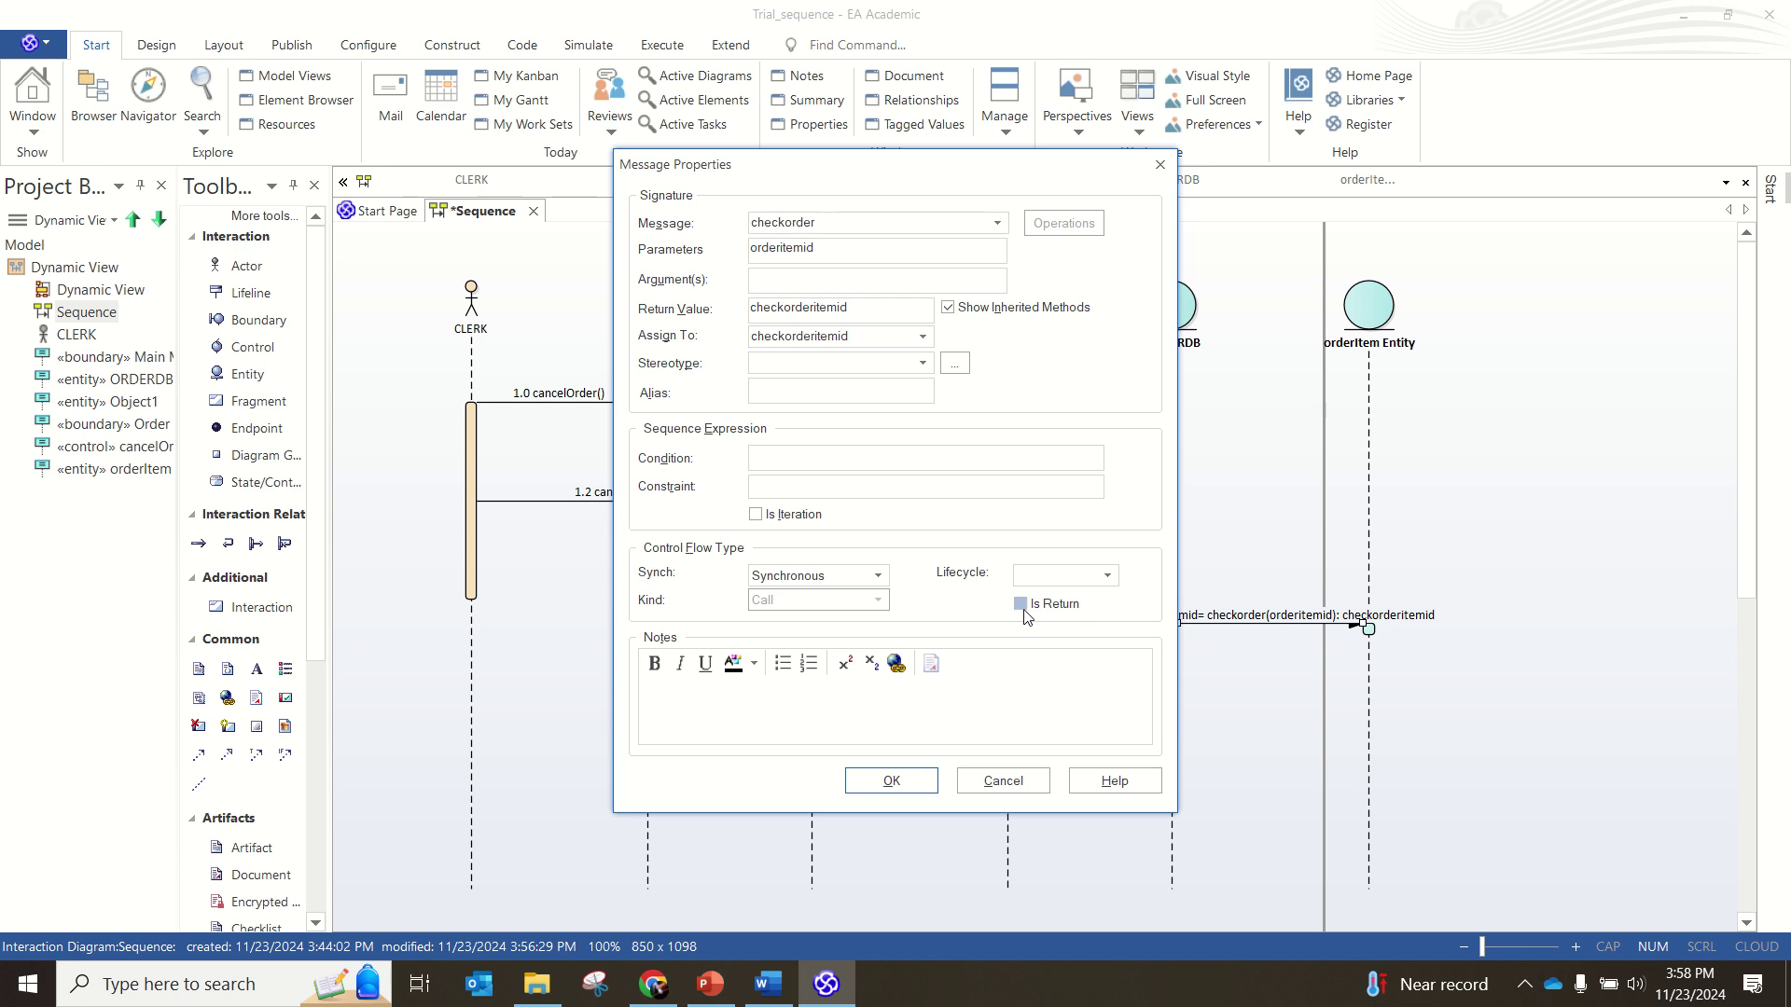
{"action": "left_click", "coordinate": [910, 783]}
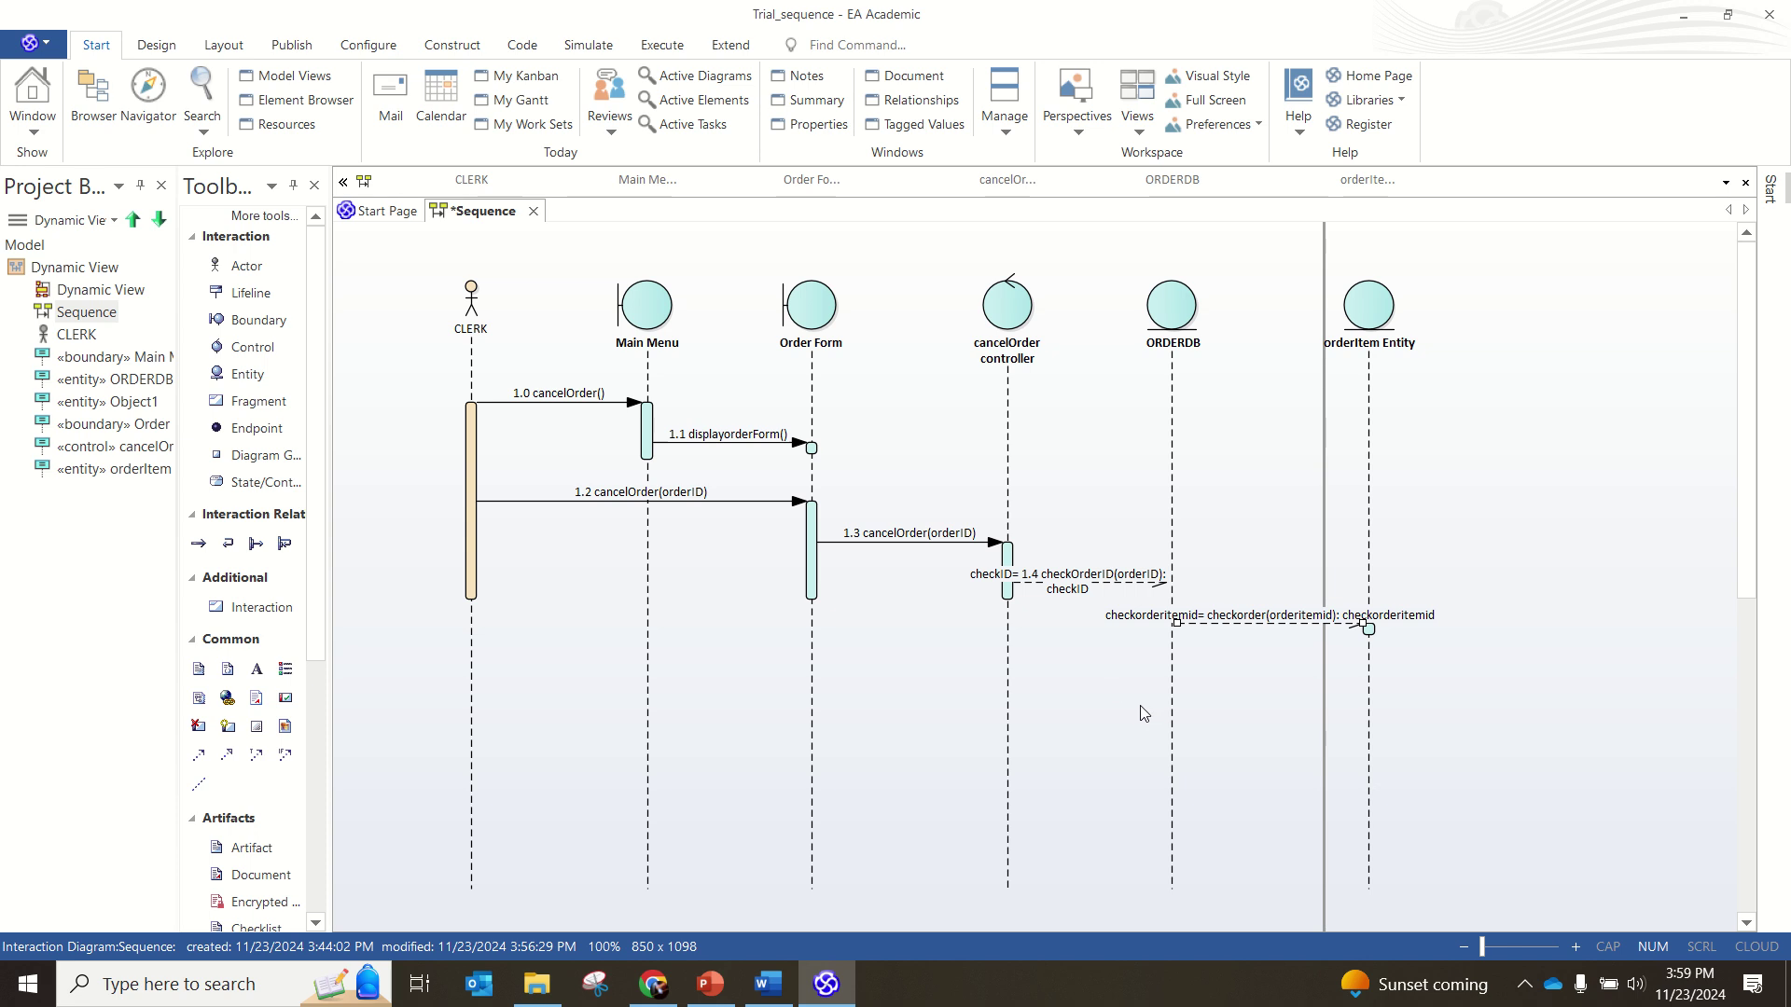
Step: Place a combined fragment of type loop over the ORDERDB and orderItem Entity lifelines, below the checkorder message
{"action": "scroll", "coordinate": [1145, 706], "scroll_direction": "down", "scroll_amount": 3}
{"action": "scroll", "coordinate": [1145, 706], "scroll_direction": "up", "scroll_amount": 3}
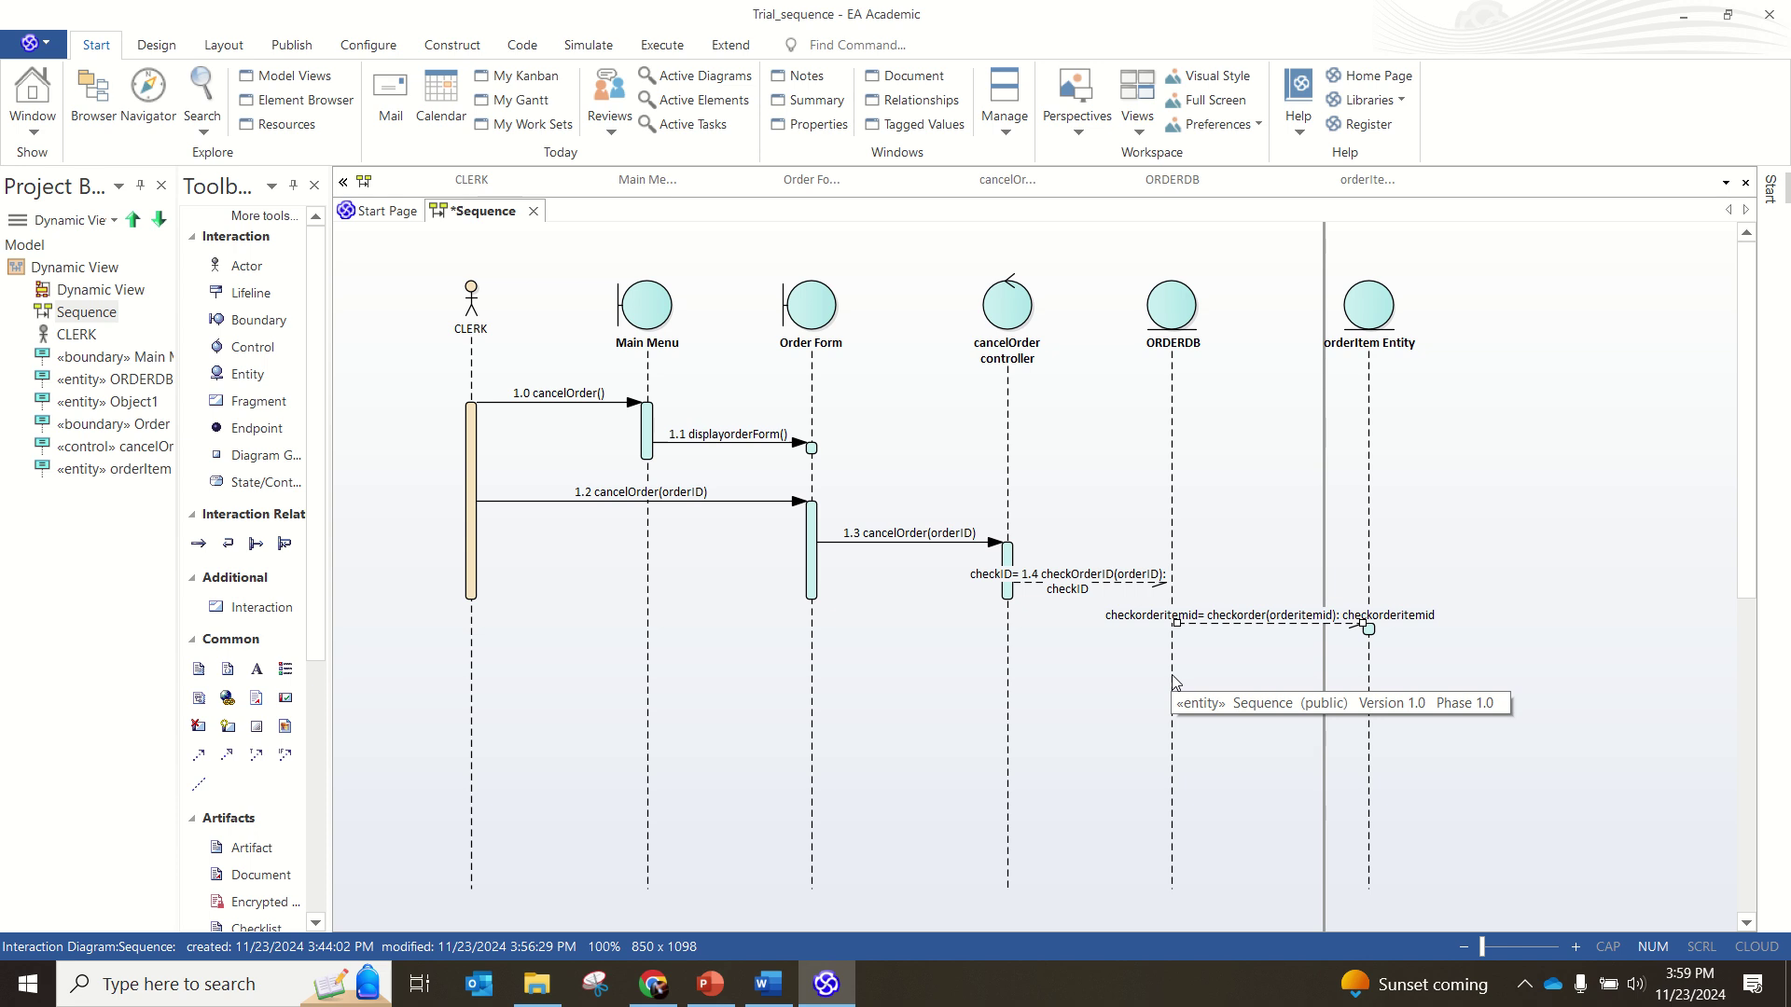
{"action": "left_click", "coordinate": [1174, 682]}
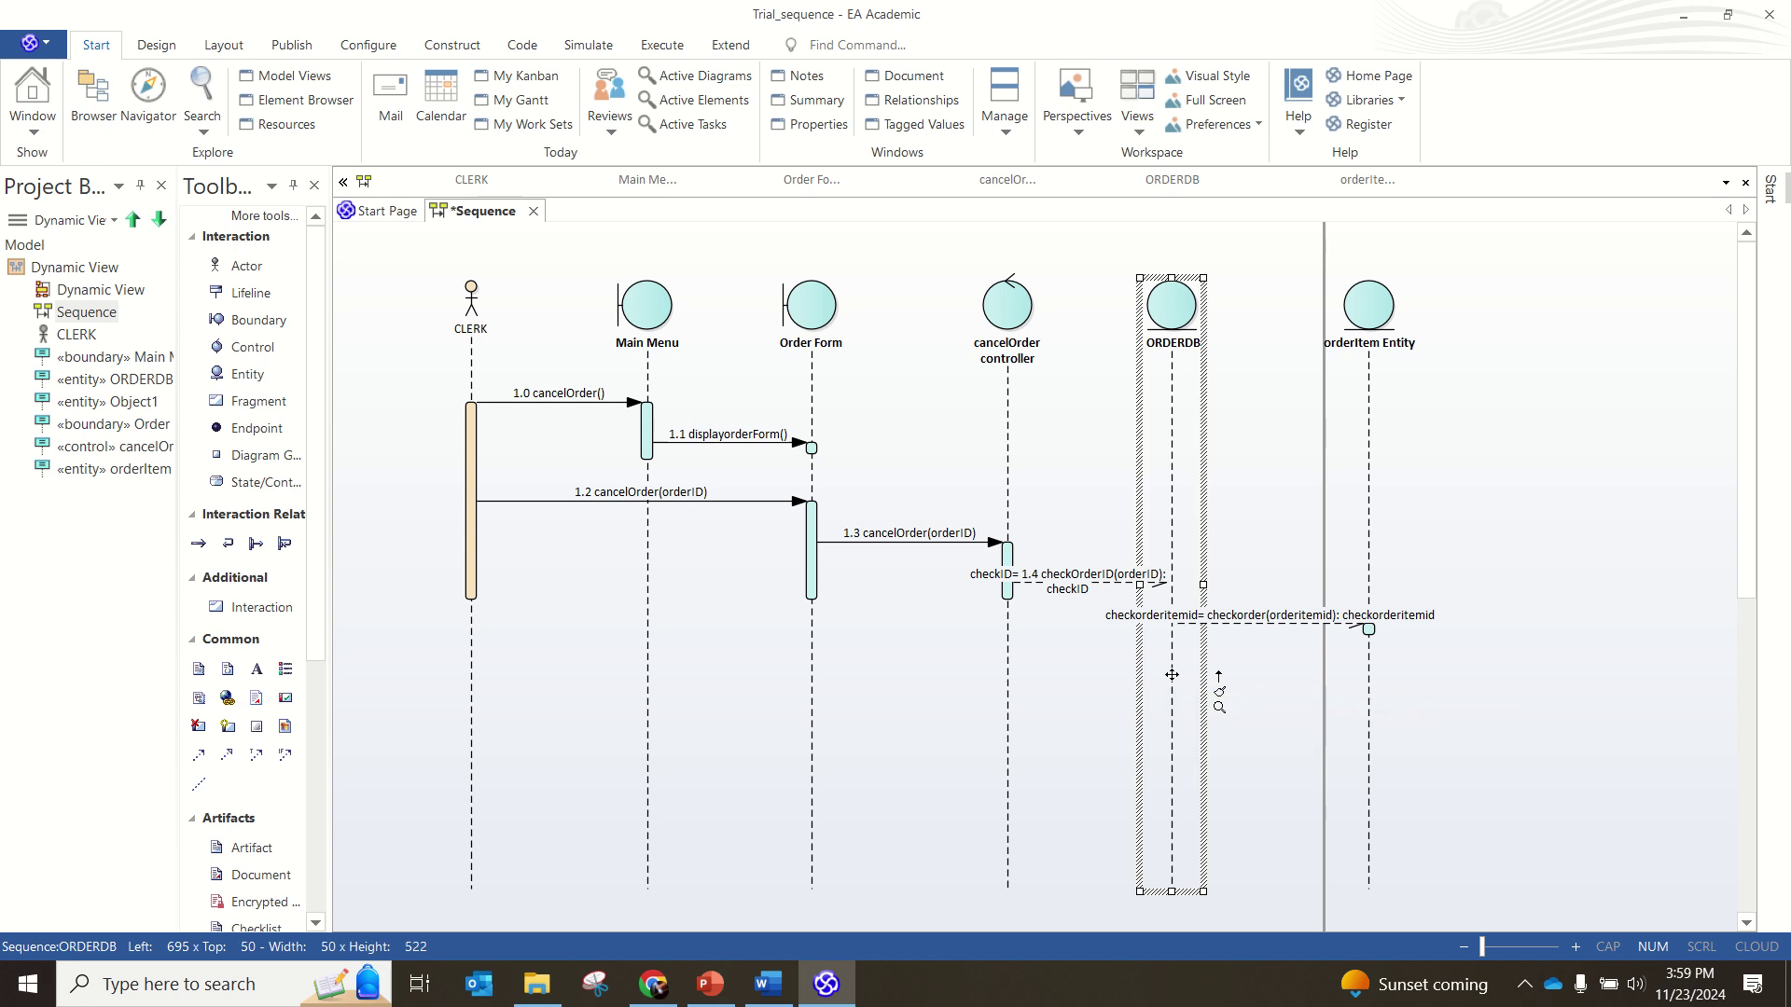
{"action": "left_click", "coordinate": [1114, 681]}
{"action": "left_click", "coordinate": [255, 401]}
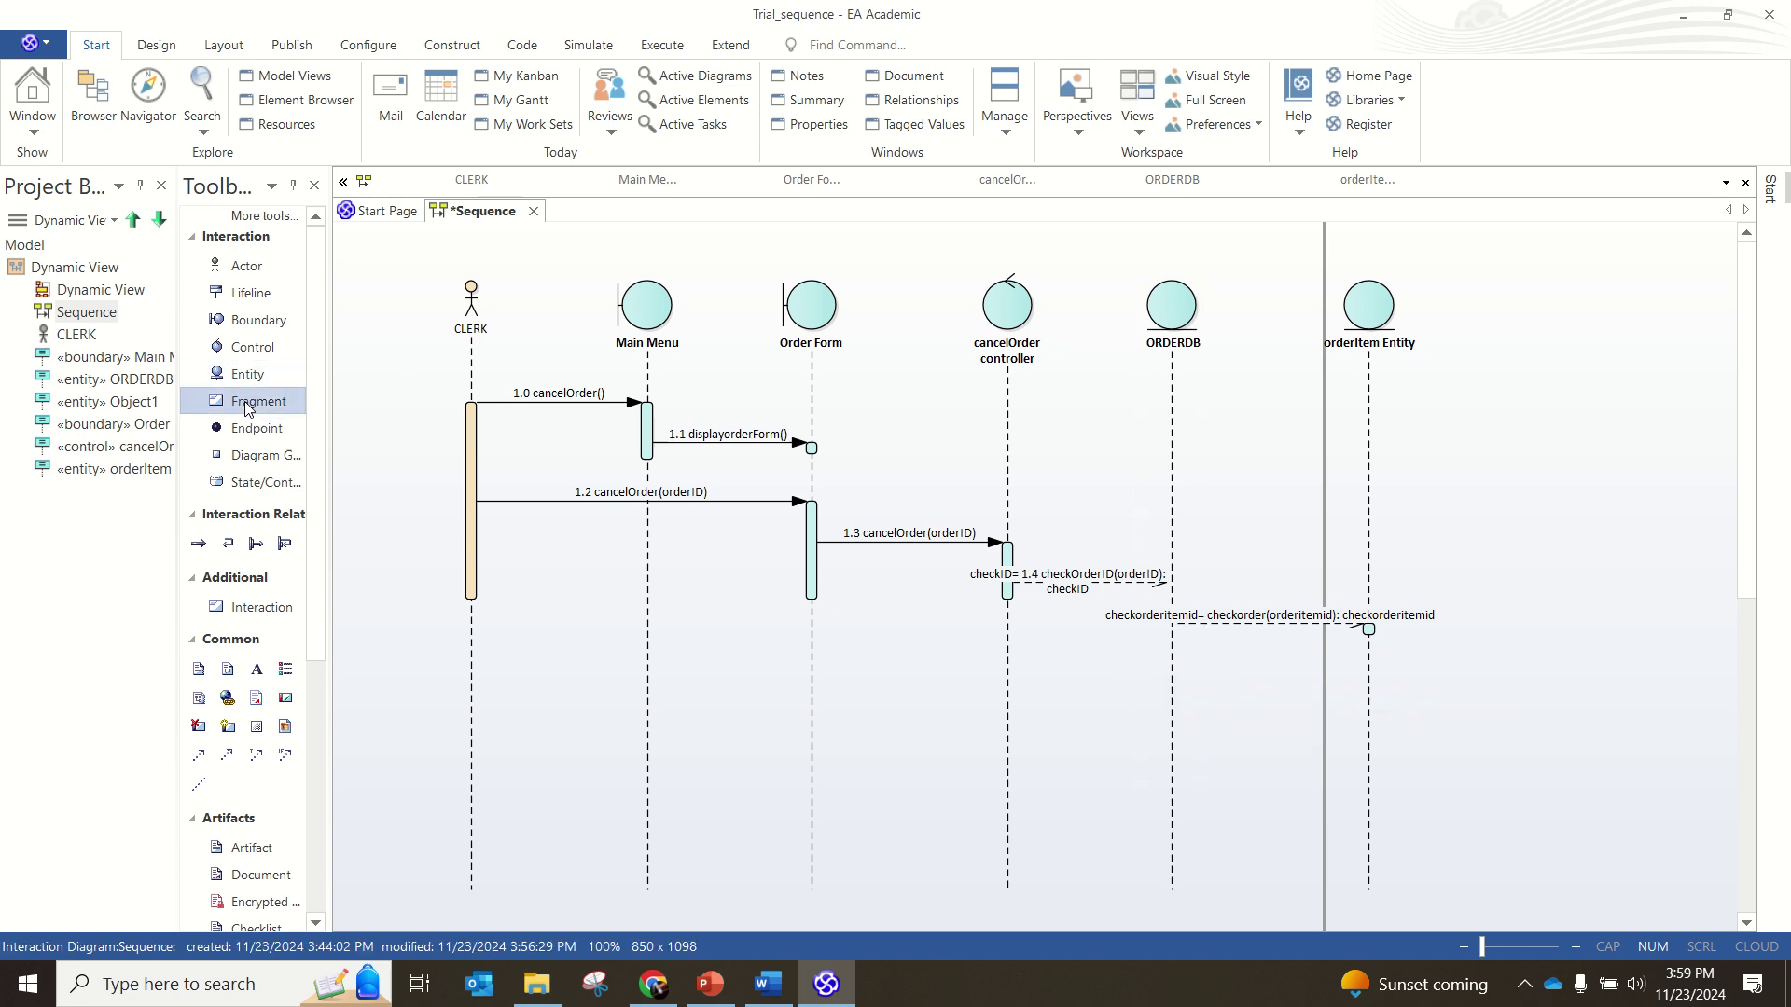
{"action": "left_click", "coordinate": [1151, 673]}
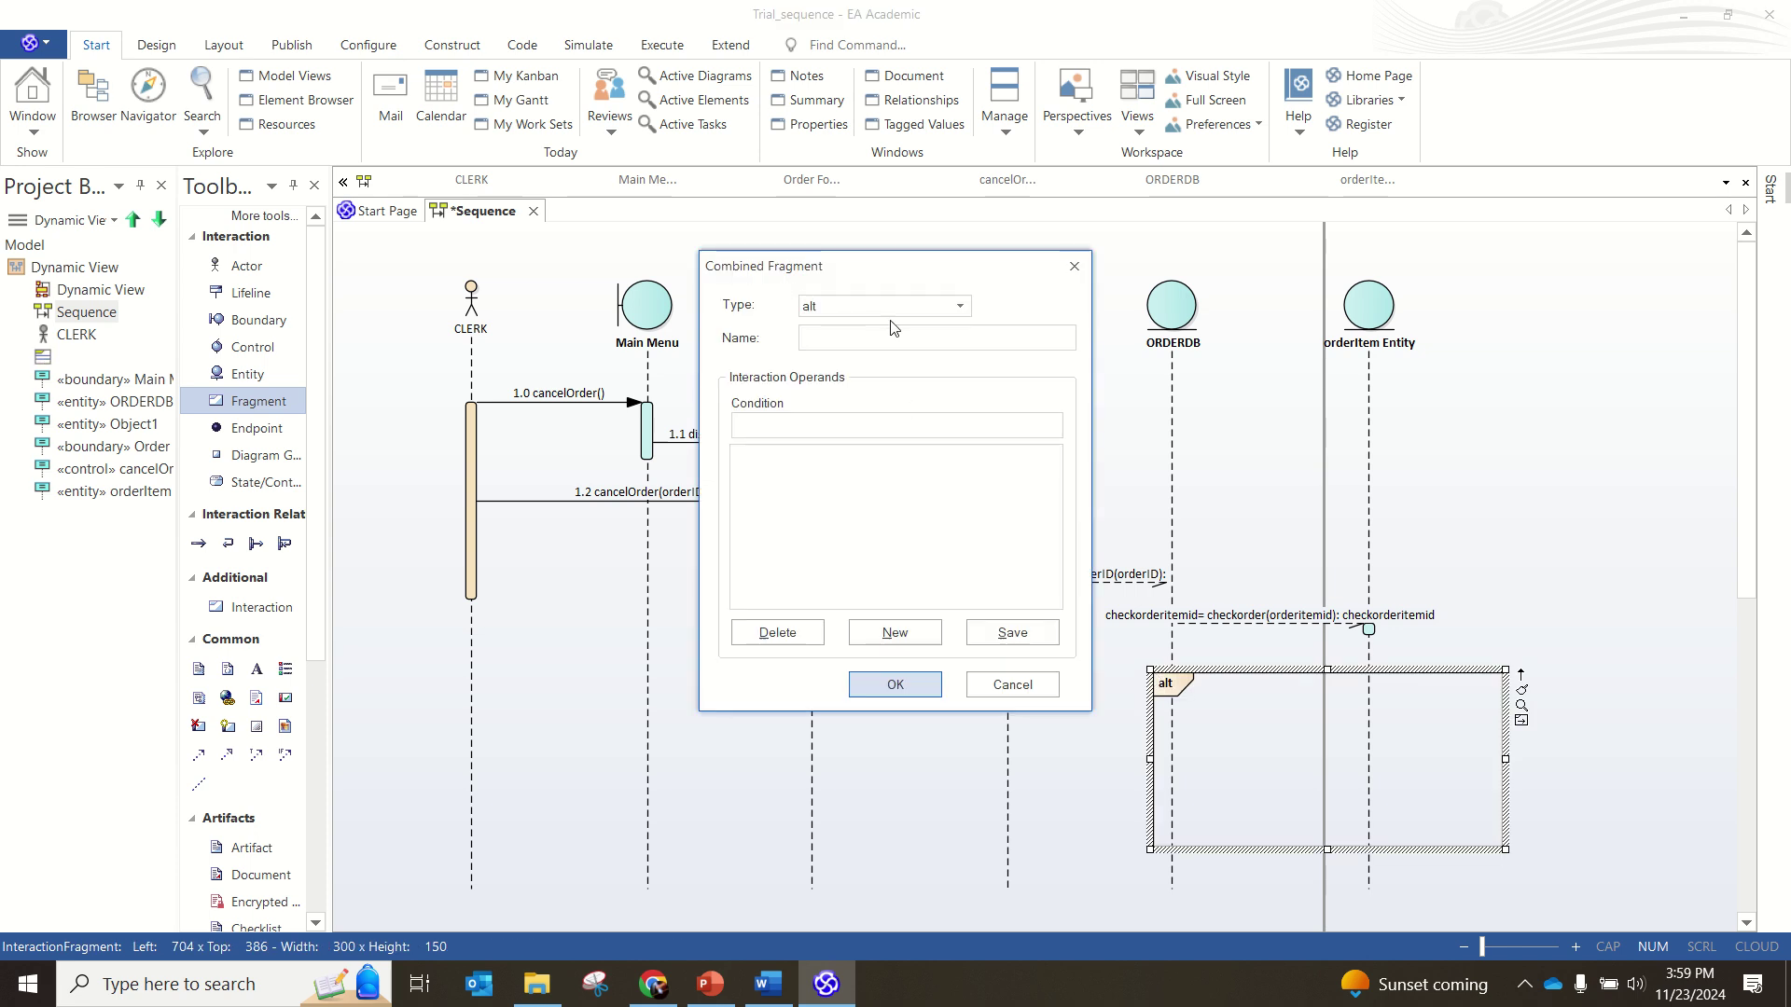
{"action": "left_click", "coordinate": [960, 307]}
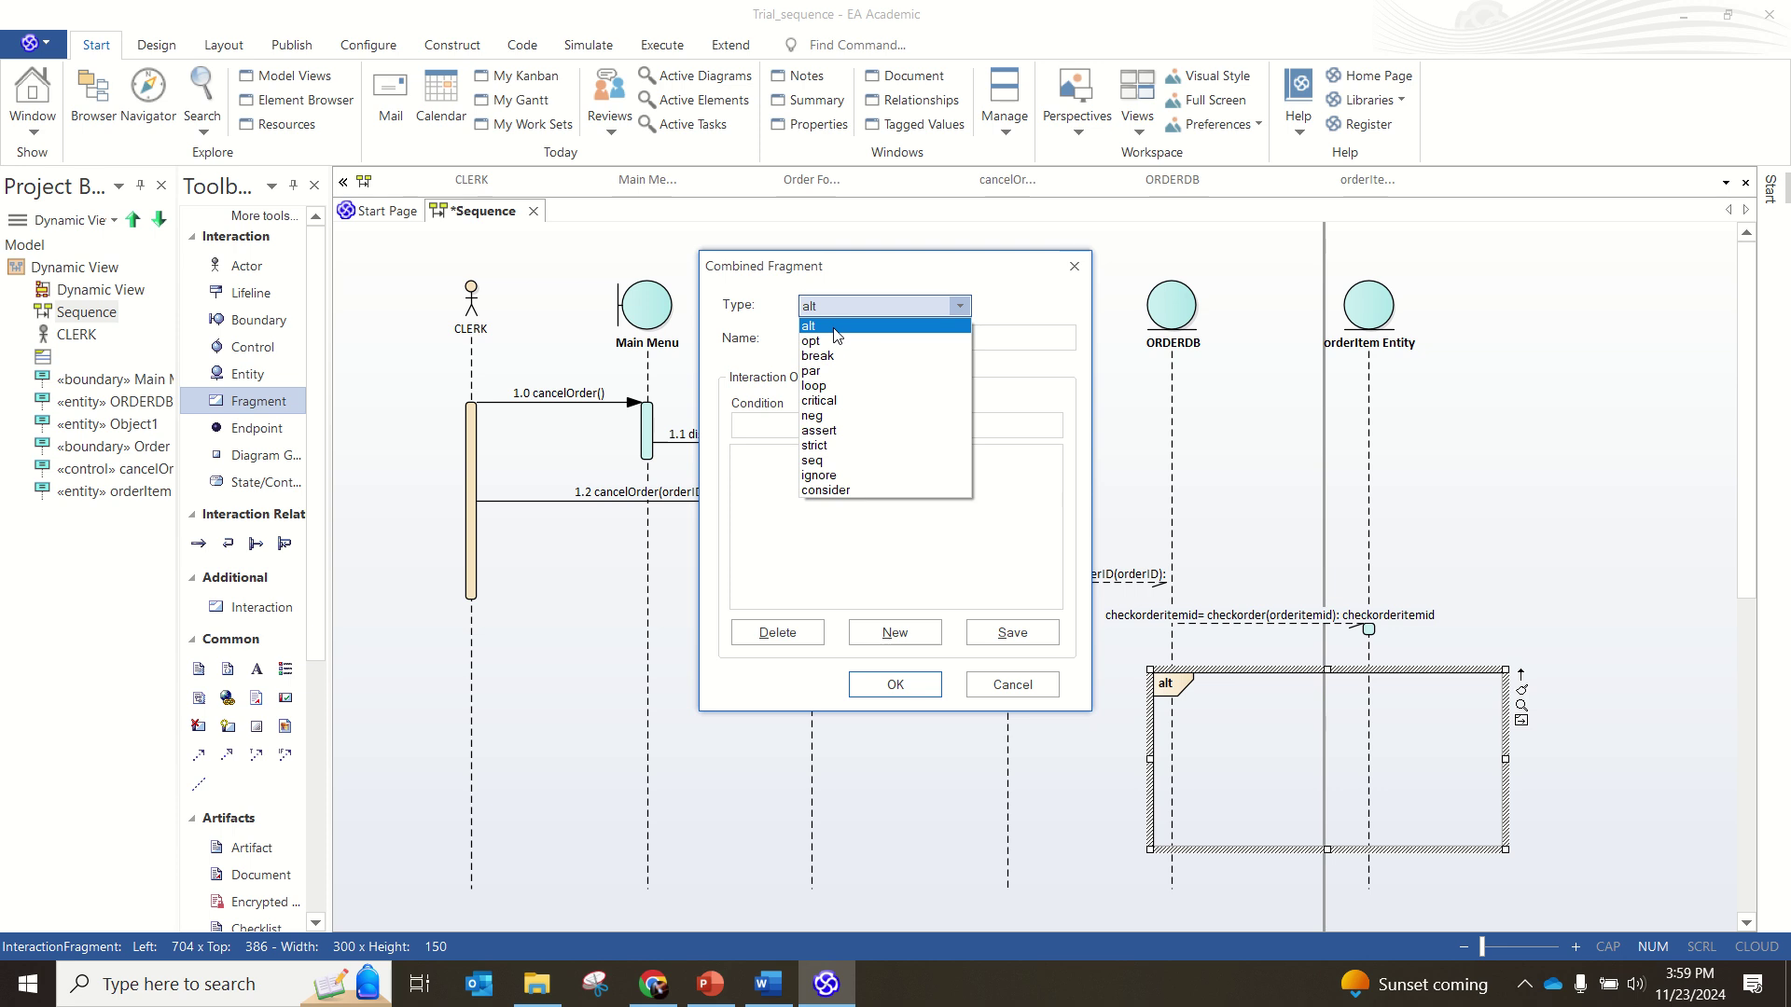
{"action": "left_click", "coordinate": [813, 388]}
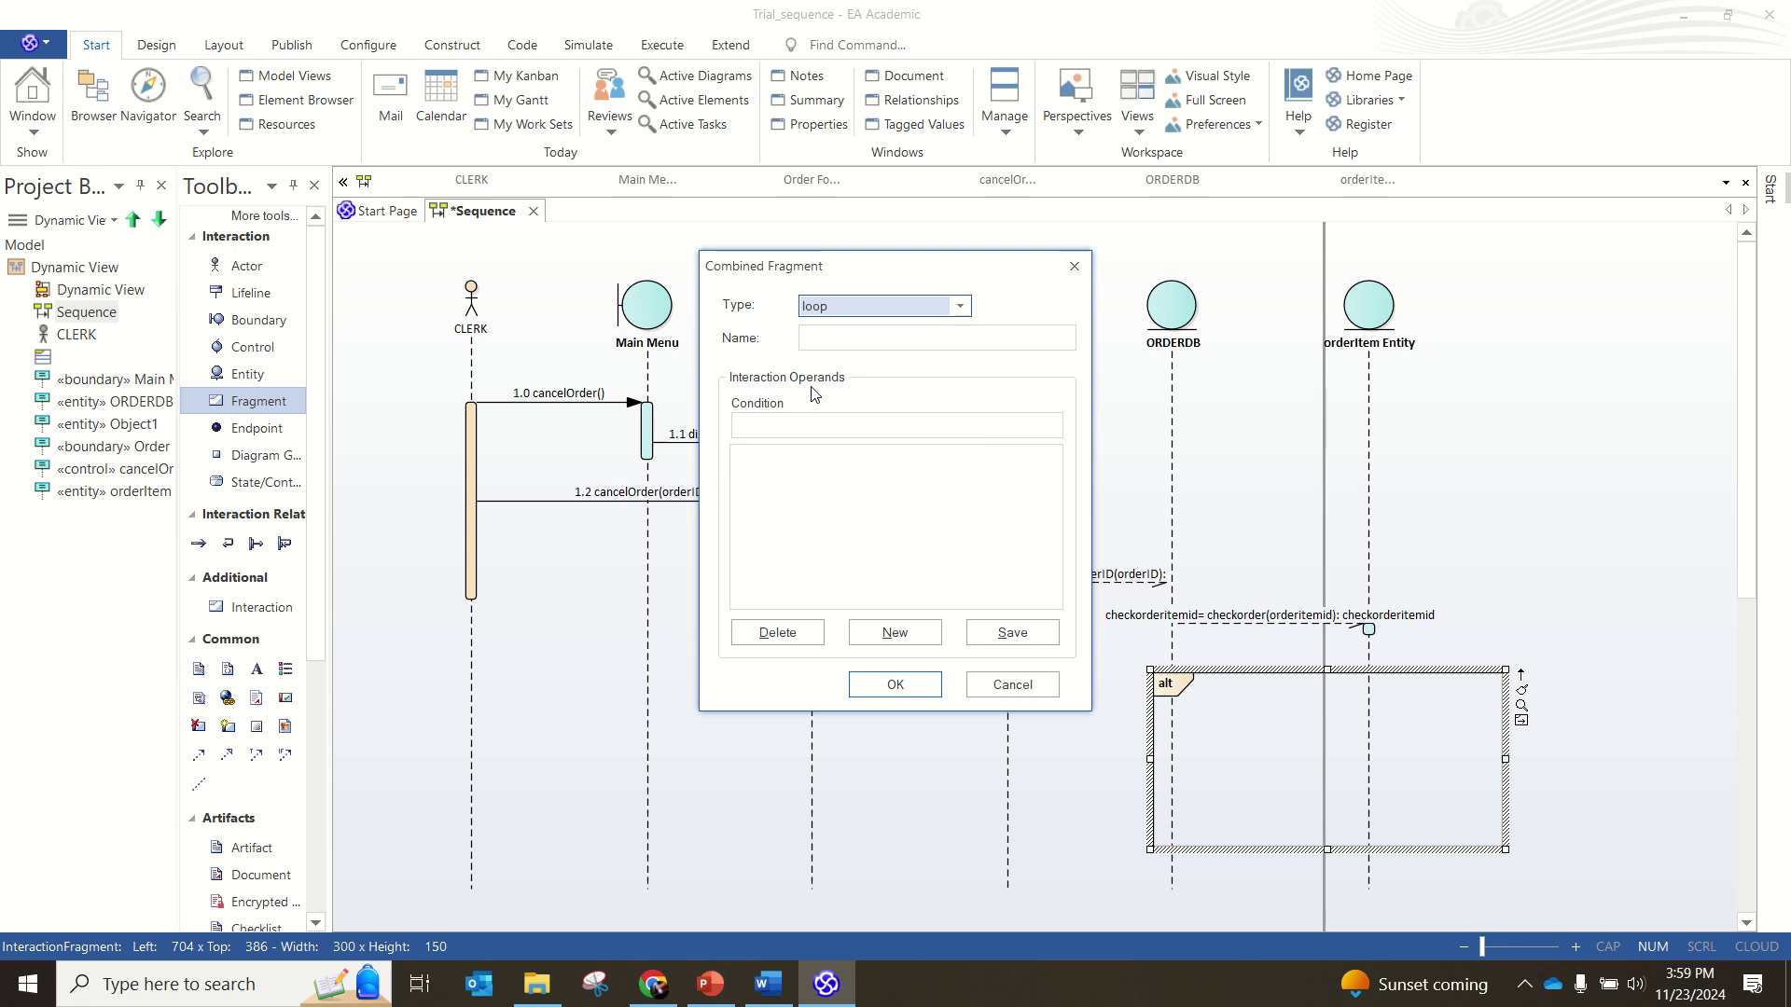
{"action": "left_click", "coordinate": [831, 341]}
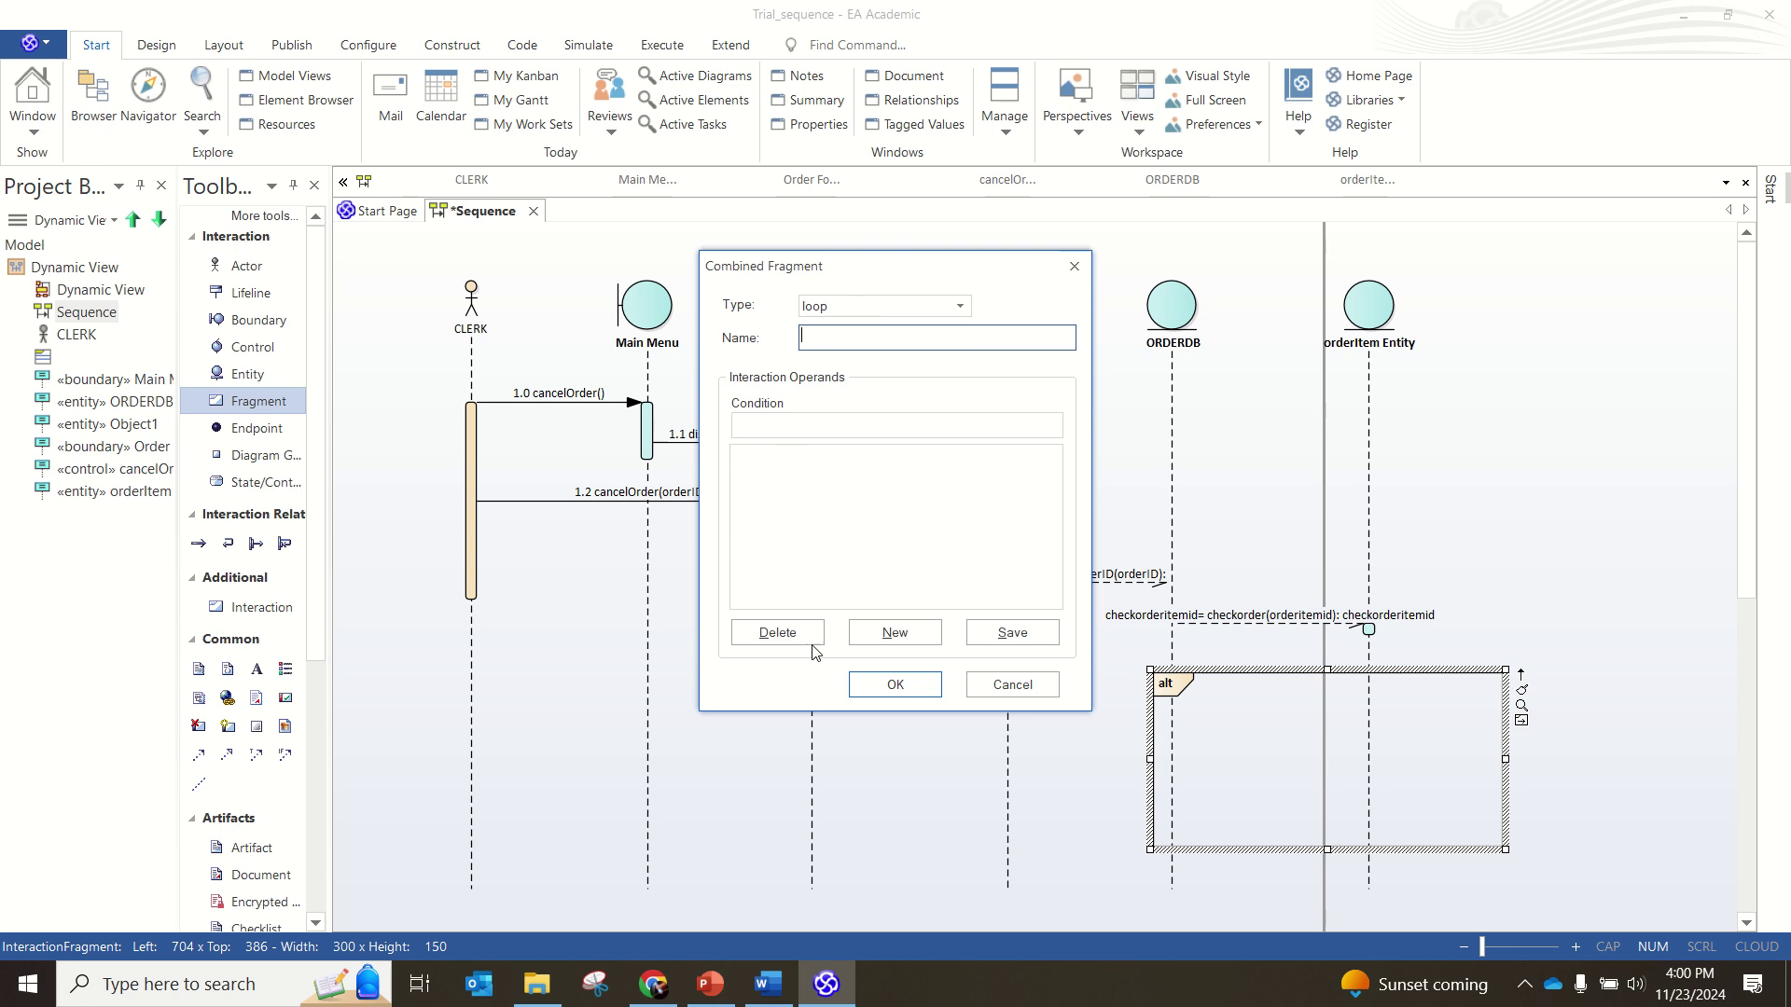
{"action": "left_click", "coordinate": [893, 690]}
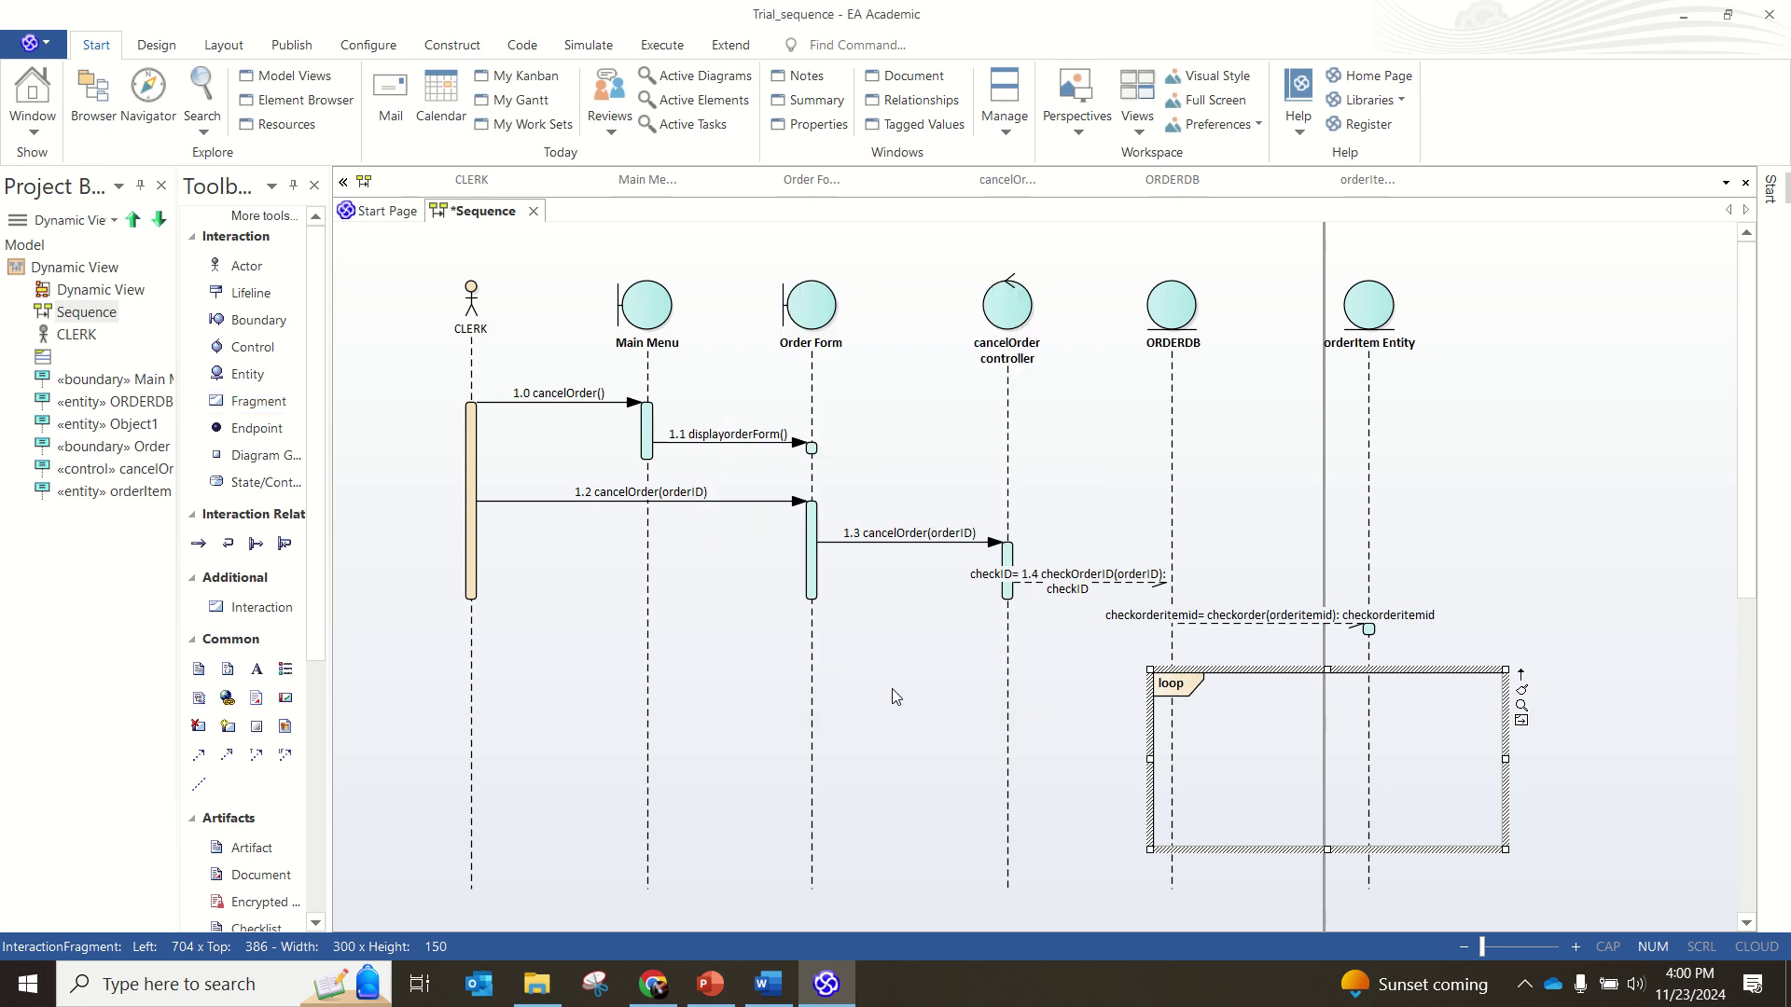
Step: Name the loop fragment "for each order item"
{"action": "double_click", "coordinate": [1173, 685]}
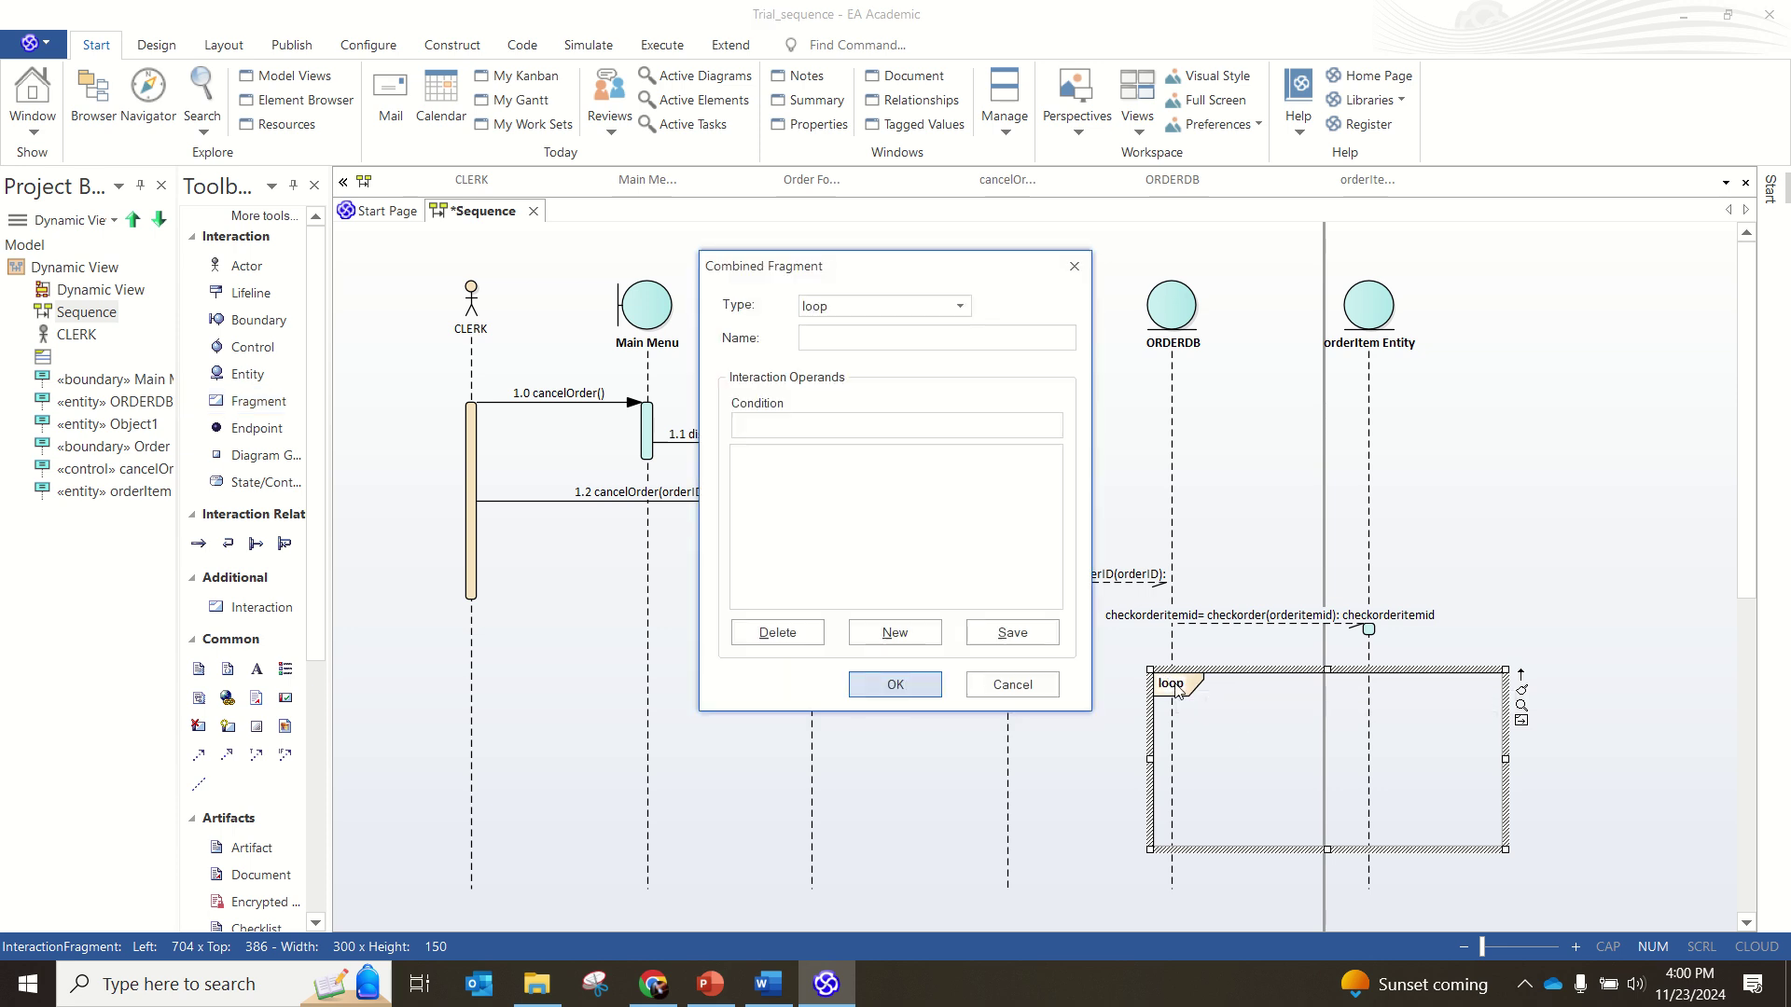
{"action": "left_click", "coordinate": [820, 338]}
{"action": "type", "text": "f"}
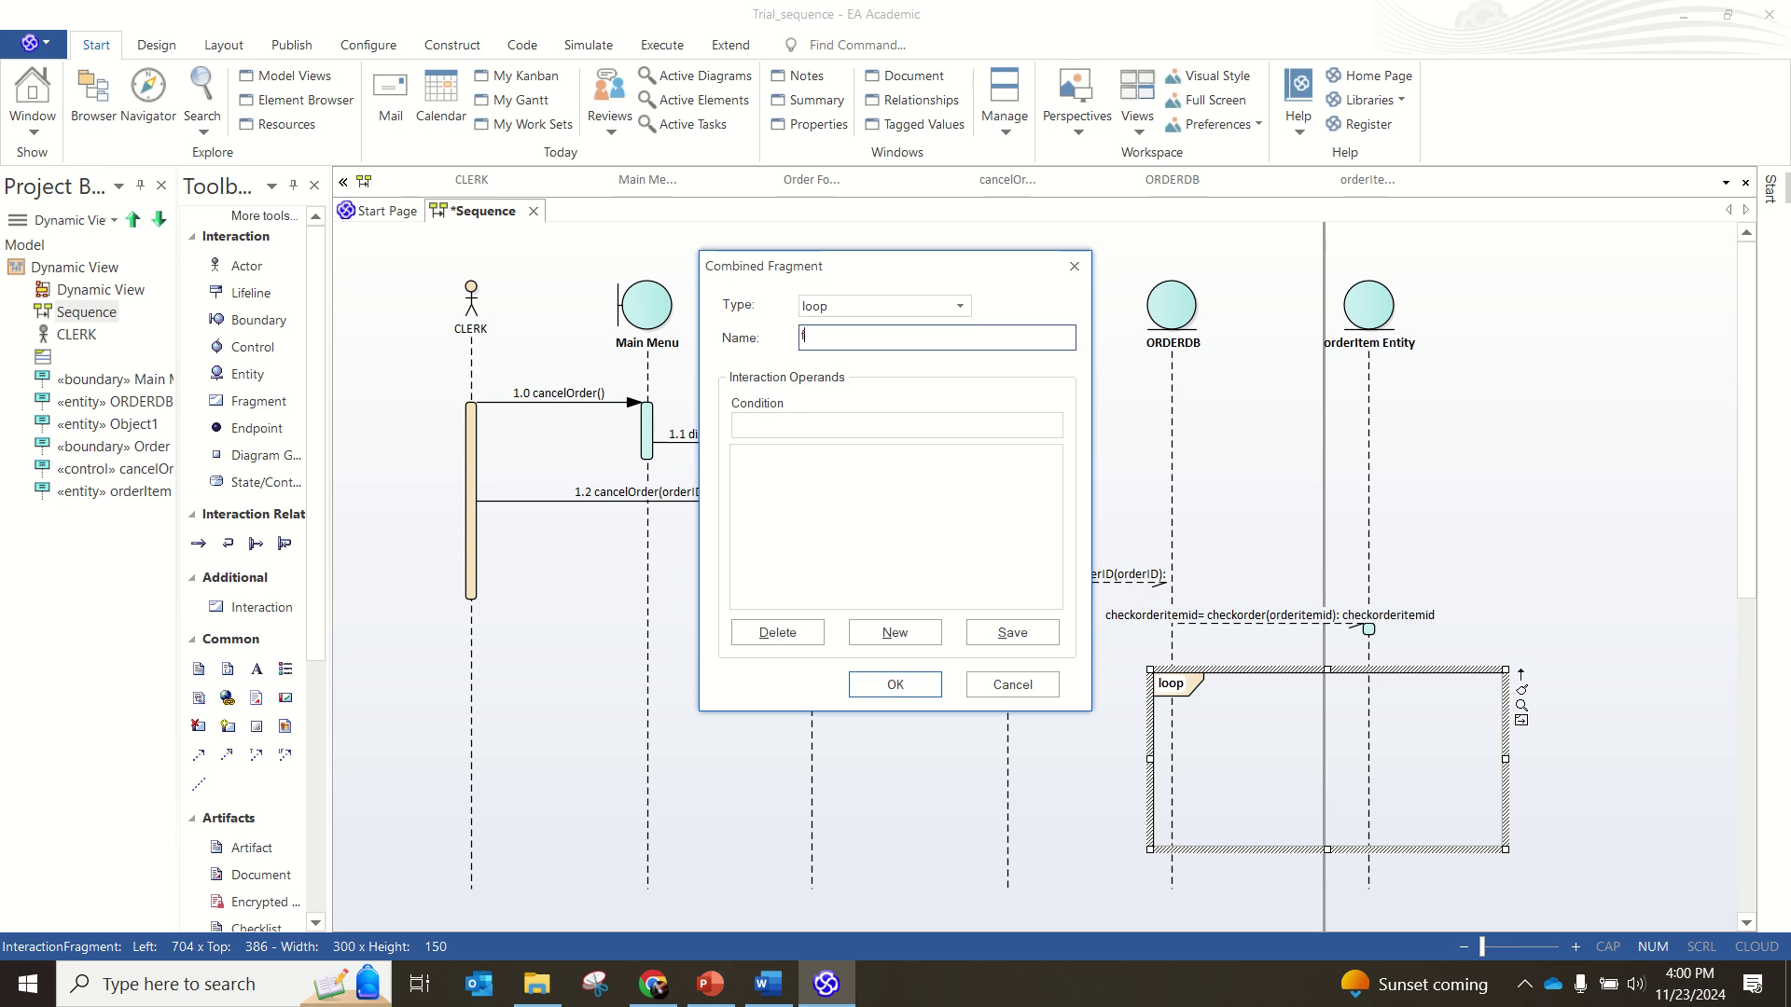
{"action": "type", "text": "or each order item"}
{"action": "left_click", "coordinate": [901, 685]}
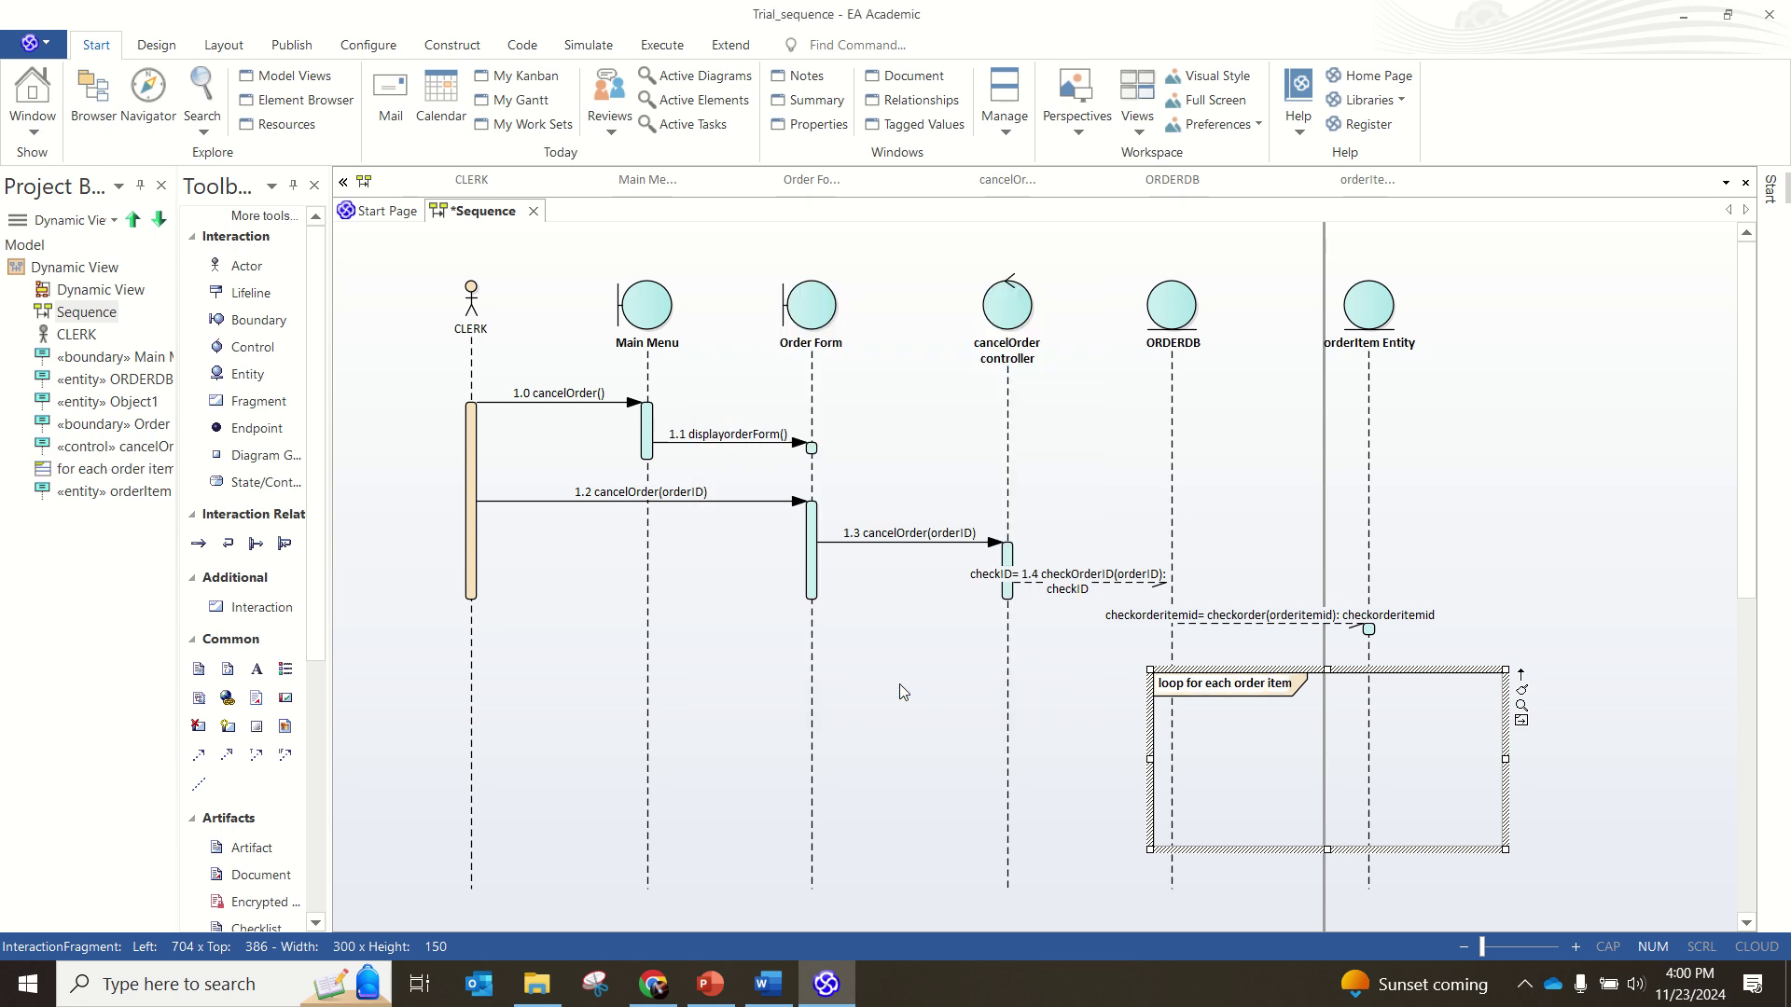
Step: Clear the loop fragment's name and give it the saved condition "for each order item" instead
{"action": "double_click", "coordinate": [1180, 688]}
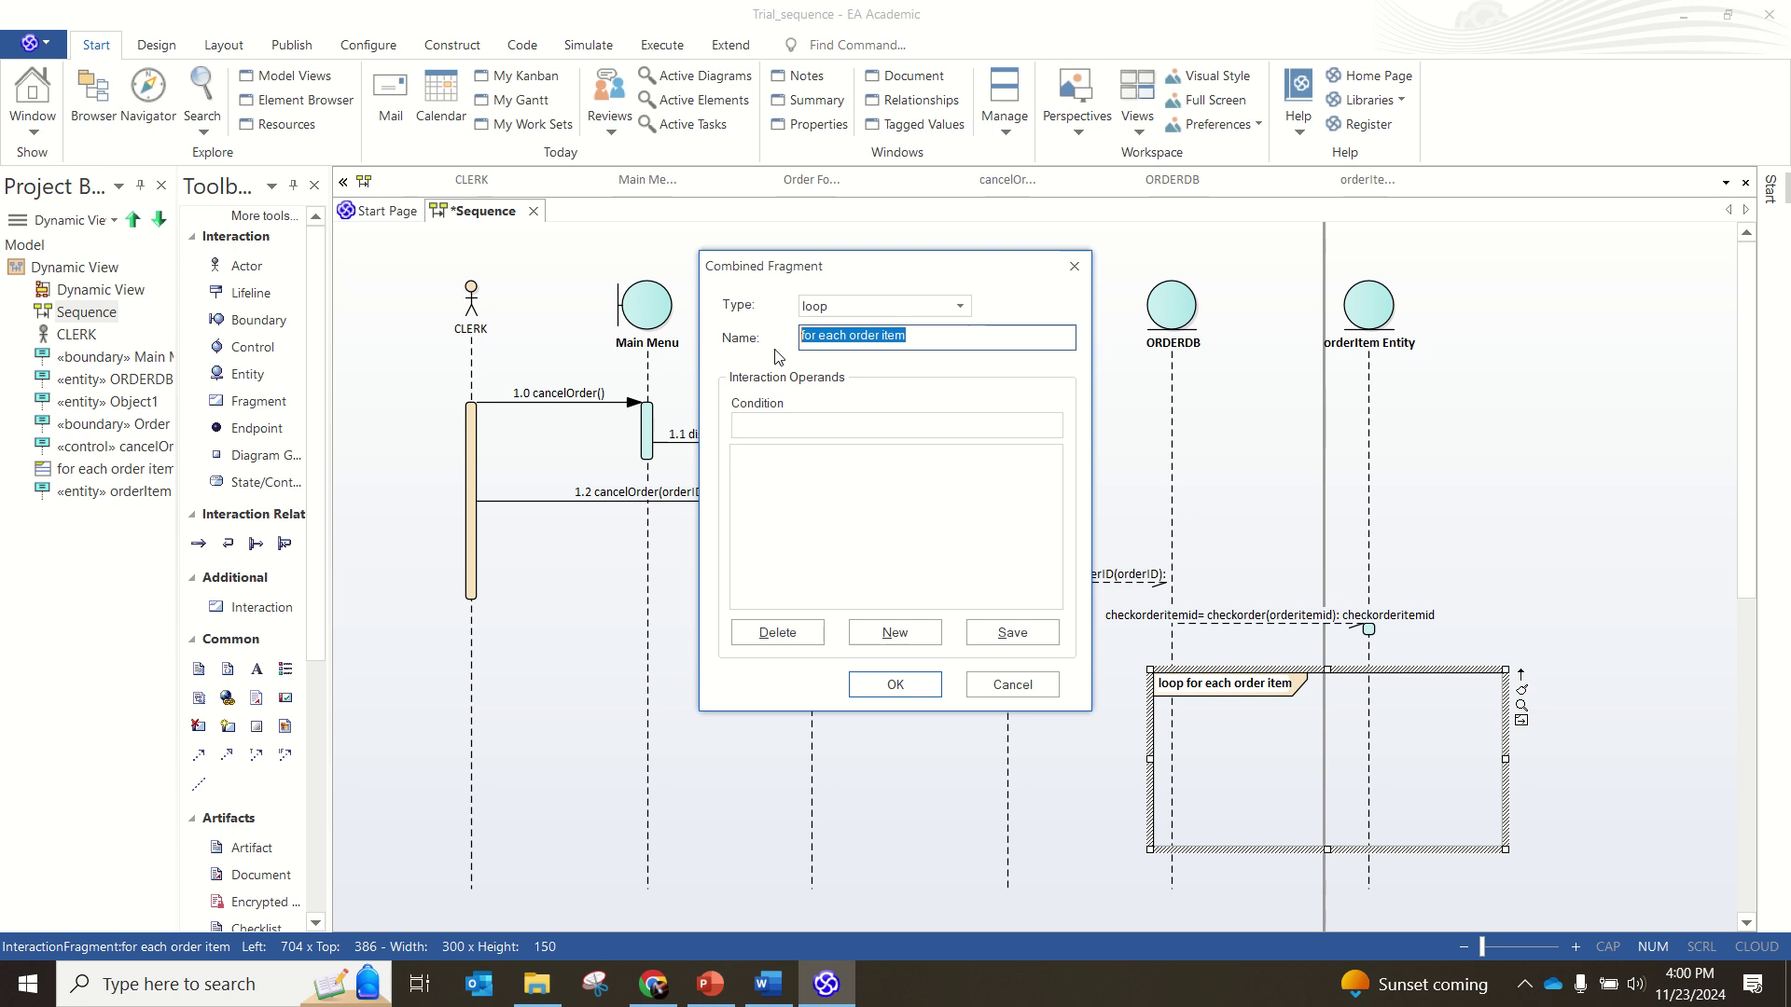
{"action": "key", "text": "BackSpace"}
{"action": "left_click", "coordinate": [827, 430]}
{"action": "type", "text": "for each order item"}
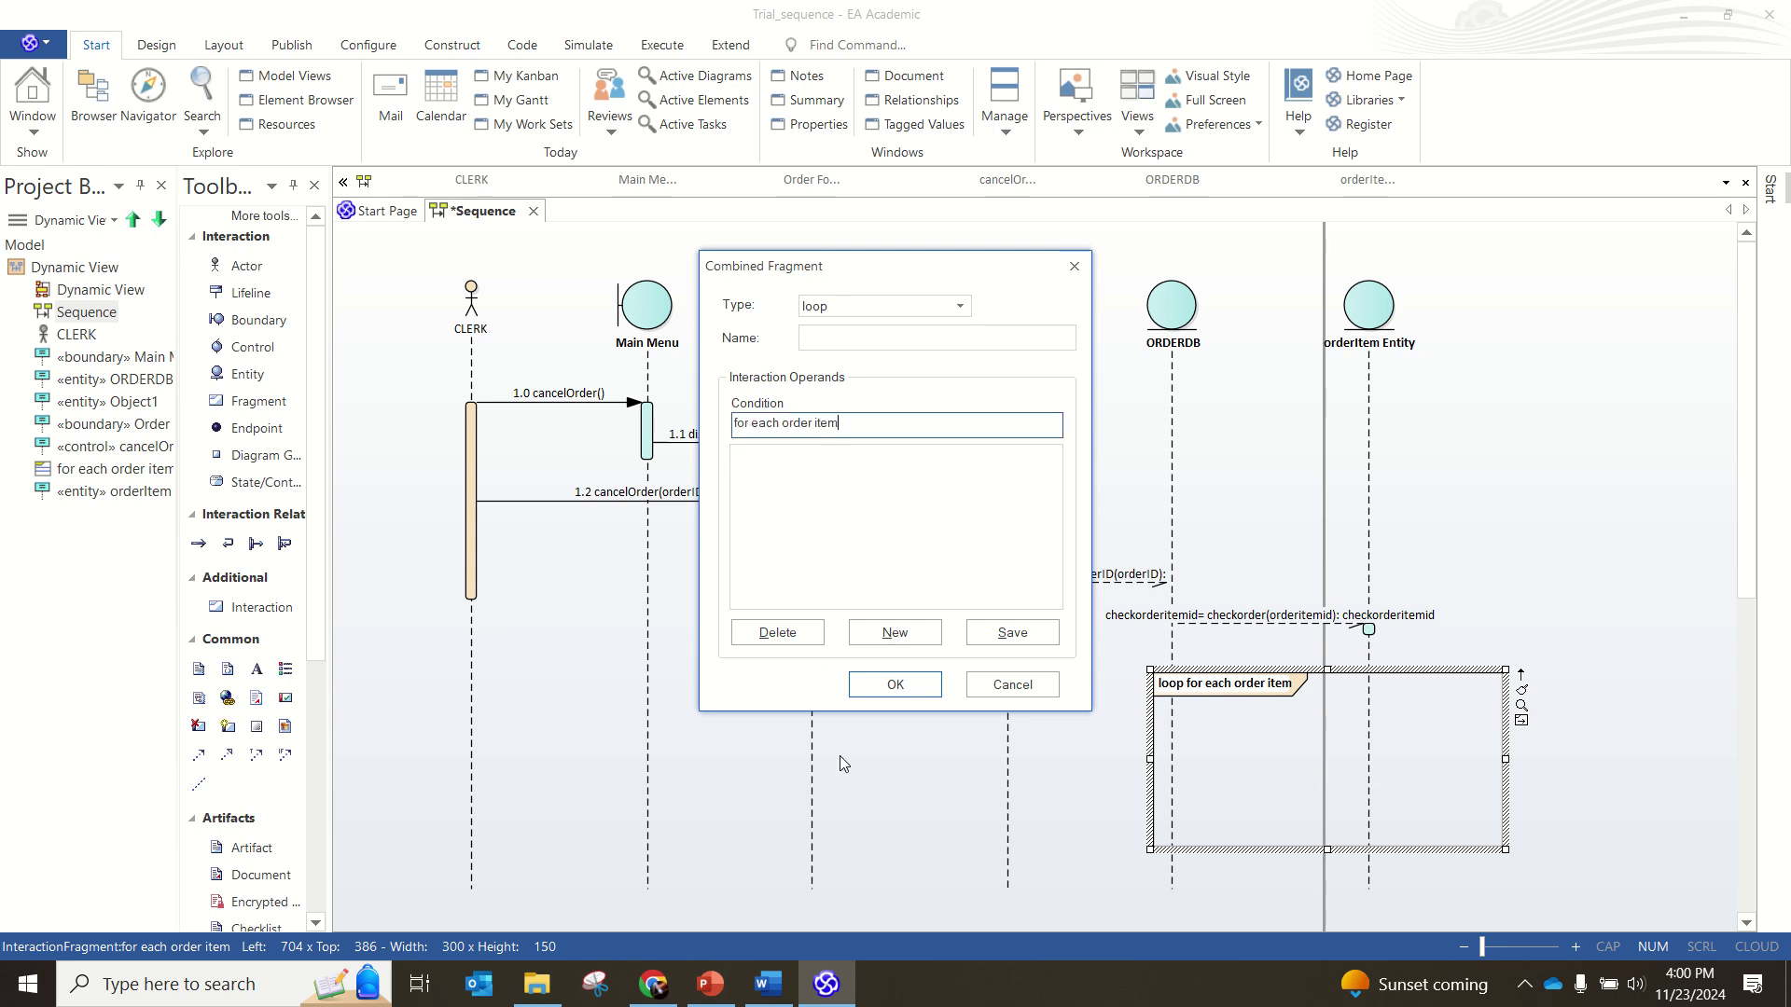
{"action": "left_click", "coordinate": [898, 687]}
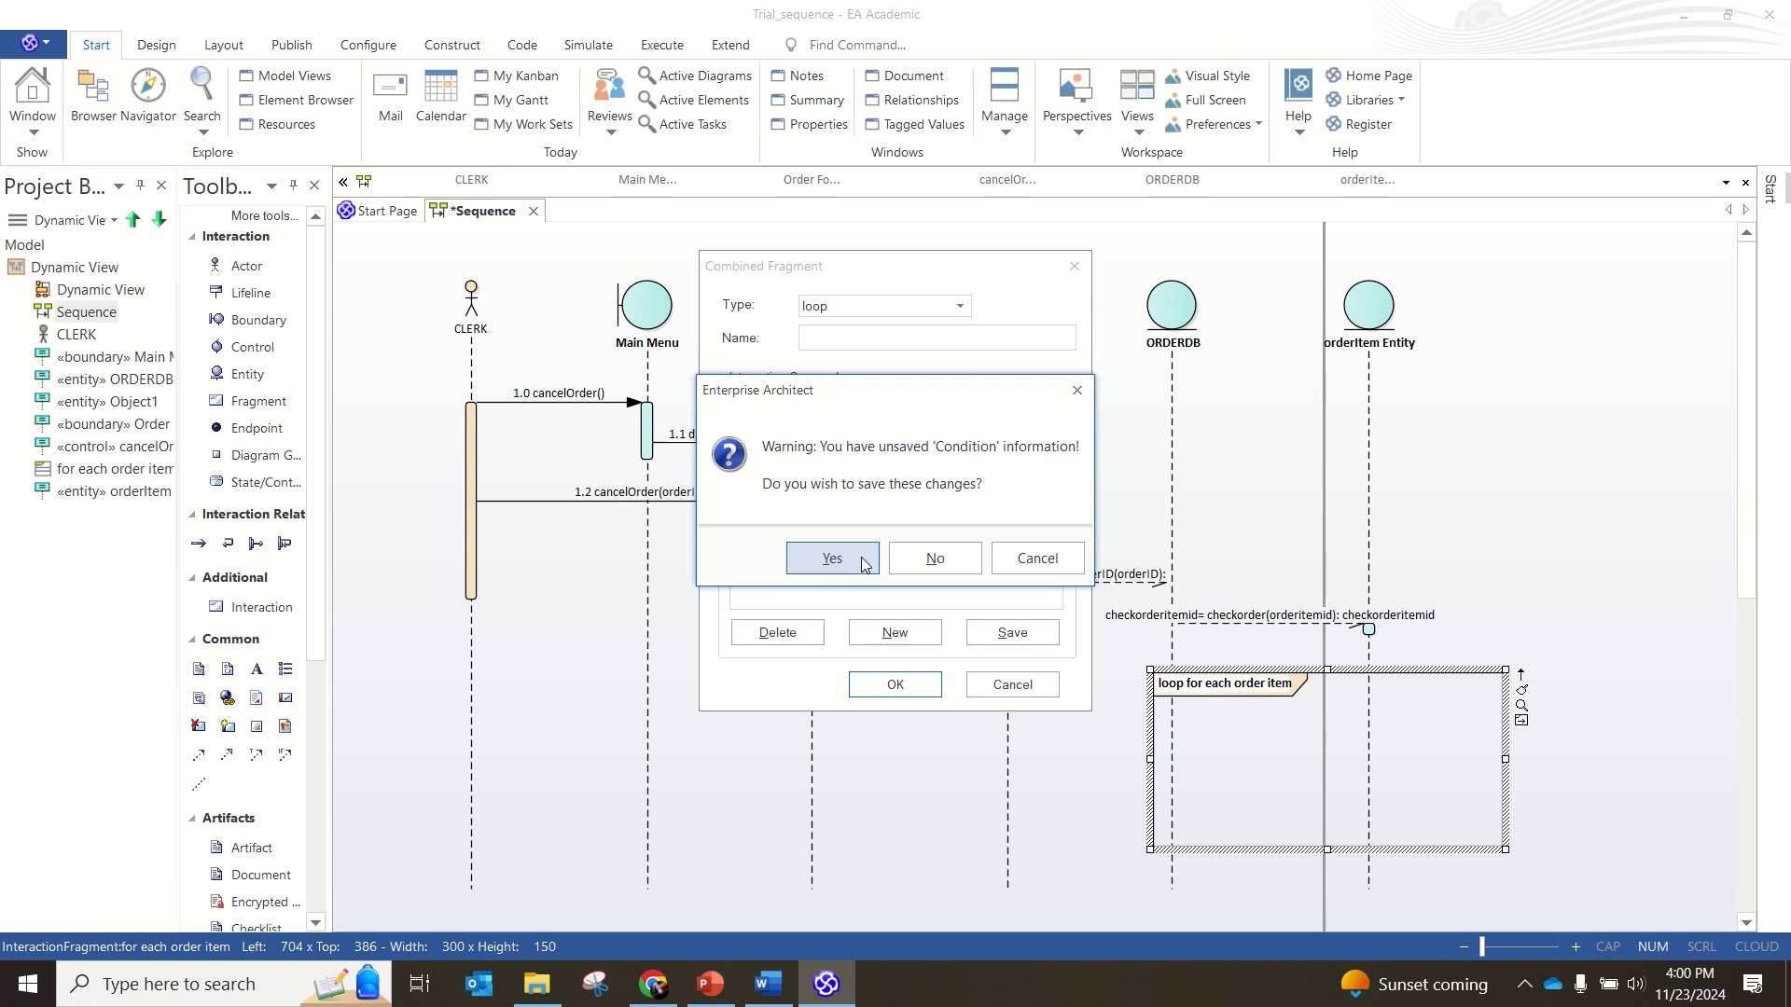
{"action": "left_click", "coordinate": [858, 559]}
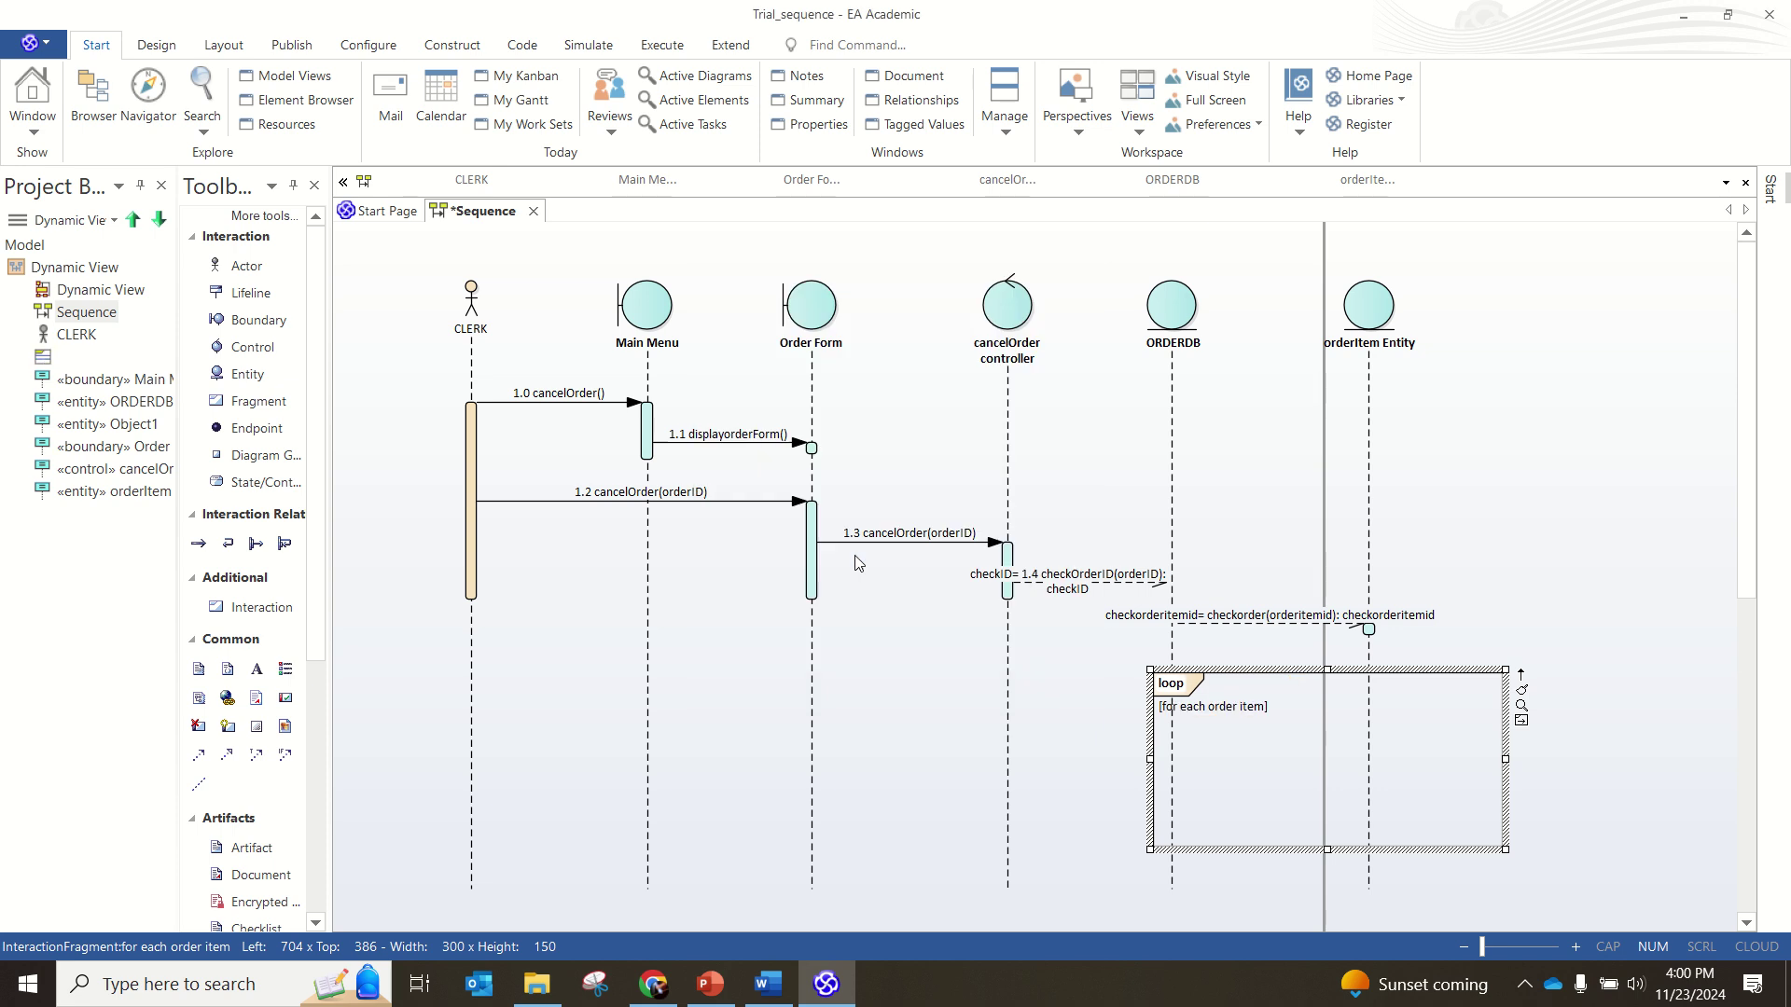
Step: Number the checkorder message between ORDERDB and orderItem Entity as 1.5
{"action": "left_click", "coordinate": [1179, 687]}
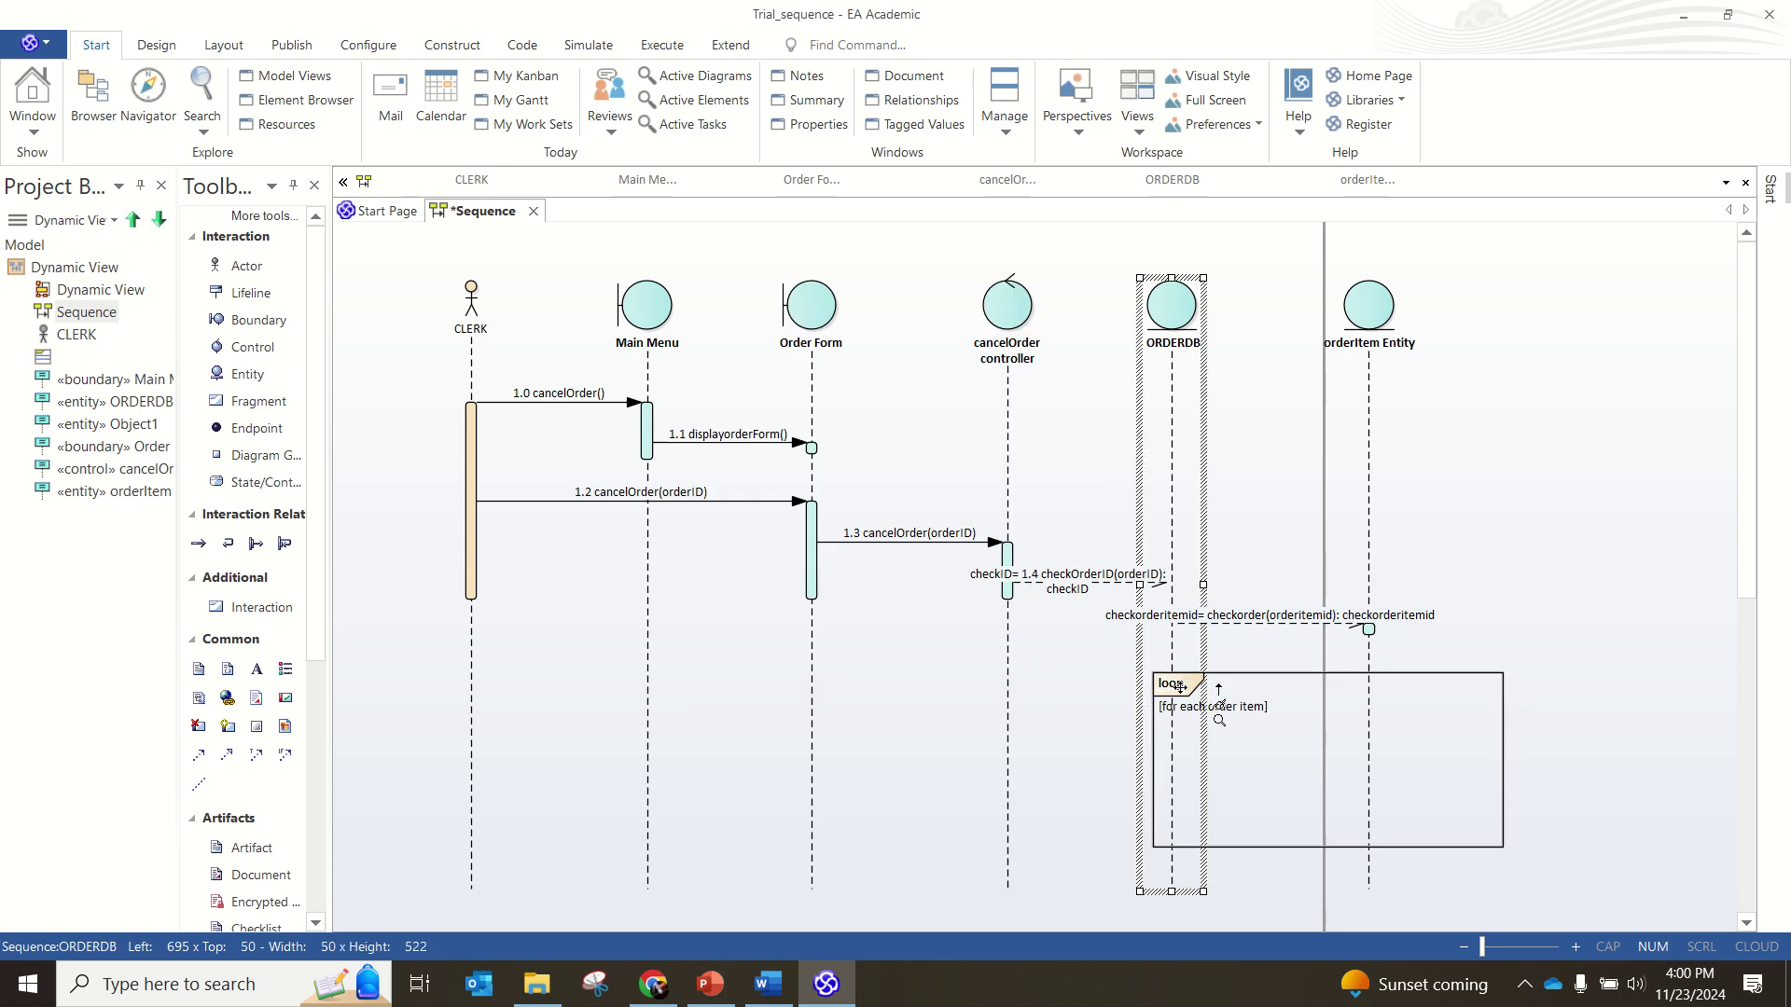
{"action": "left_click", "coordinate": [1251, 725]}
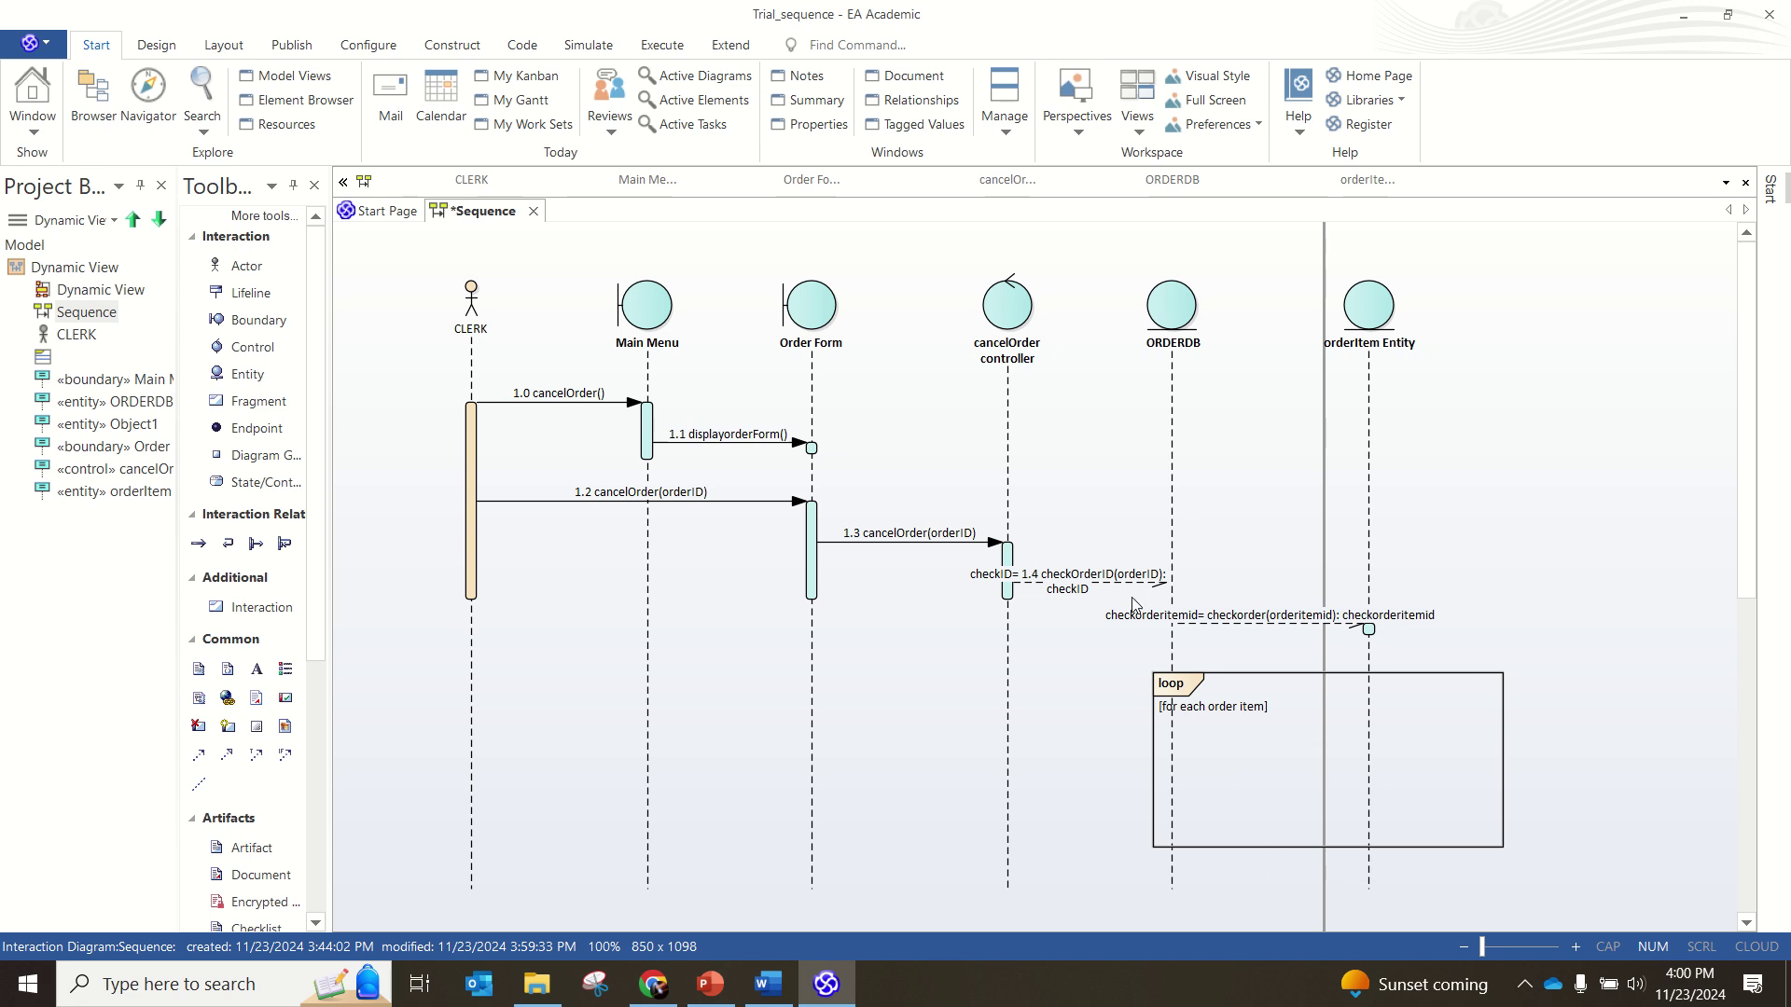
{"action": "double_click", "coordinate": [1179, 617]}
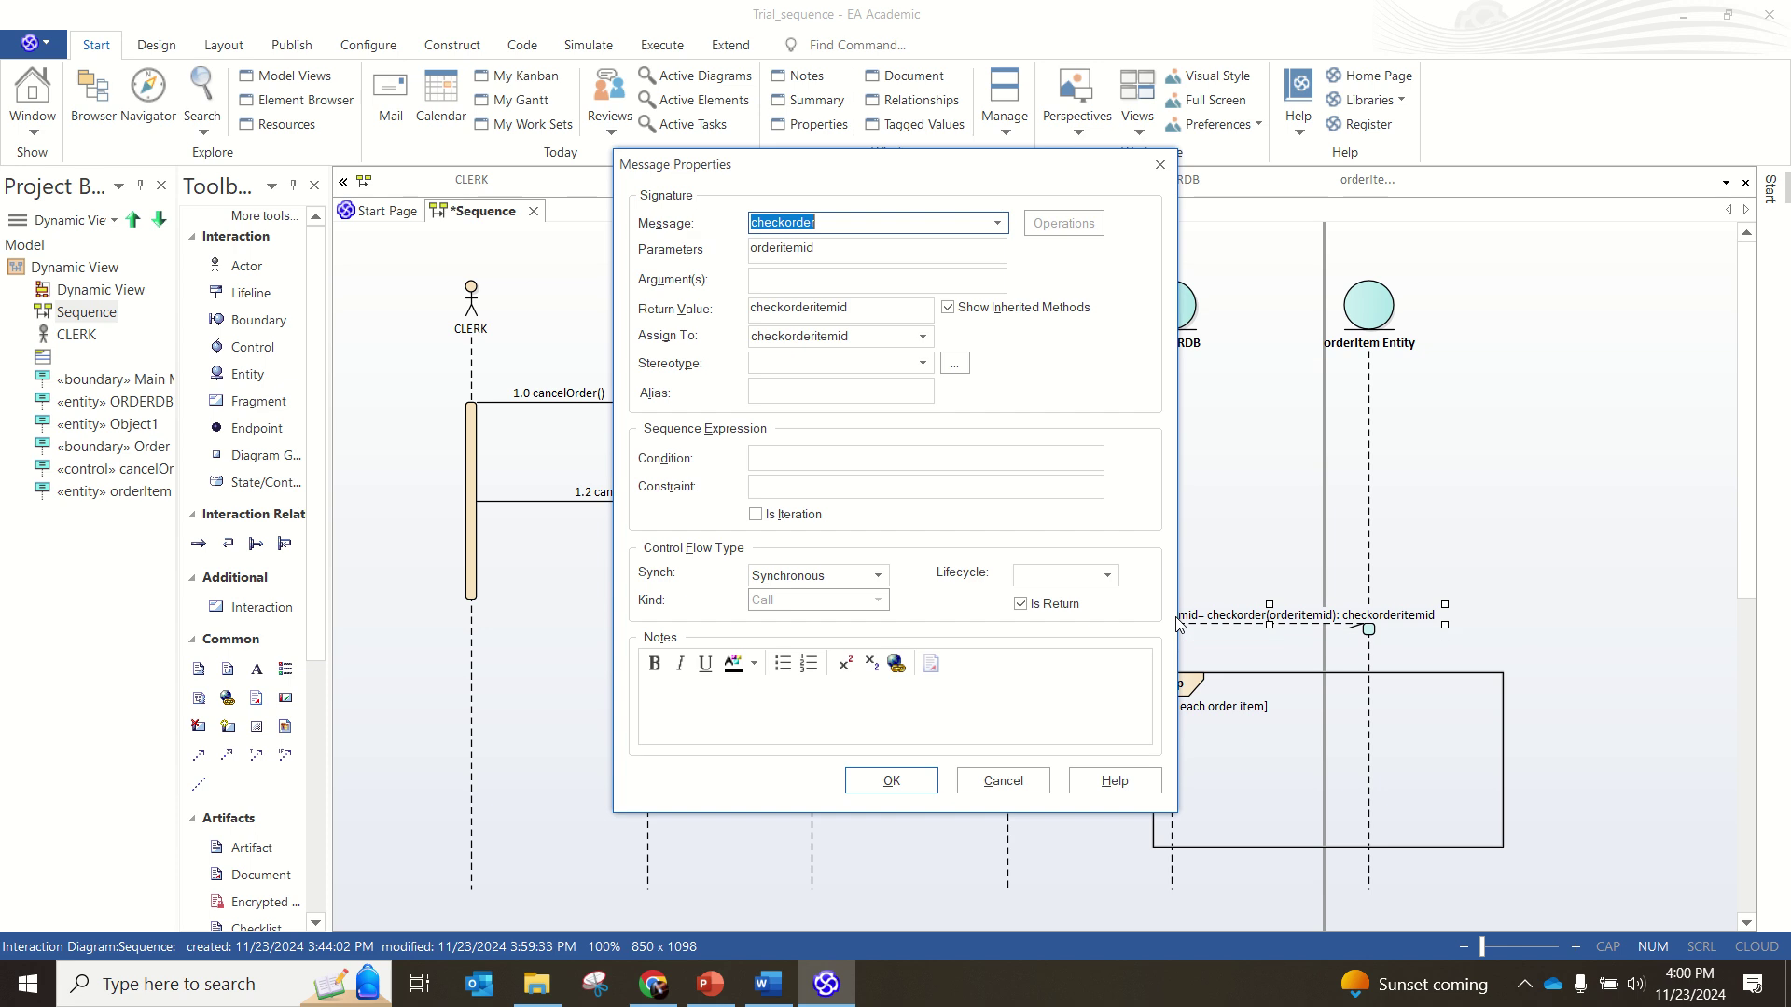
{"action": "left_click", "coordinate": [753, 224]}
{"action": "type", "text": "1.5"}
{"action": "left_click", "coordinate": [860, 791]}
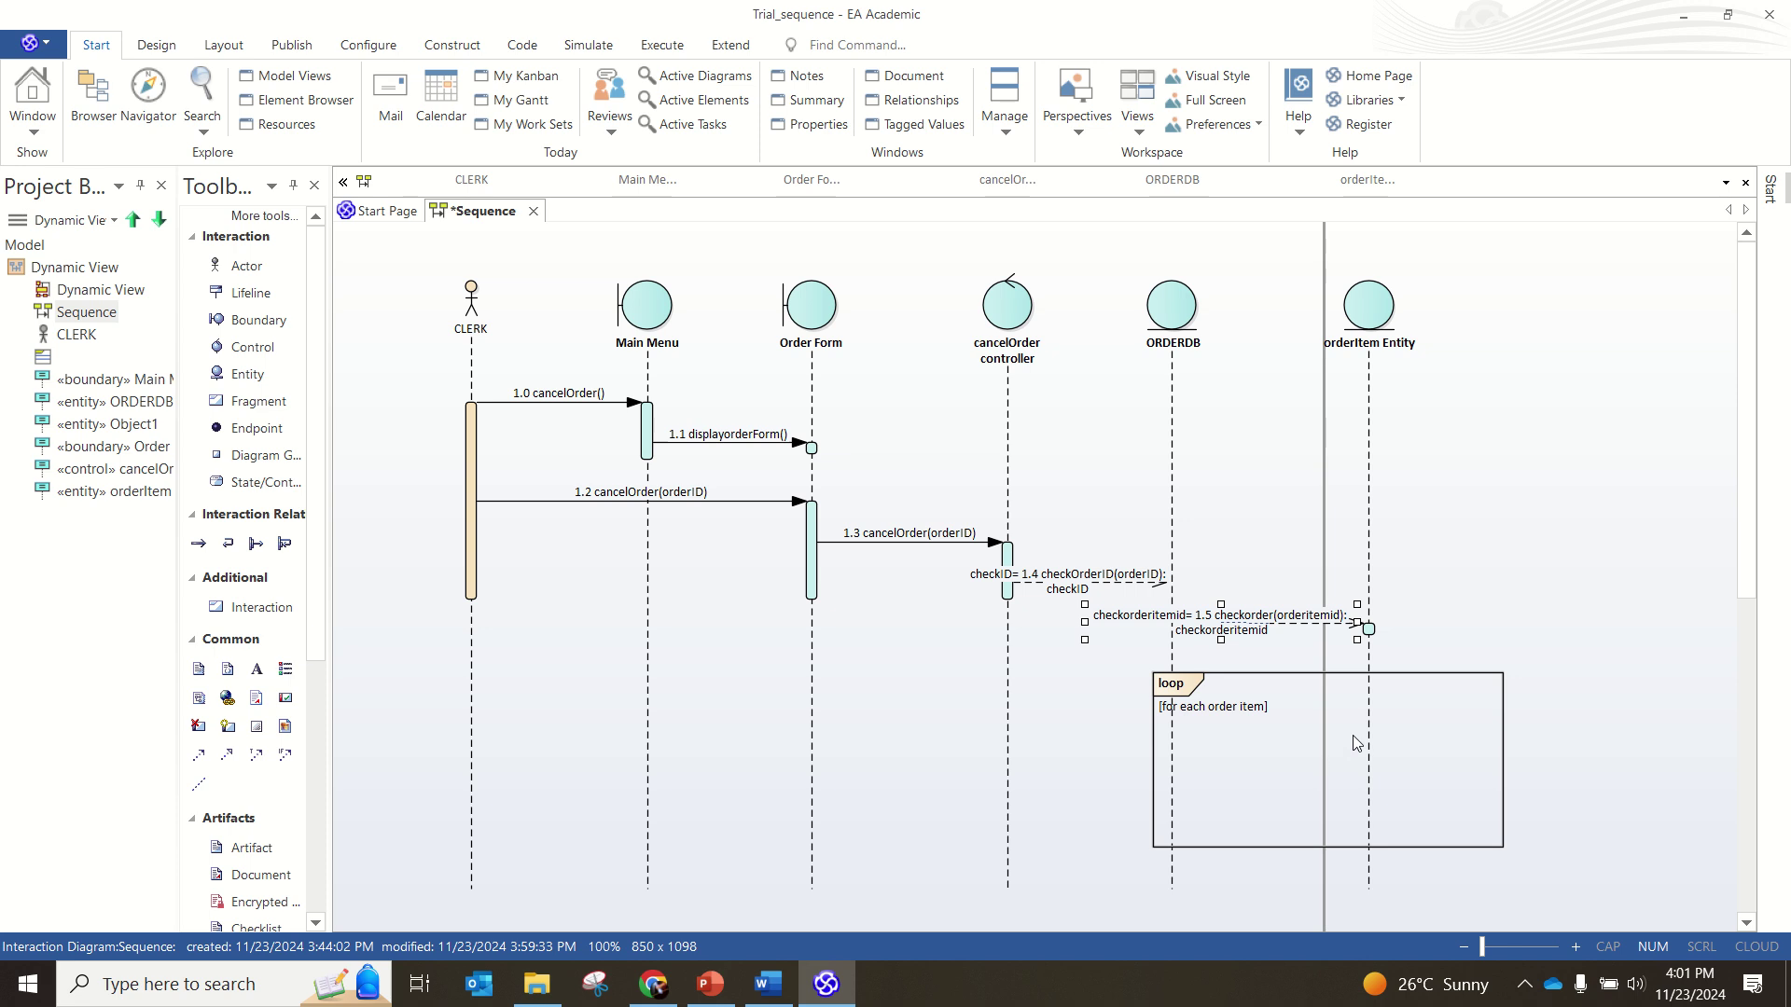
Step: Draw a message from ORDERDB to orderItem Entity inside the loop fragment and name it "1.6 cancelItem"
{"action": "left_click", "coordinate": [1201, 735]}
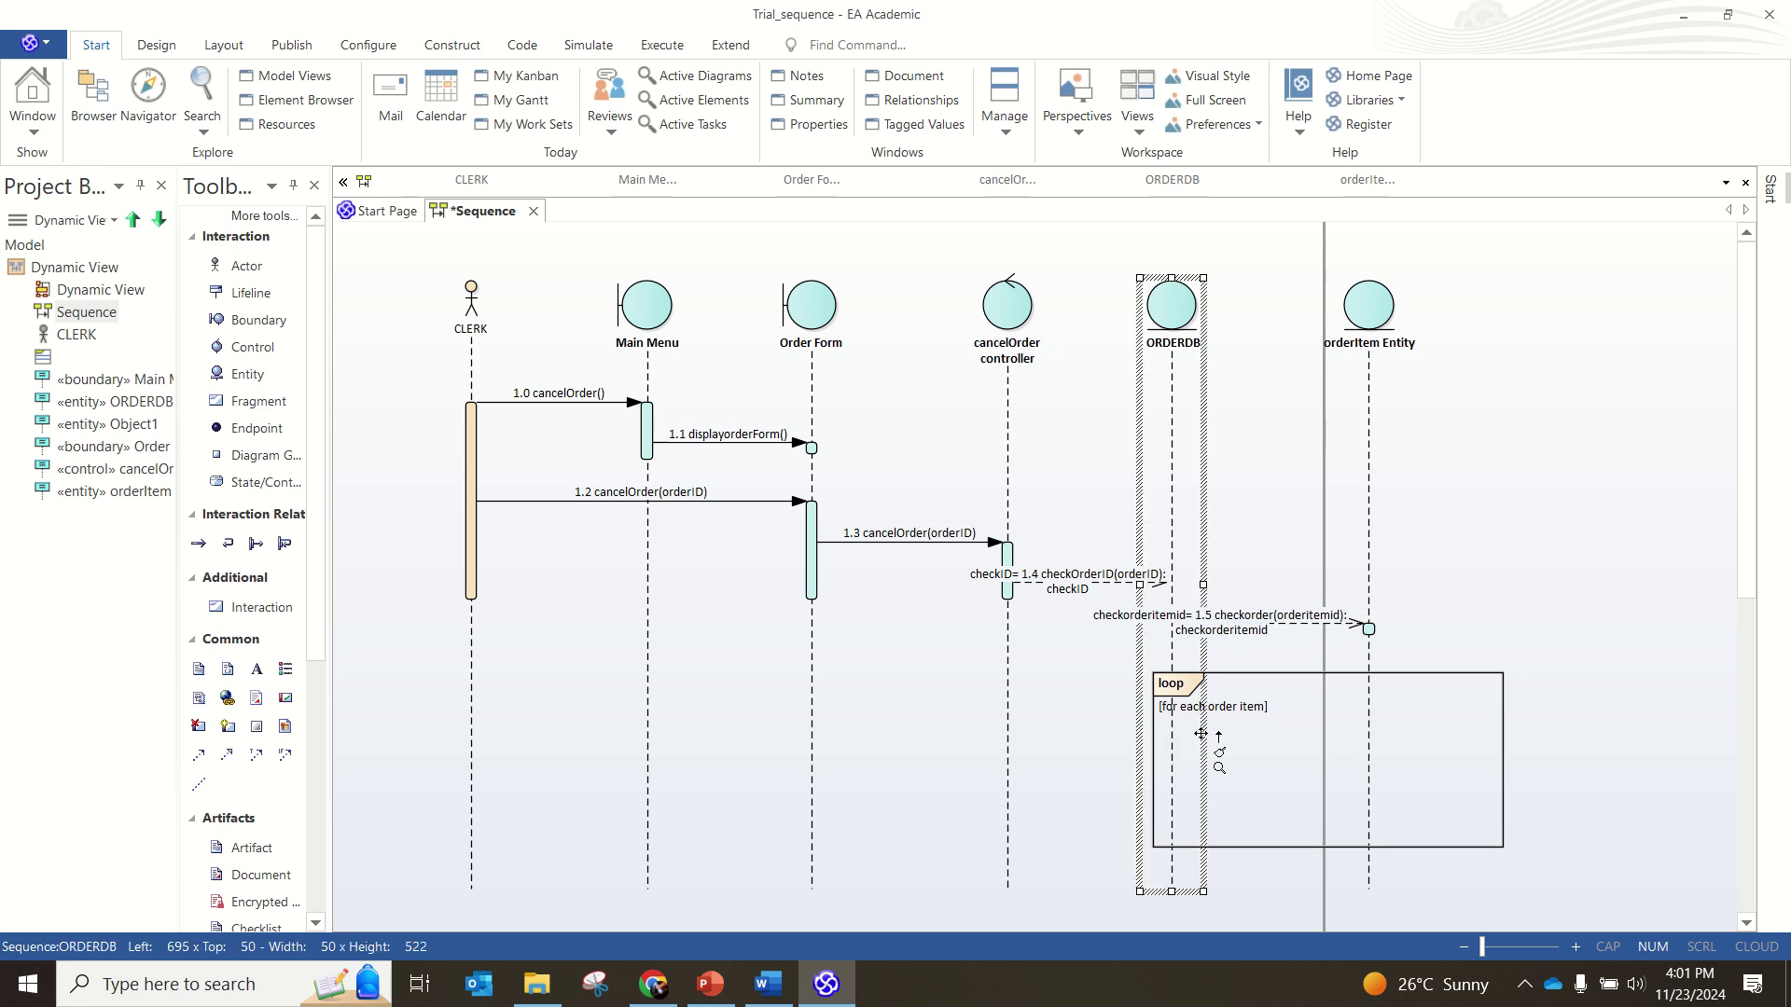
{"action": "left_click_drag", "start_coordinate": [1219, 743], "coordinate": [1366, 742]}
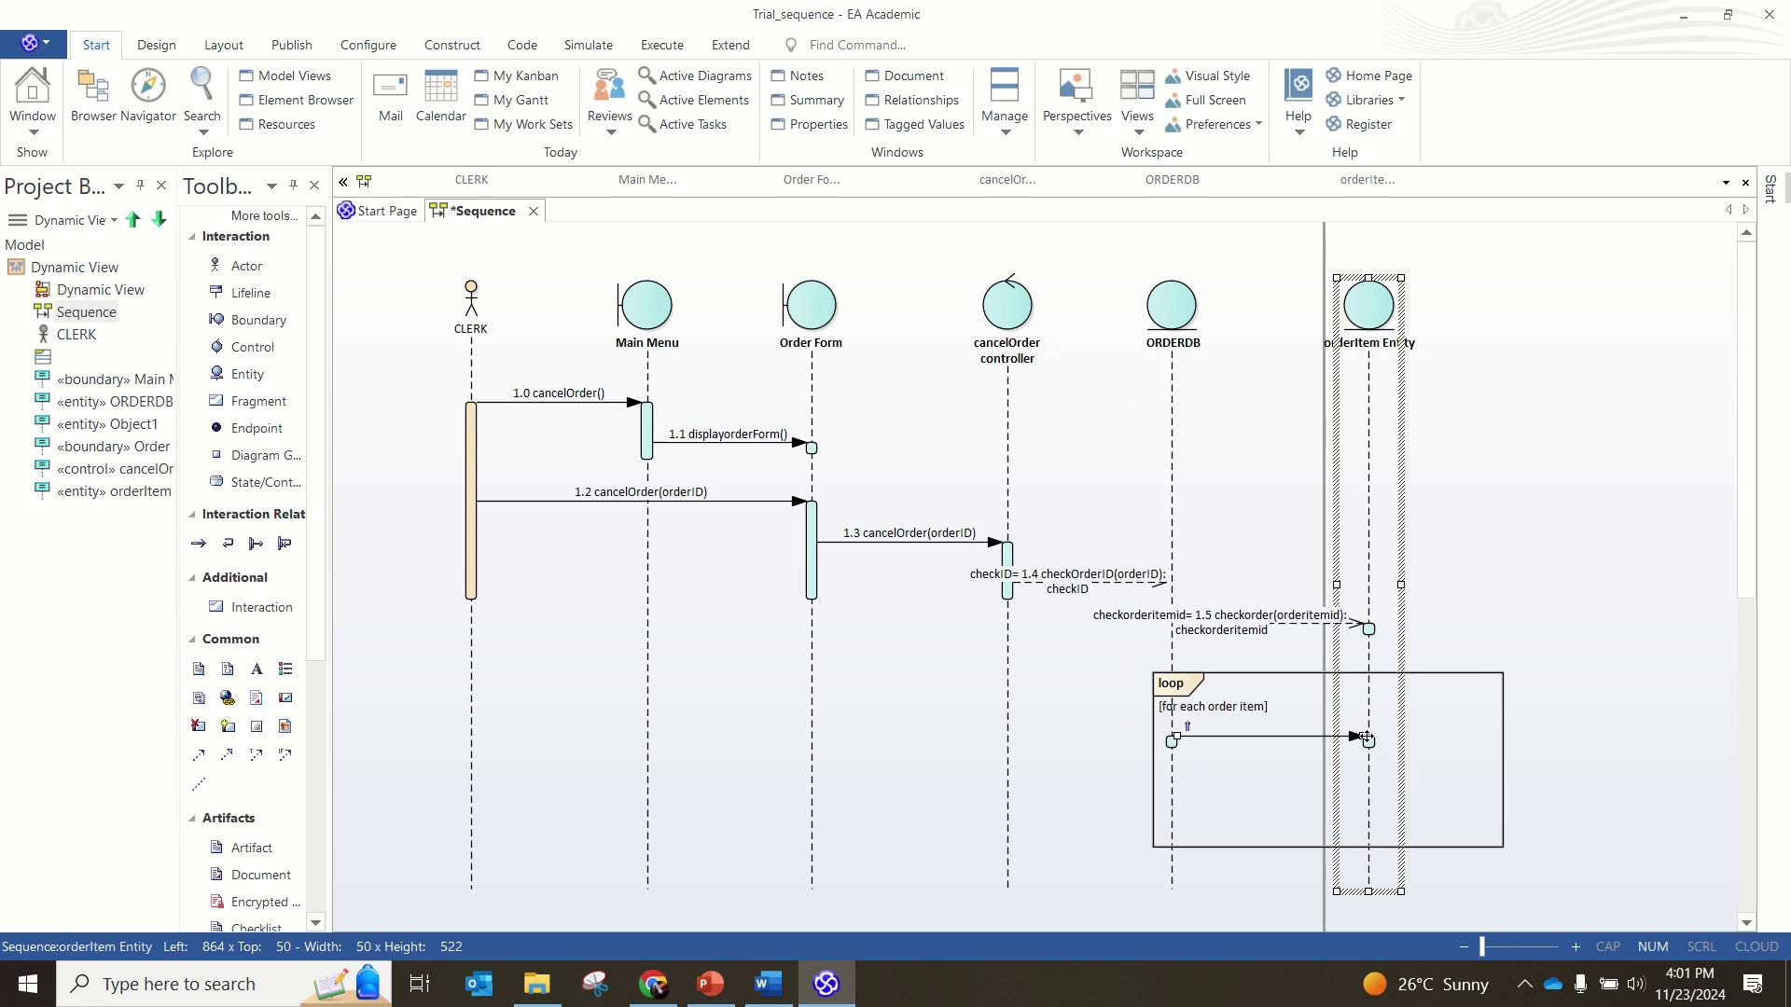
{"action": "double_click", "coordinate": [1273, 738]}
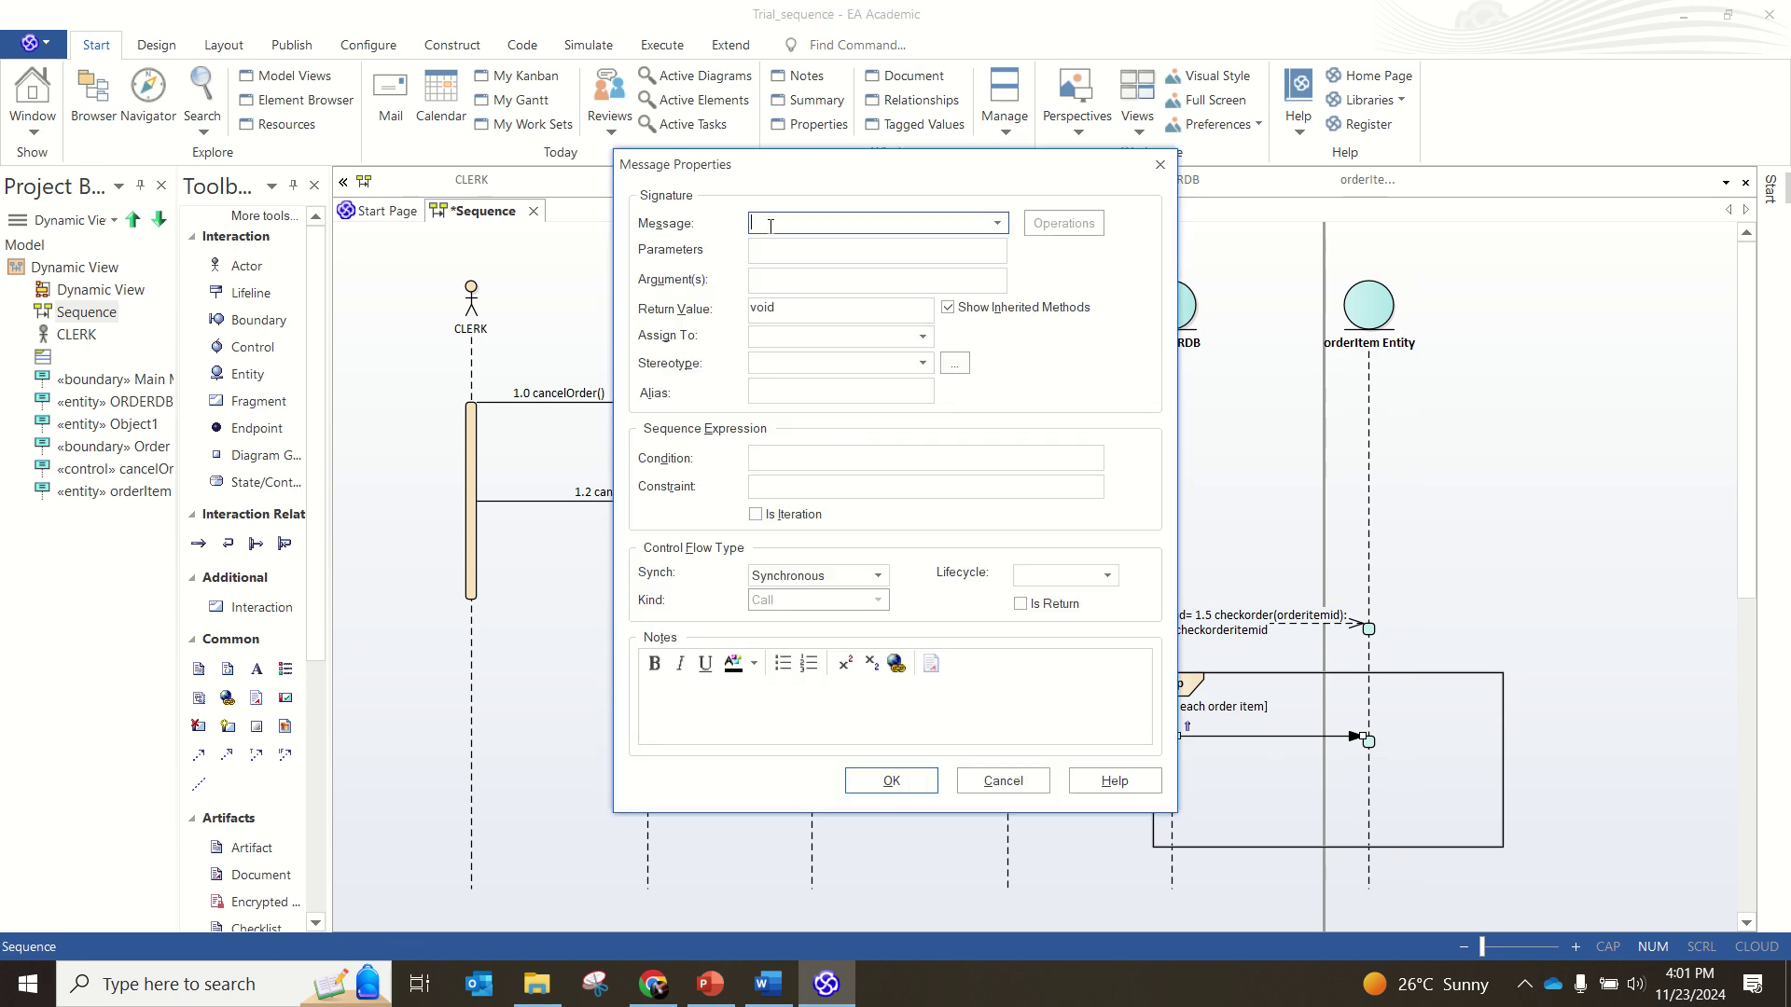
{"action": "type", "text": "1"}
{"action": "type", "text": ".6"}
{"action": "type", "text": " cance"}
{"action": "type", "text": "lly"}
{"action": "type", "text": "em"}
{"action": "type", "text": "("}
{"action": "left_click", "coordinate": [912, 777]}
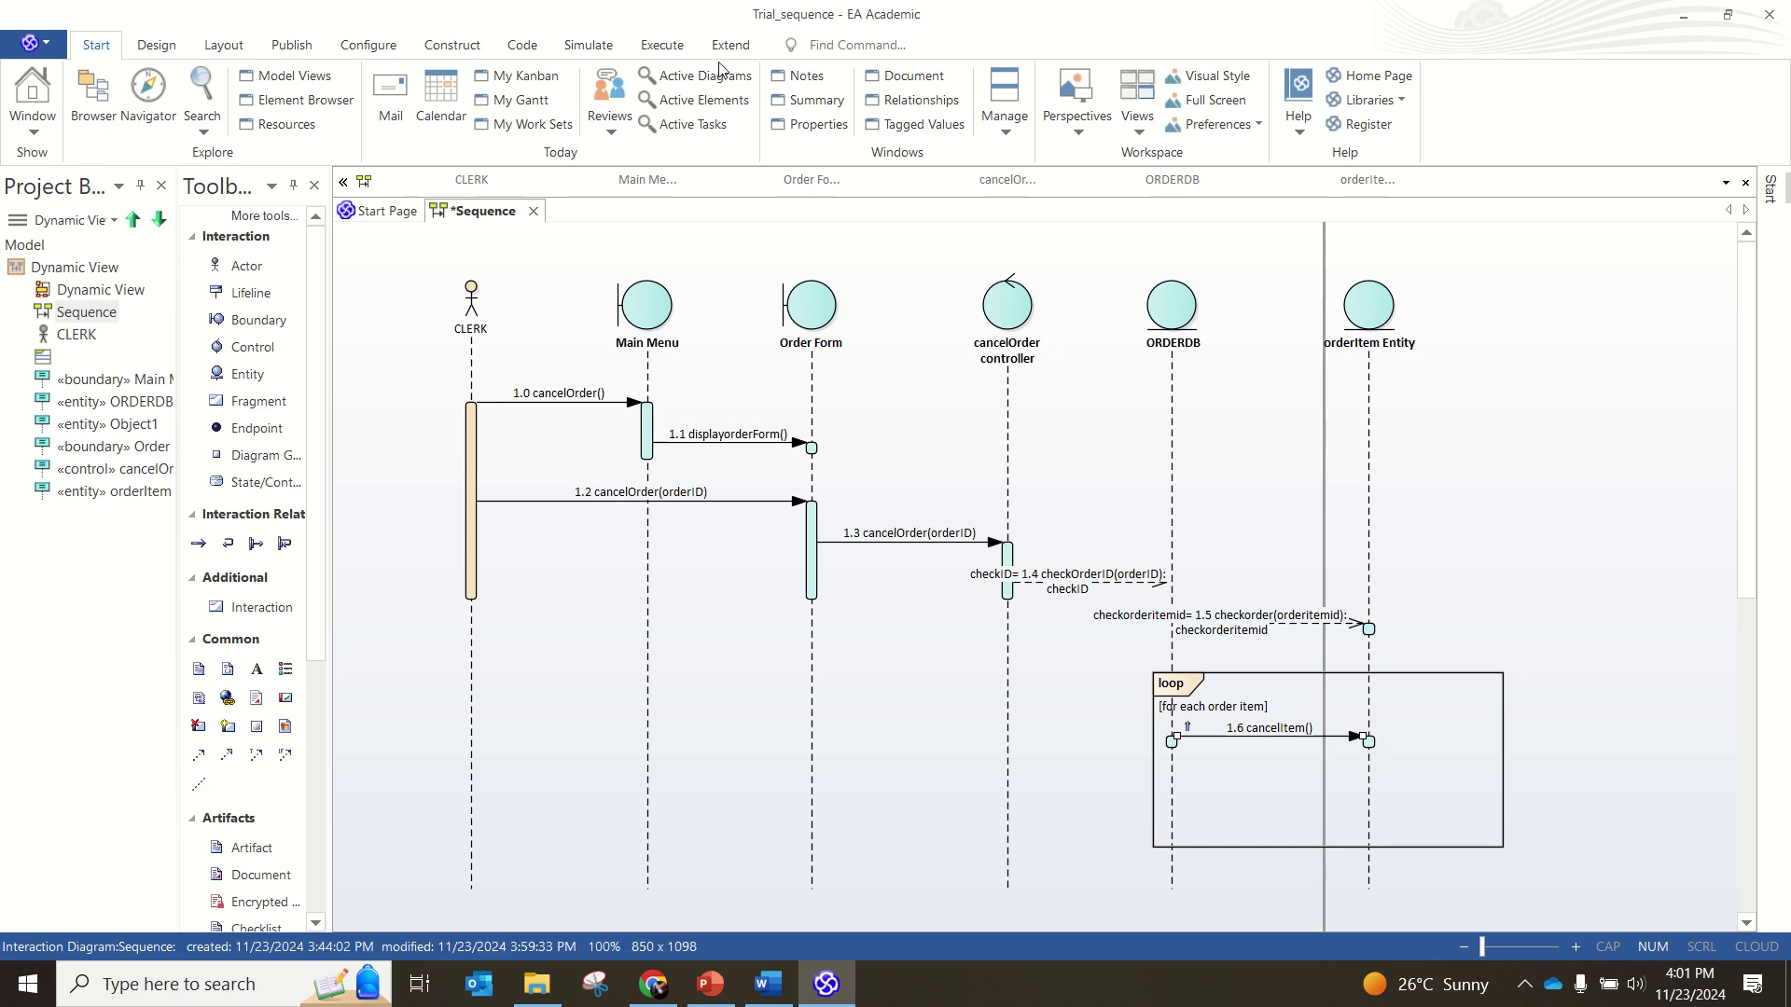
Step: Add an entity lifeline named "Stock home" beyond the orderItem Entity lifeline
{"action": "mouse_move", "coordinate": [1013, 25]}
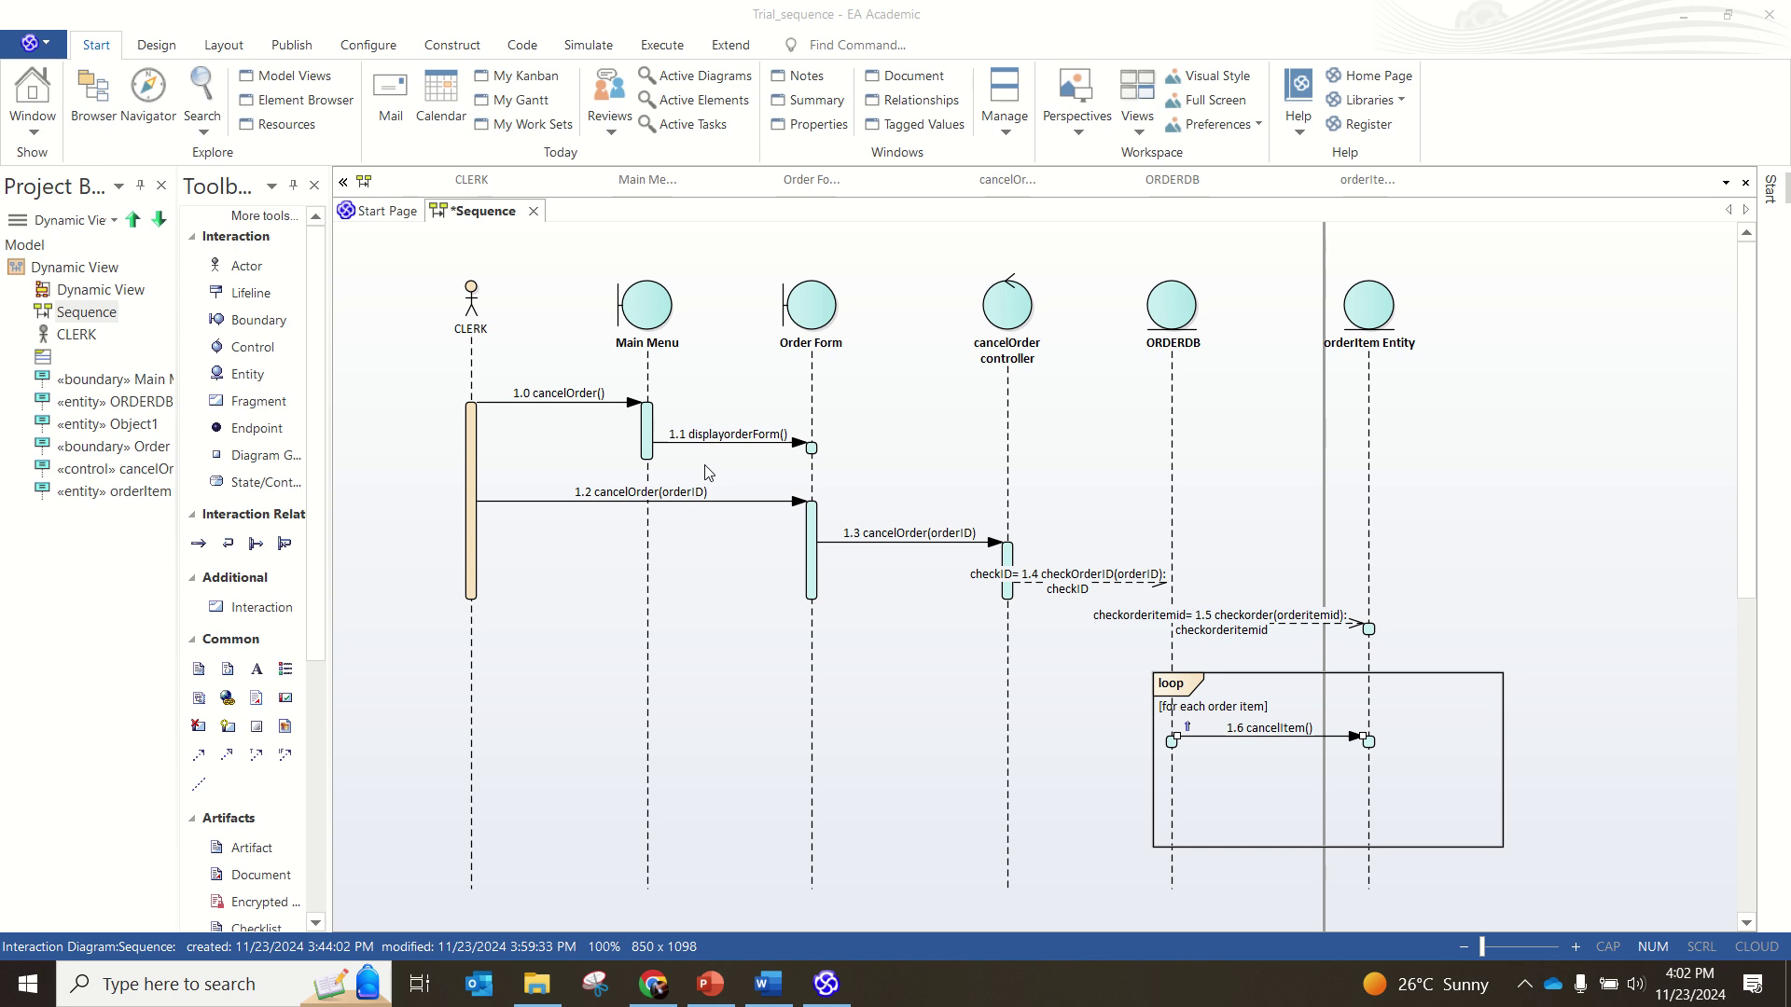
{"action": "left_click", "coordinate": [250, 373]}
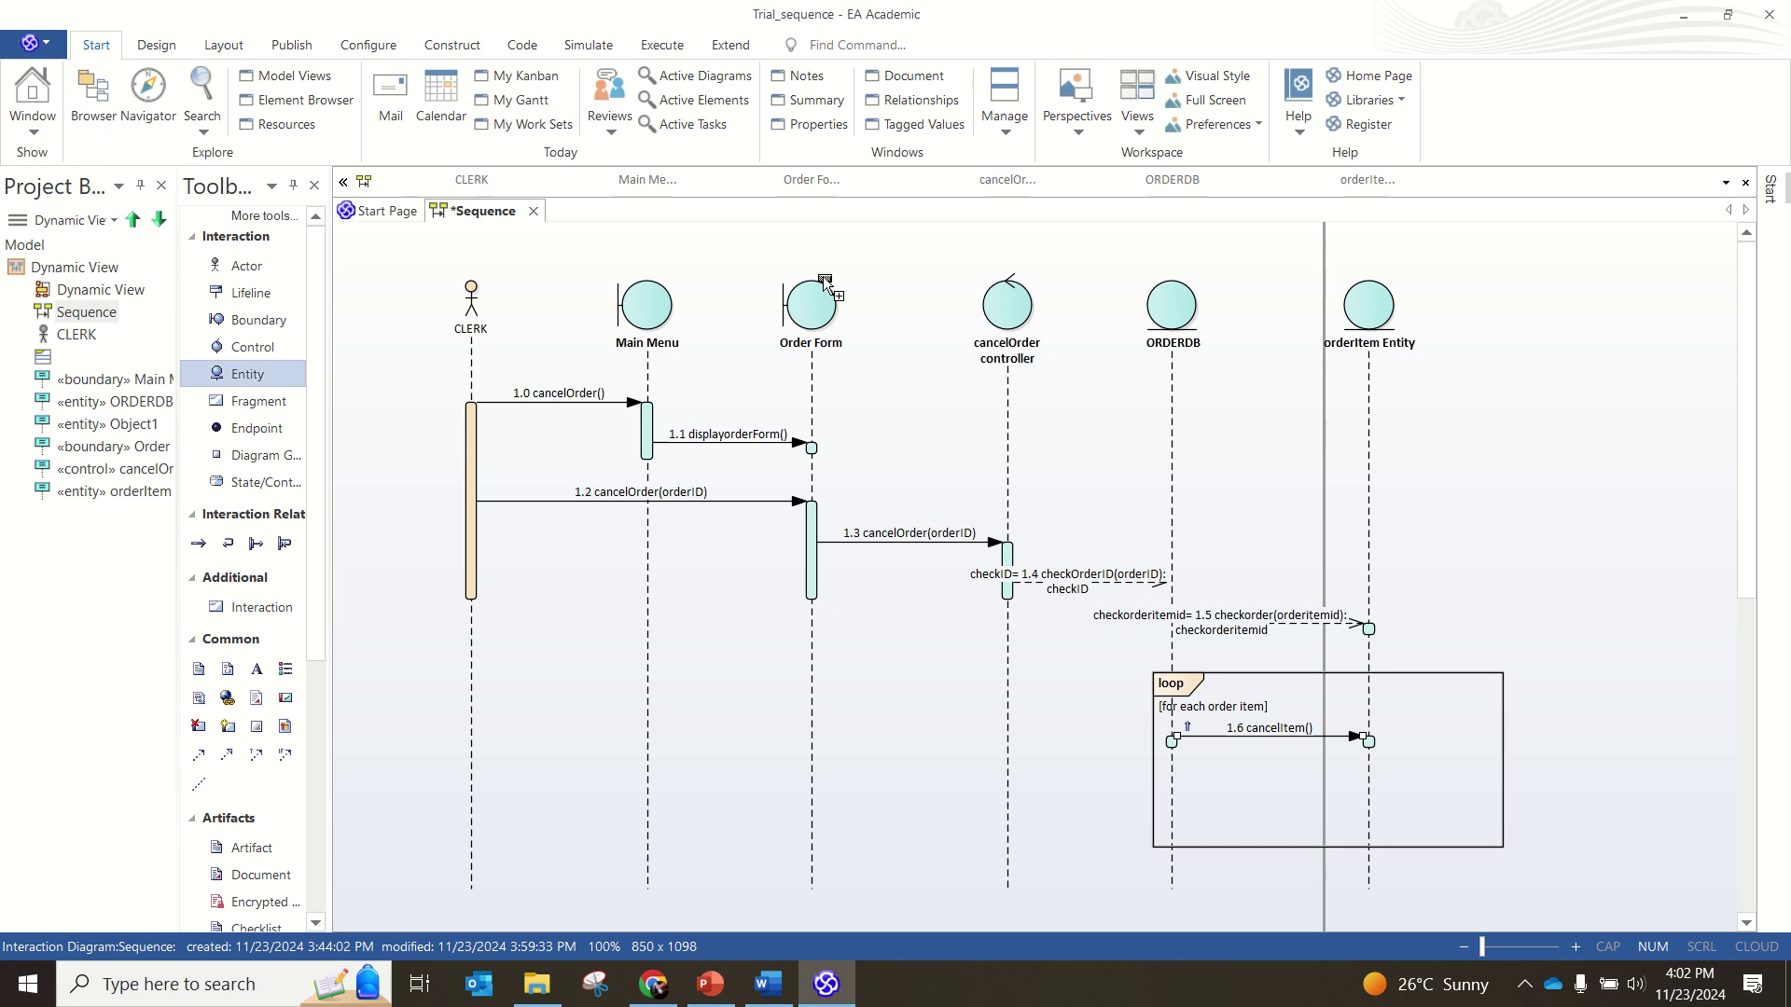
{"action": "left_click", "coordinate": [1540, 312]}
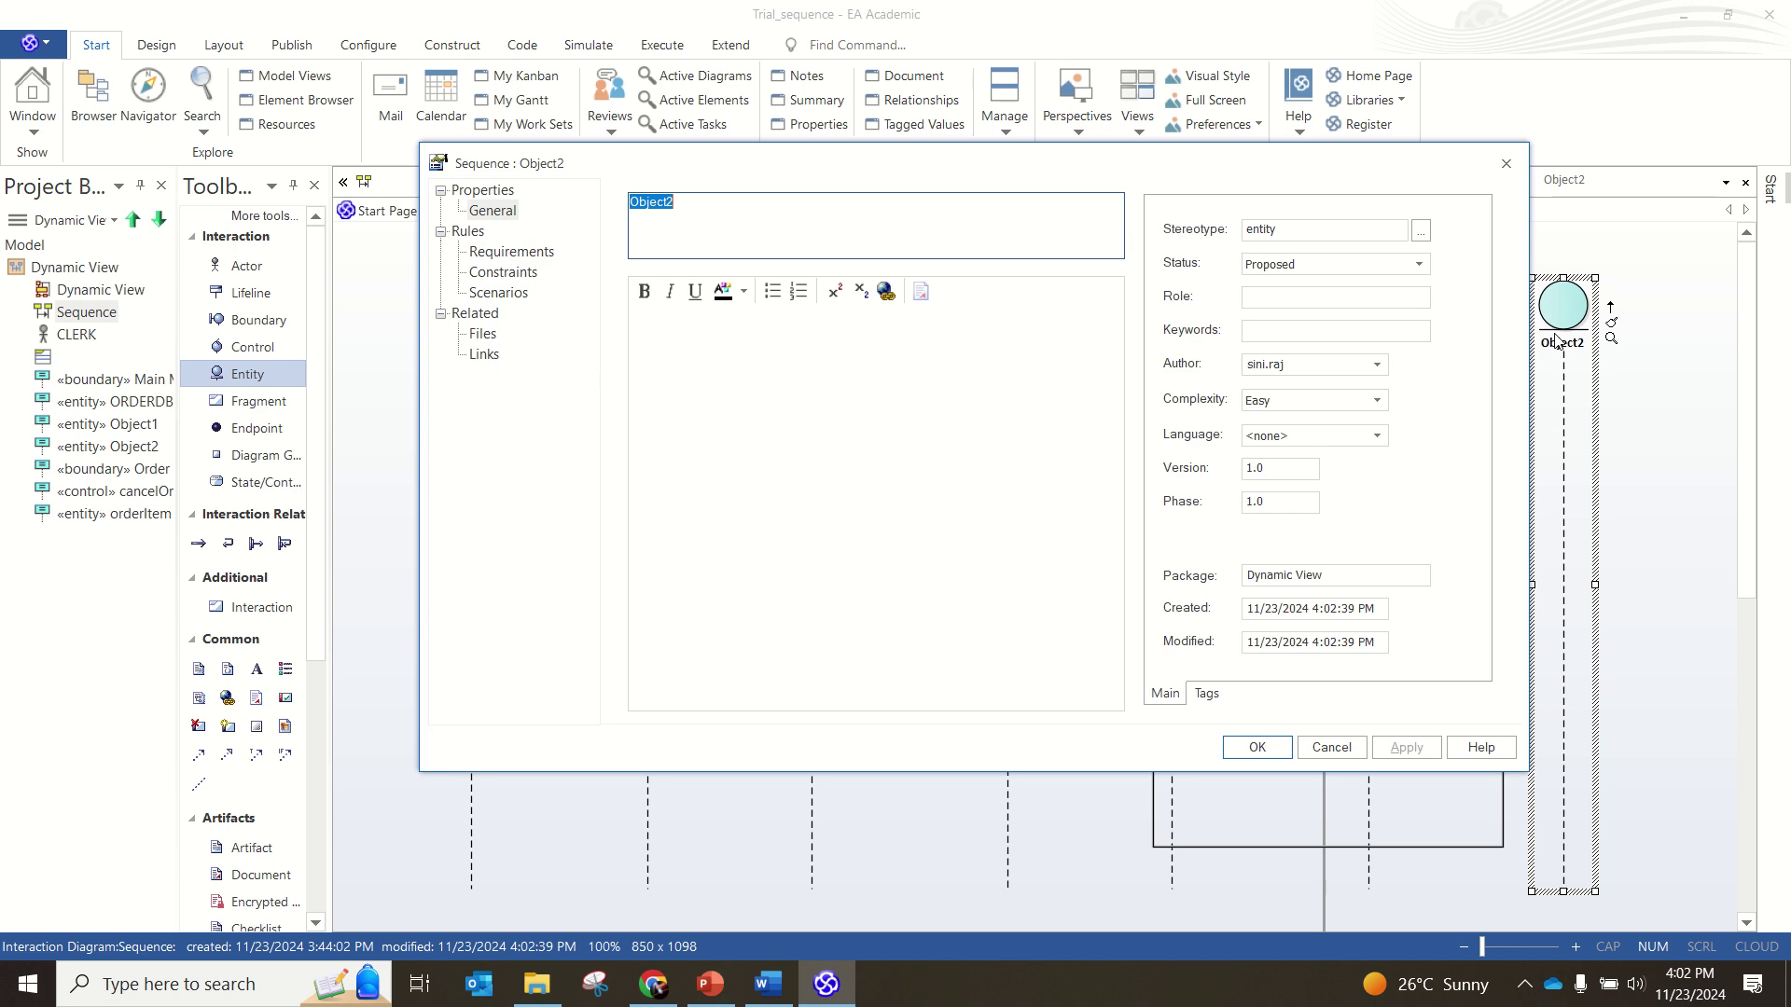
{"action": "type", "text": "Stock home"}
{"action": "left_click", "coordinate": [1408, 744]}
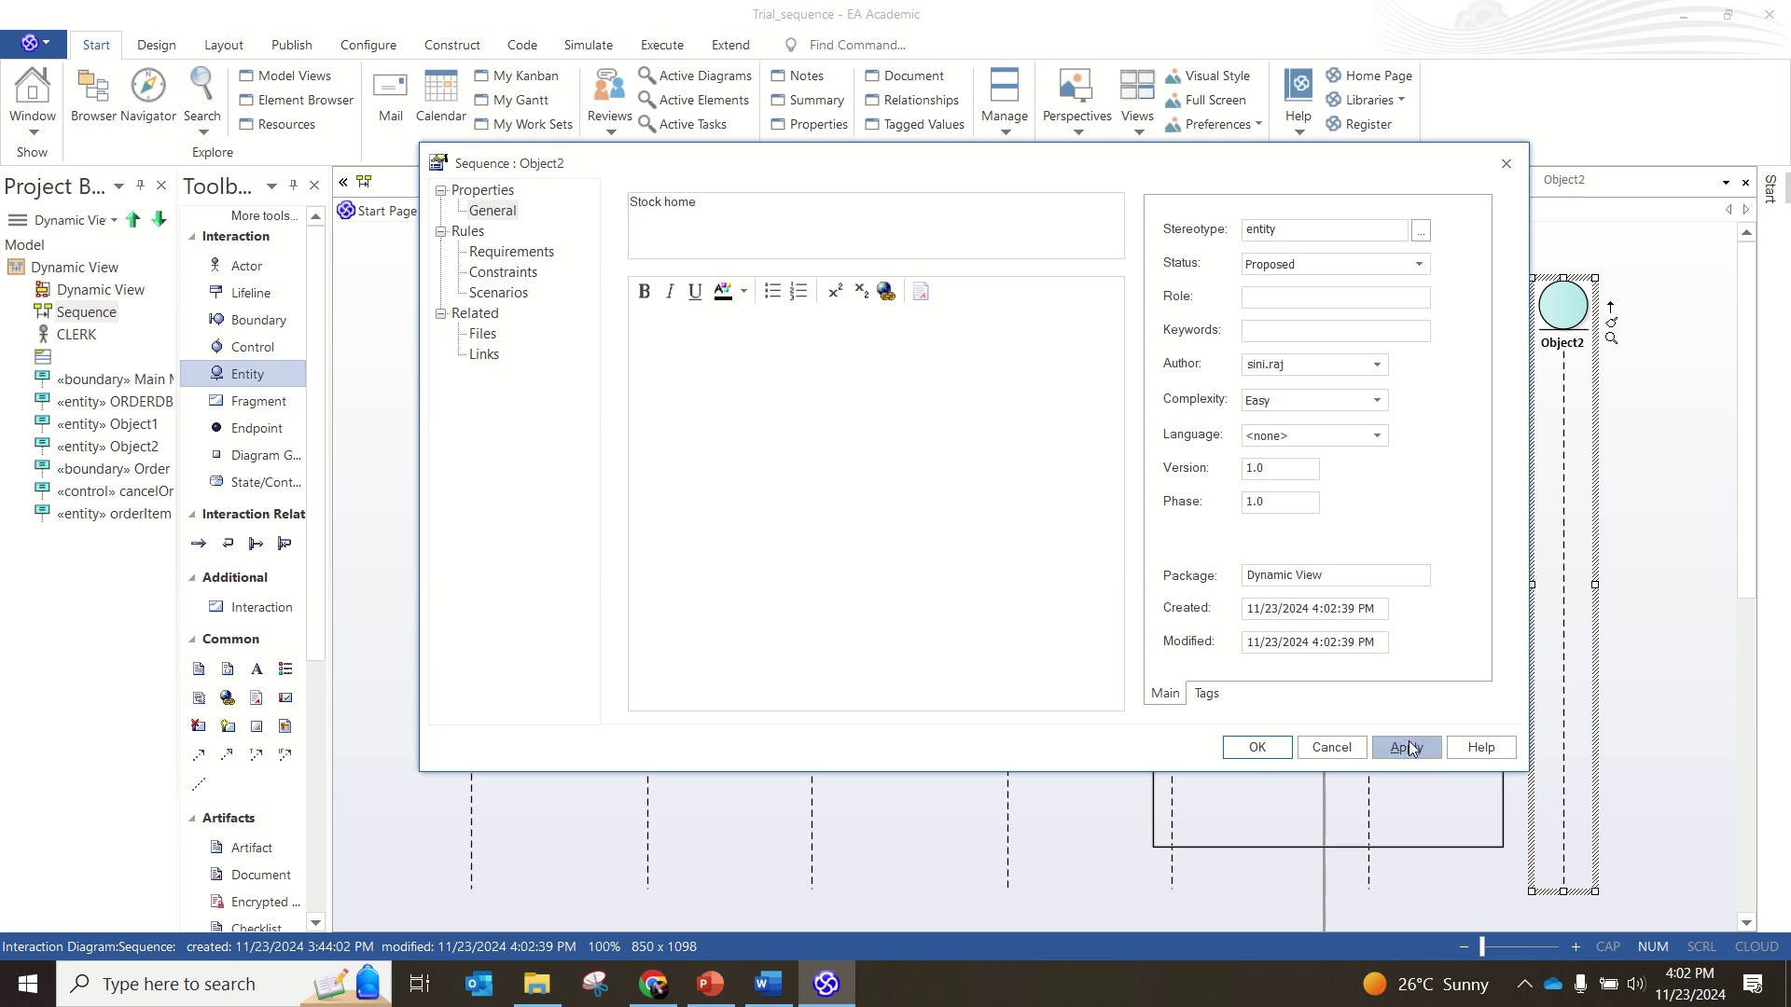
{"action": "left_click", "coordinate": [1283, 757]}
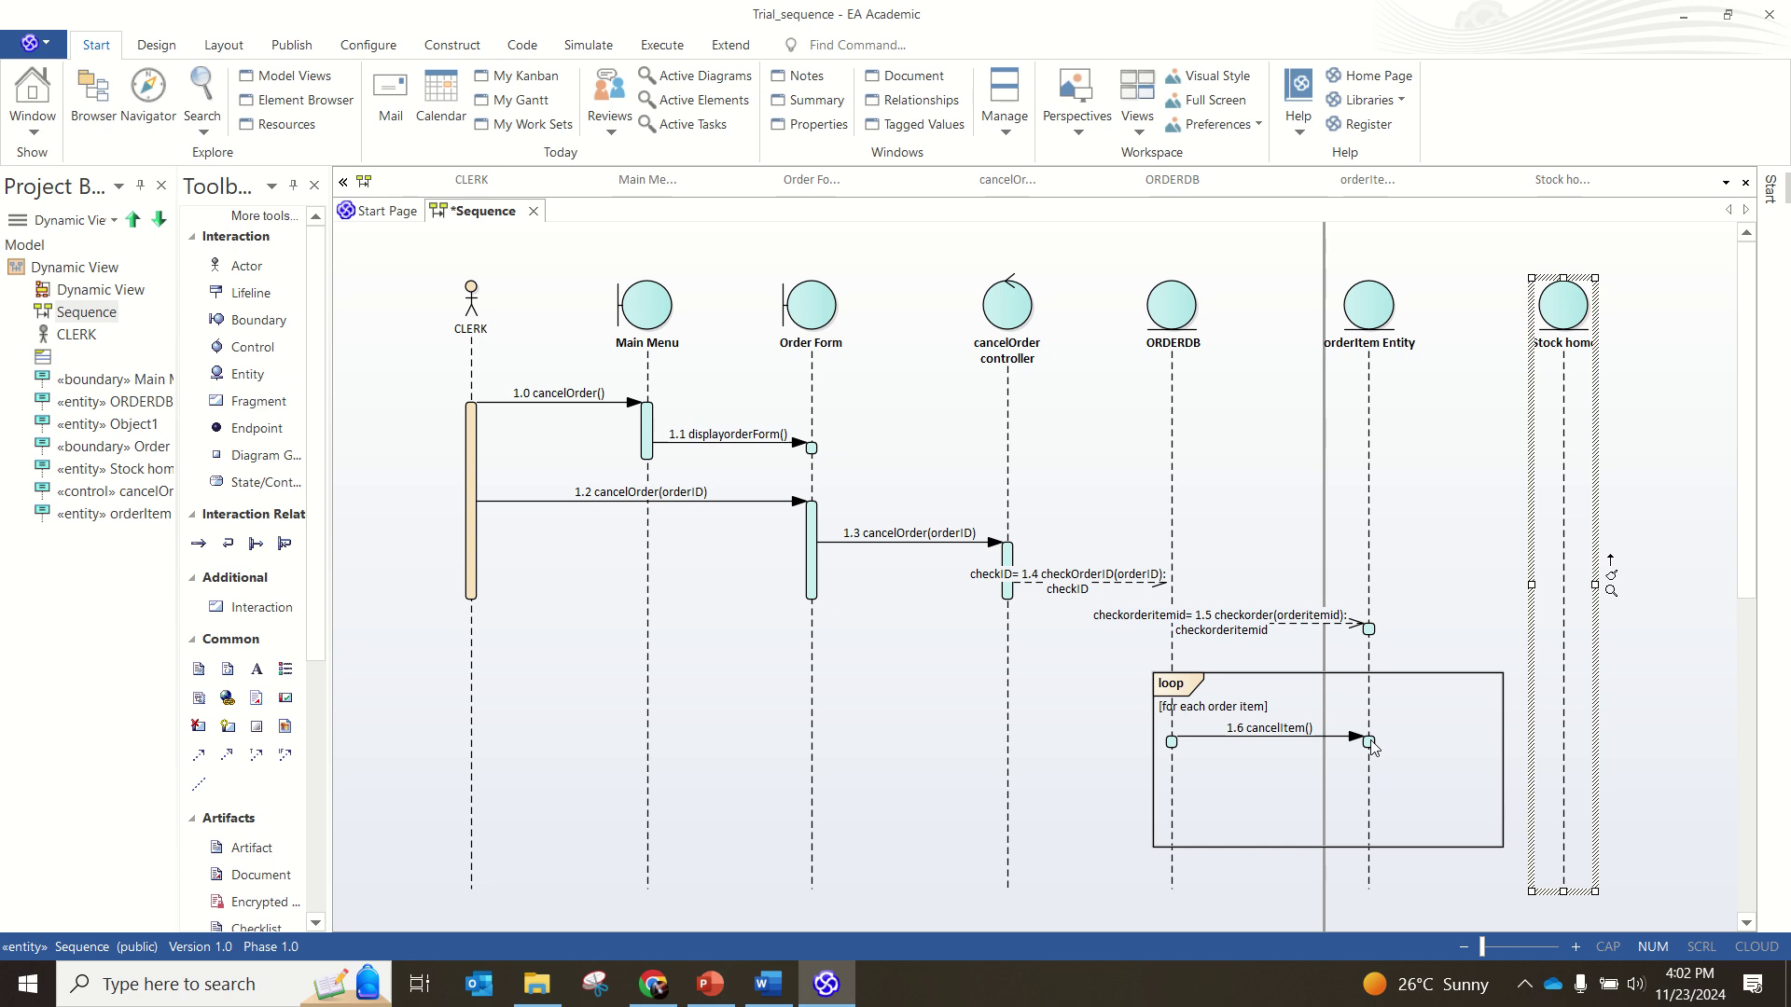
Step: Draw a message from orderItem Entity to Stock home below cancelItem and name it "1,7 checkStockorderitem()"
{"action": "left_click", "coordinate": [1376, 739]}
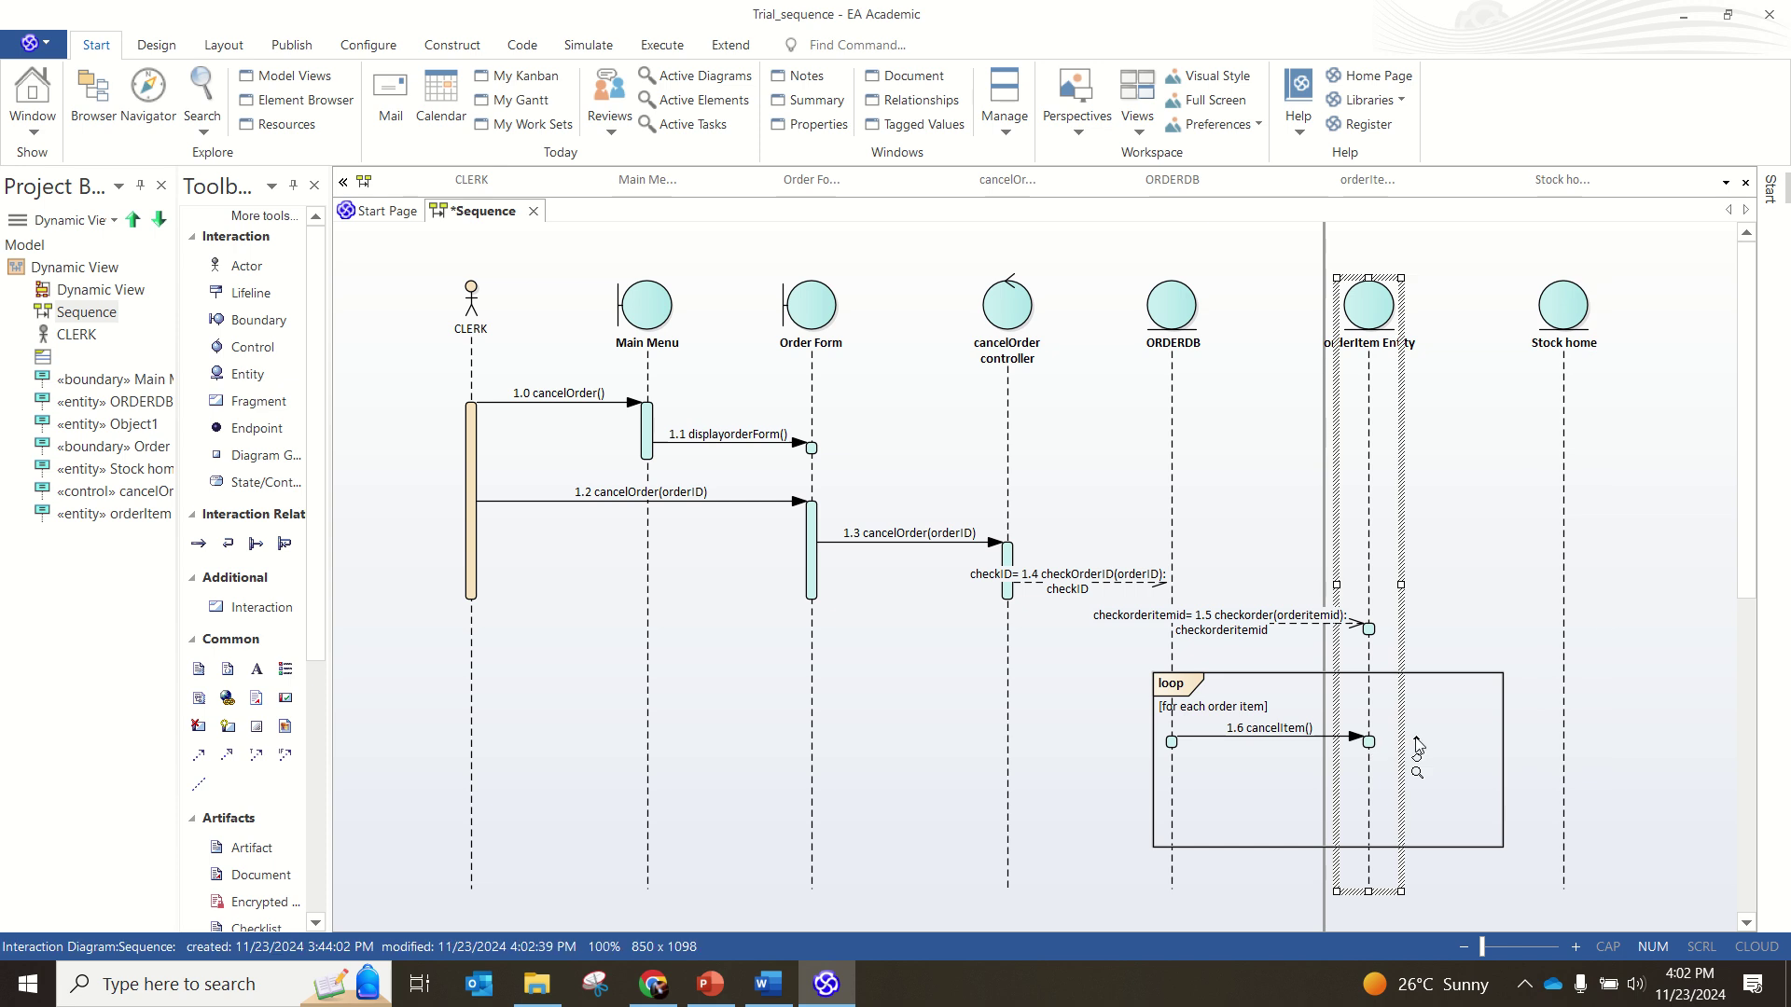
{"action": "left_click_drag", "start_coordinate": [1417, 746], "coordinate": [1561, 765]}
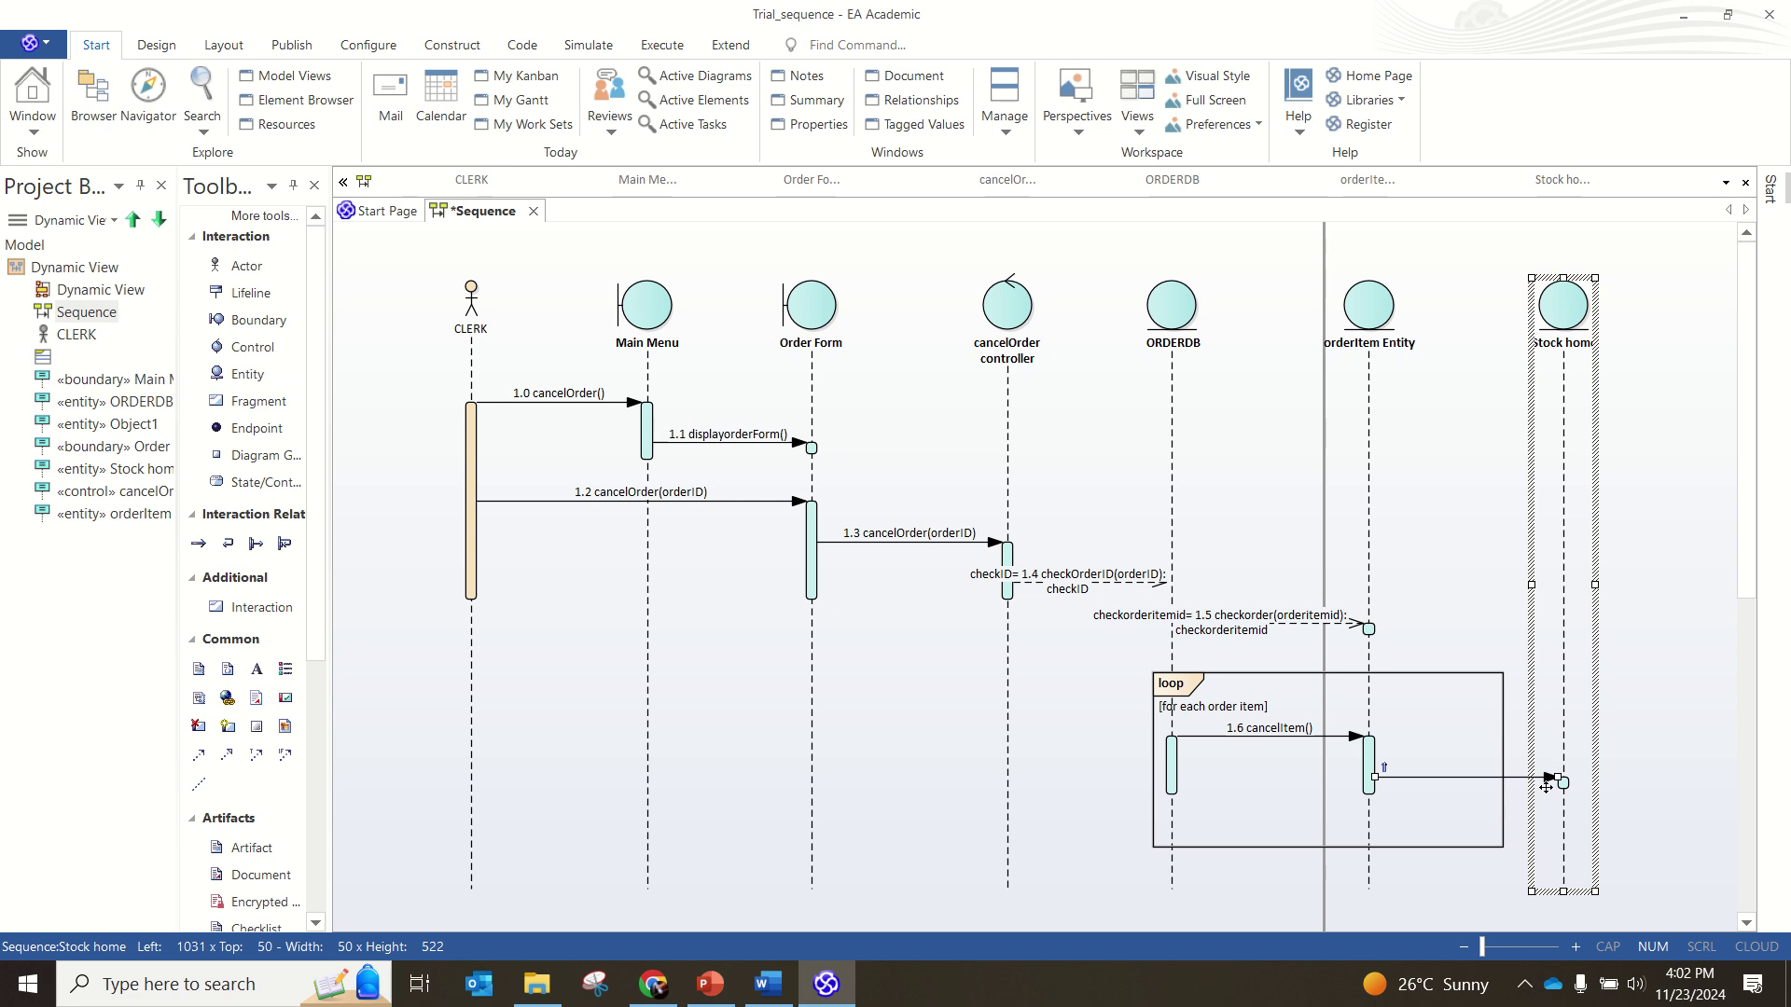
{"action": "double_click", "coordinate": [1463, 771]}
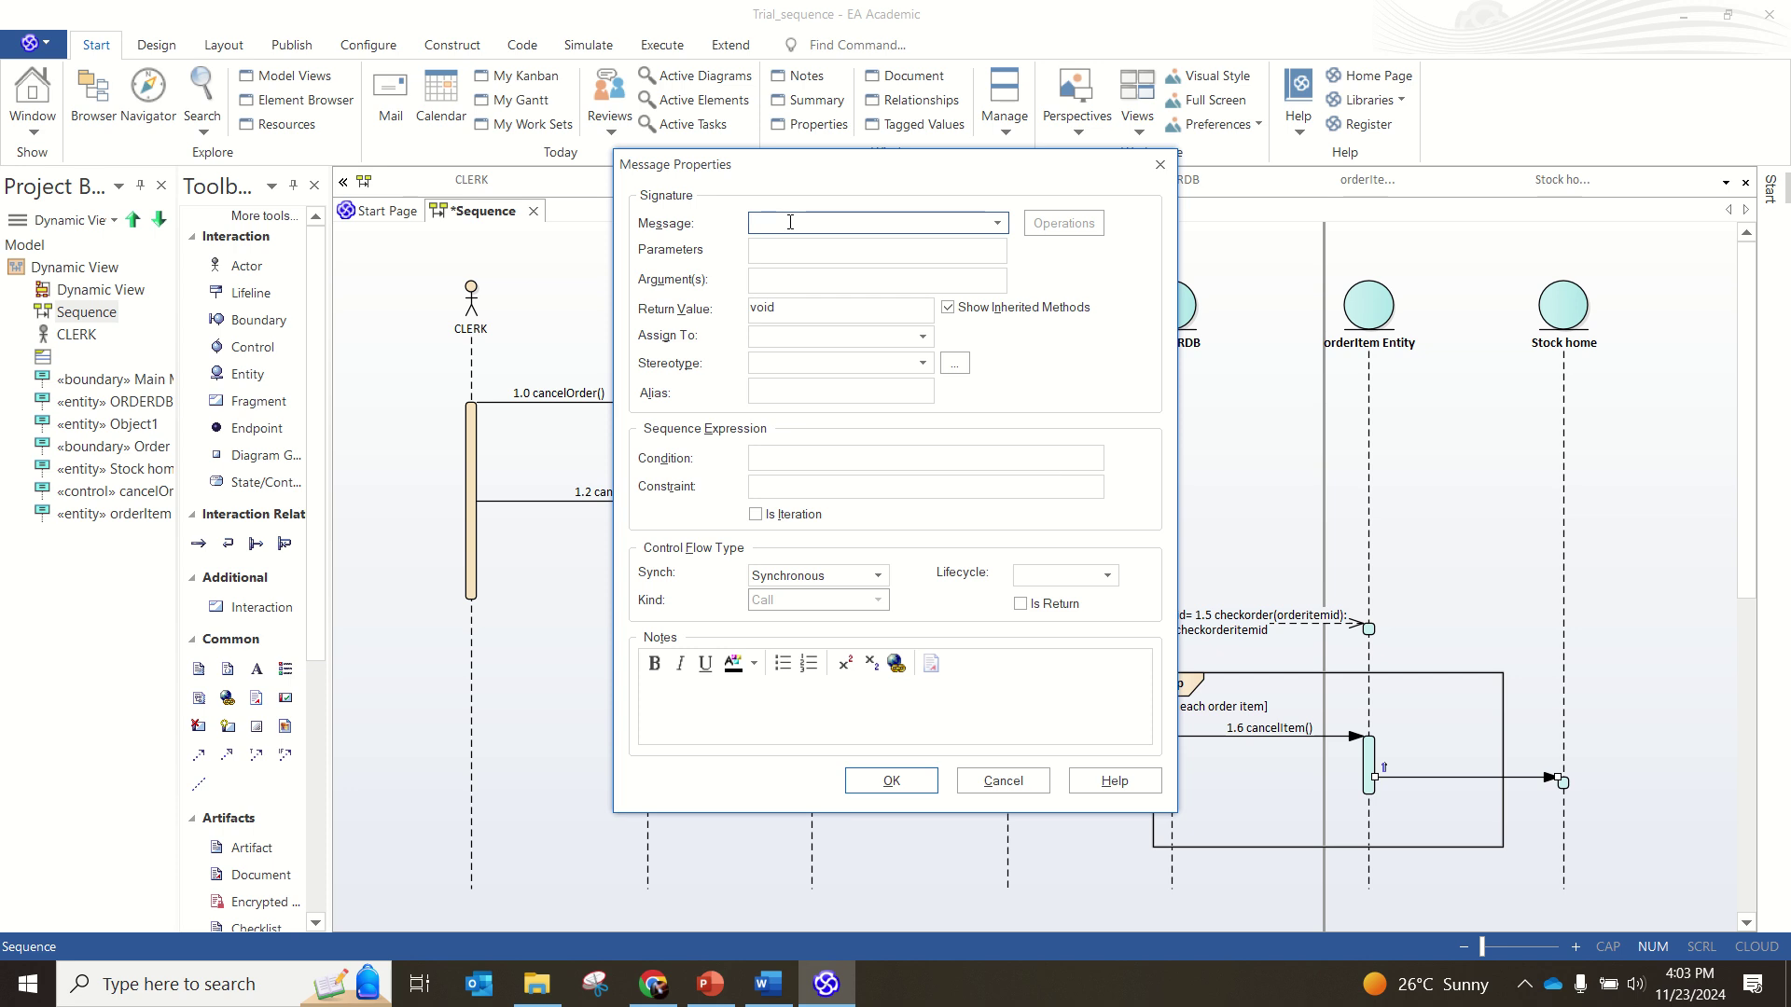
{"action": "type", "text": "1."}
{"action": "type", "text": "7"}
{"action": "type", "text": "check"}
{"action": "type", "text": "S"}
{"action": "type", "text": "tocko"}
{"action": "type", "text": "rder"}
{"action": "type", "text": "item"}
{"action": "type", "text": "()"}
Step: Set the parameter of the checkStockorderitem message to orderItemID
{"action": "left_click", "coordinate": [872, 259]}
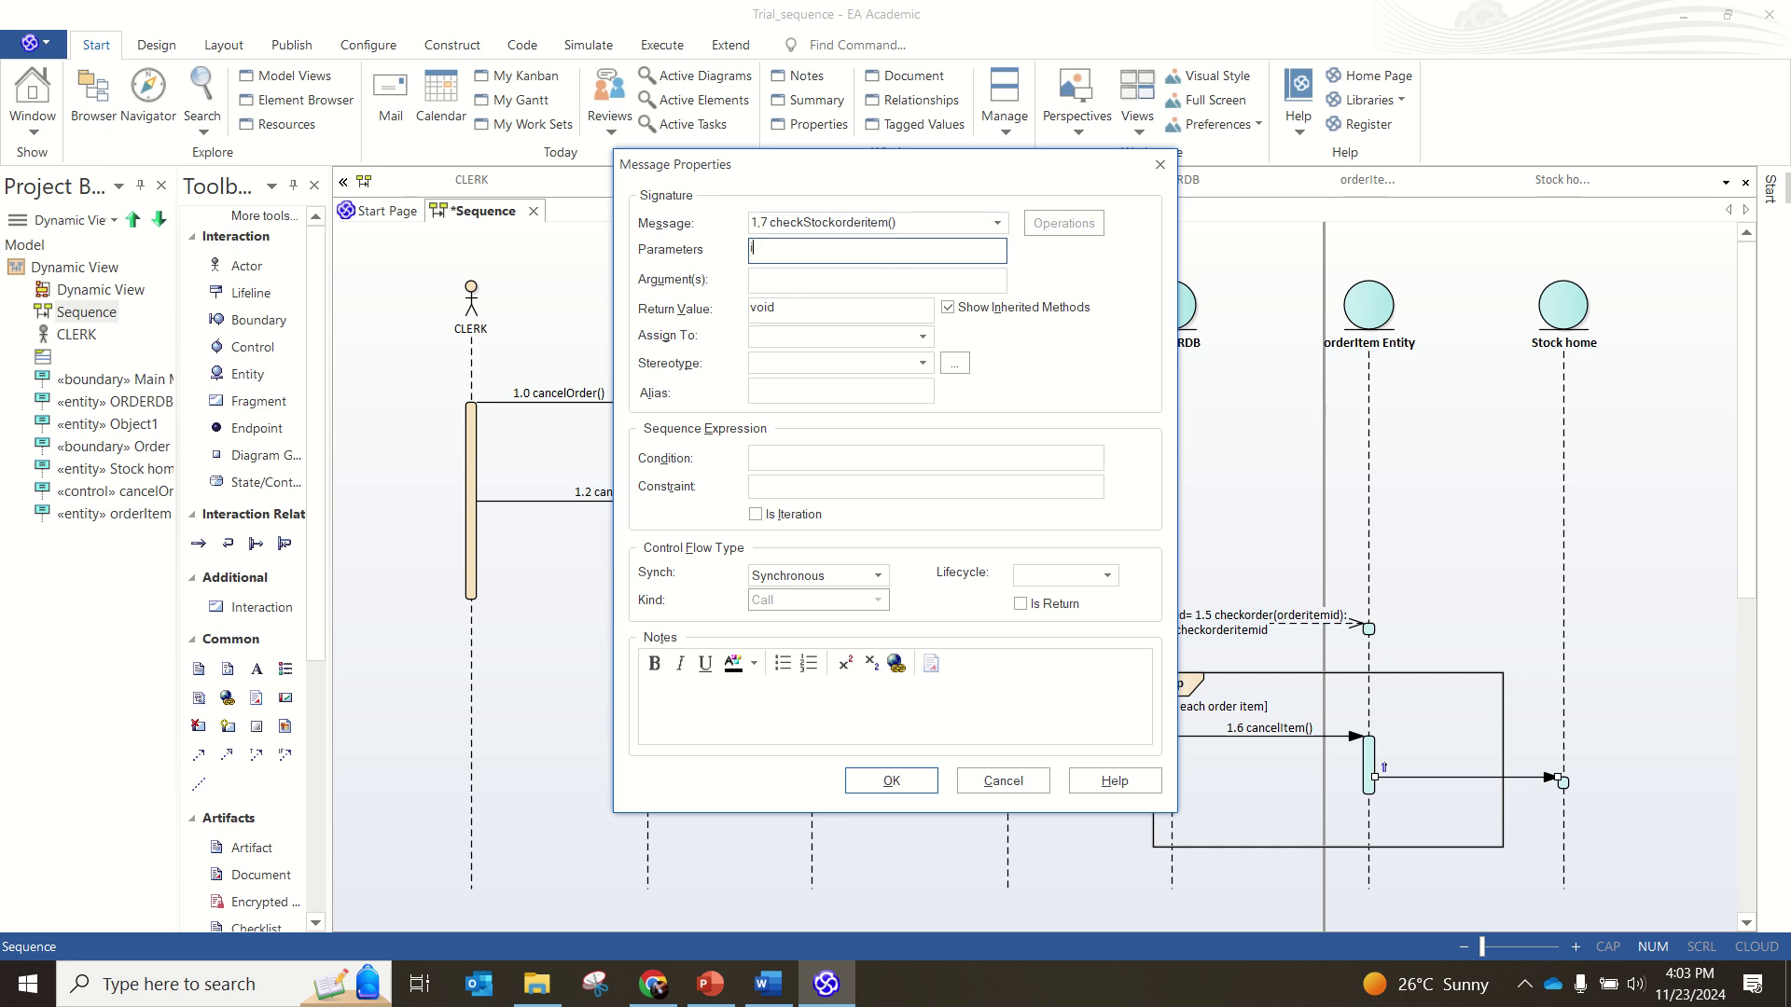
{"action": "type", "text": "order"}
{"action": "type", "text": "Itre"}
{"action": "type", "text": "]]"}
{"action": "key", "text": "BackSpace"}
{"action": "key", "text": "BackSpace"}
{"action": "key", "text": "BackSpace"}
{"action": "key", "text": "BackSpace"}
{"action": "type", "text": "emID"}
{"action": "left_click", "coordinate": [912, 786]}
Step: Correct the checkStockorderitem message's number to 1.7 and assign its result to stockitemid
{"action": "double_click", "coordinate": [1469, 770]}
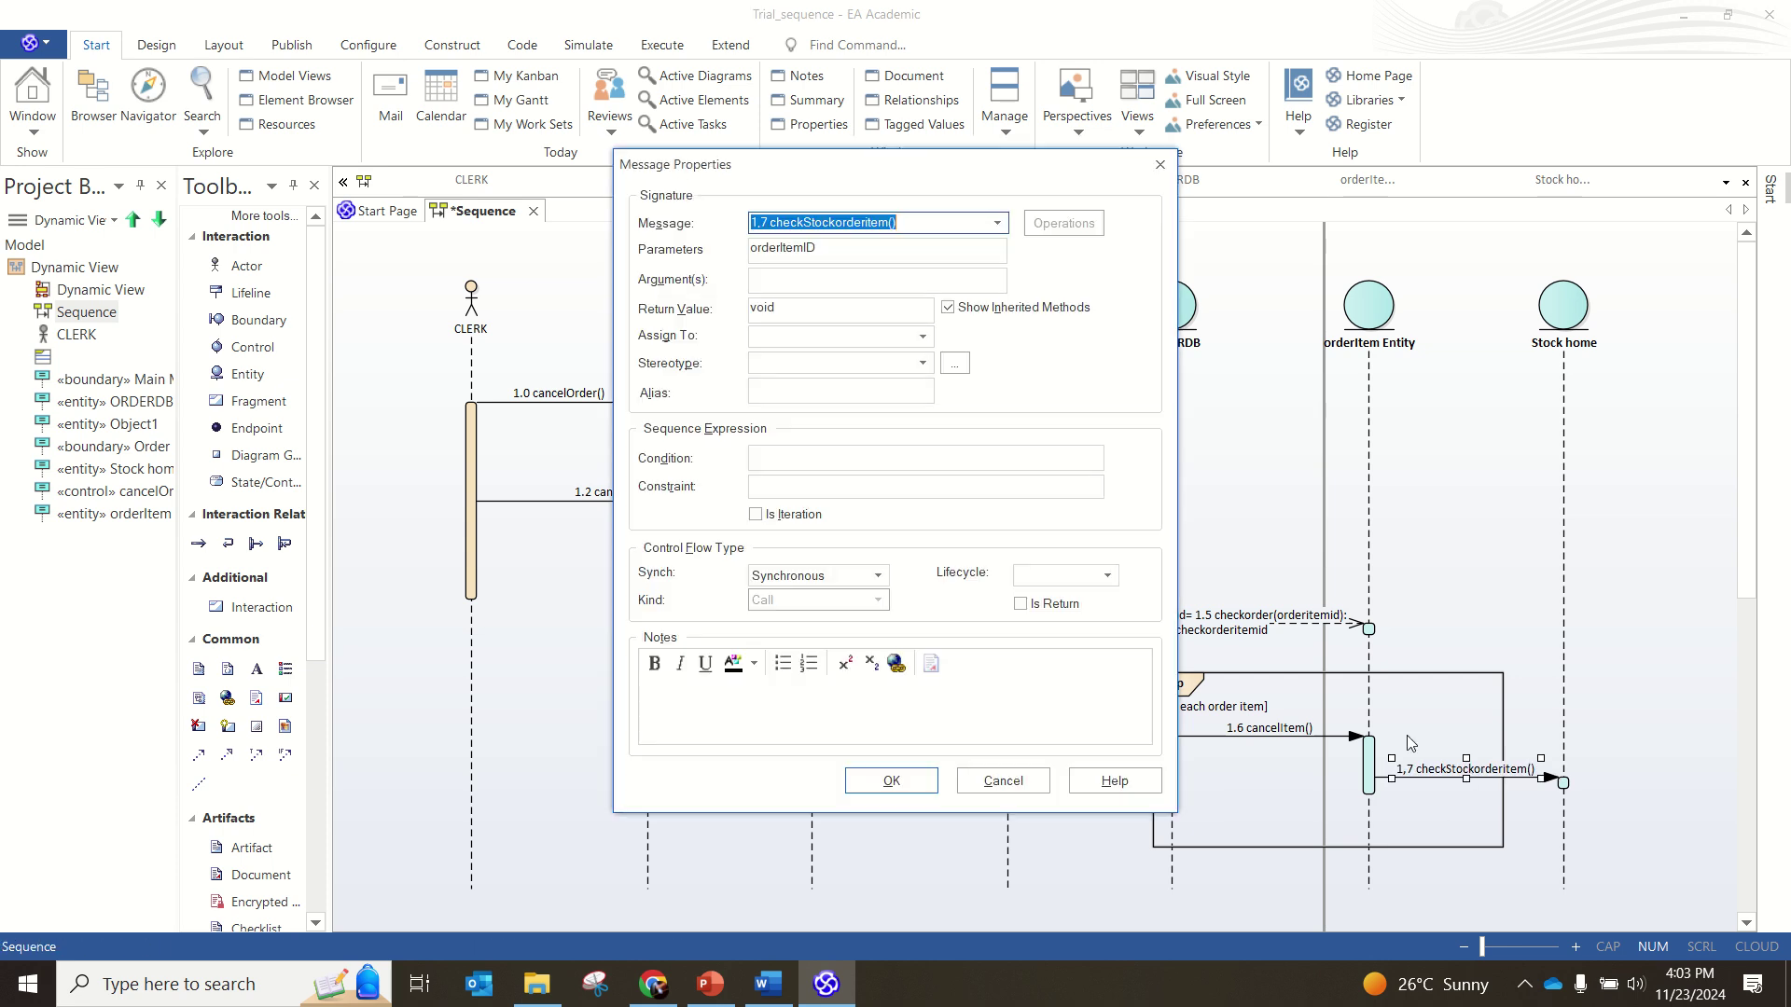
{"action": "left_click", "coordinate": [762, 223]}
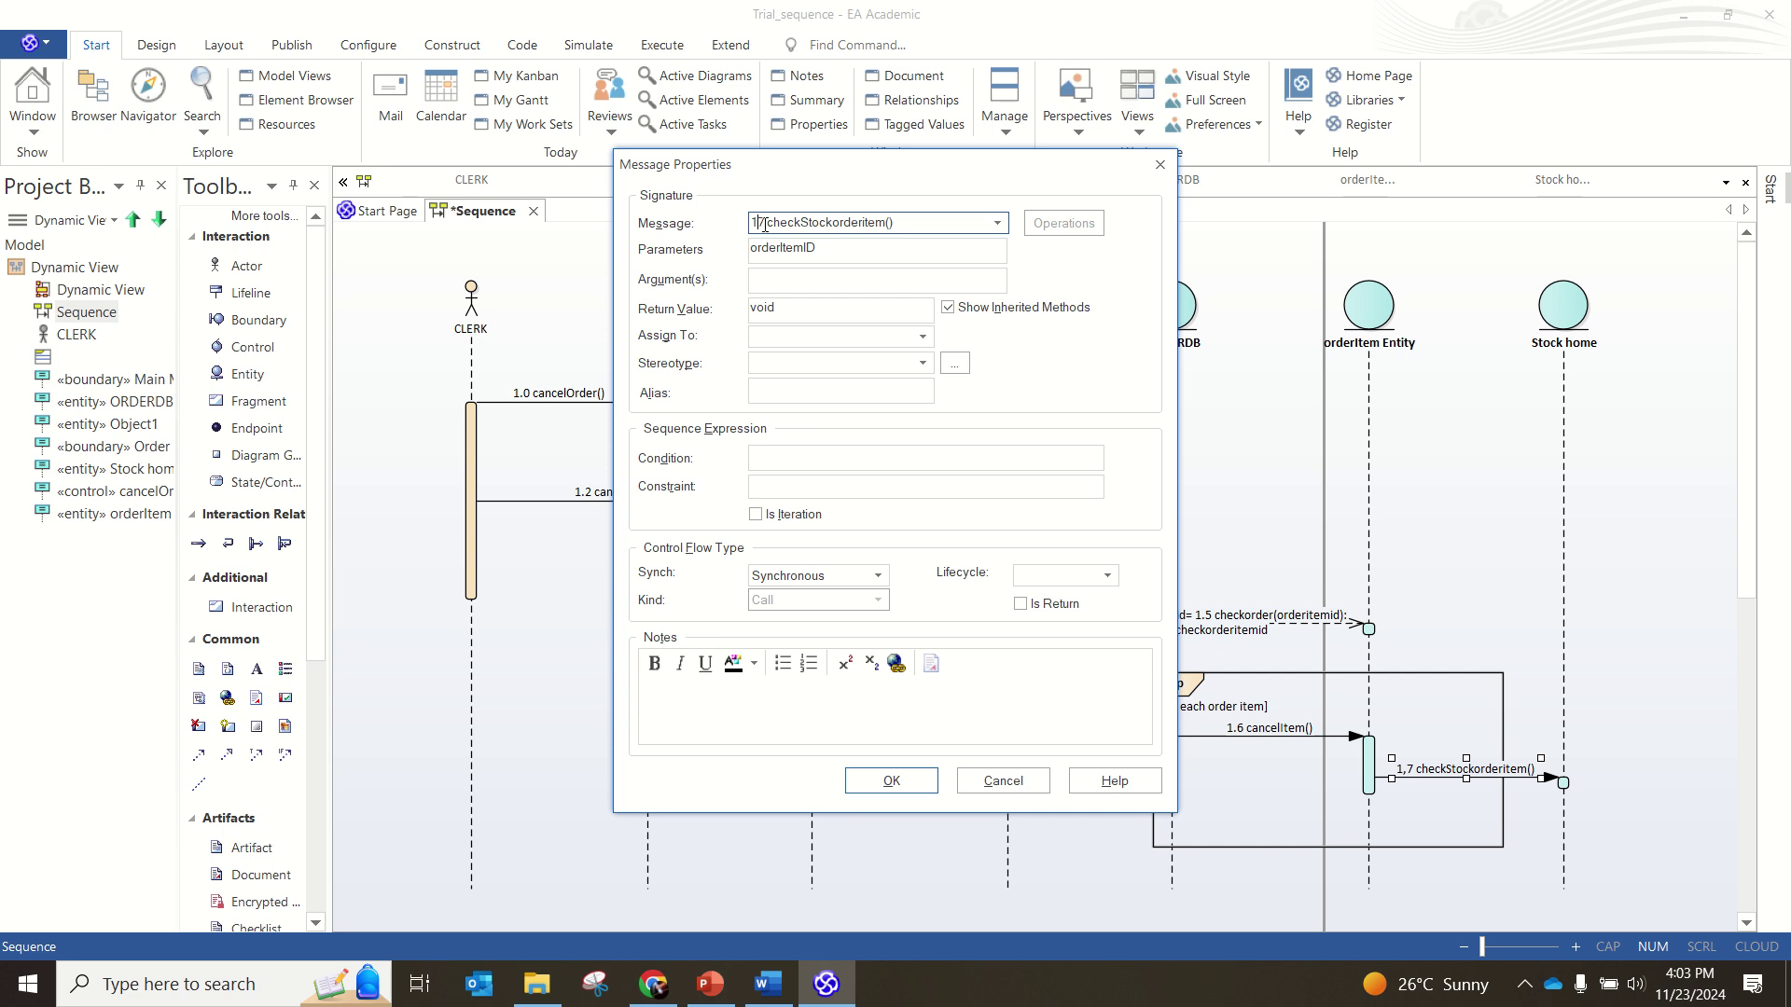
{"action": "type", "text": "."}
{"action": "left_click", "coordinate": [817, 343]}
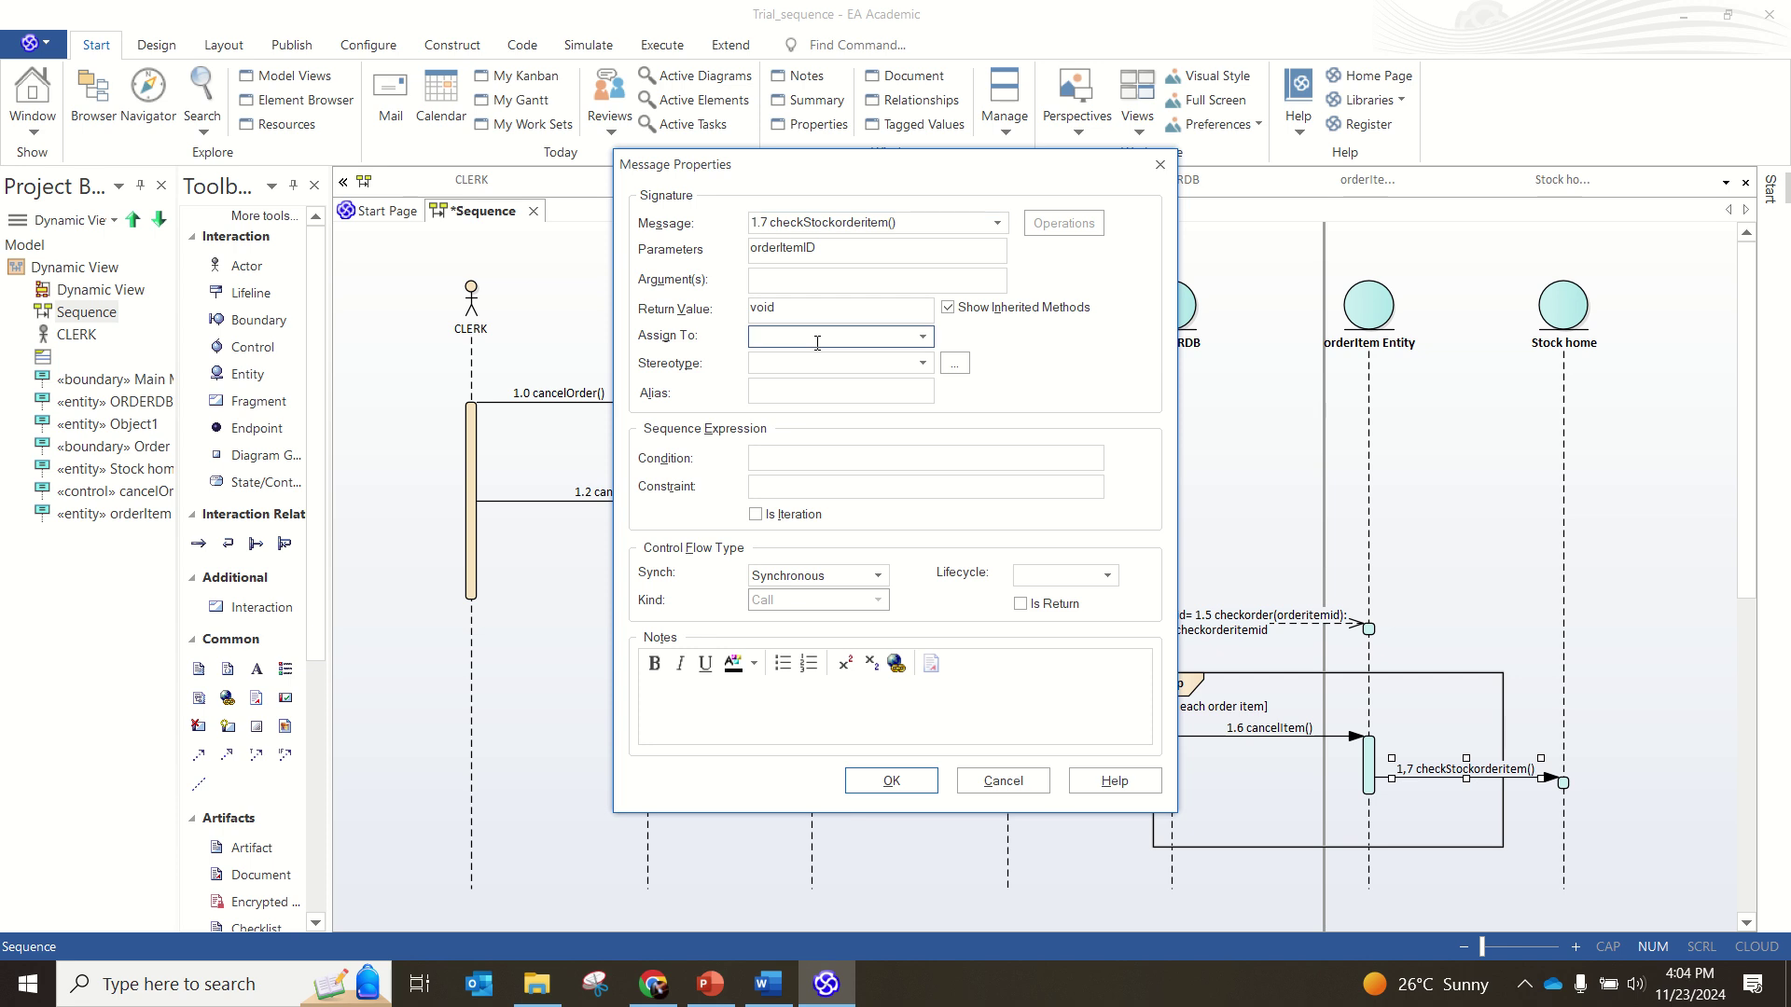
{"action": "type", "text": "stockitemid"}
{"action": "left_click", "coordinate": [914, 781]}
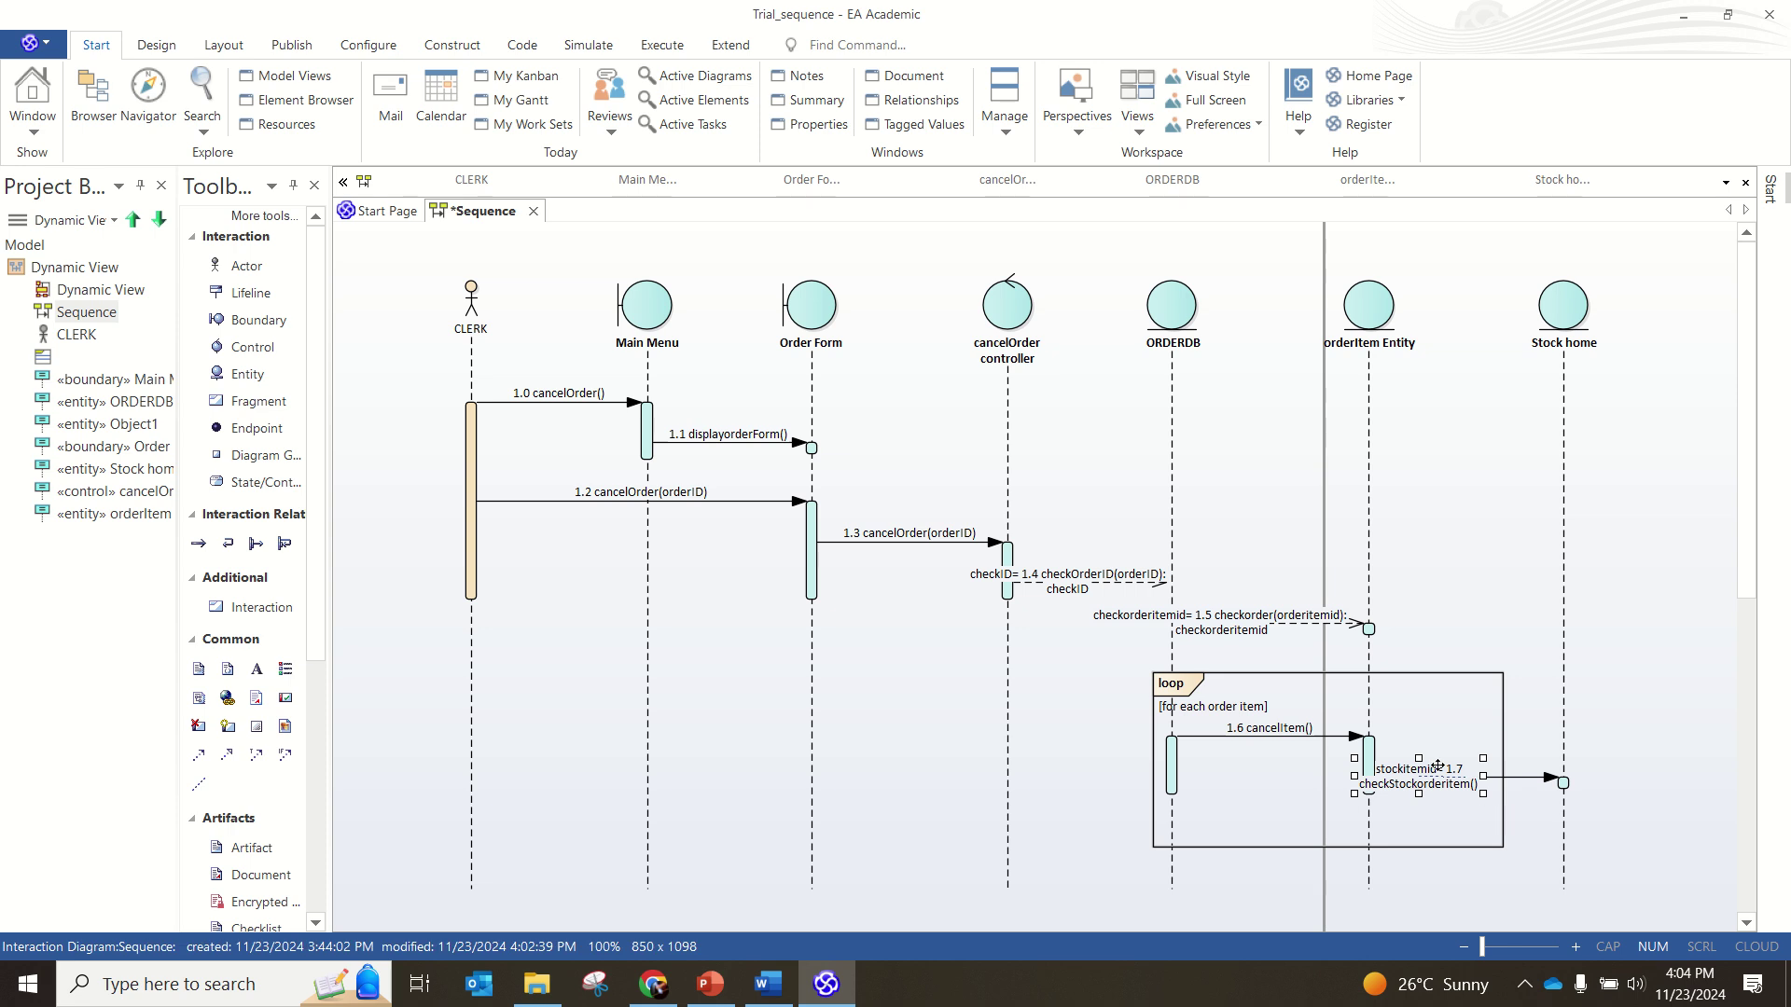
Step: Draw a message from Stock home back to orderItem Entity near the loop's lower edge and name it "updateStockorderitem"
{"action": "left_click", "coordinate": [1513, 800]}
{"action": "left_click", "coordinate": [1559, 811]}
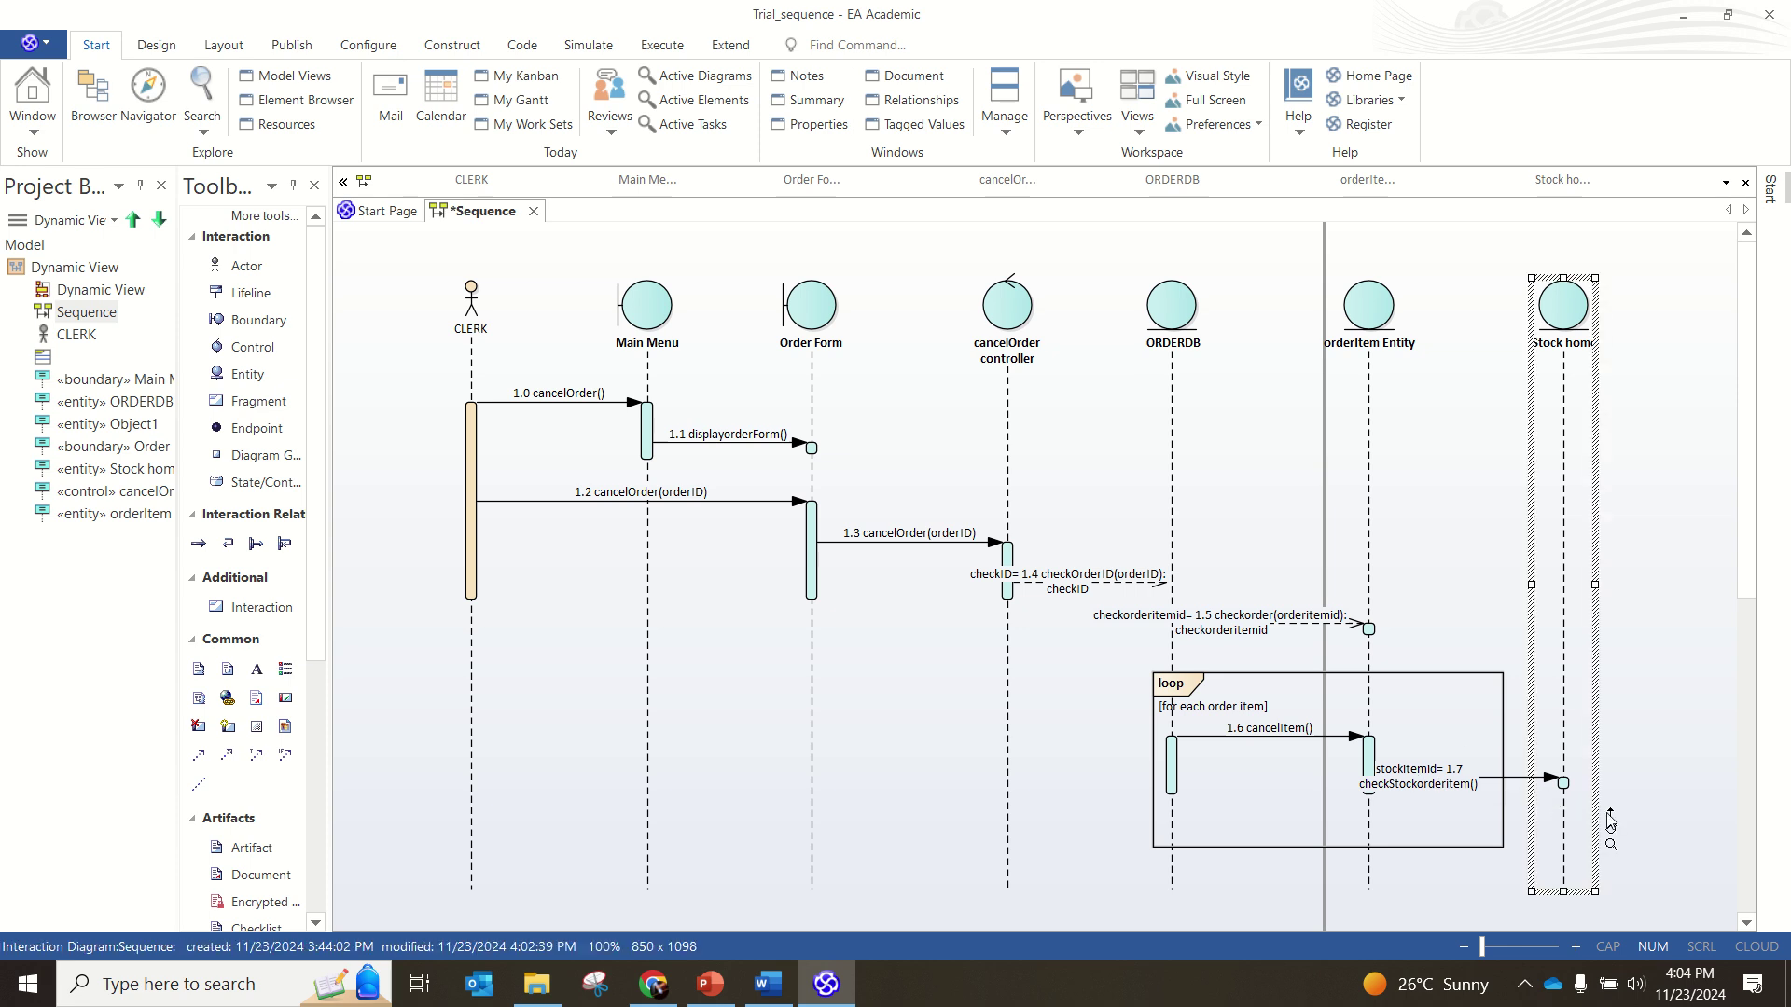
{"action": "left_click_drag", "start_coordinate": [1611, 815], "coordinate": [1371, 828]}
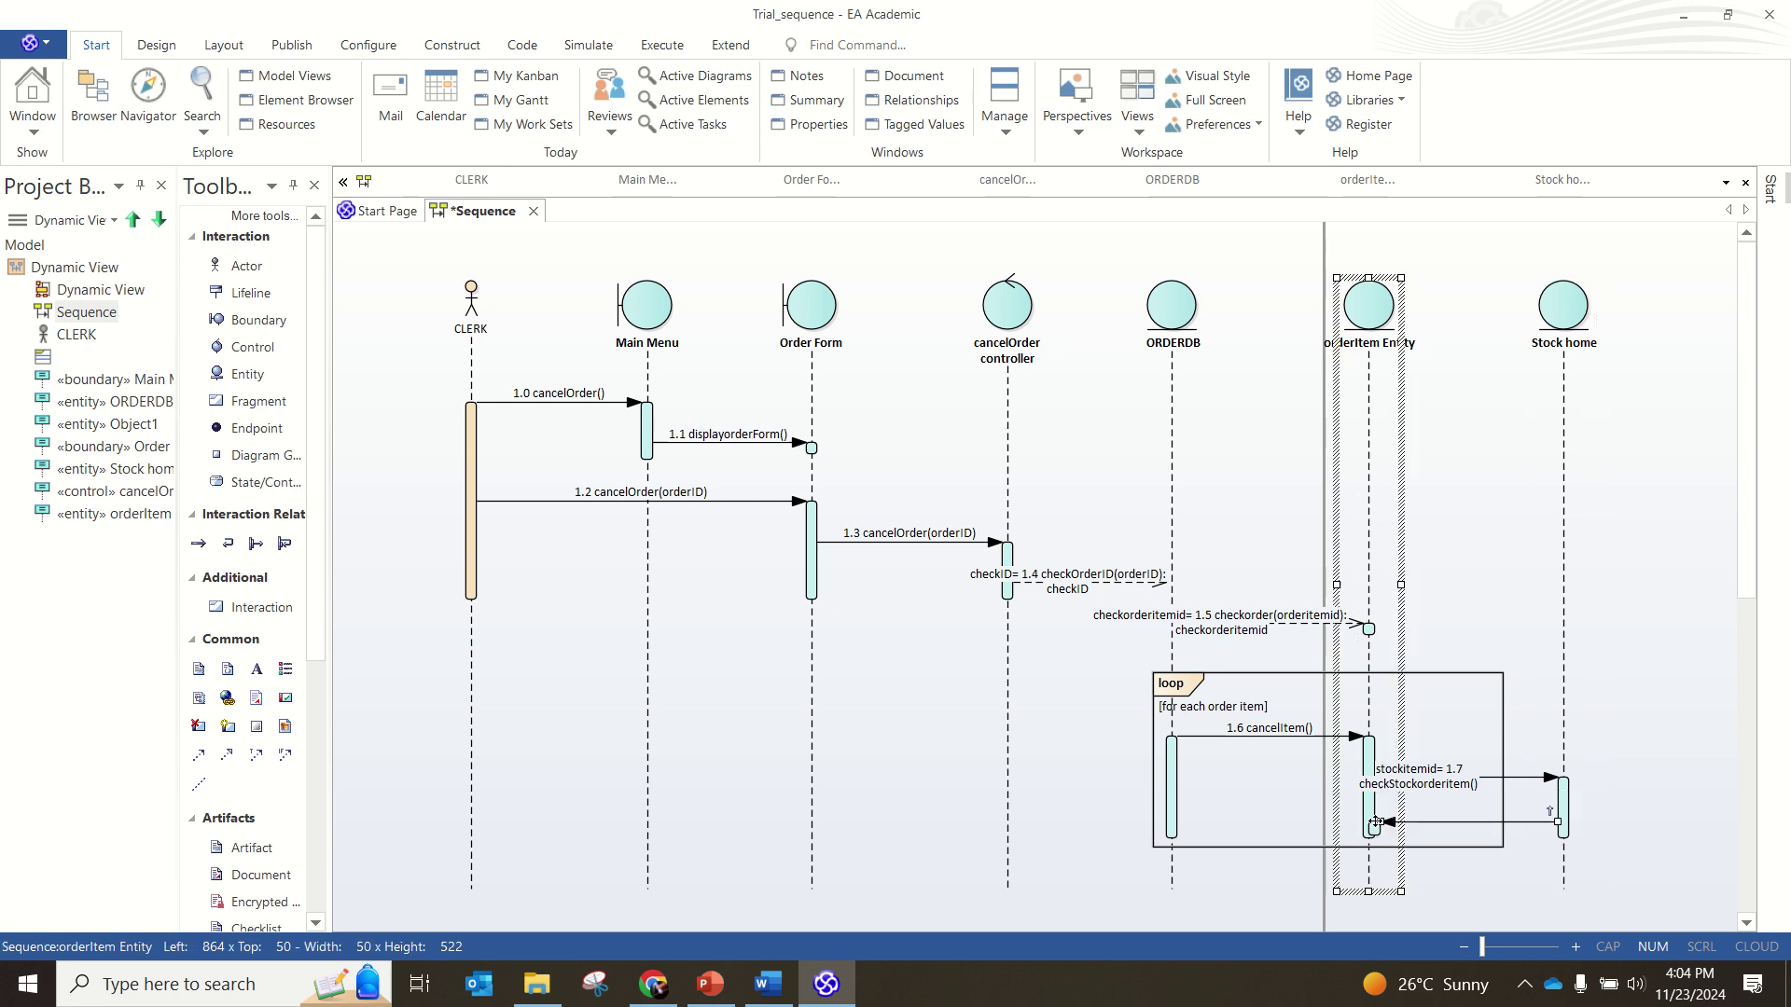
{"action": "double_click", "coordinate": [1437, 825]}
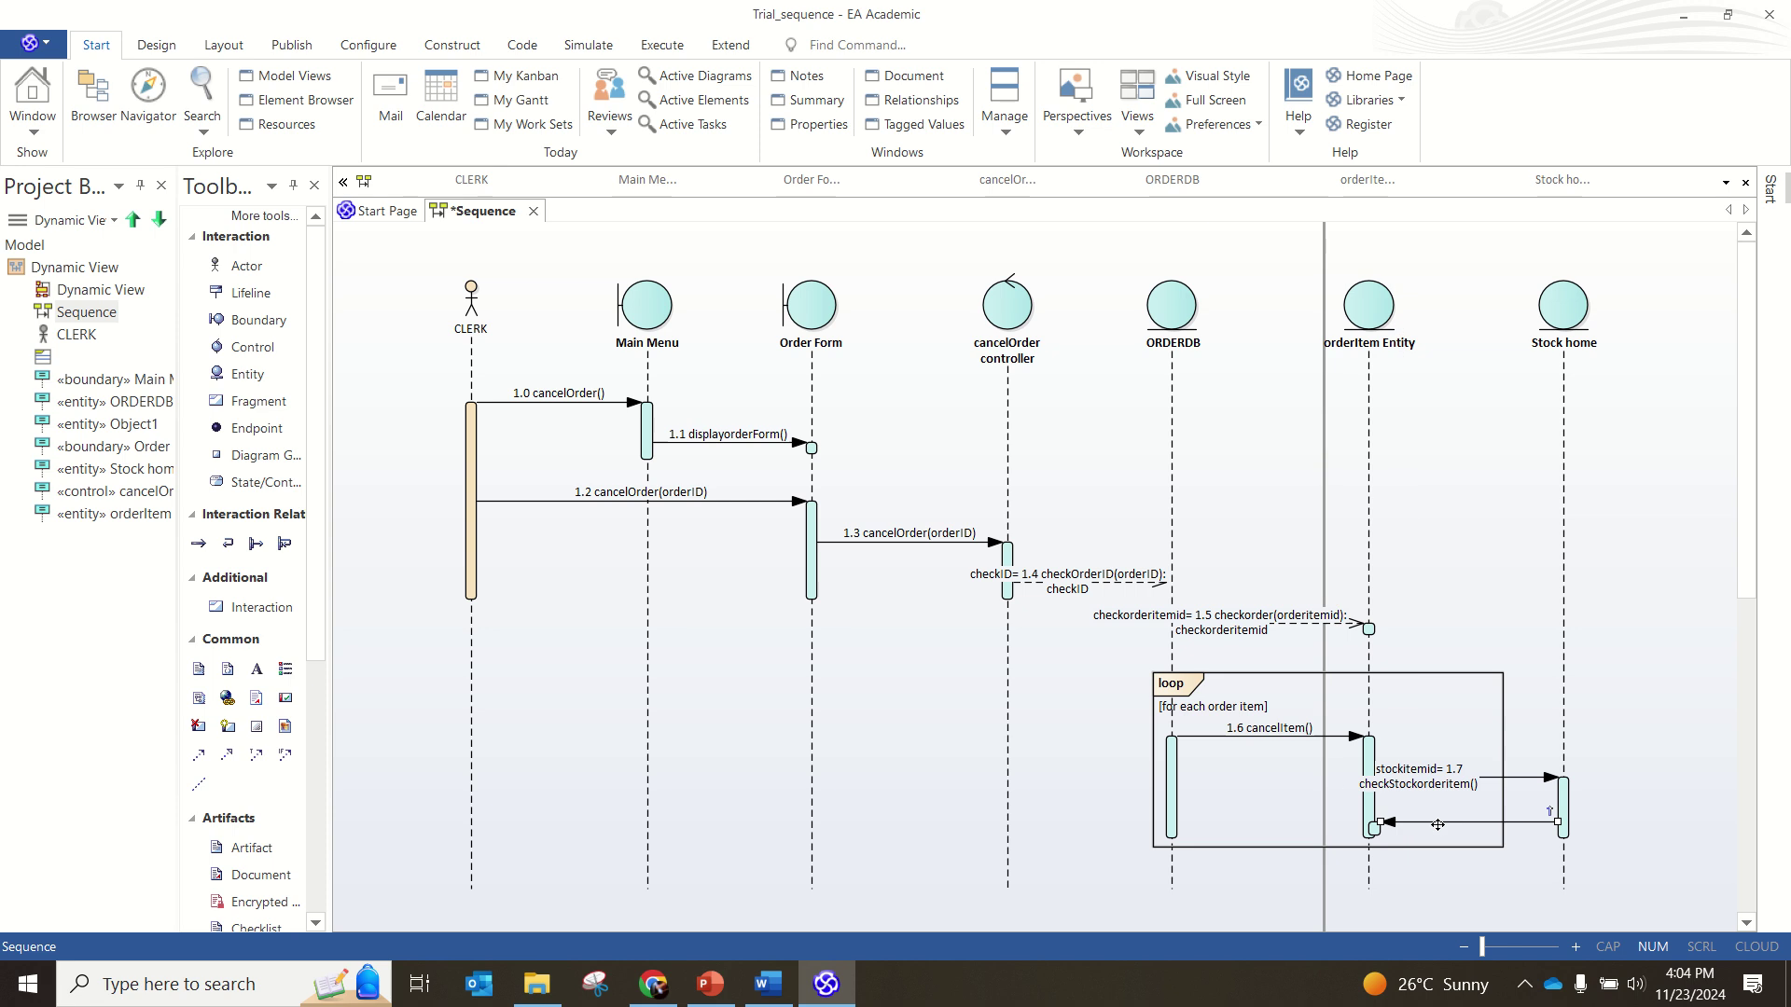
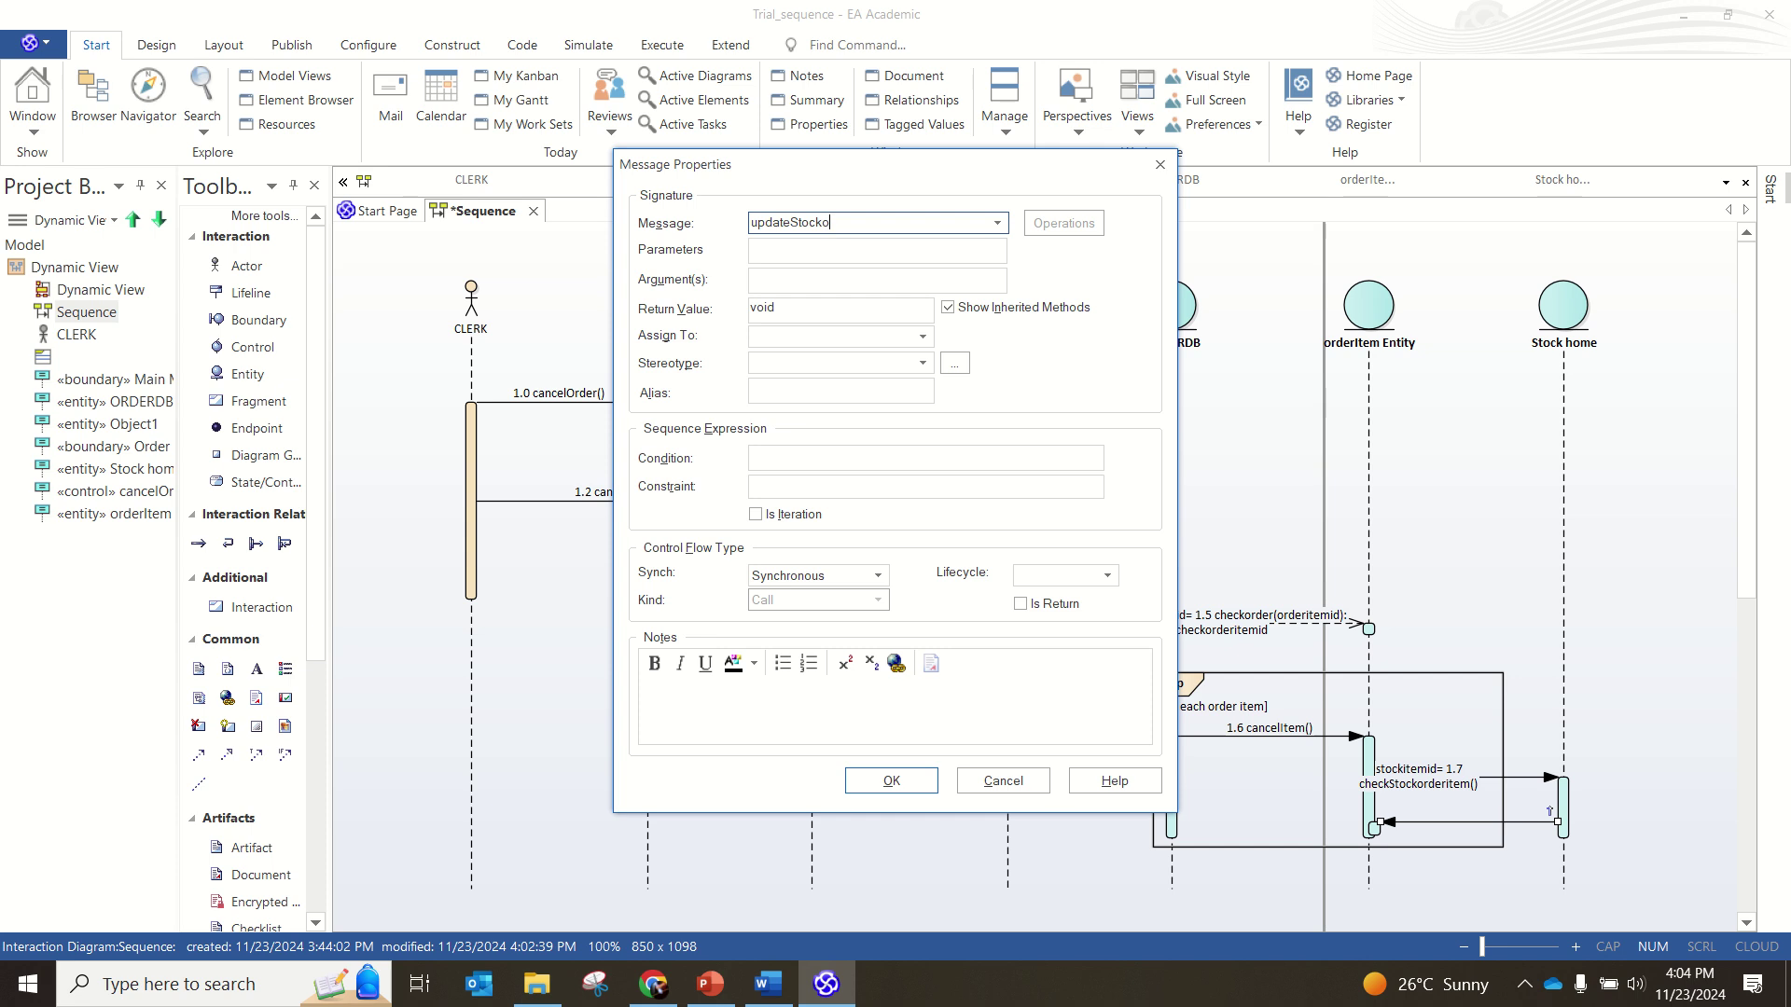
{"action": "type", "text": "deritem"}
Step: Set the updateStockorderitem message's parameter to qty and mark it as a return message
{"action": "left_click", "coordinate": [877, 251]}
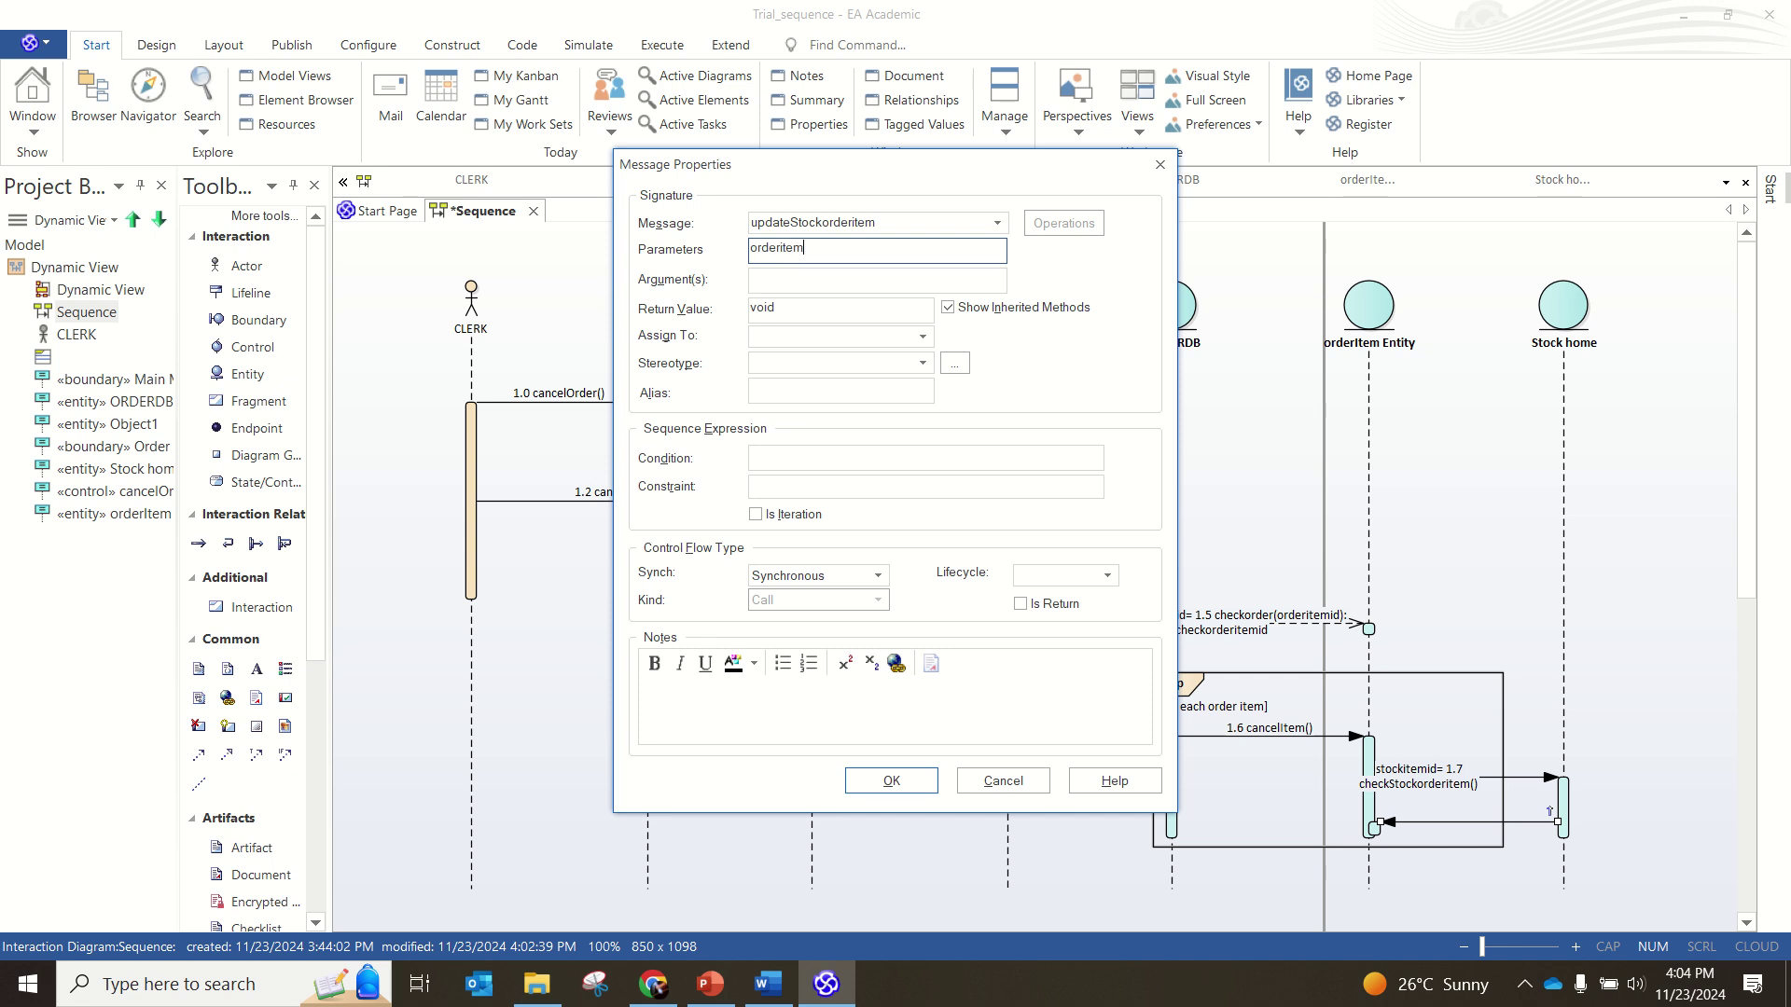
{"action": "left_click", "coordinate": [822, 311]}
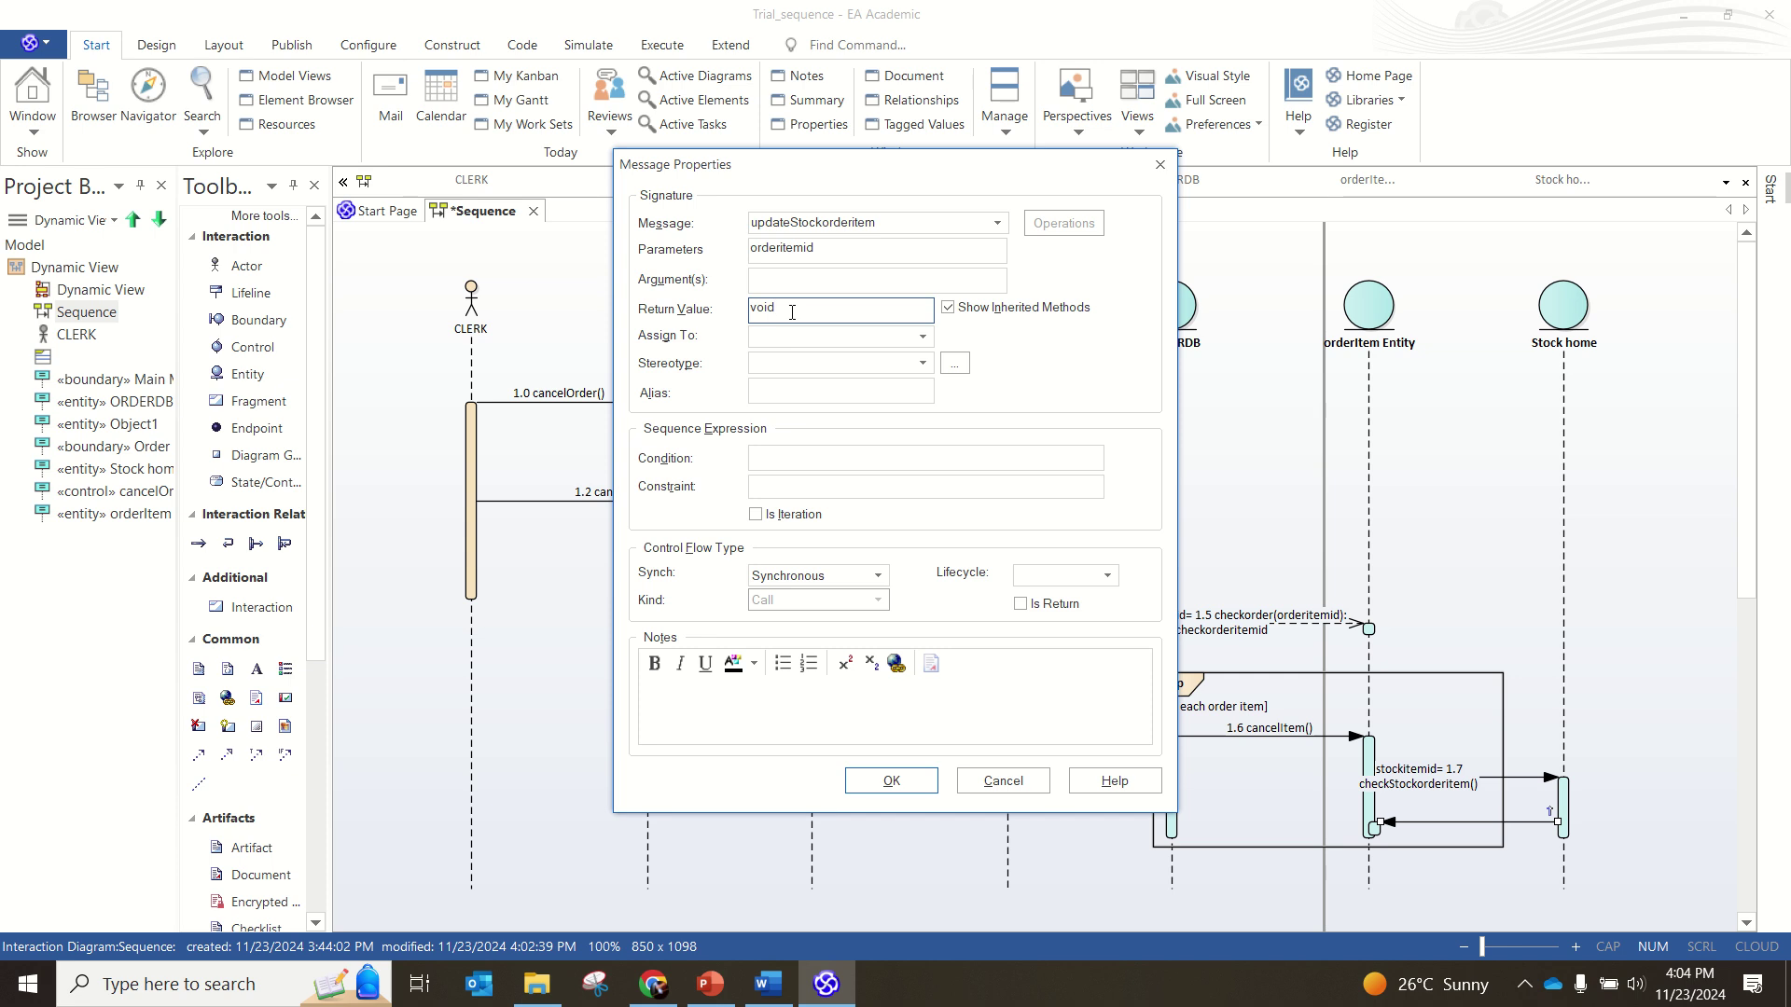
{"action": "left_click_drag", "start_coordinate": [820, 250], "coordinate": [746, 260]}
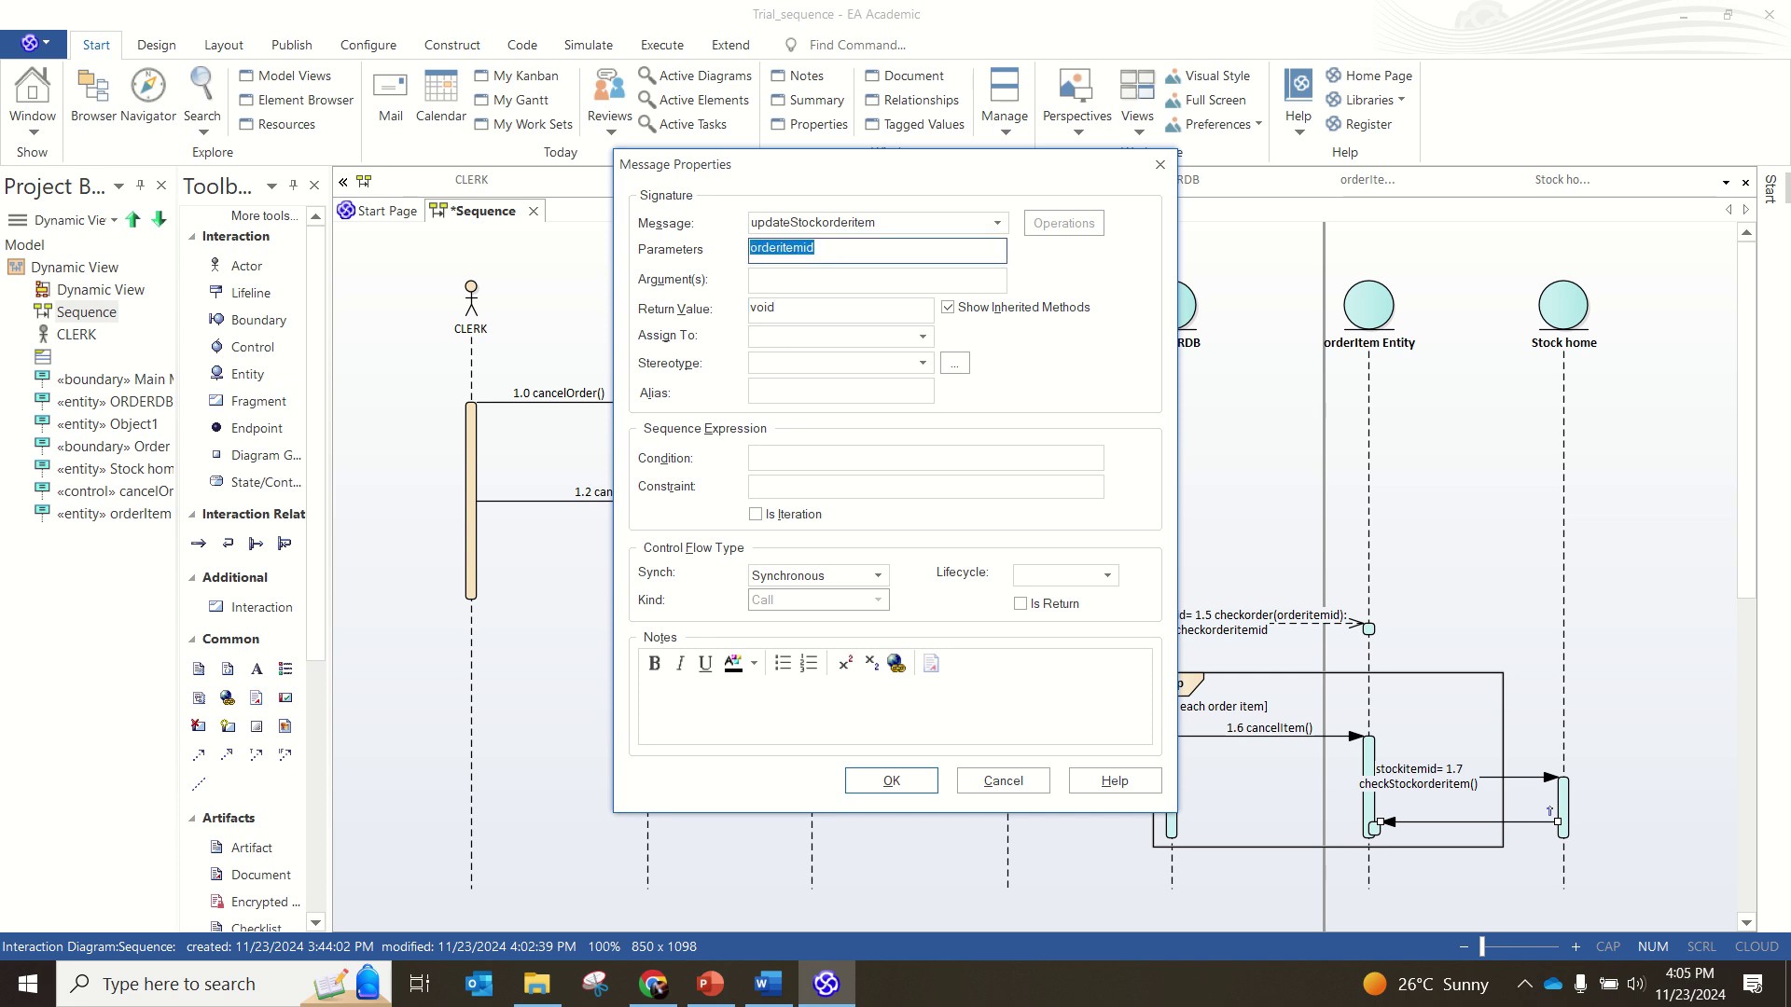
{"action": "type", "text": "qty"}
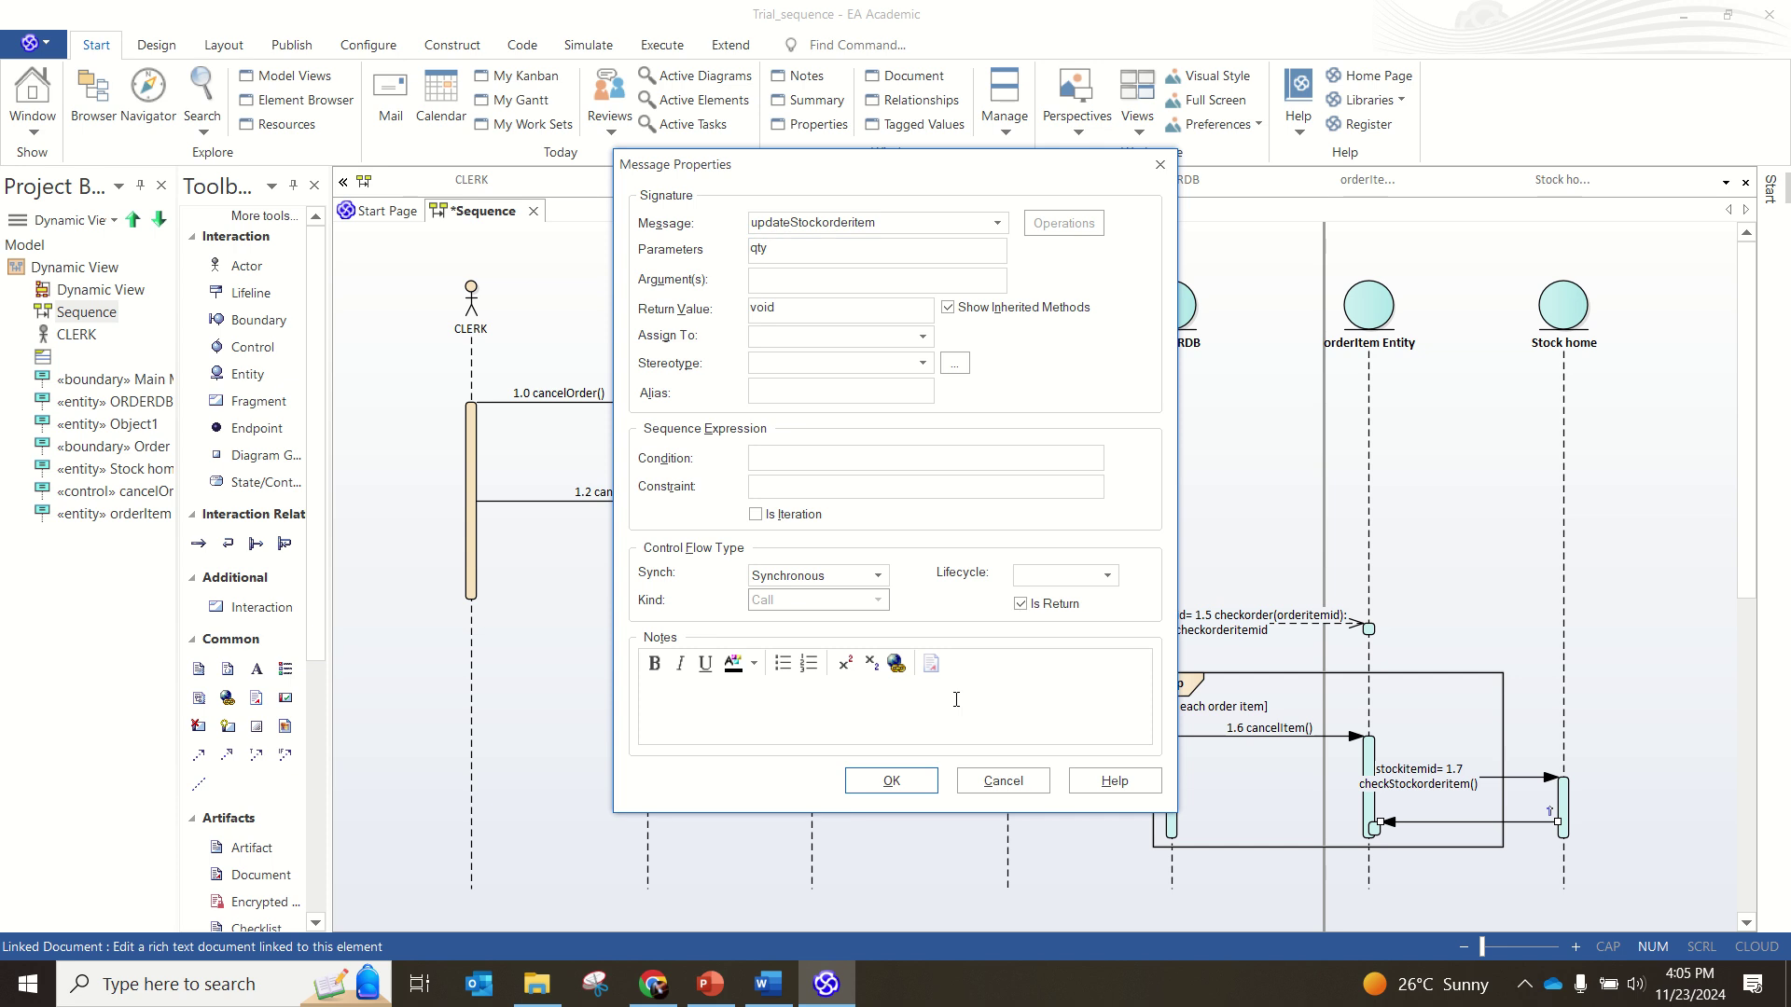
{"action": "left_click", "coordinate": [893, 781]}
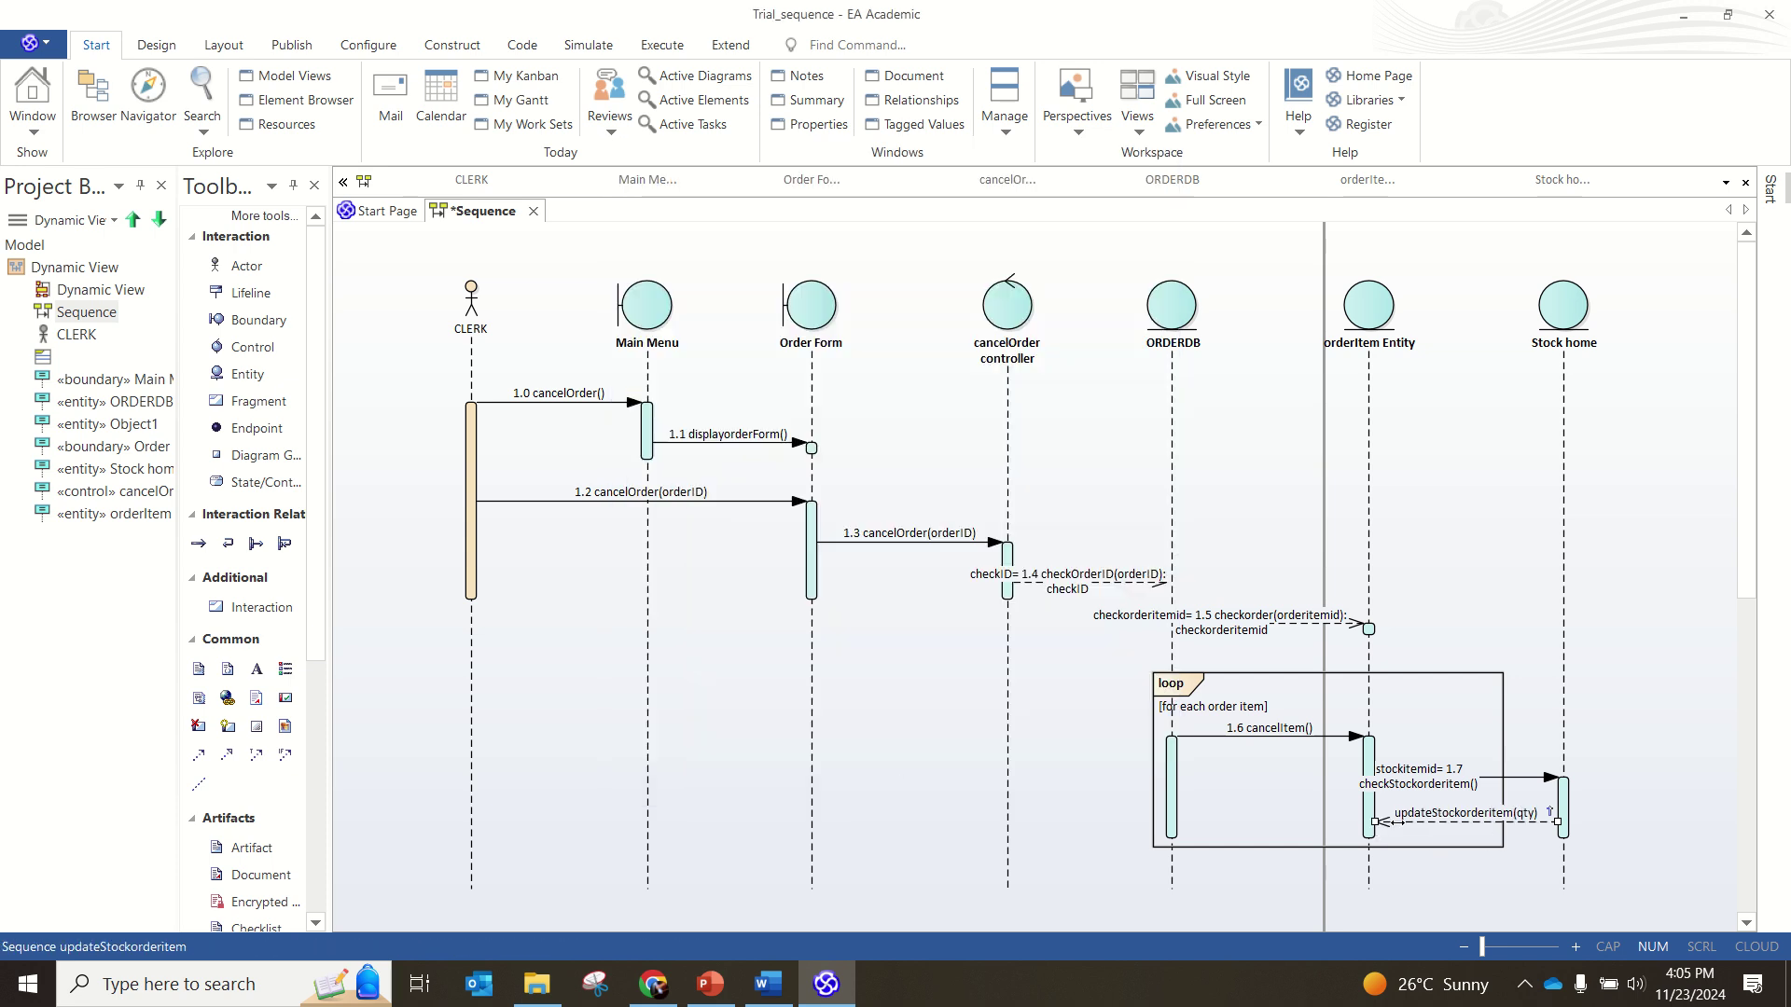
Step: Remove the return setting from the 1.4 checkOrderID message between cancelOrder controller and ORDERDB
{"action": "right_click", "coordinate": [1091, 584]}
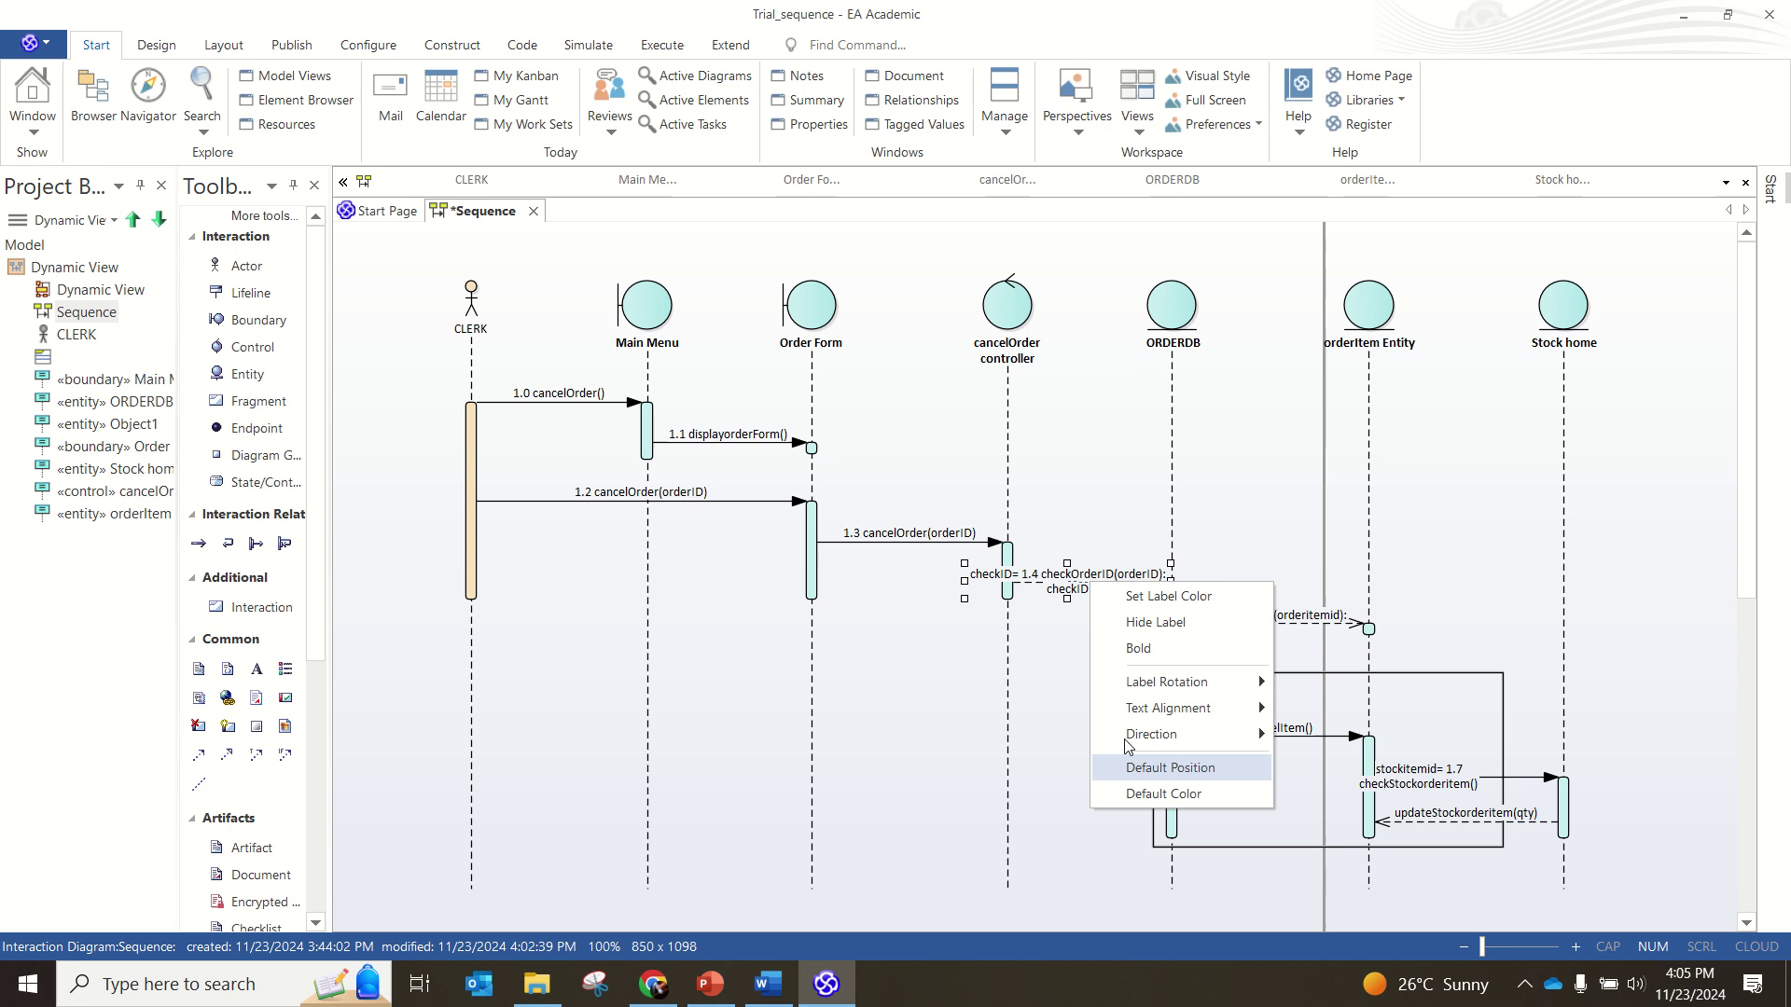
{"action": "left_click", "coordinate": [1060, 596]}
{"action": "double_click", "coordinate": [1054, 597]}
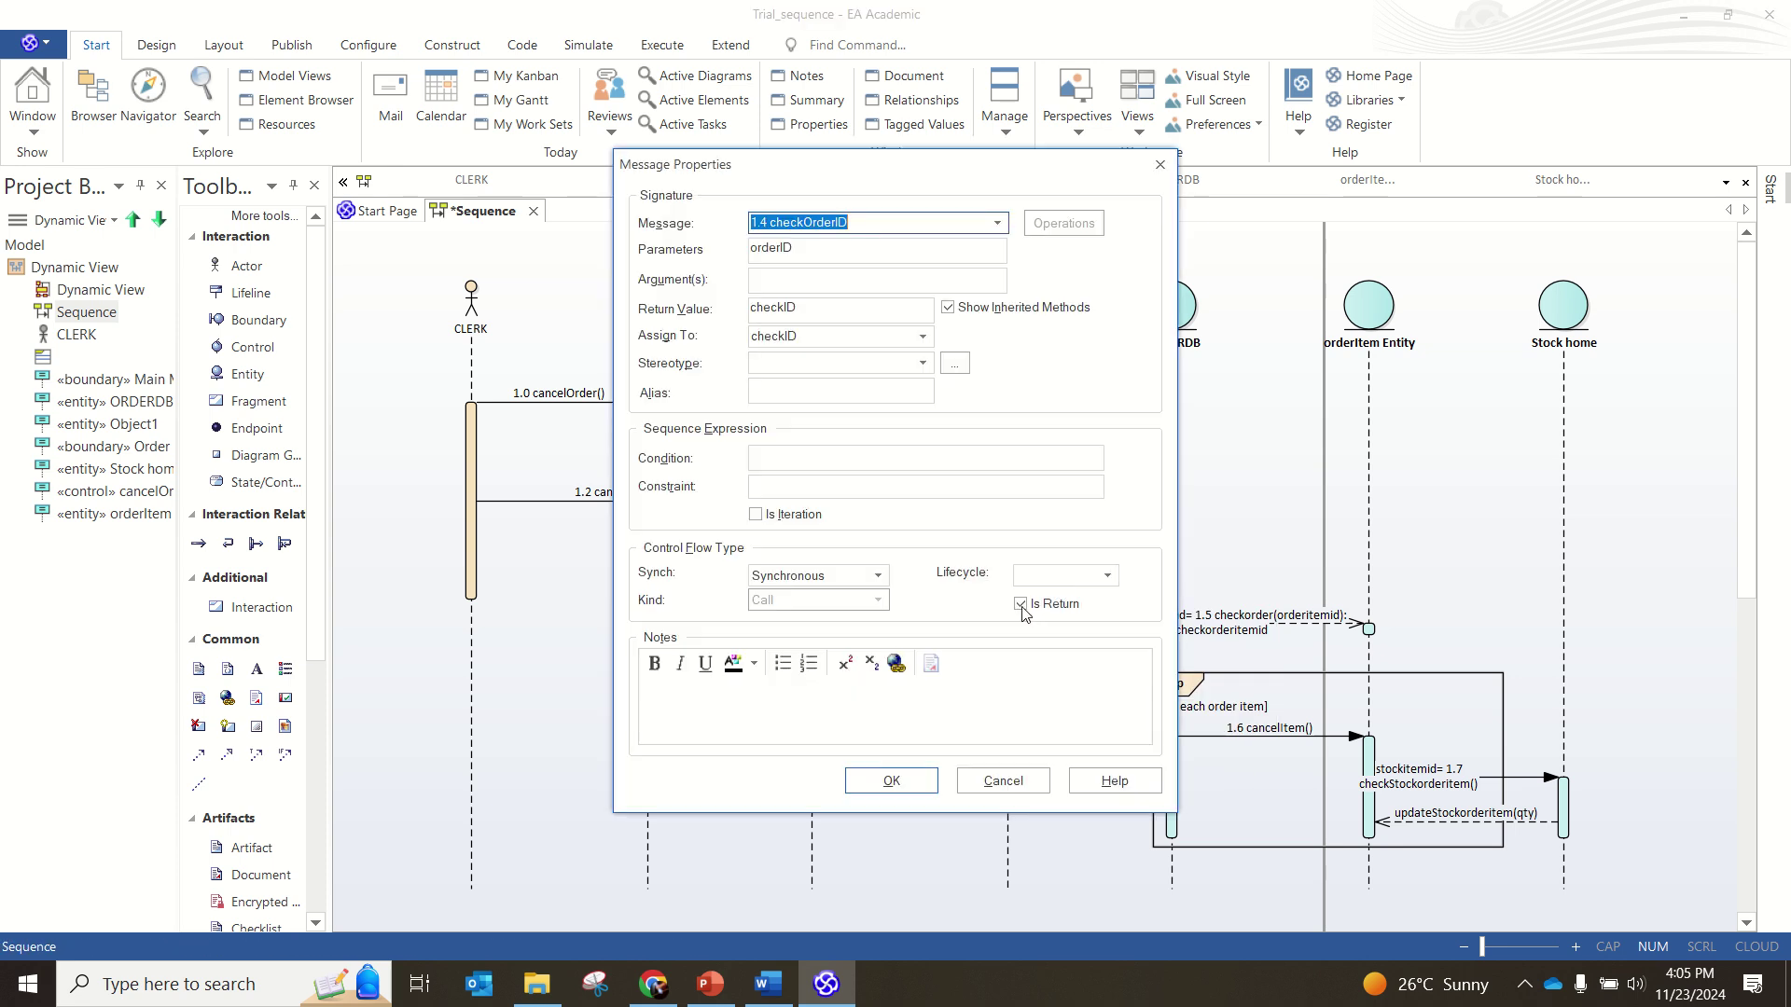
{"action": "left_click", "coordinate": [1023, 603]}
{"action": "left_click", "coordinate": [891, 781]}
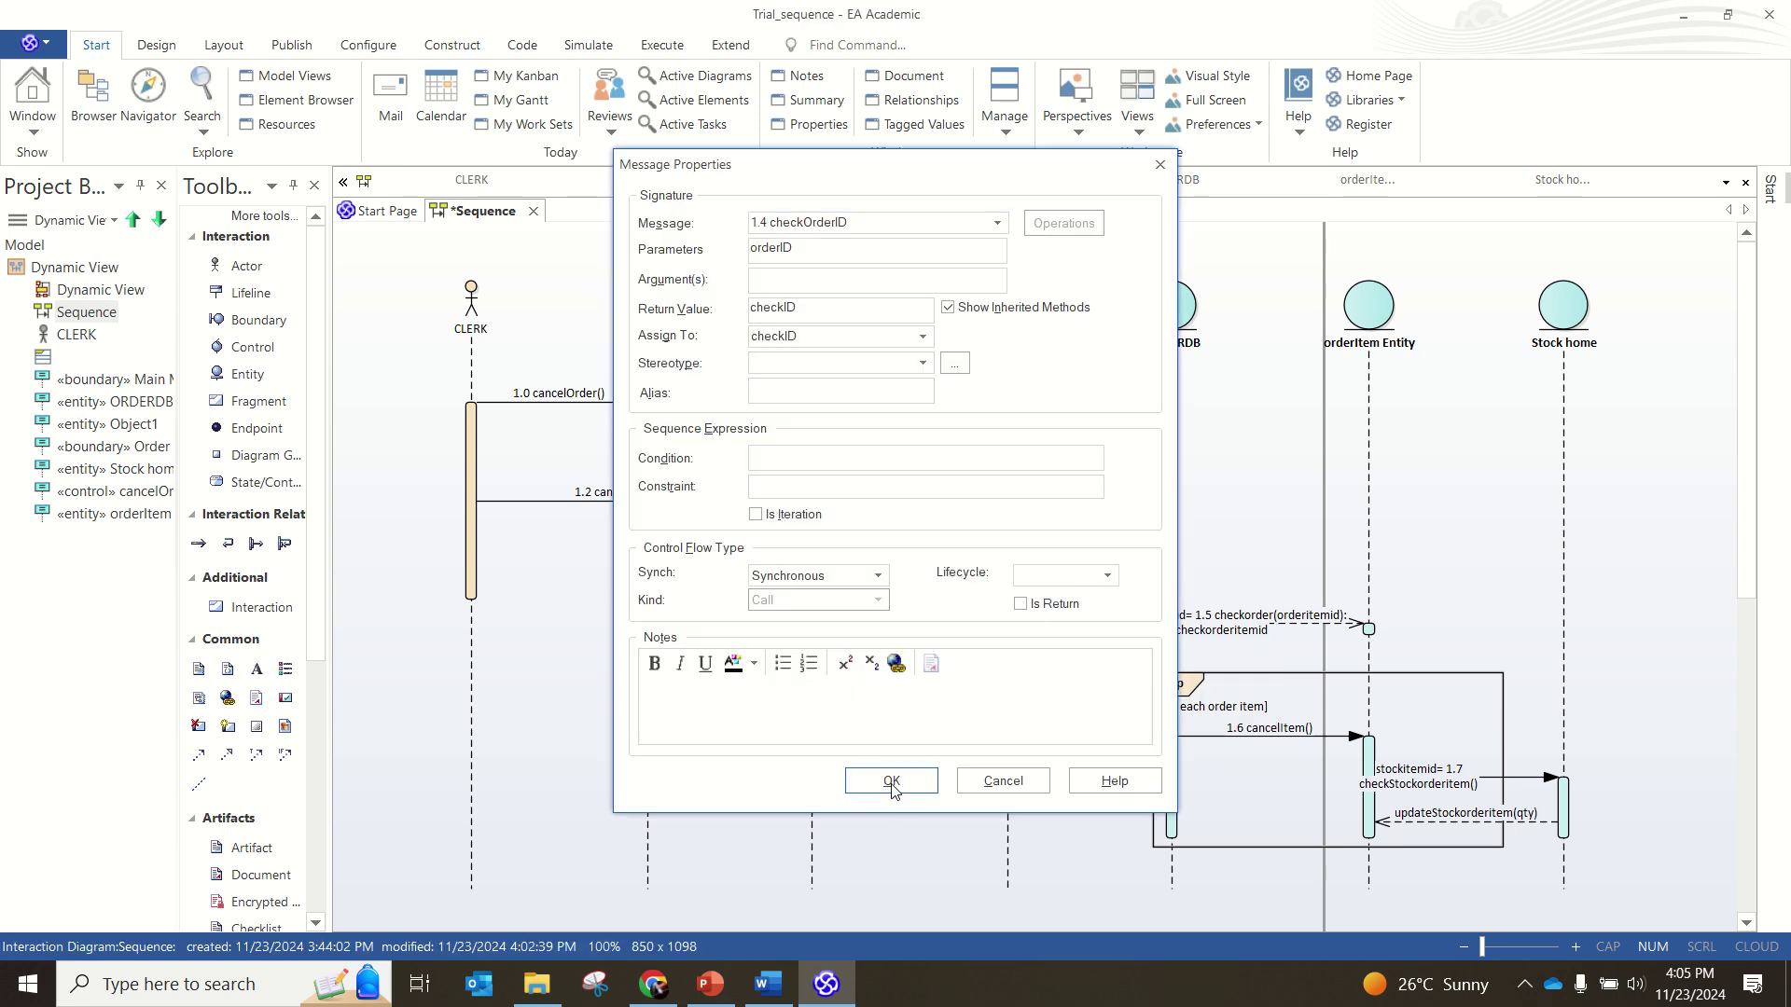
Step: Remove the return setting from the 1.5 checkorder message between ORDERDB and orderItem Entity
{"action": "left_click", "coordinate": [1299, 626]}
{"action": "double_click", "coordinate": [1299, 627]}
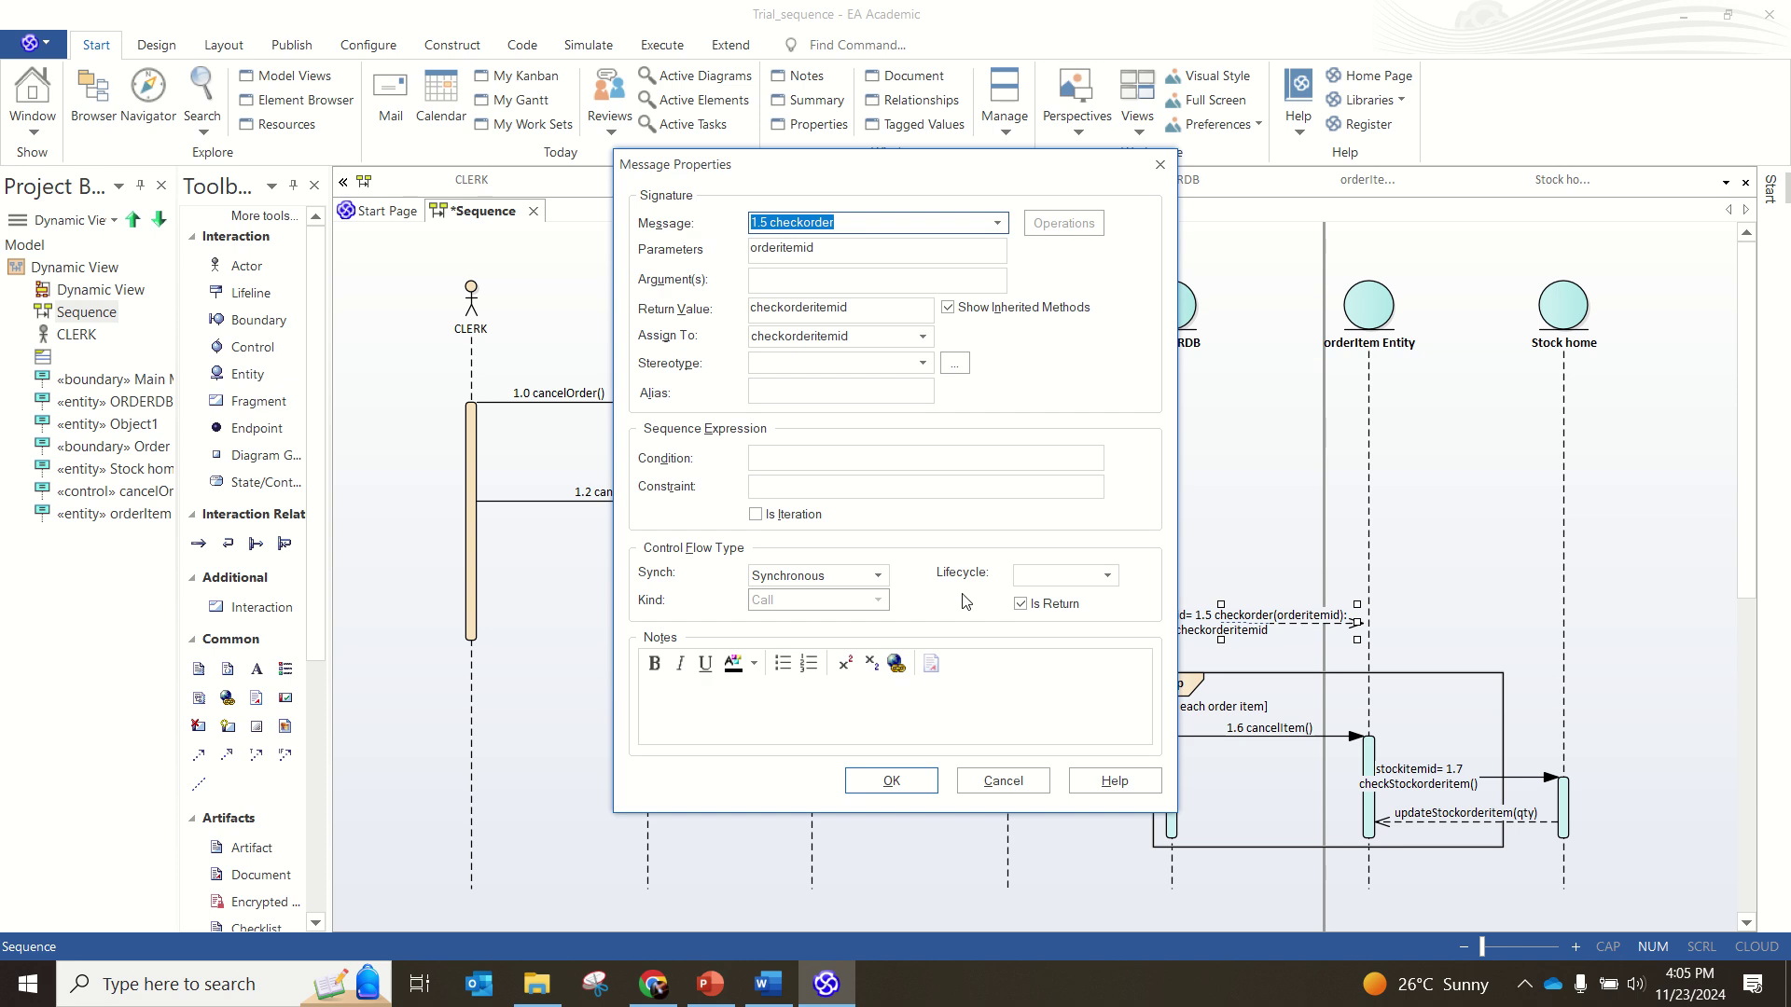
{"action": "left_click", "coordinate": [1021, 604]}
{"action": "left_click", "coordinate": [892, 781]}
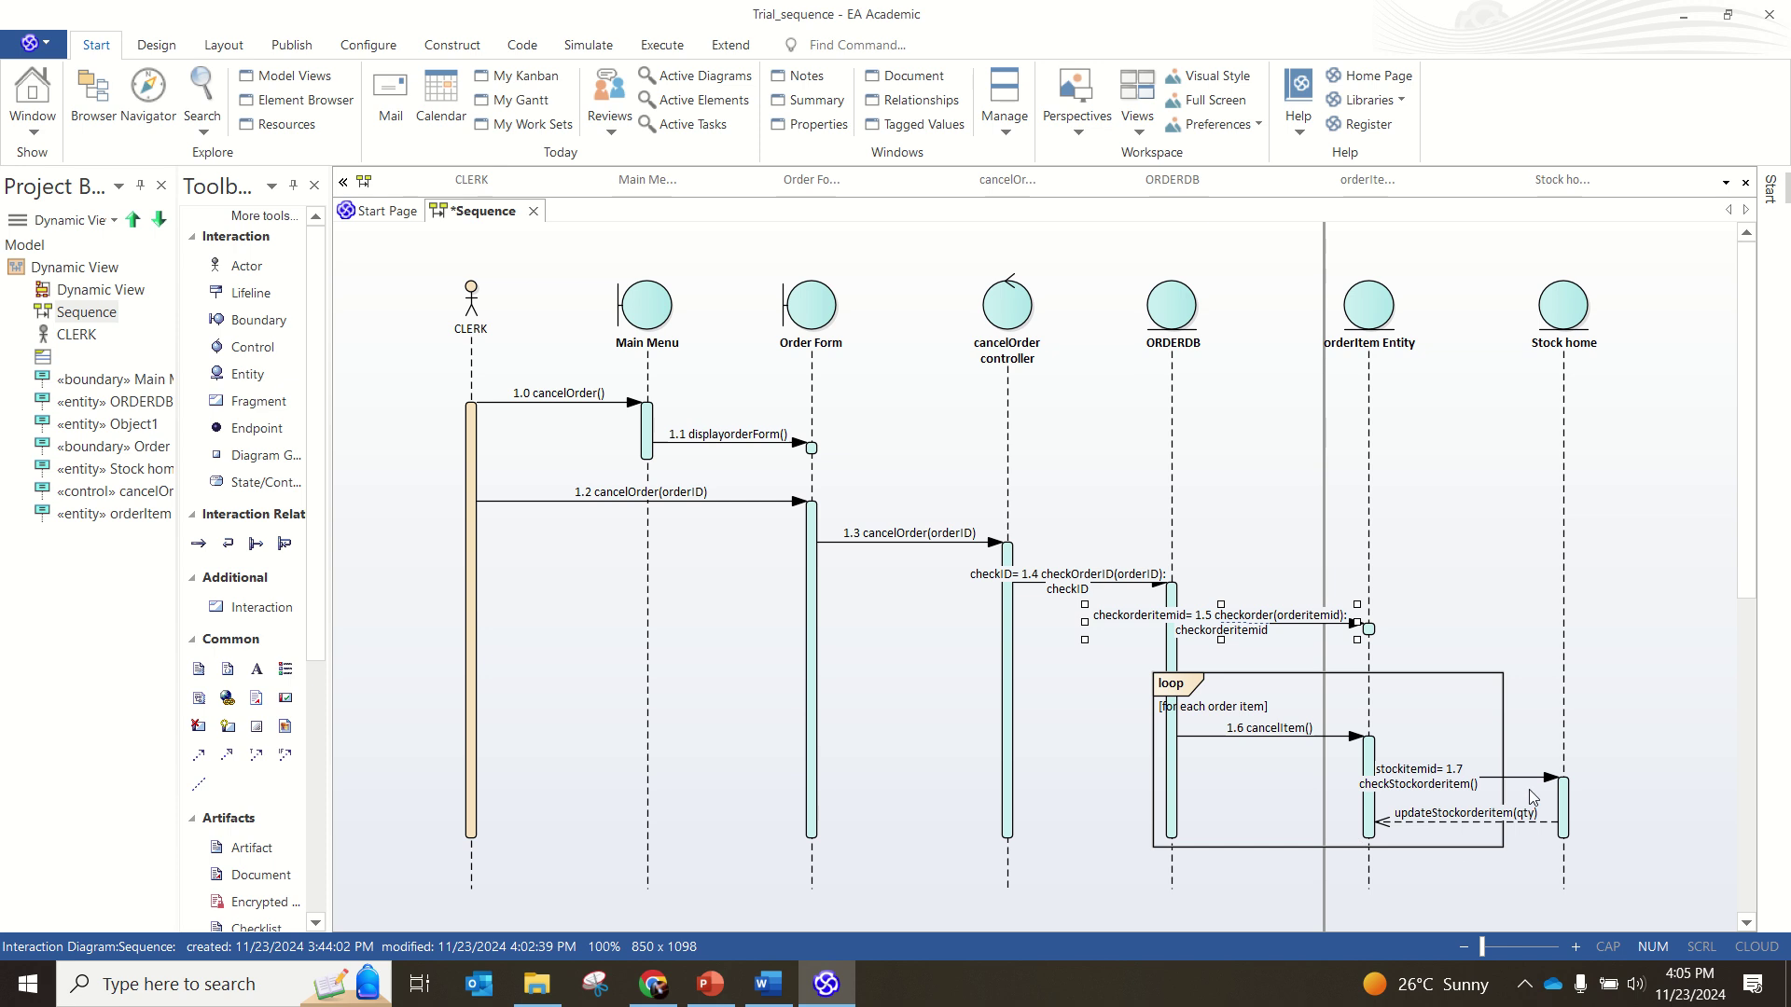
Step: Prefix the name of the updateStockorderitem message between Stock home and orderItem Entity with the number 1.8
{"action": "double_click", "coordinate": [1421, 822]}
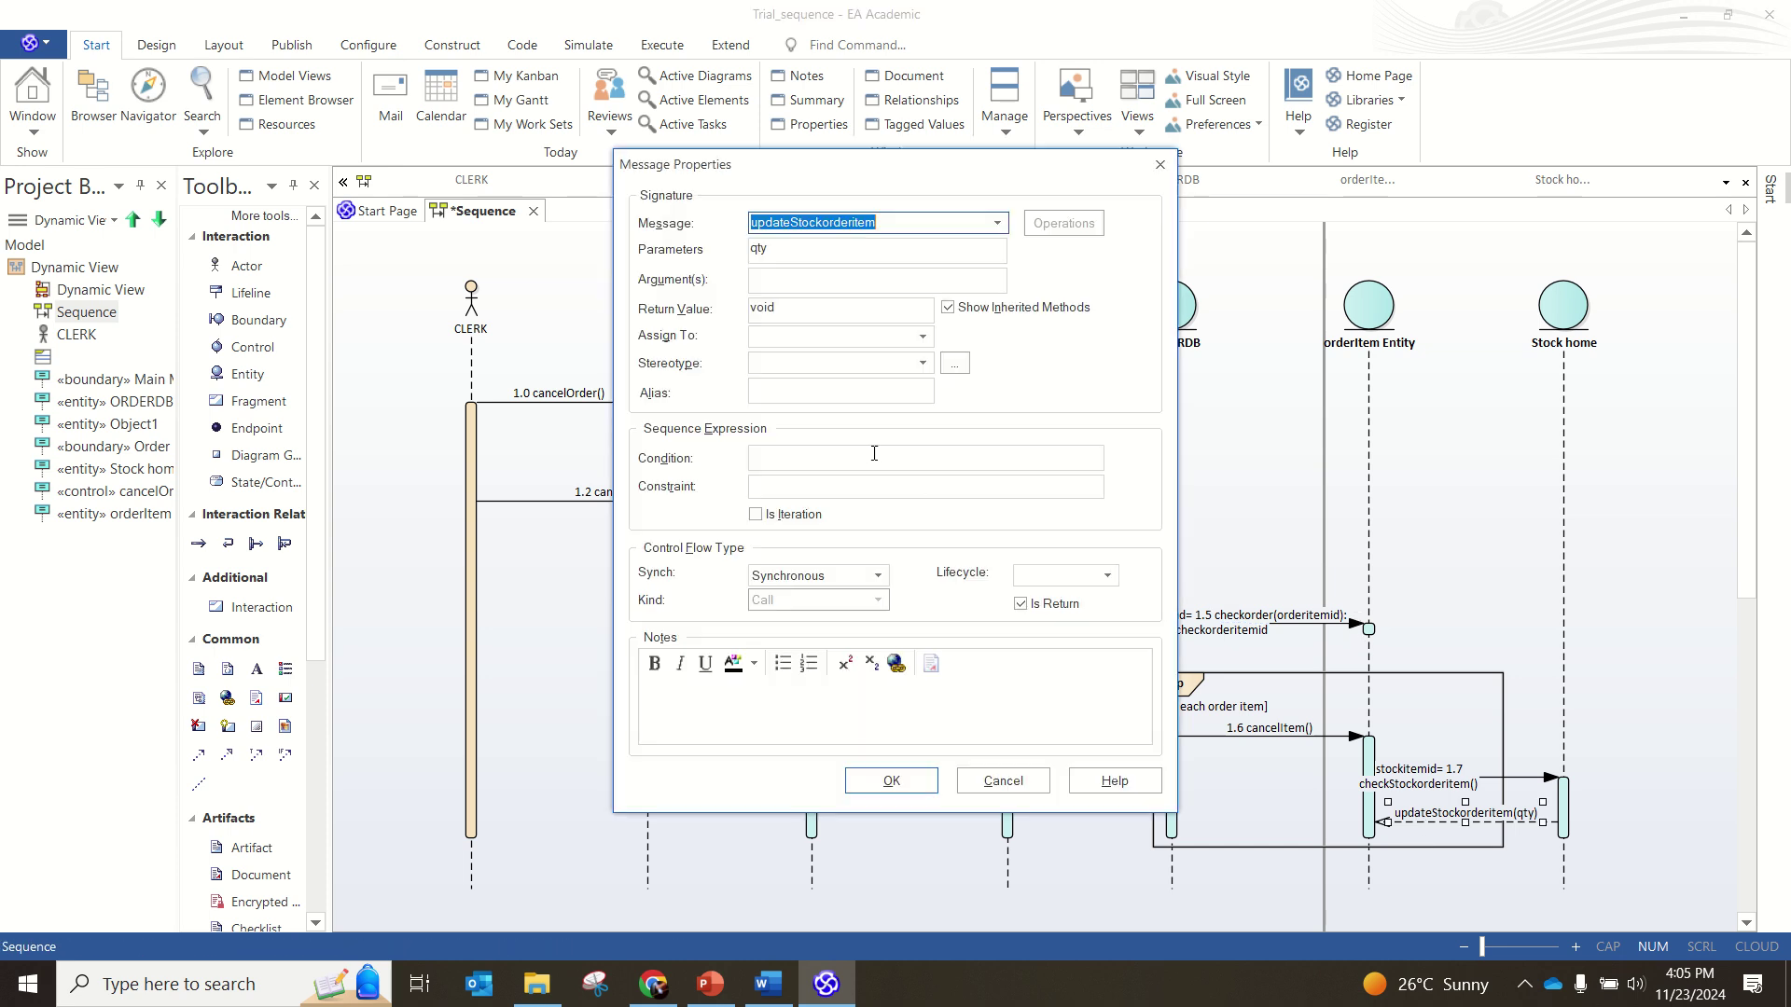
{"action": "left_click", "coordinate": [753, 225]}
{"action": "type", "text": "1"}
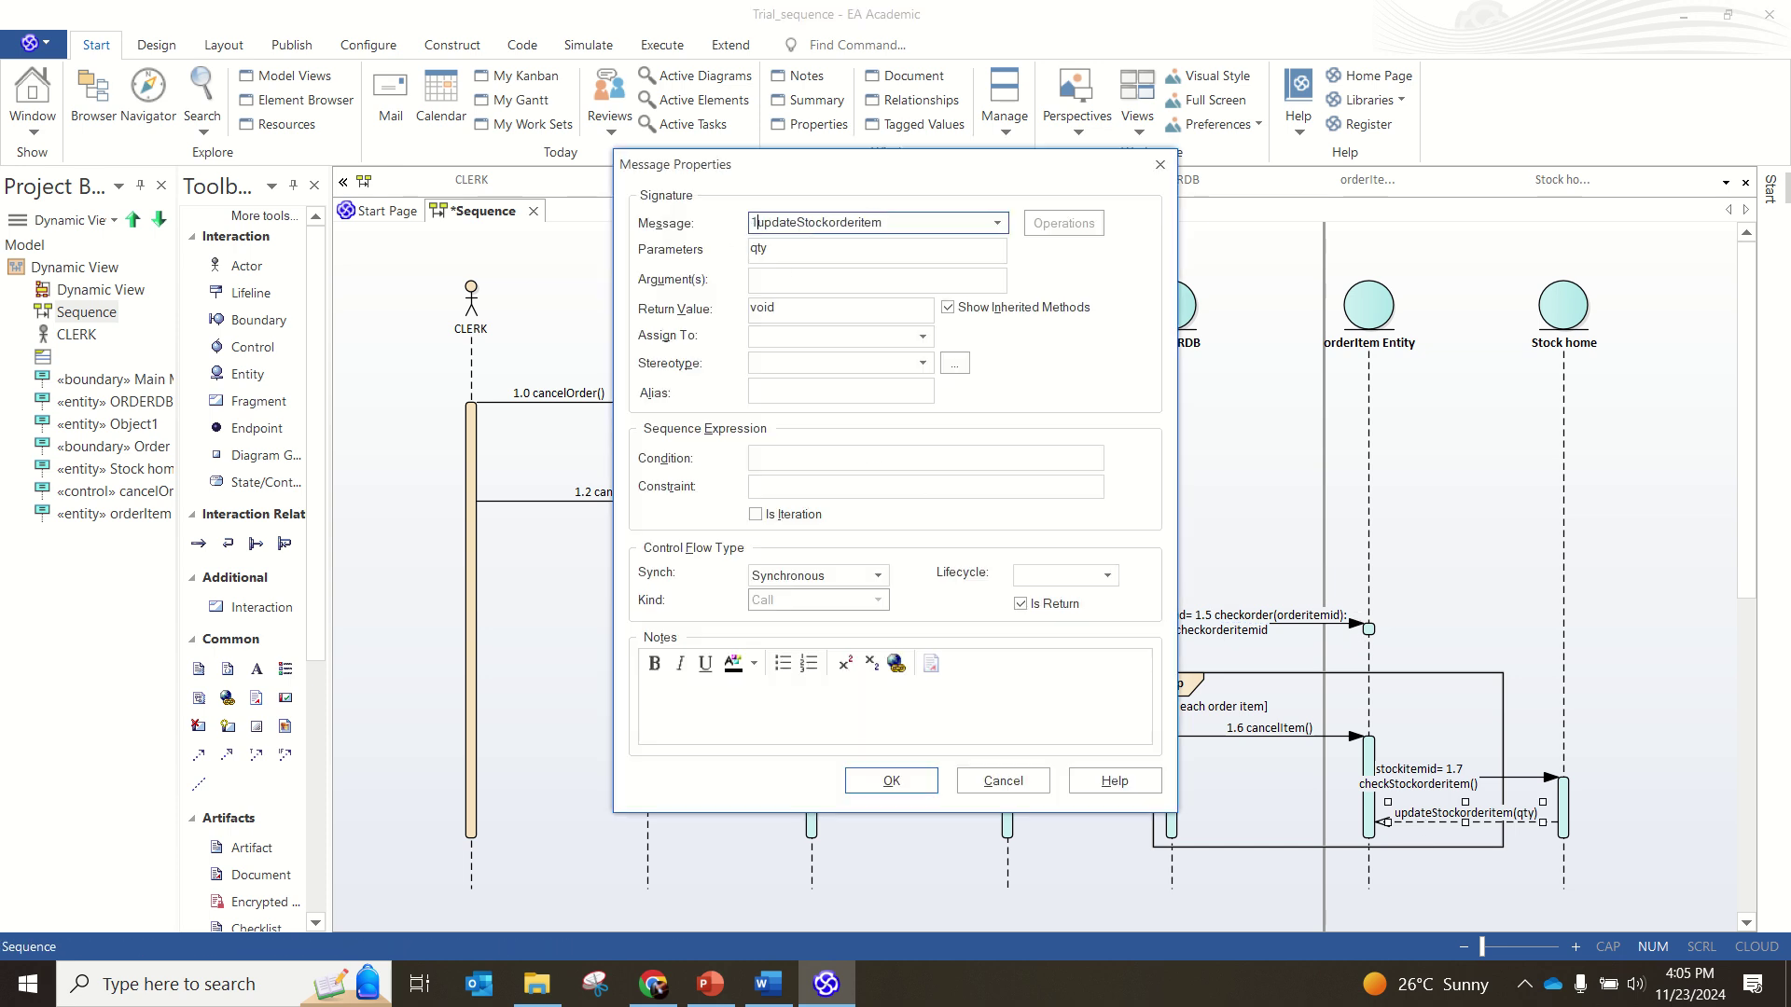
{"action": "type", "text": ".8"}
{"action": "left_click", "coordinate": [855, 778]}
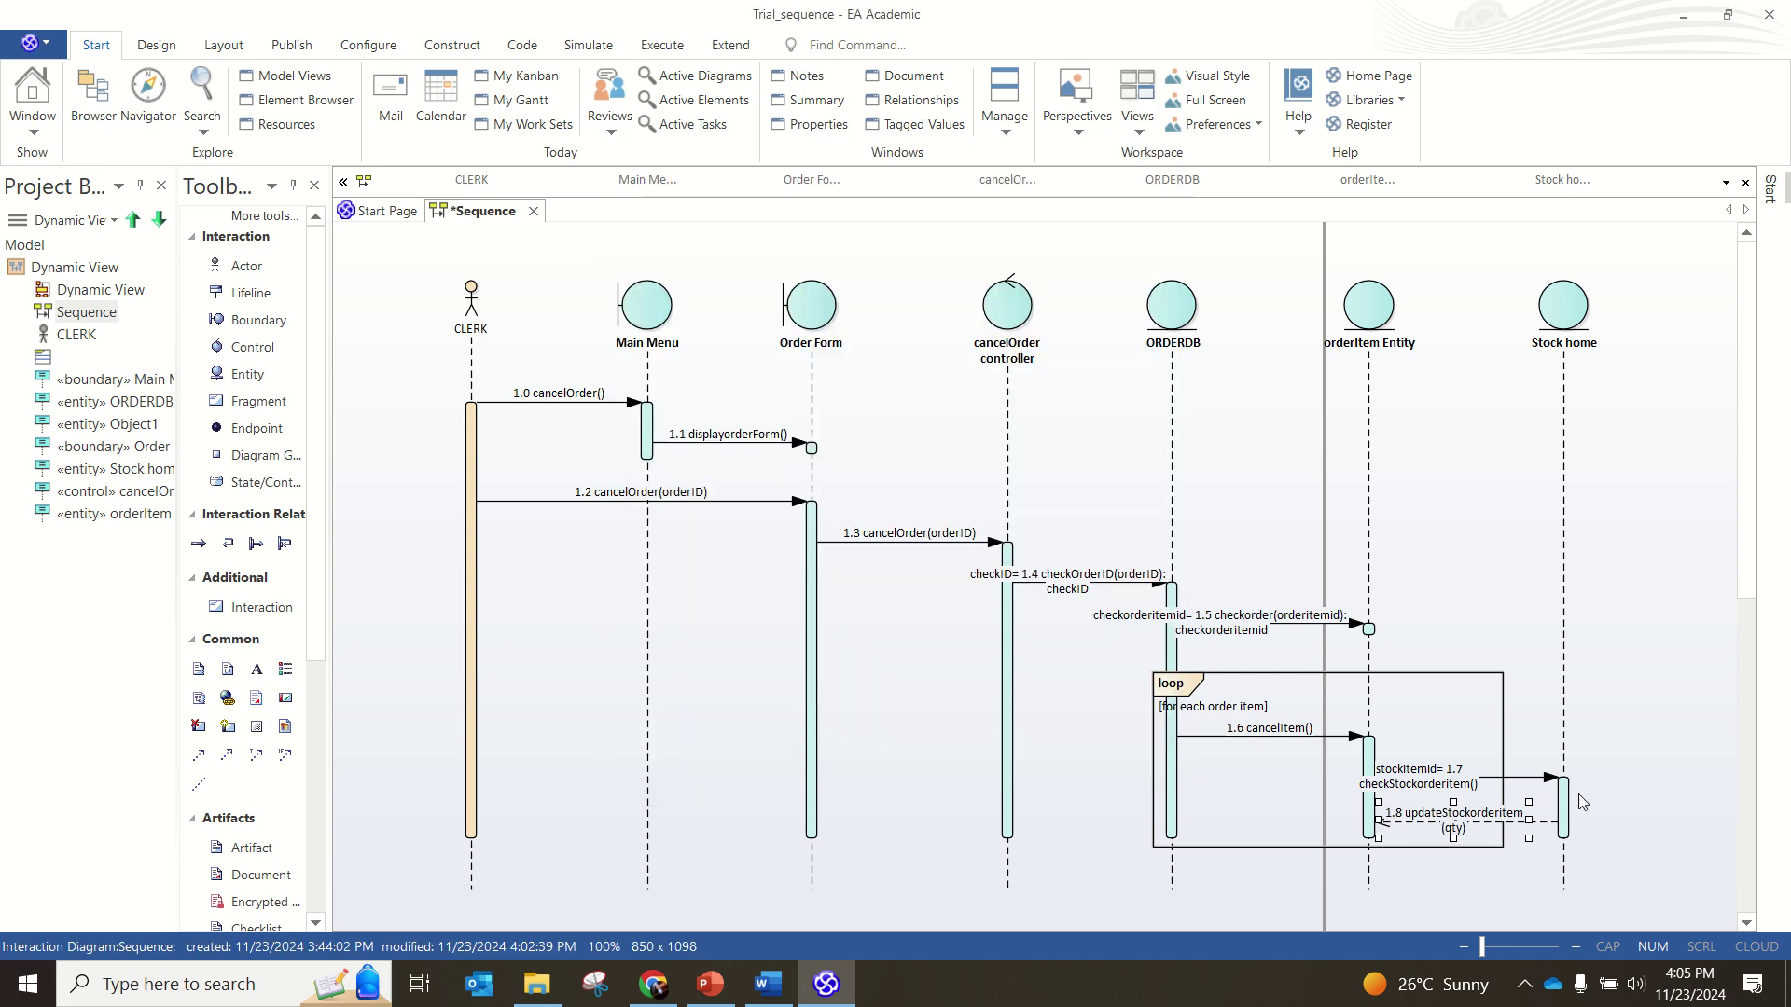
{"action": "left_click", "coordinate": [1591, 798]}
{"action": "left_click", "coordinate": [1576, 815]}
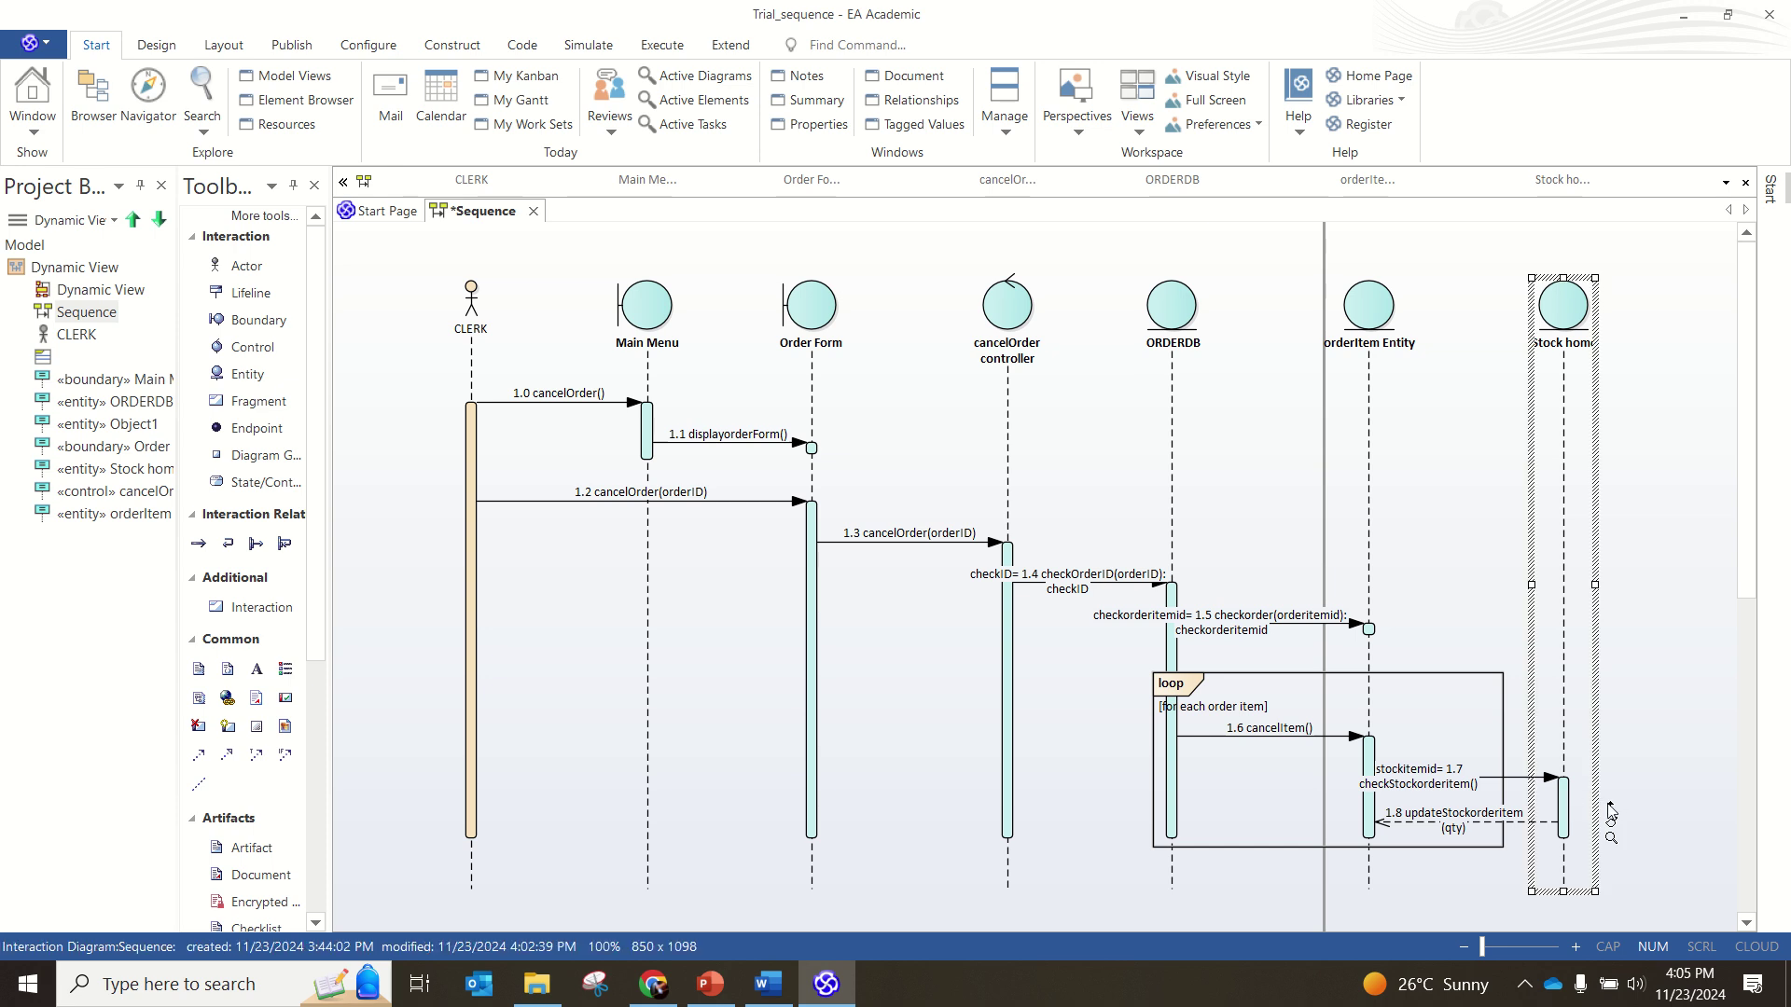
{"action": "left_click_drag", "start_coordinate": [1612, 809], "coordinate": [1564, 817]}
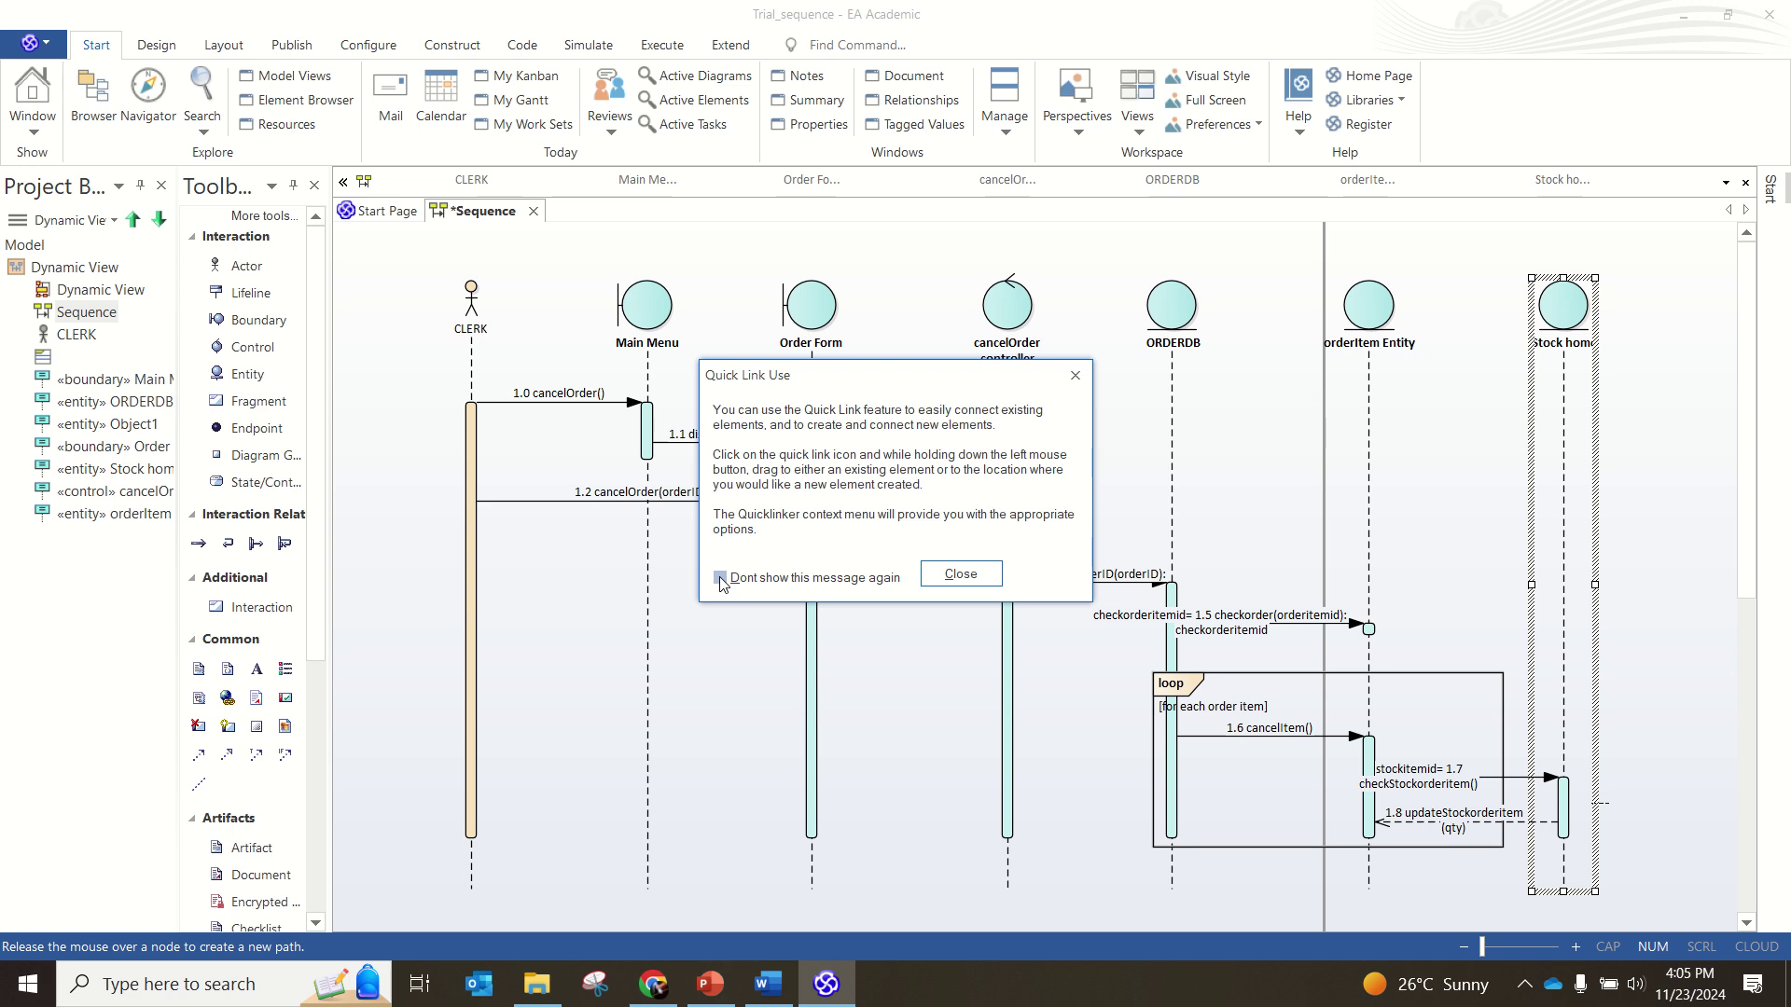
{"action": "left_click", "coordinate": [961, 574]}
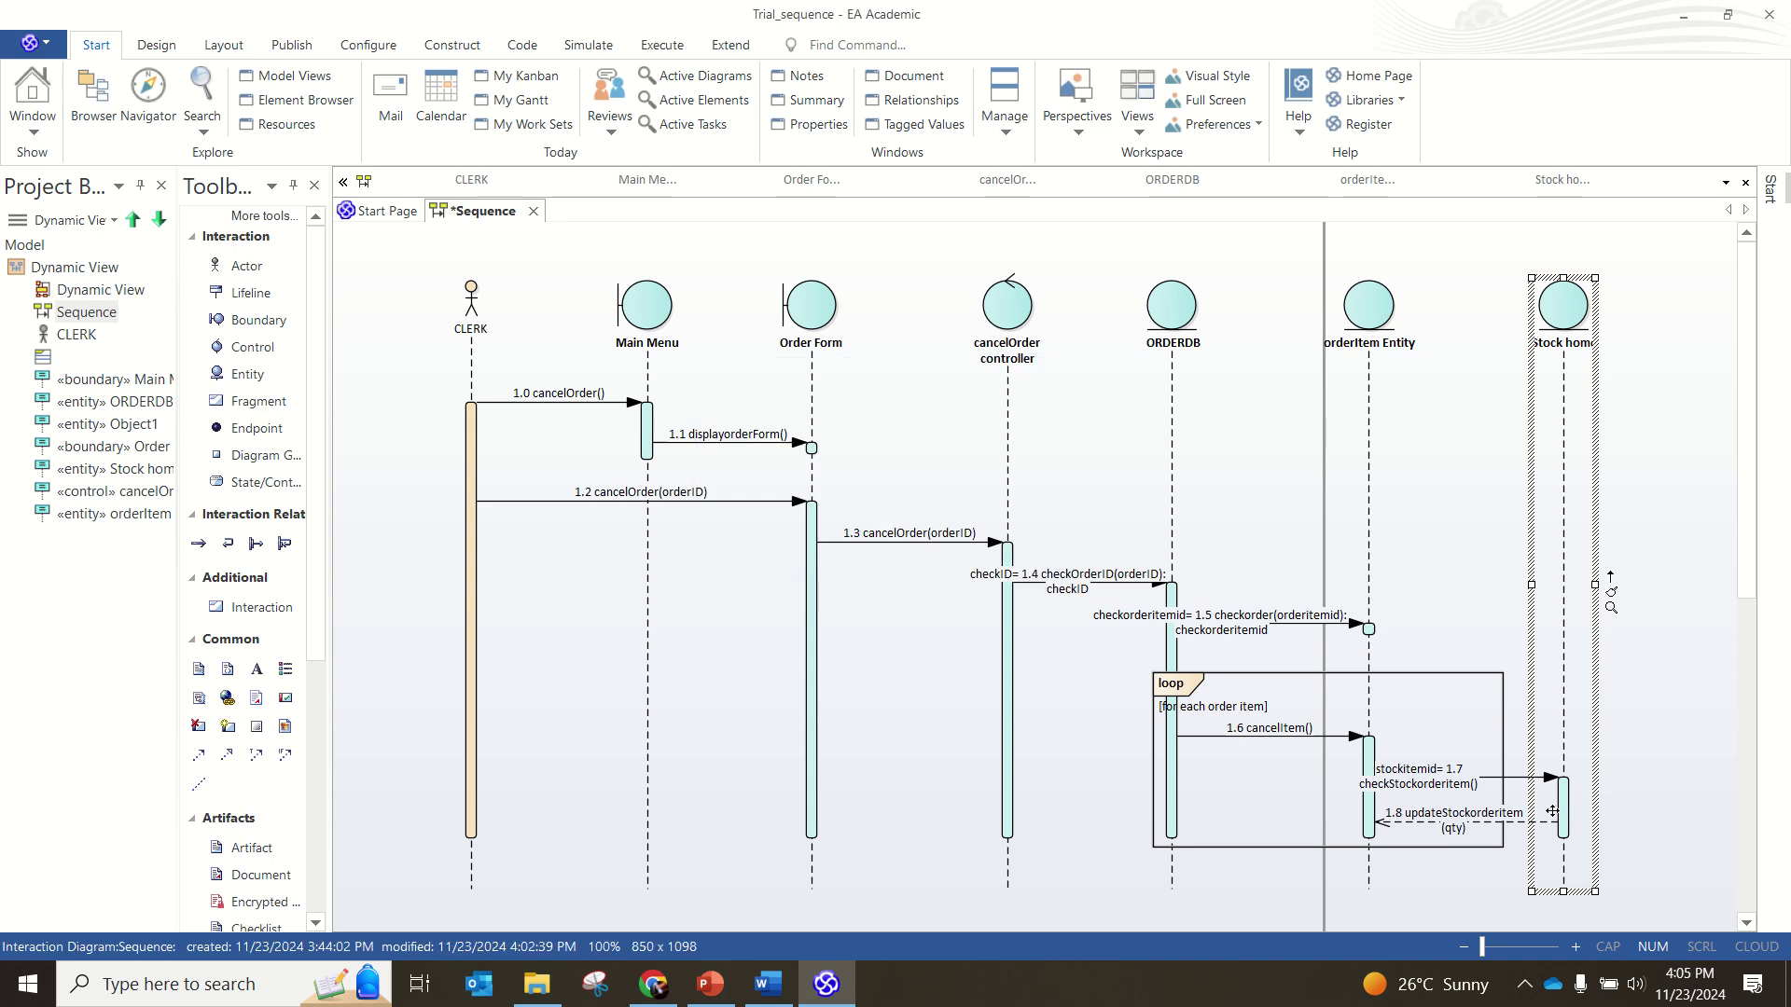
{"action": "left_click", "coordinate": [1611, 578]}
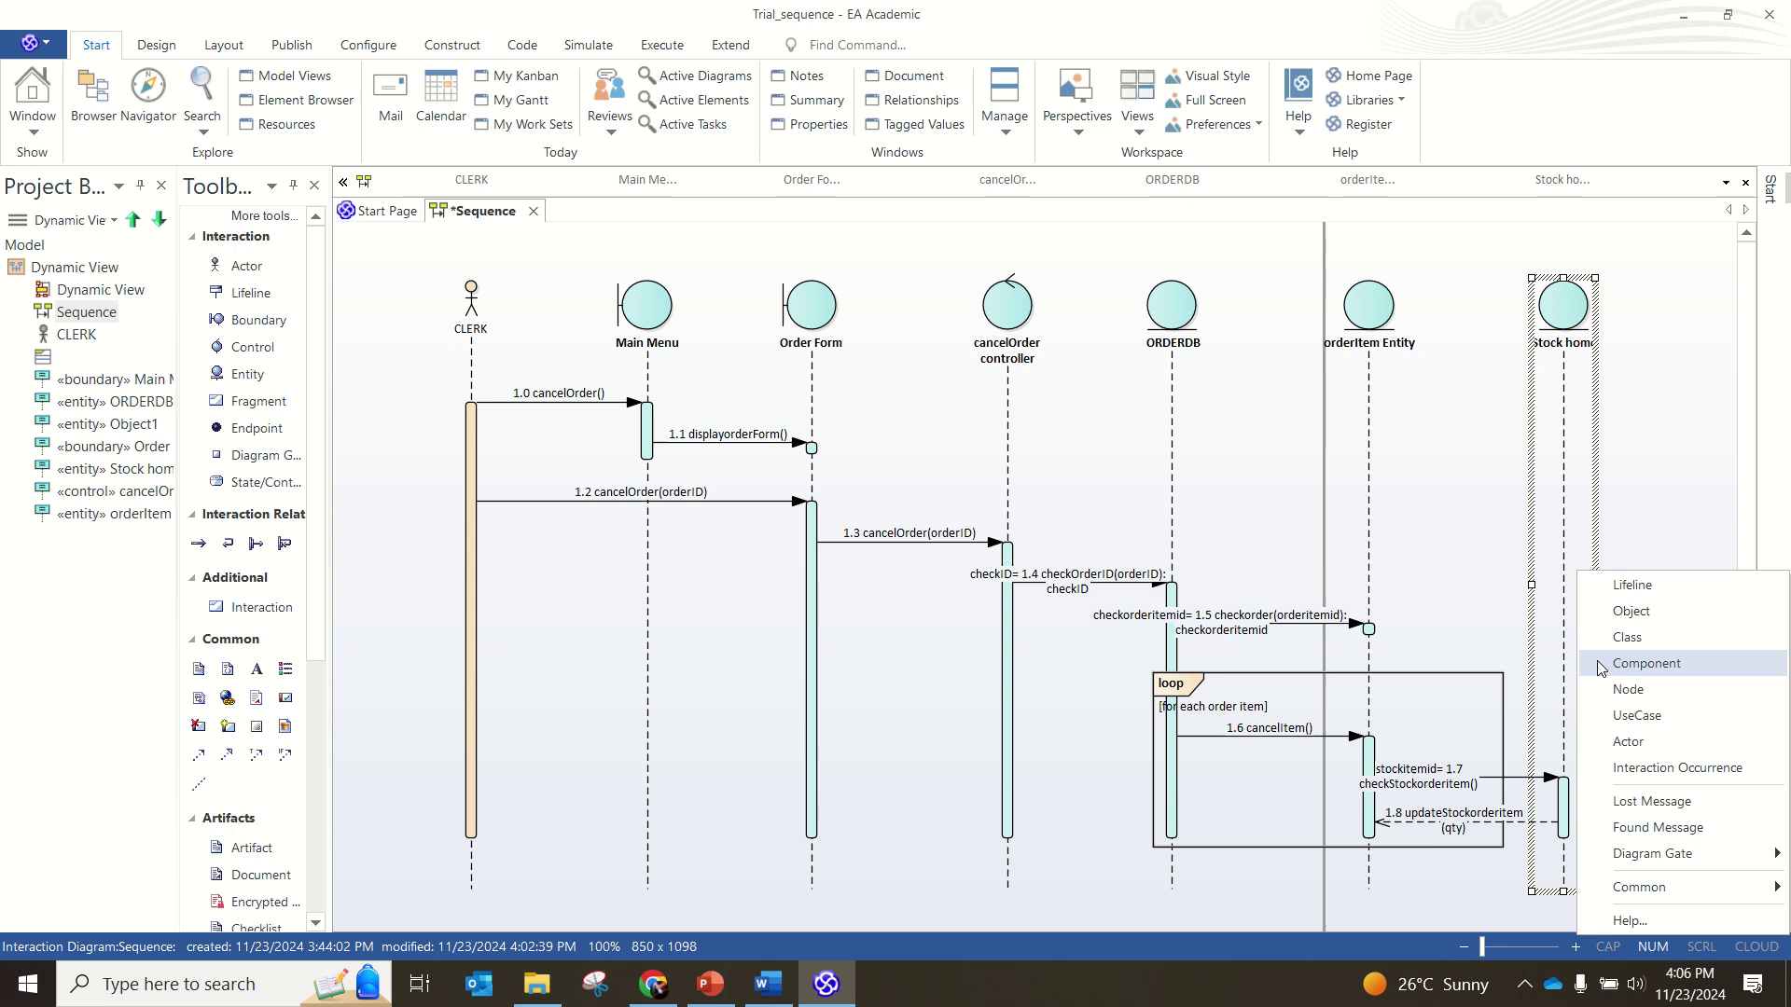
{"action": "left_click", "coordinate": [1634, 539]}
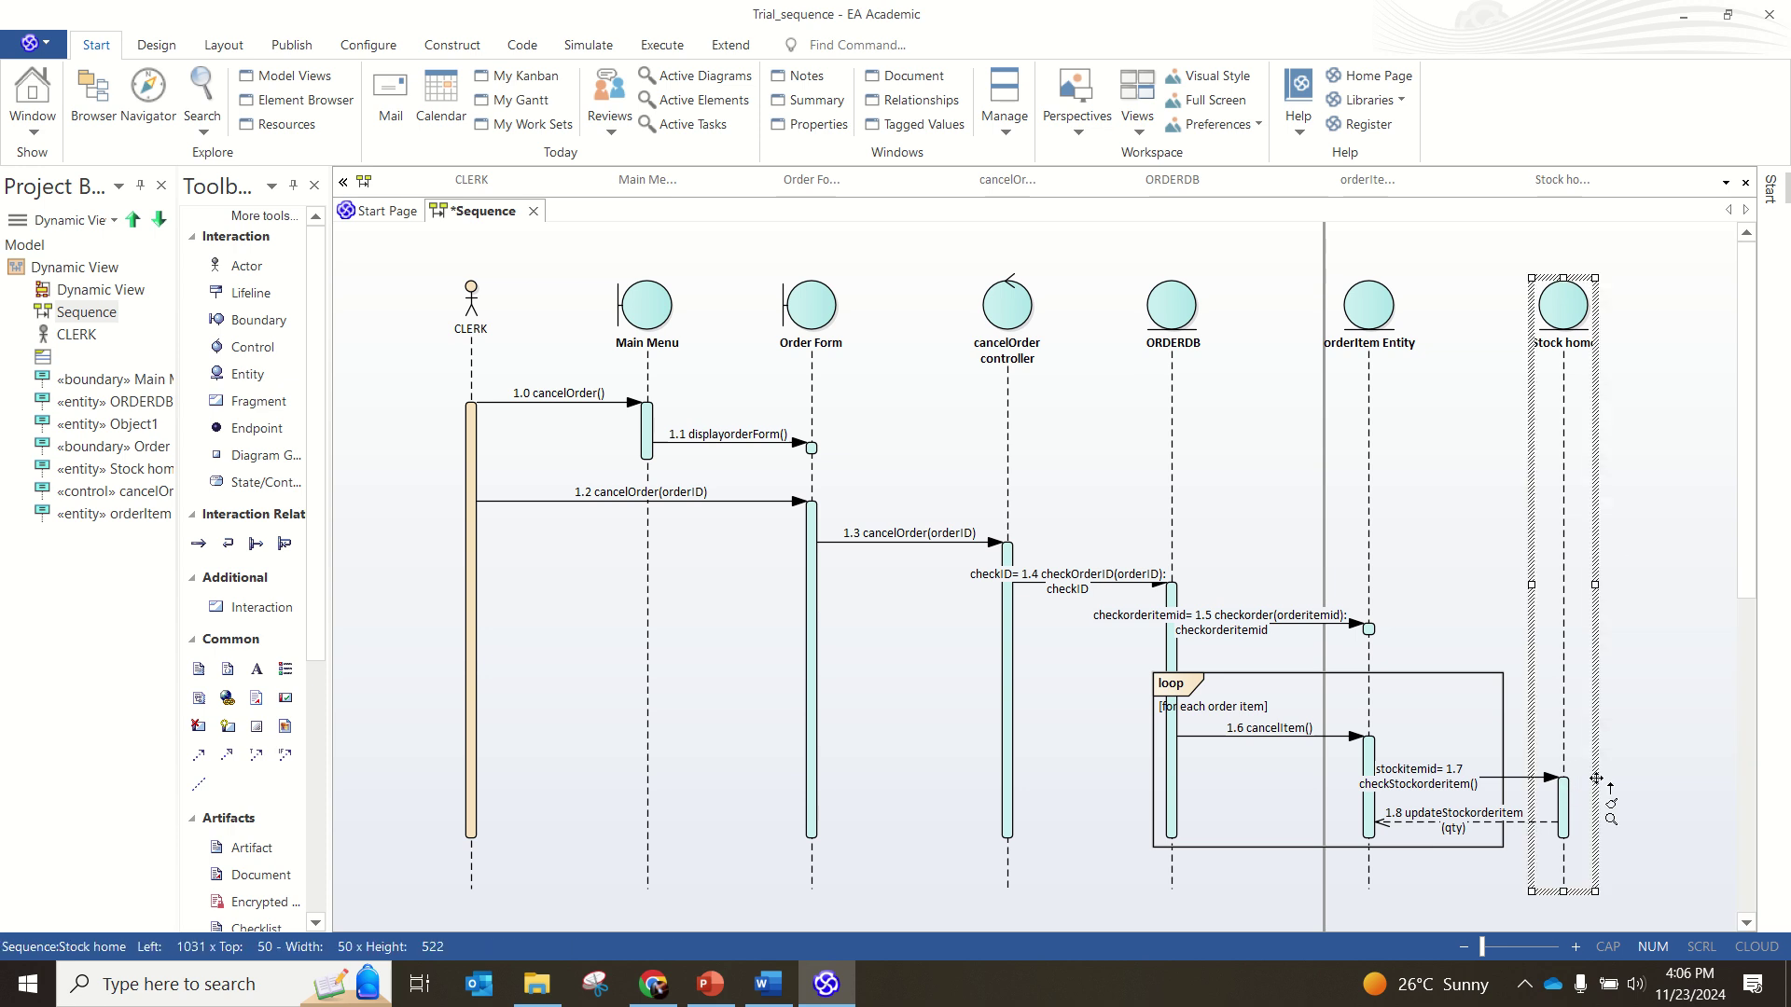
{"action": "left_click", "coordinate": [1611, 789]}
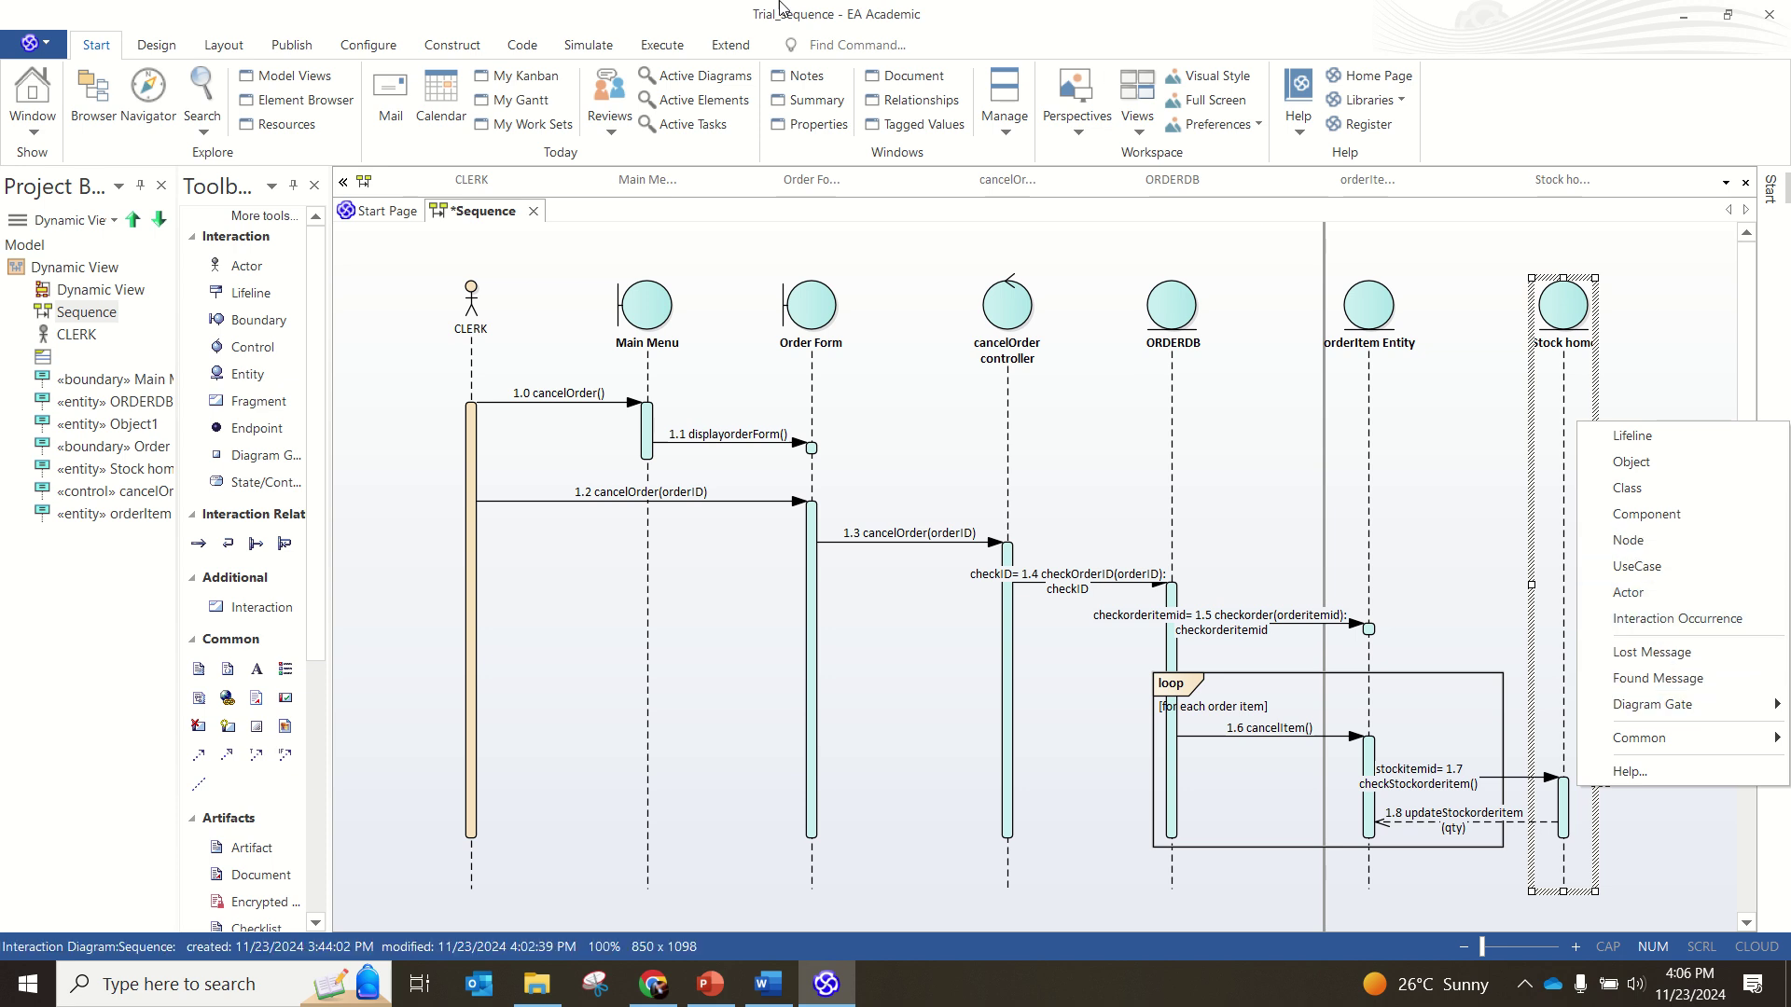
{"action": "mouse_move", "coordinate": [742, 5]}
{"action": "left_click", "coordinate": [746, 53]}
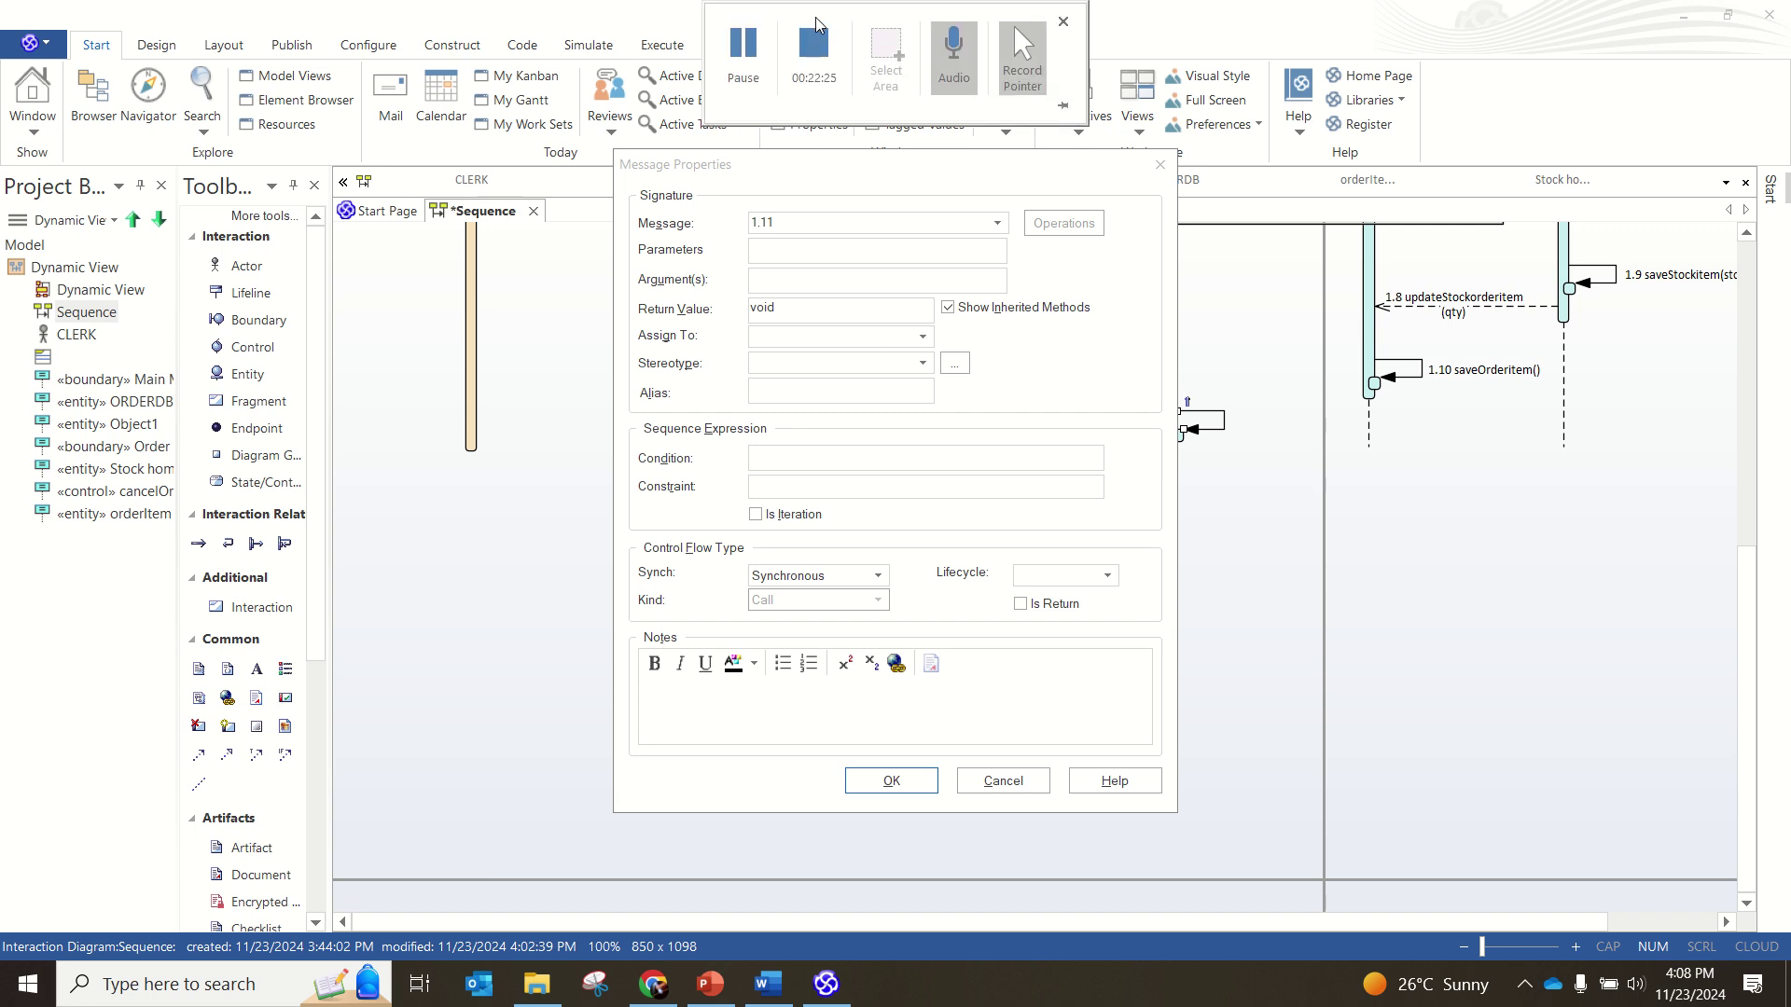
Step: Complete the name of the 1.11 self-message on ORDERDB as "1.11 saveOrder()" and set its parameter to orderID
{"action": "left_click", "coordinate": [789, 224]}
{"action": "type", "text": "saveOrder("}
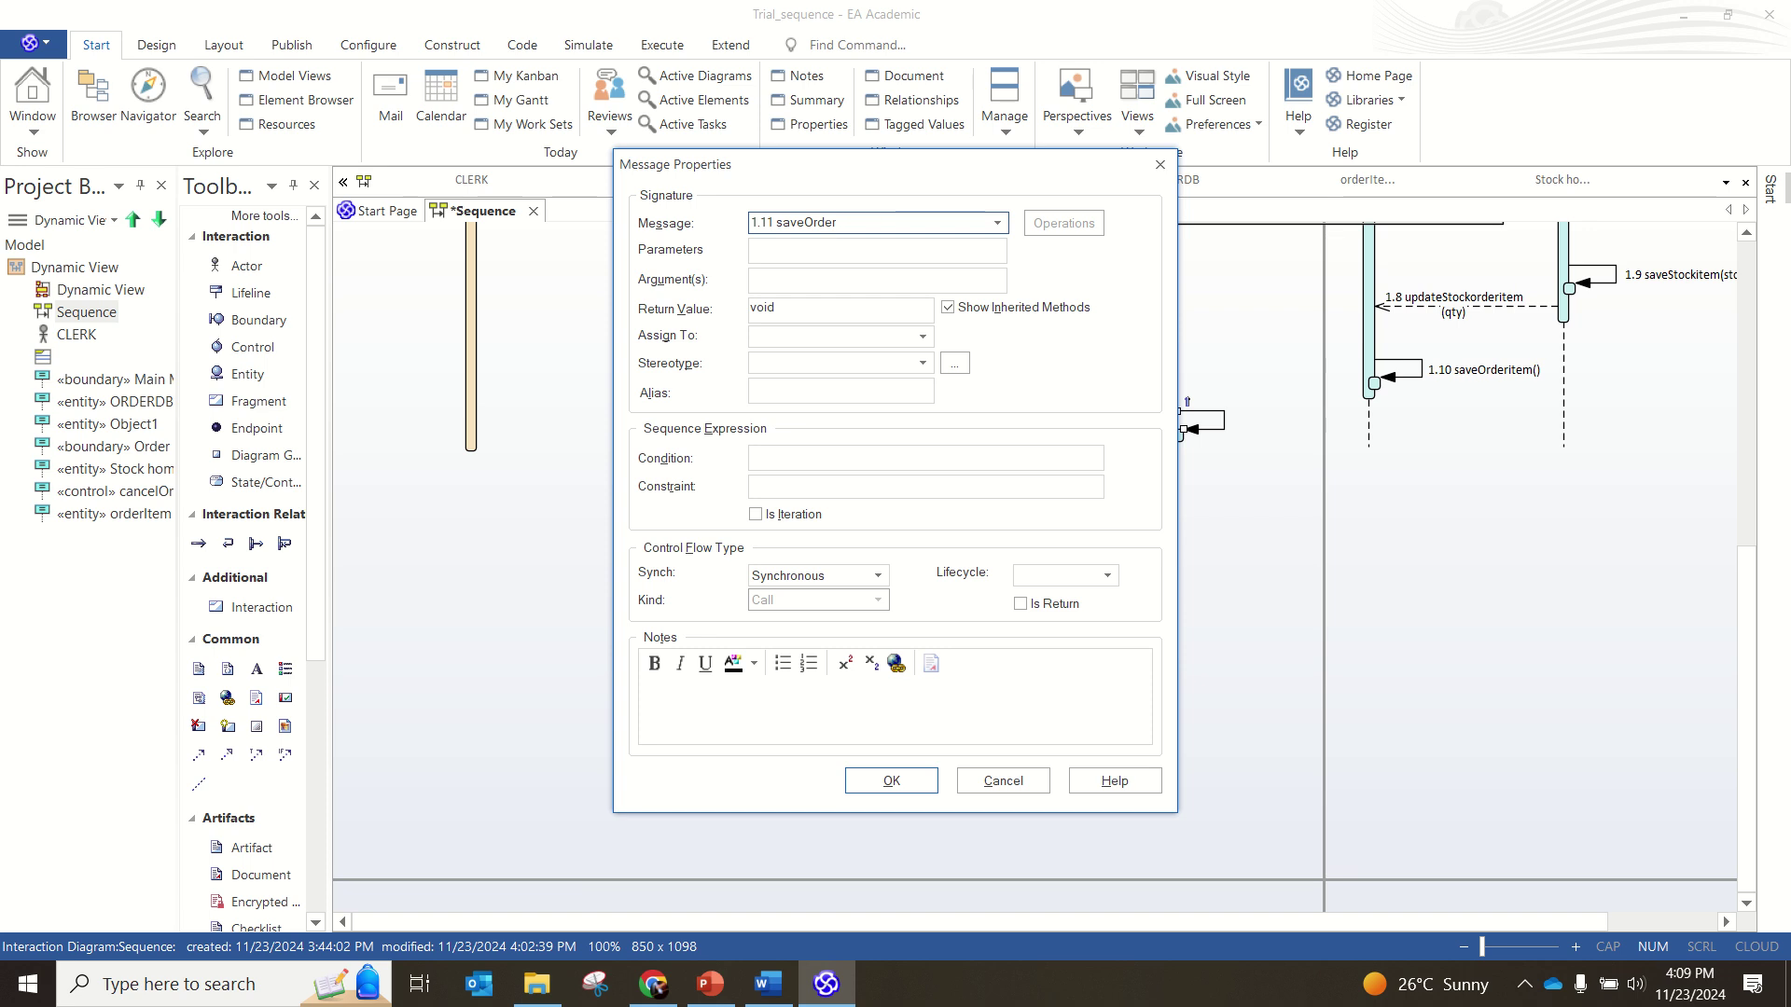
{"action": "left_click", "coordinate": [794, 252]}
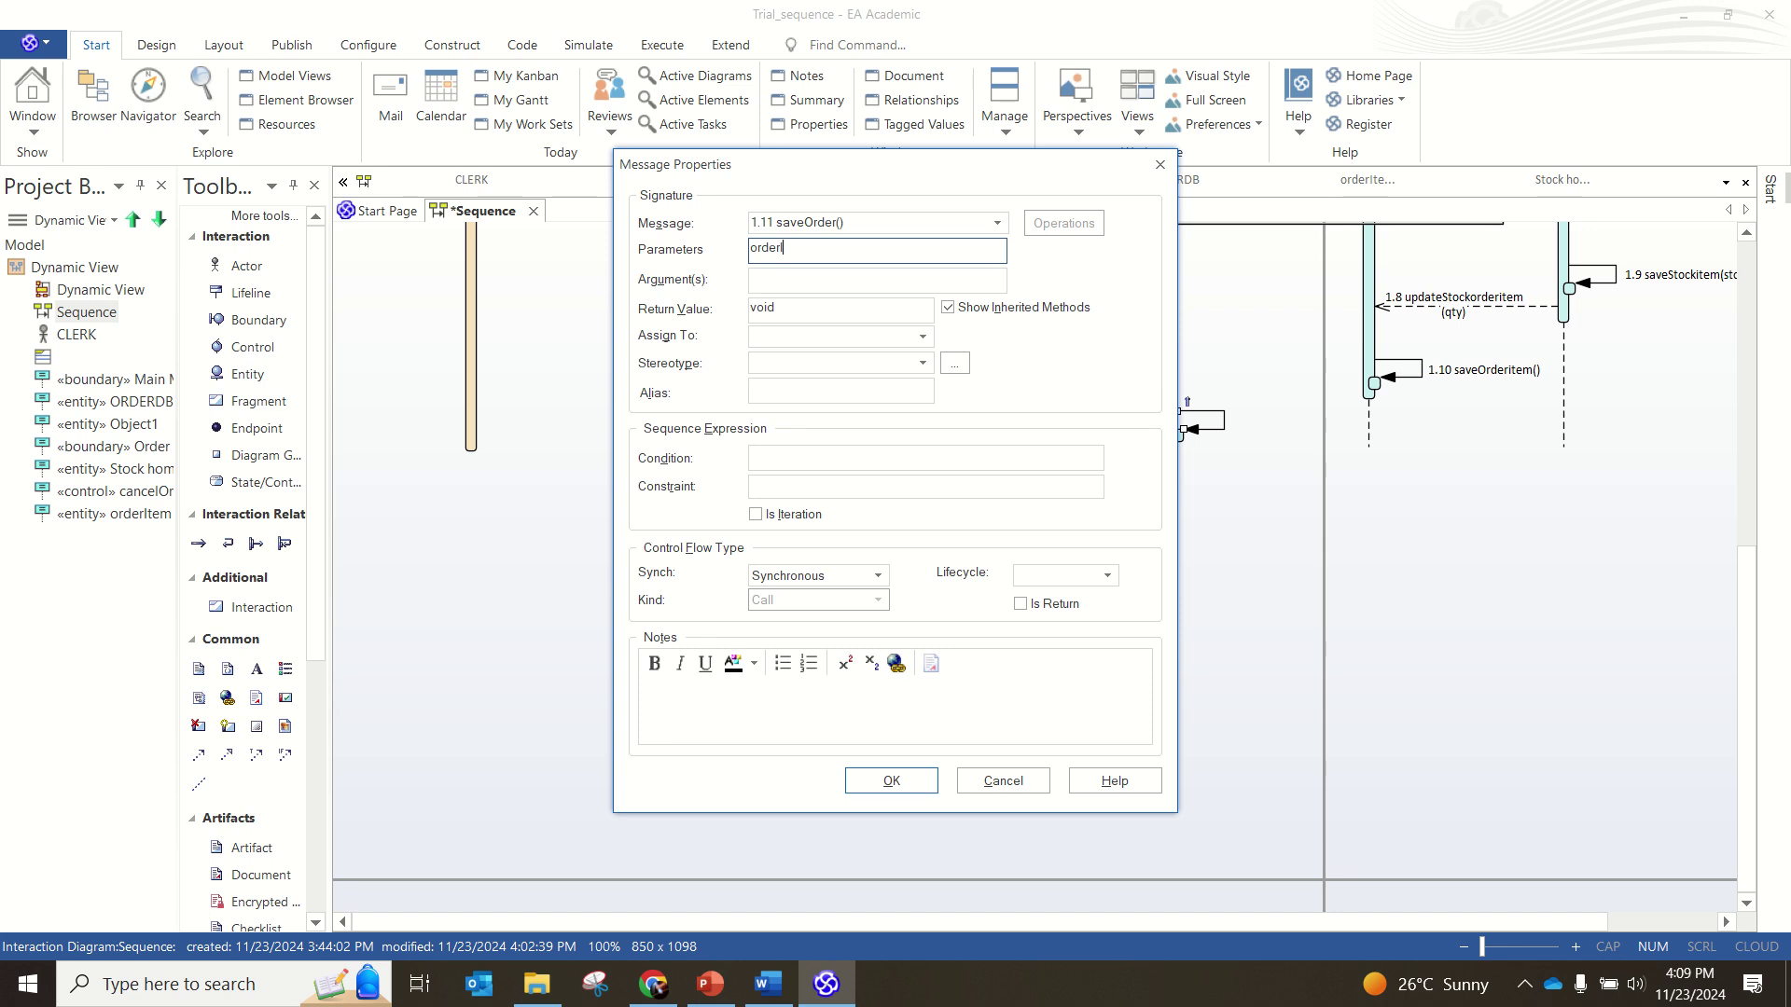
{"action": "left_click", "coordinate": [916, 781]}
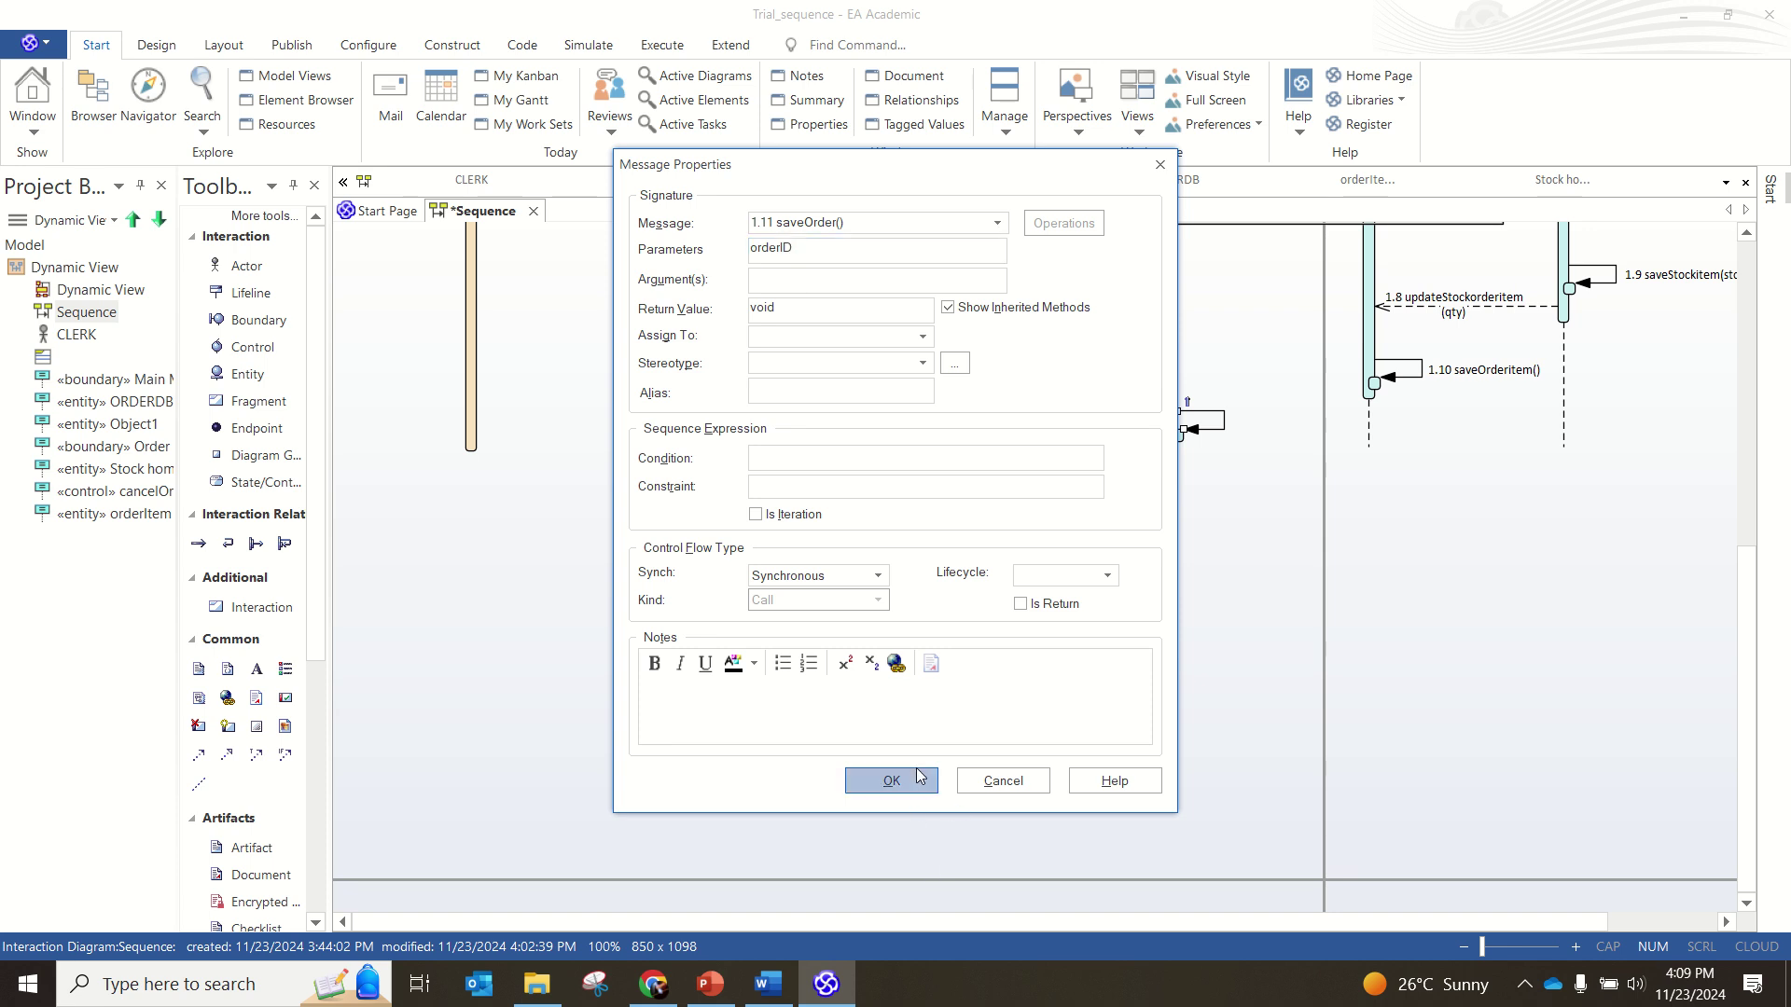
{"action": "scroll", "coordinate": [1325, 597], "scroll_direction": "up", "scroll_amount": 5}
{"action": "scroll", "coordinate": [1325, 597], "scroll_direction": "down", "scroll_amount": 5}
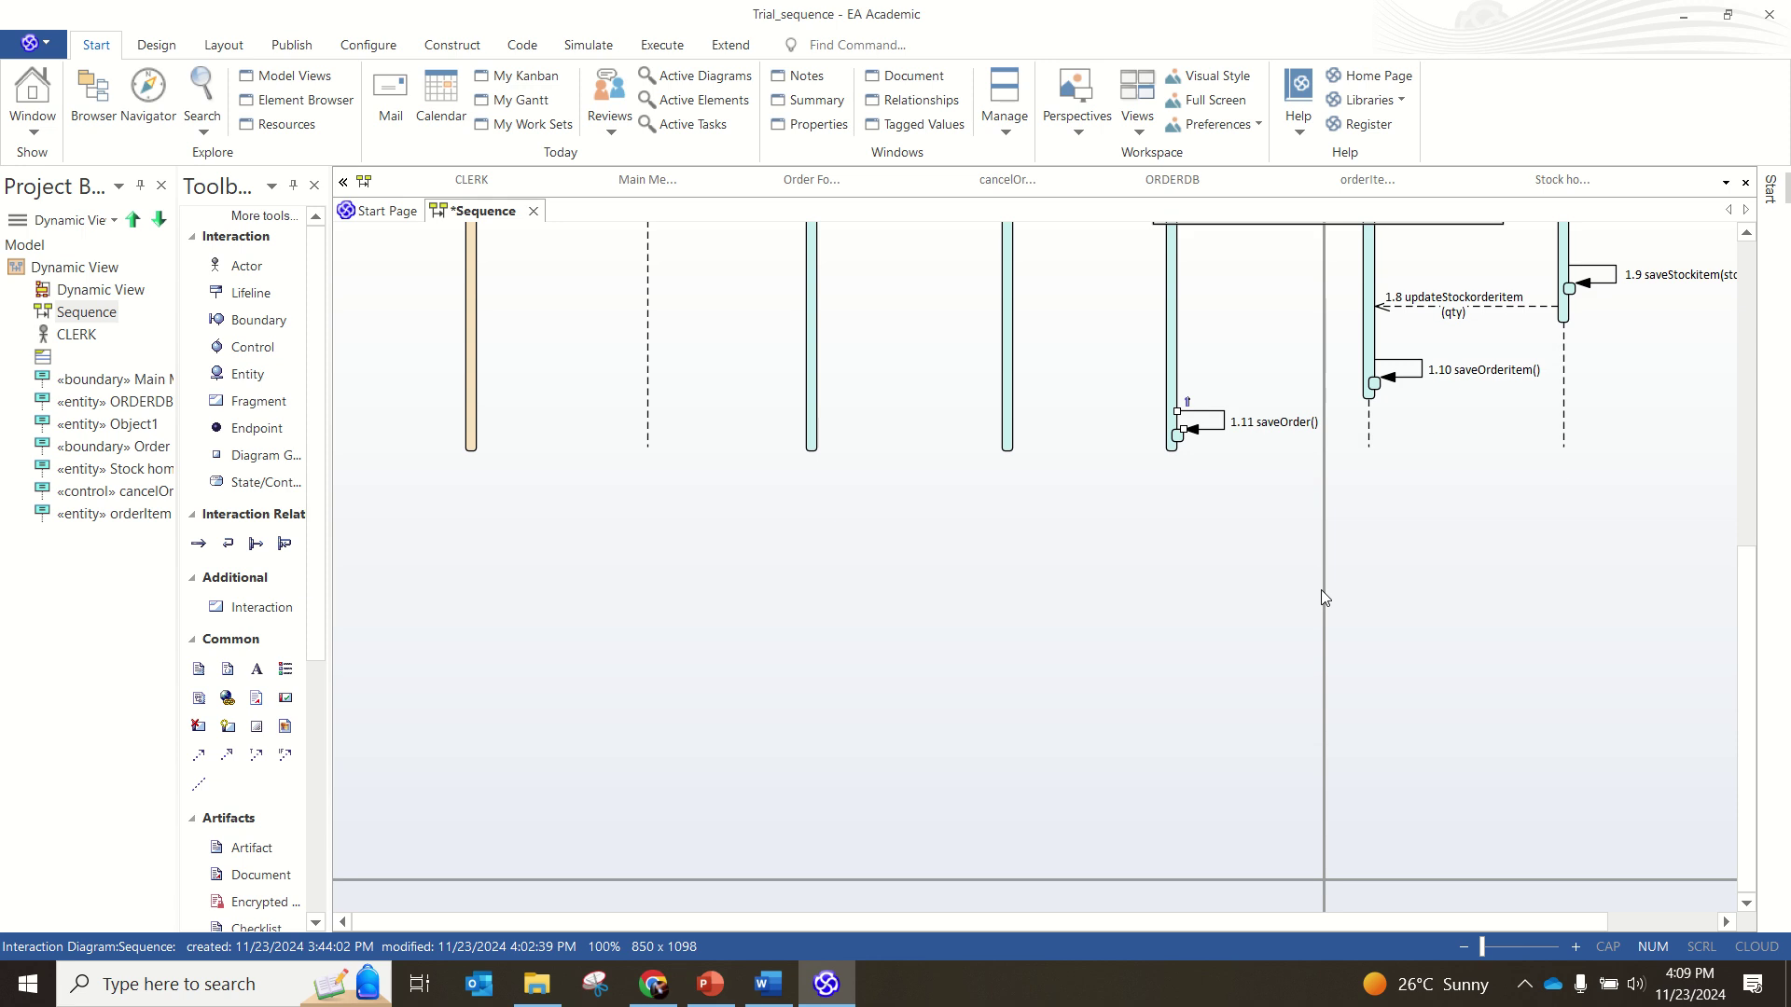
{"action": "scroll", "coordinate": [1325, 596], "scroll_direction": "up", "scroll_amount": 2}
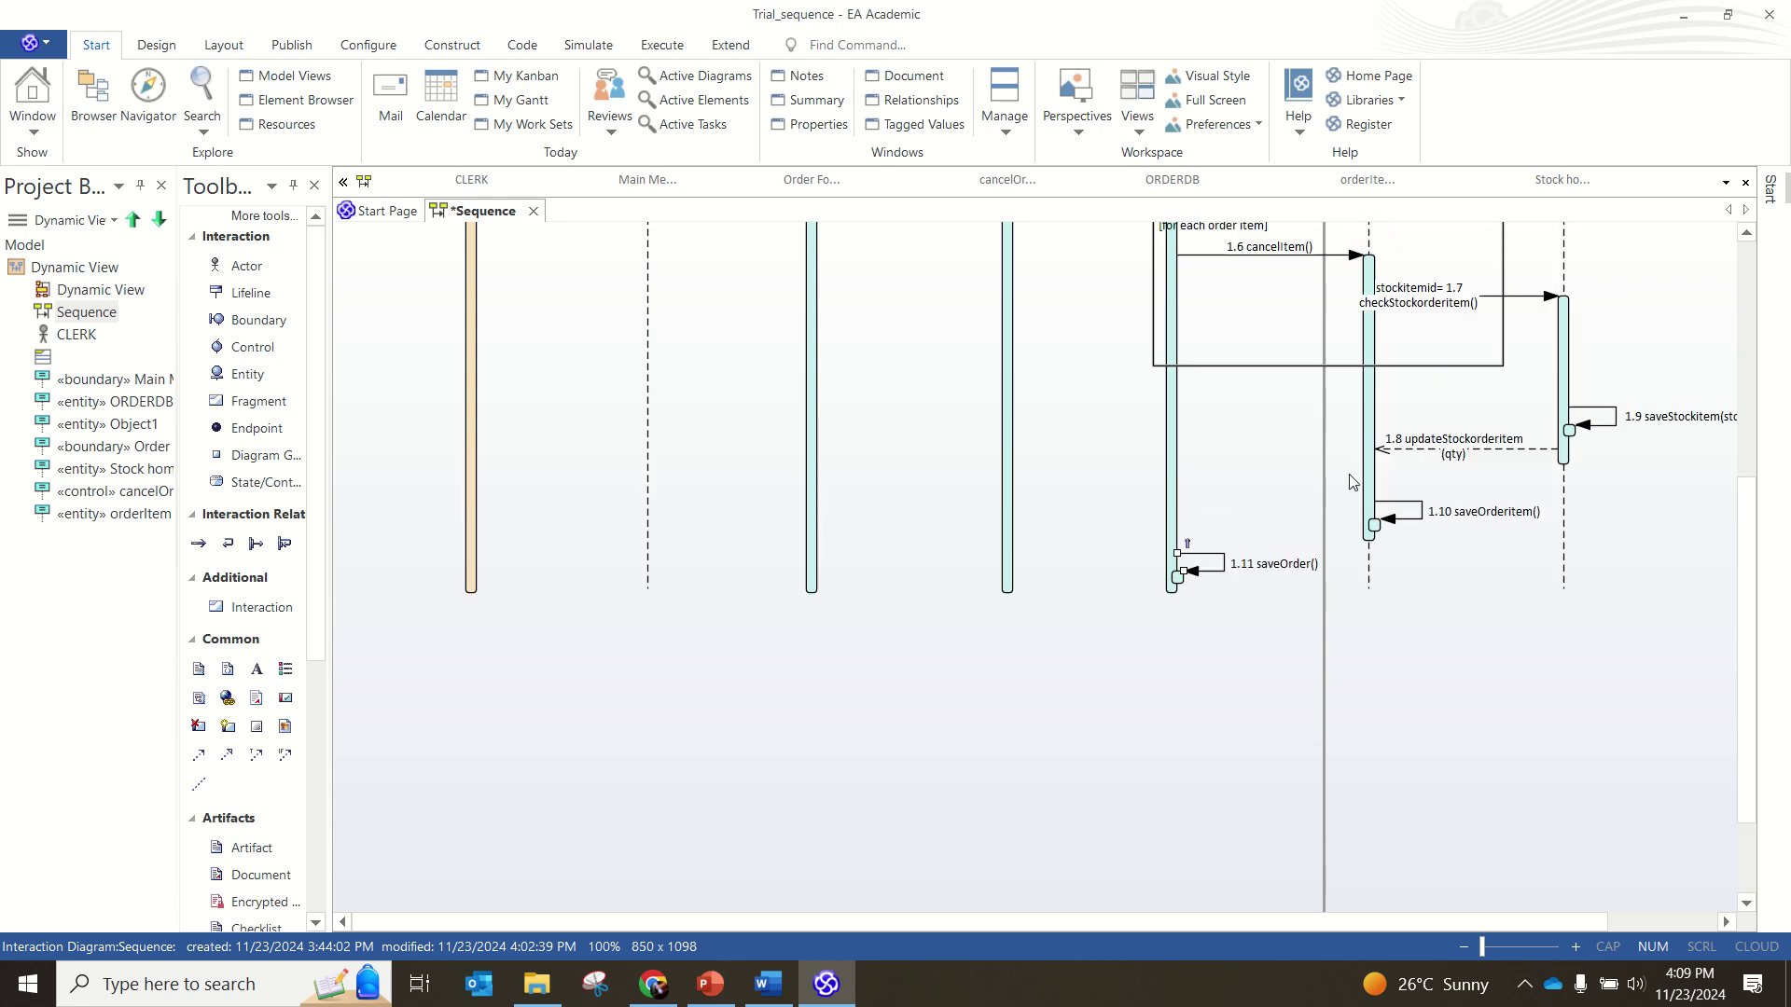
{"action": "double_click", "coordinate": [1495, 450]}
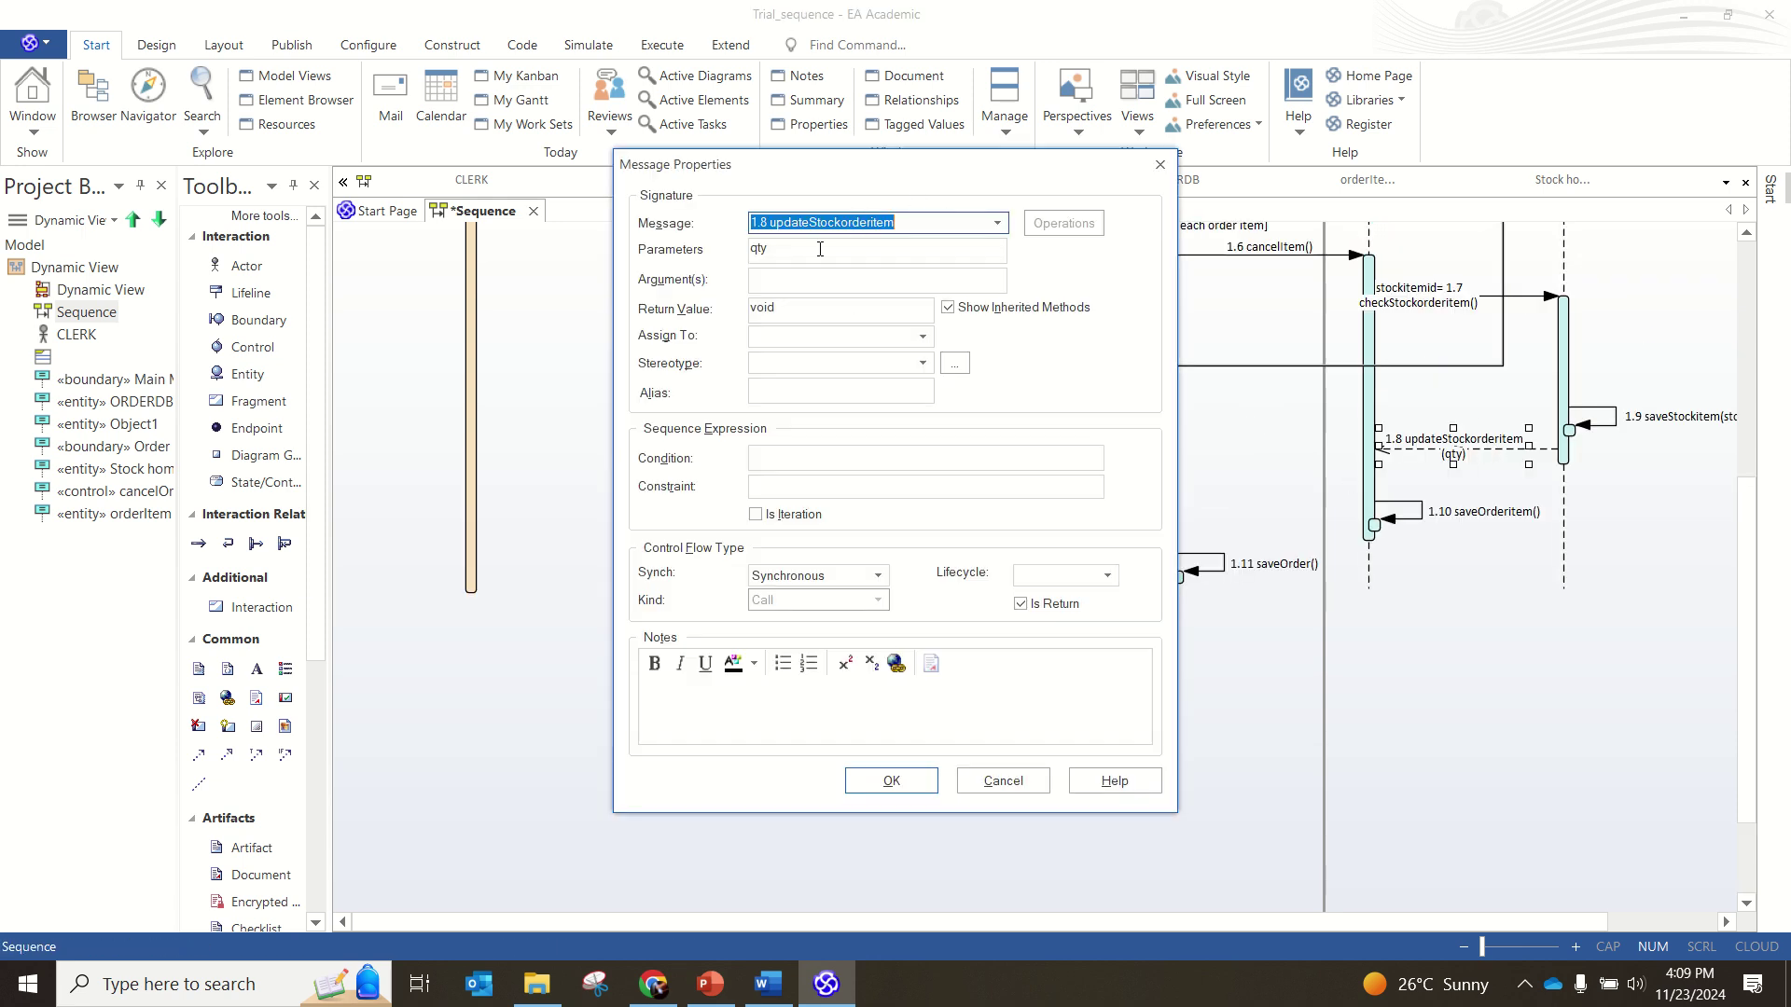
{"action": "left_click", "coordinate": [1159, 166]}
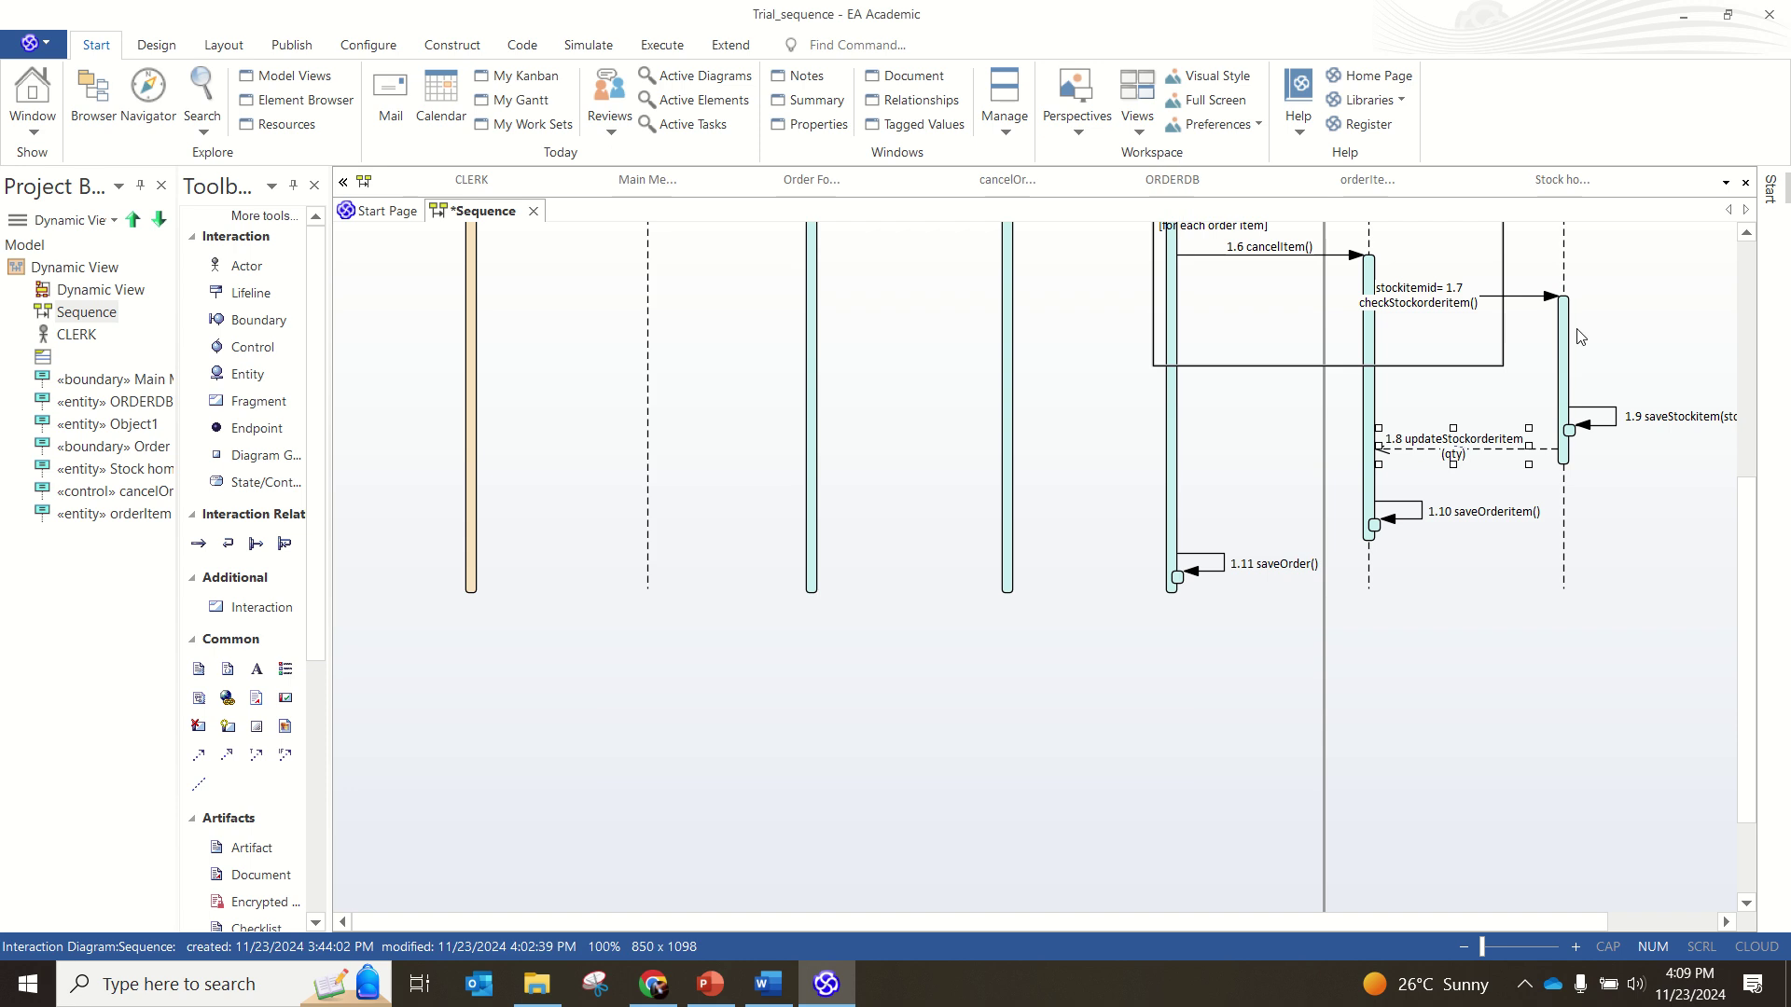
{"action": "left_click", "coordinate": [1591, 403]}
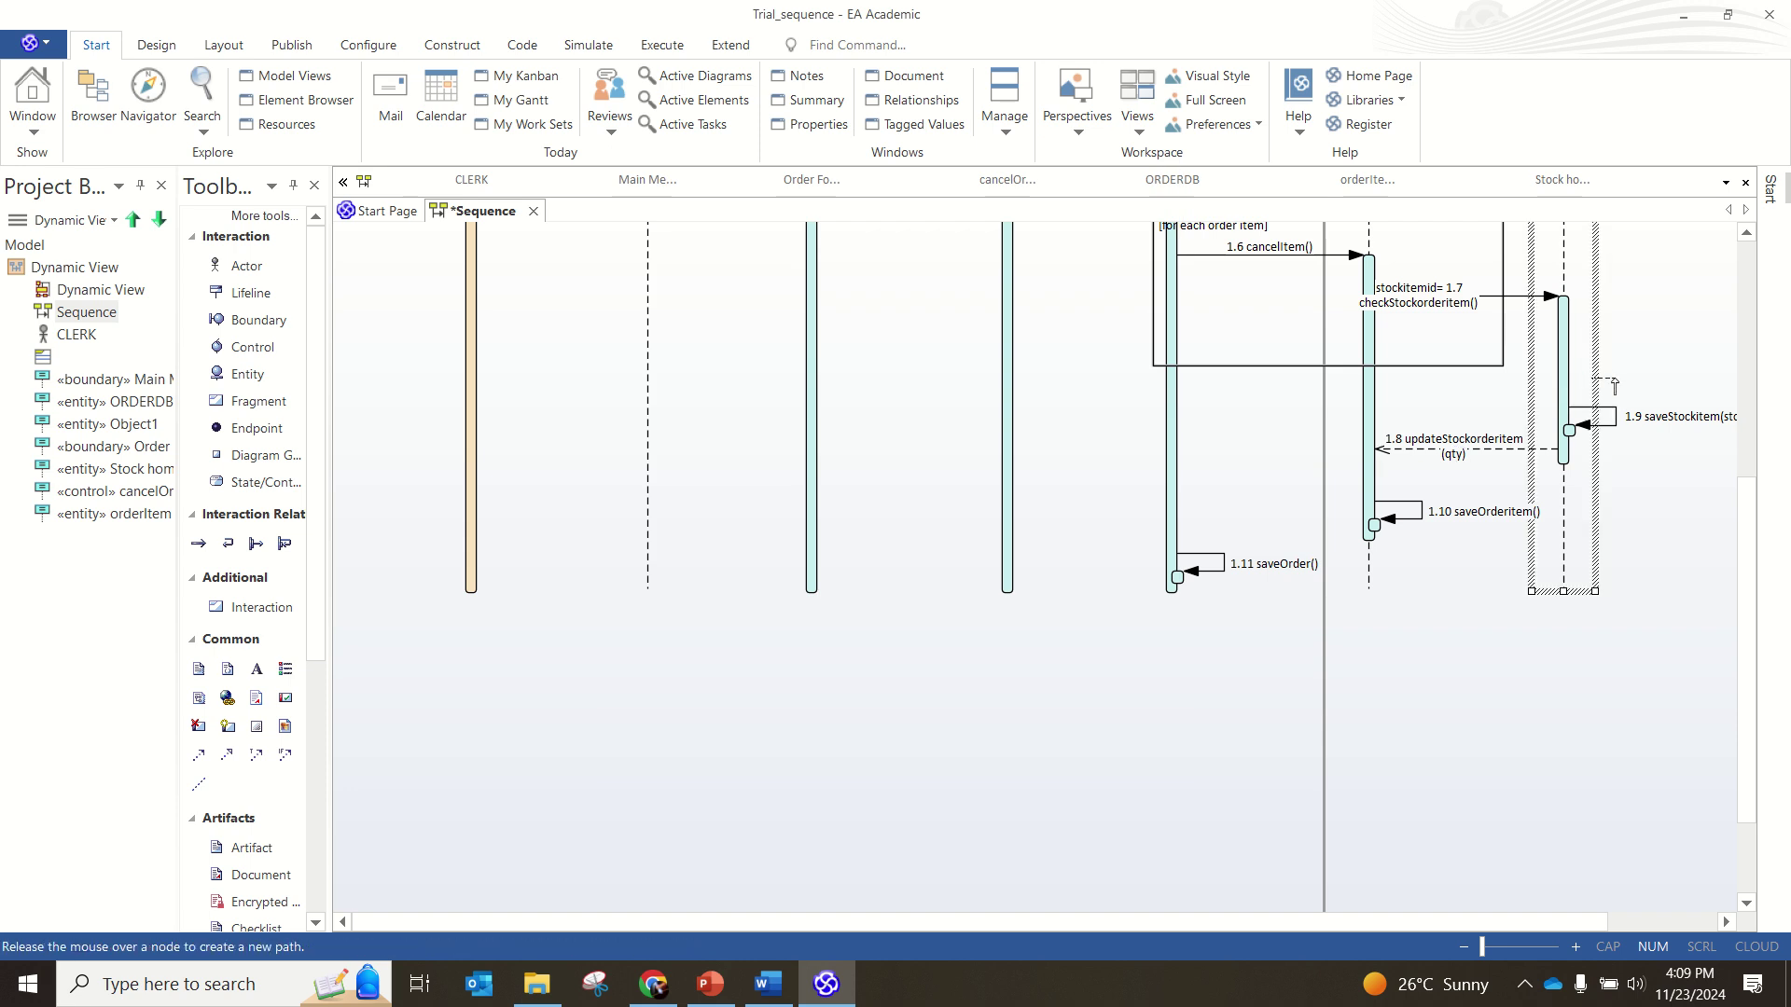
{"action": "left_click", "coordinate": [1575, 396]}
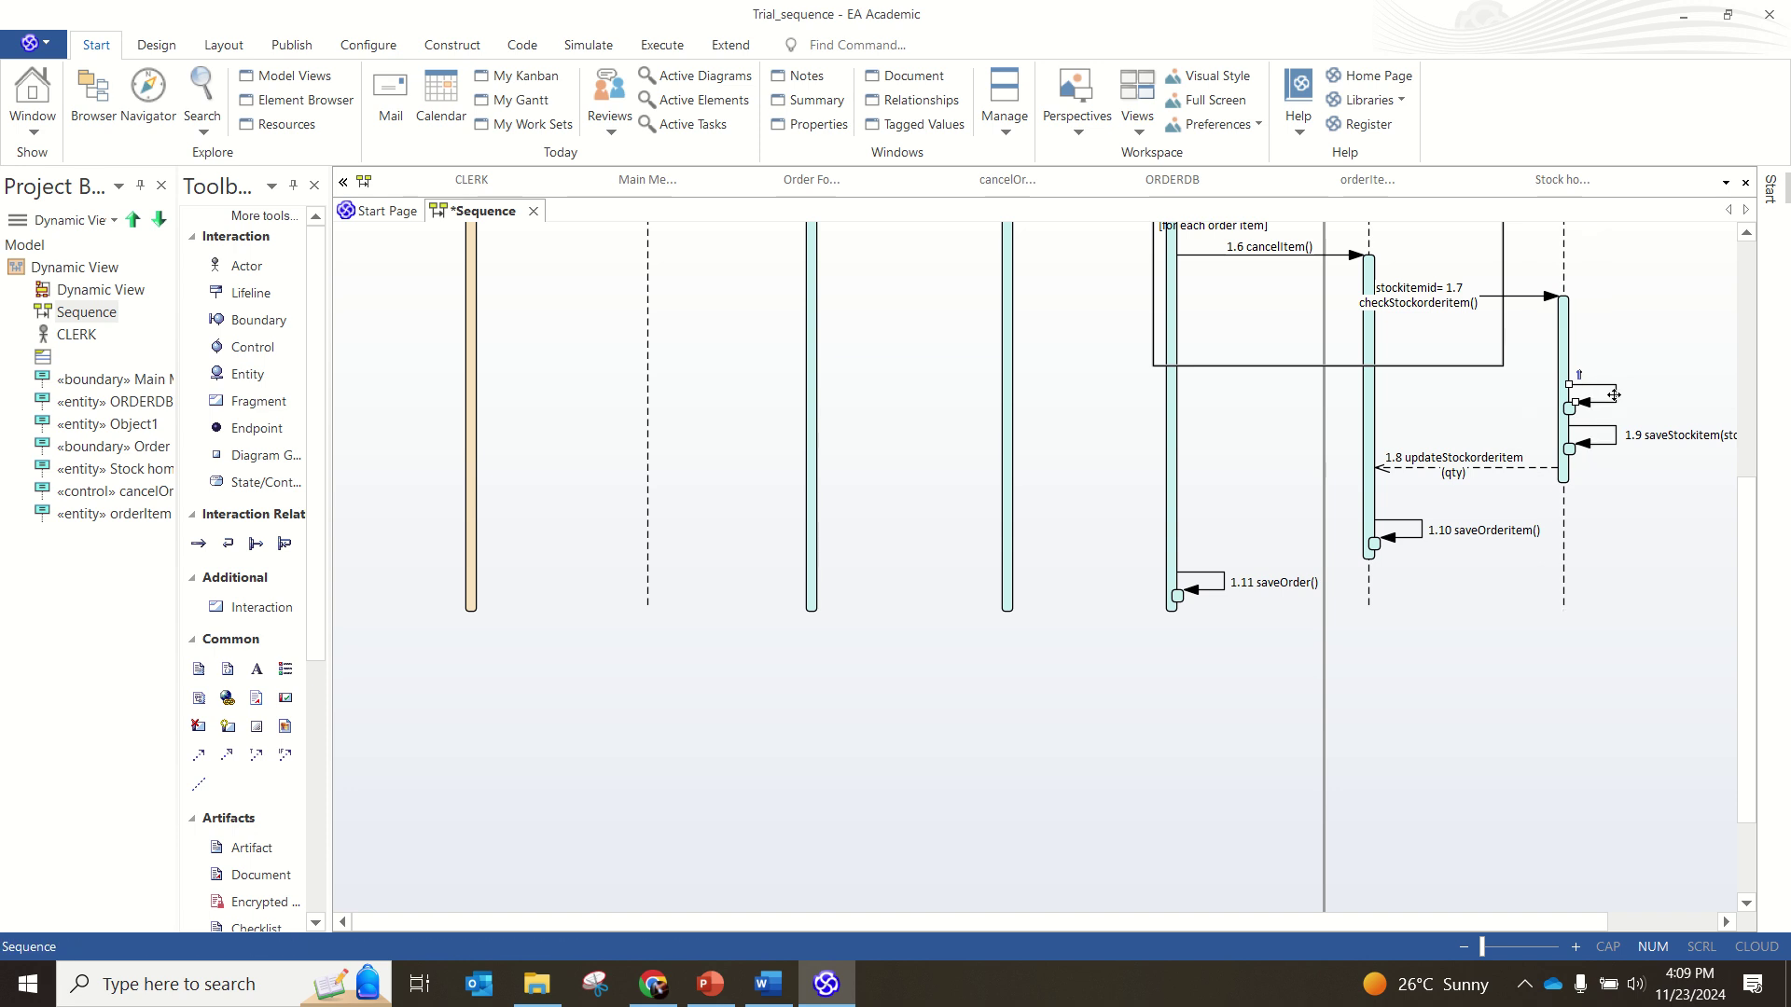
{"action": "left_click_drag", "start_coordinate": [1616, 402], "coordinate": [1618, 405]}
{"action": "key", "text": "Delete"}
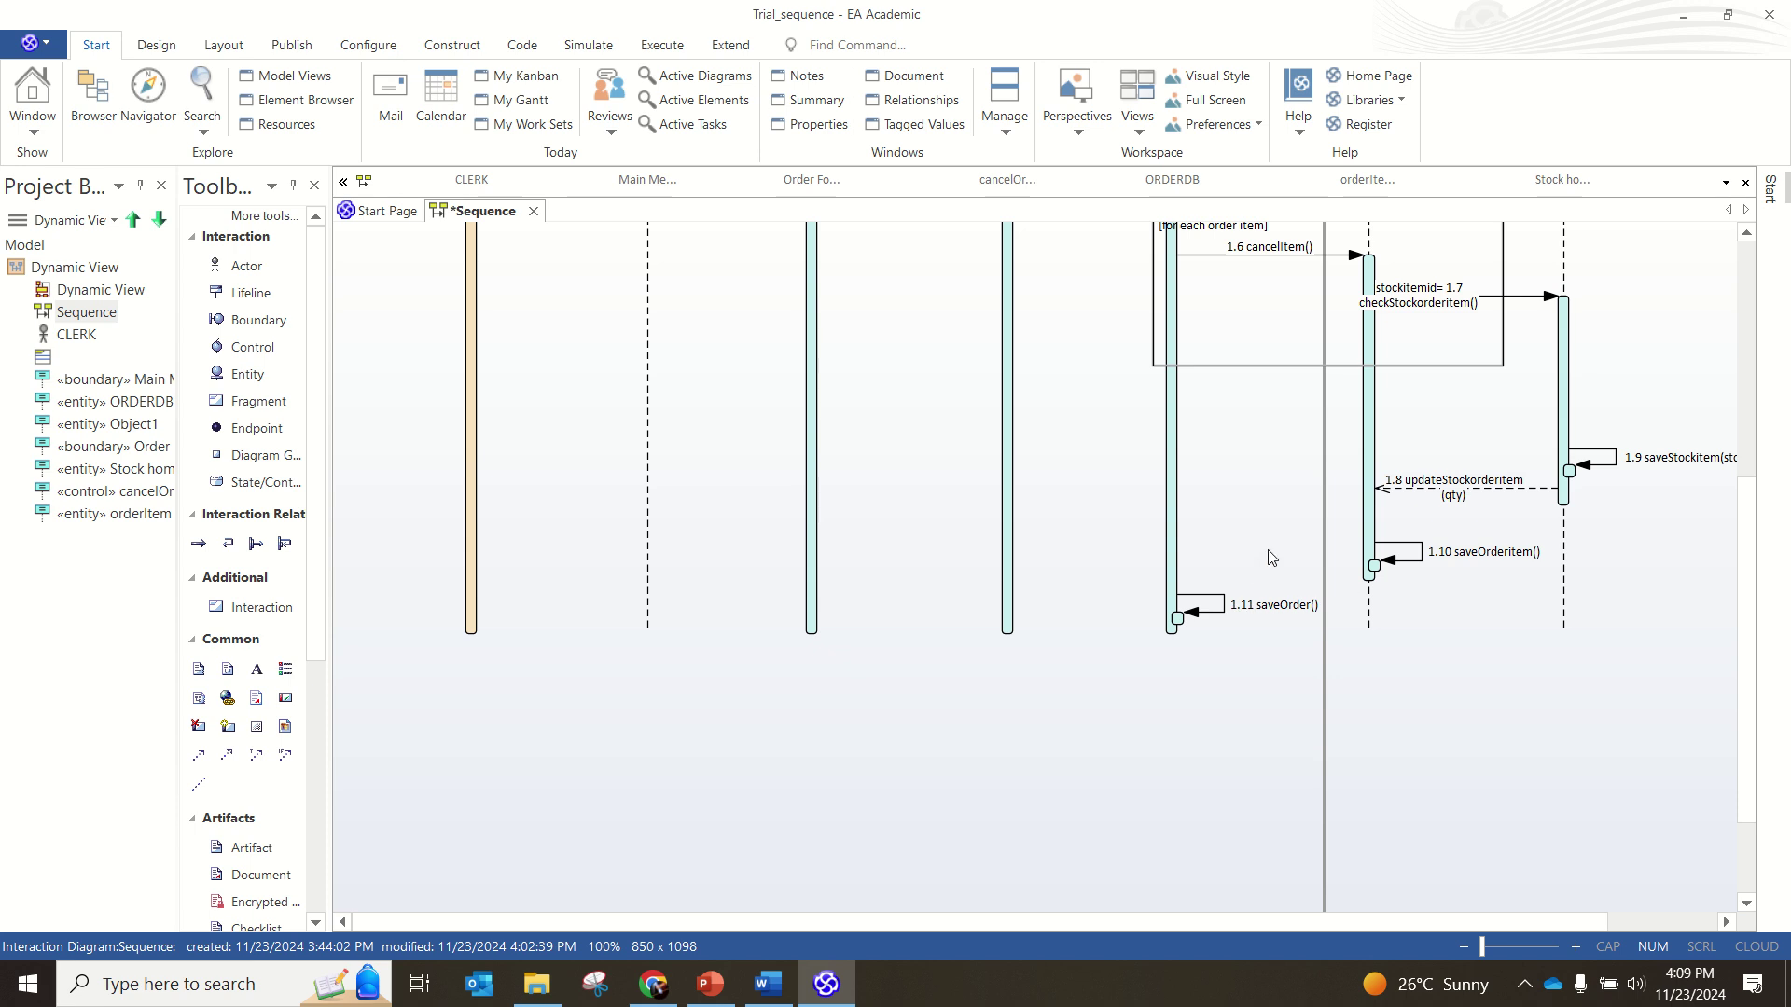
Step: Enlarge the loop fragment past the Stock home lifeline and down to enclose messages 1.8 to 1.10, leaving 1.11 saveOrder outside
{"action": "scroll", "coordinate": [1225, 557], "scroll_direction": "up", "scroll_amount": 3}
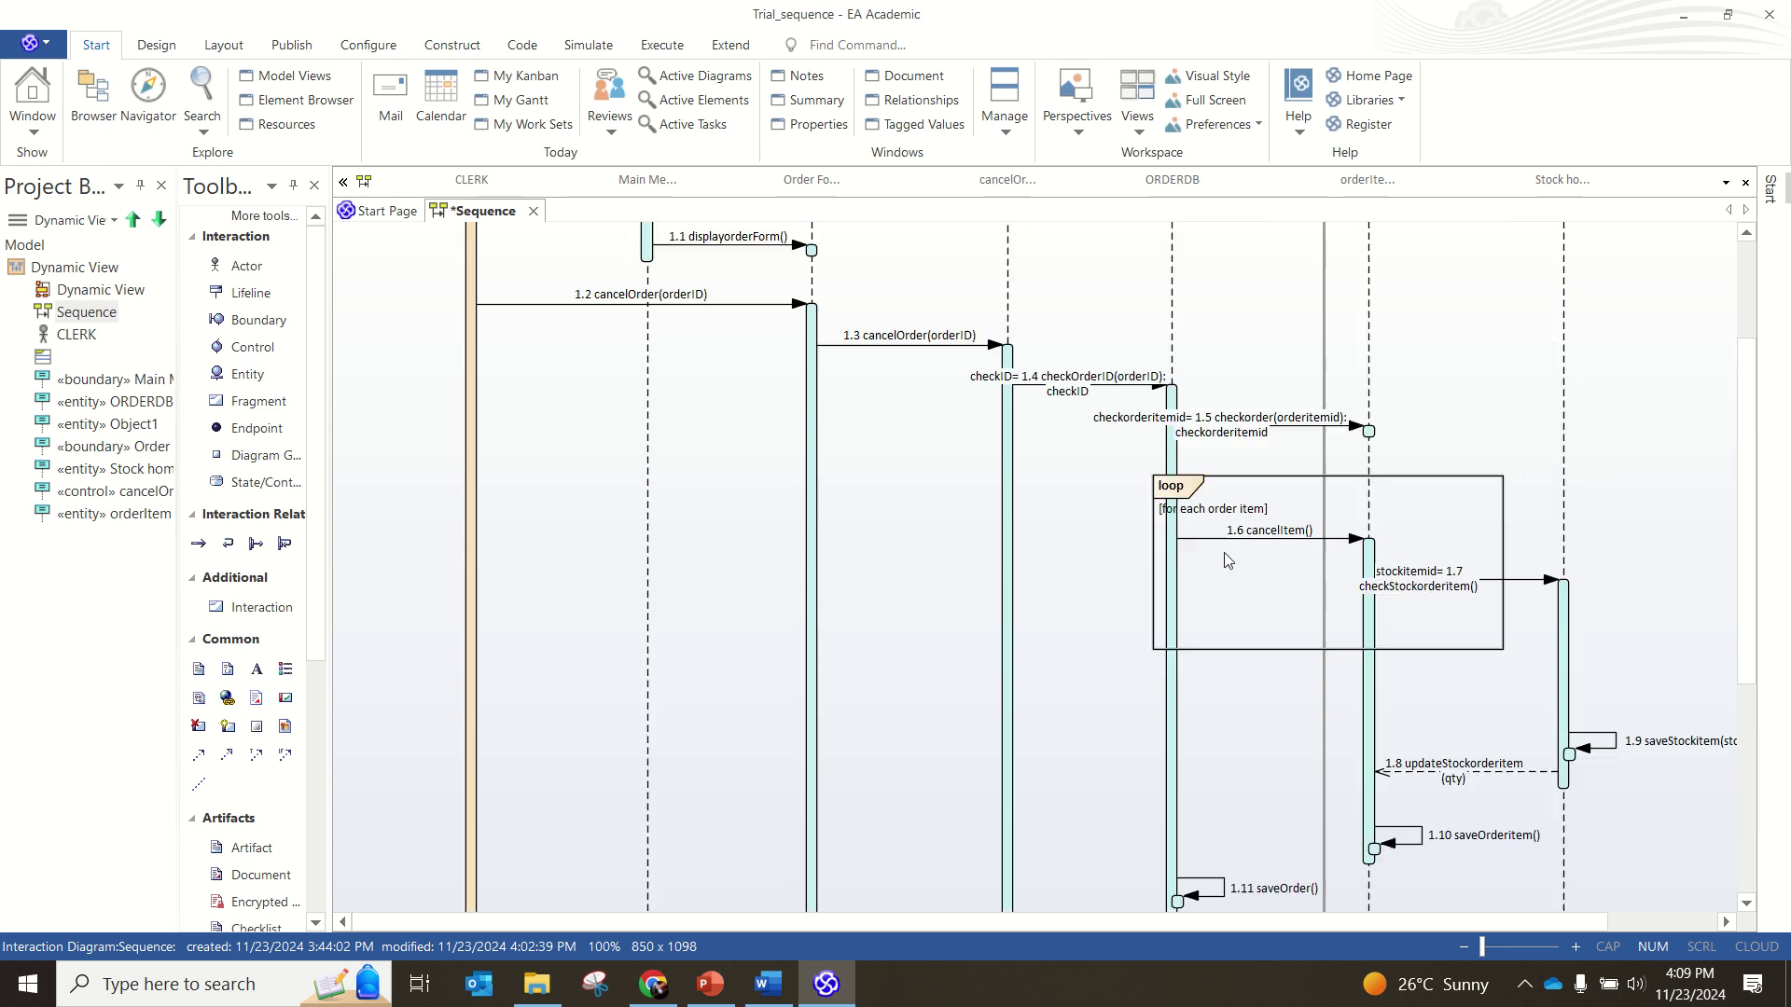
{"action": "scroll", "coordinate": [1226, 558], "scroll_direction": "down", "scroll_amount": 3}
{"action": "scroll", "coordinate": [1226, 558], "scroll_direction": "up", "scroll_amount": 3}
{"action": "scroll", "coordinate": [1225, 558], "scroll_direction": "down", "scroll_amount": 2}
{"action": "scroll", "coordinate": [1227, 559], "scroll_direction": "down", "scroll_amount": 3}
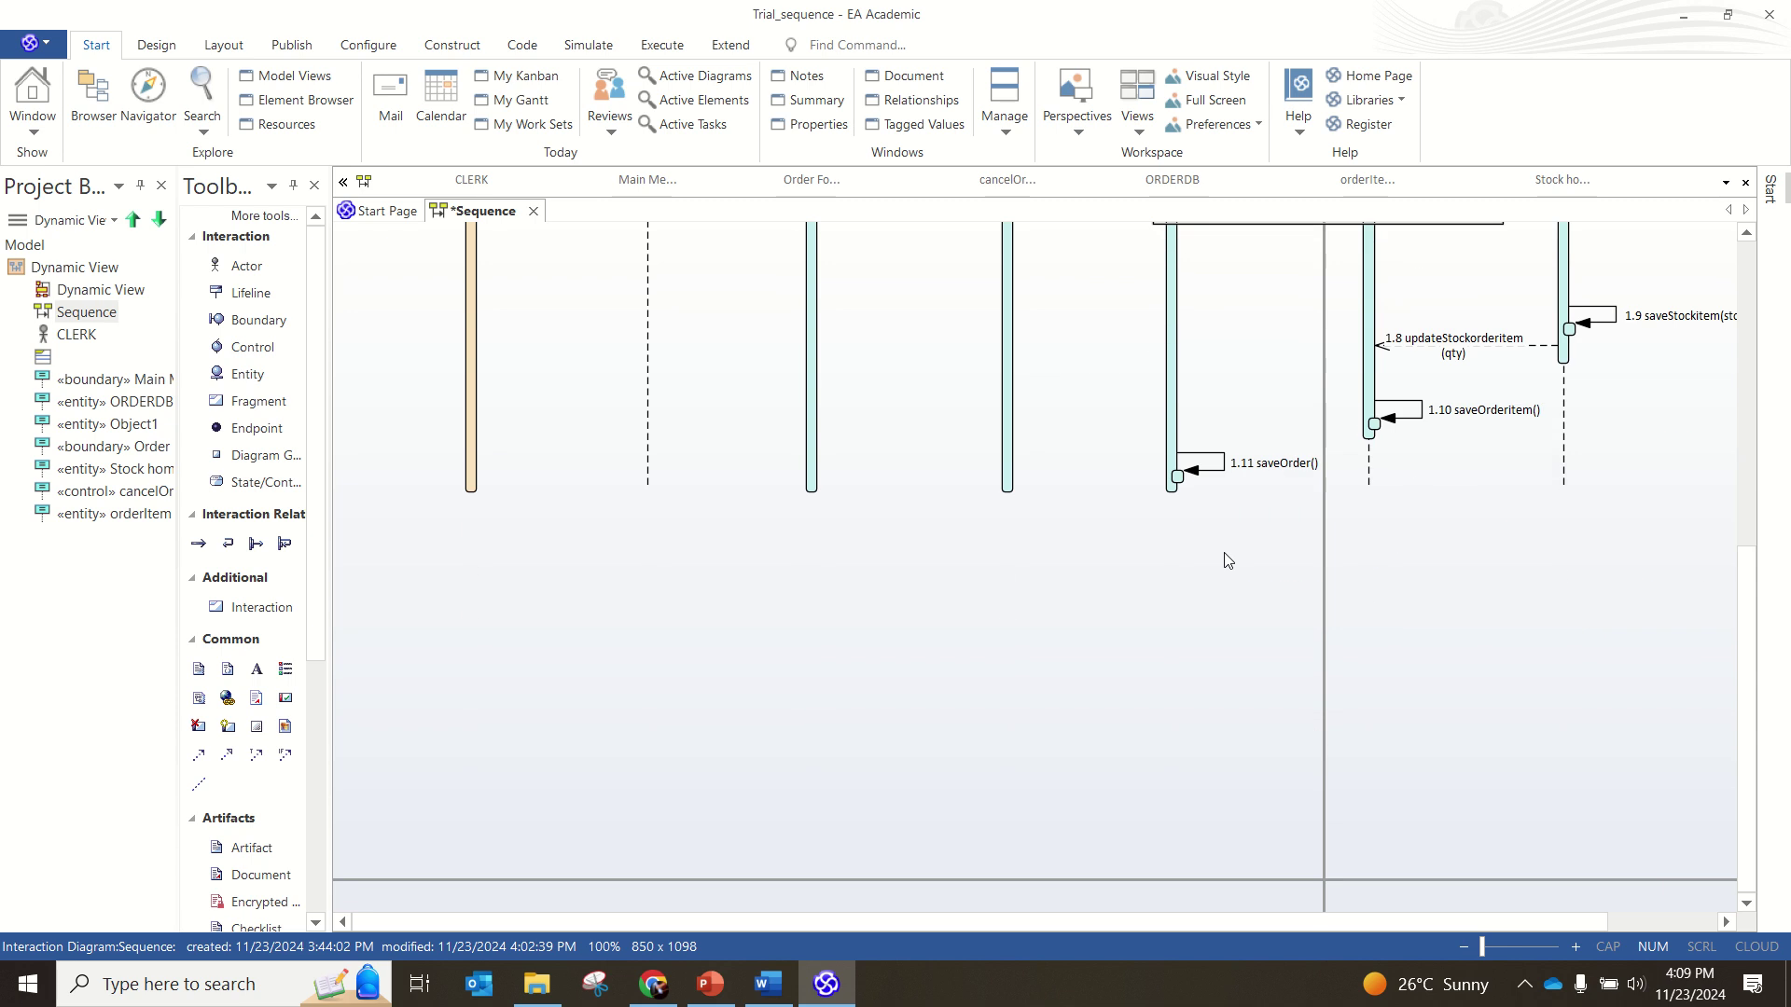
{"action": "scroll", "coordinate": [1227, 559], "scroll_direction": "up", "scroll_amount": 4}
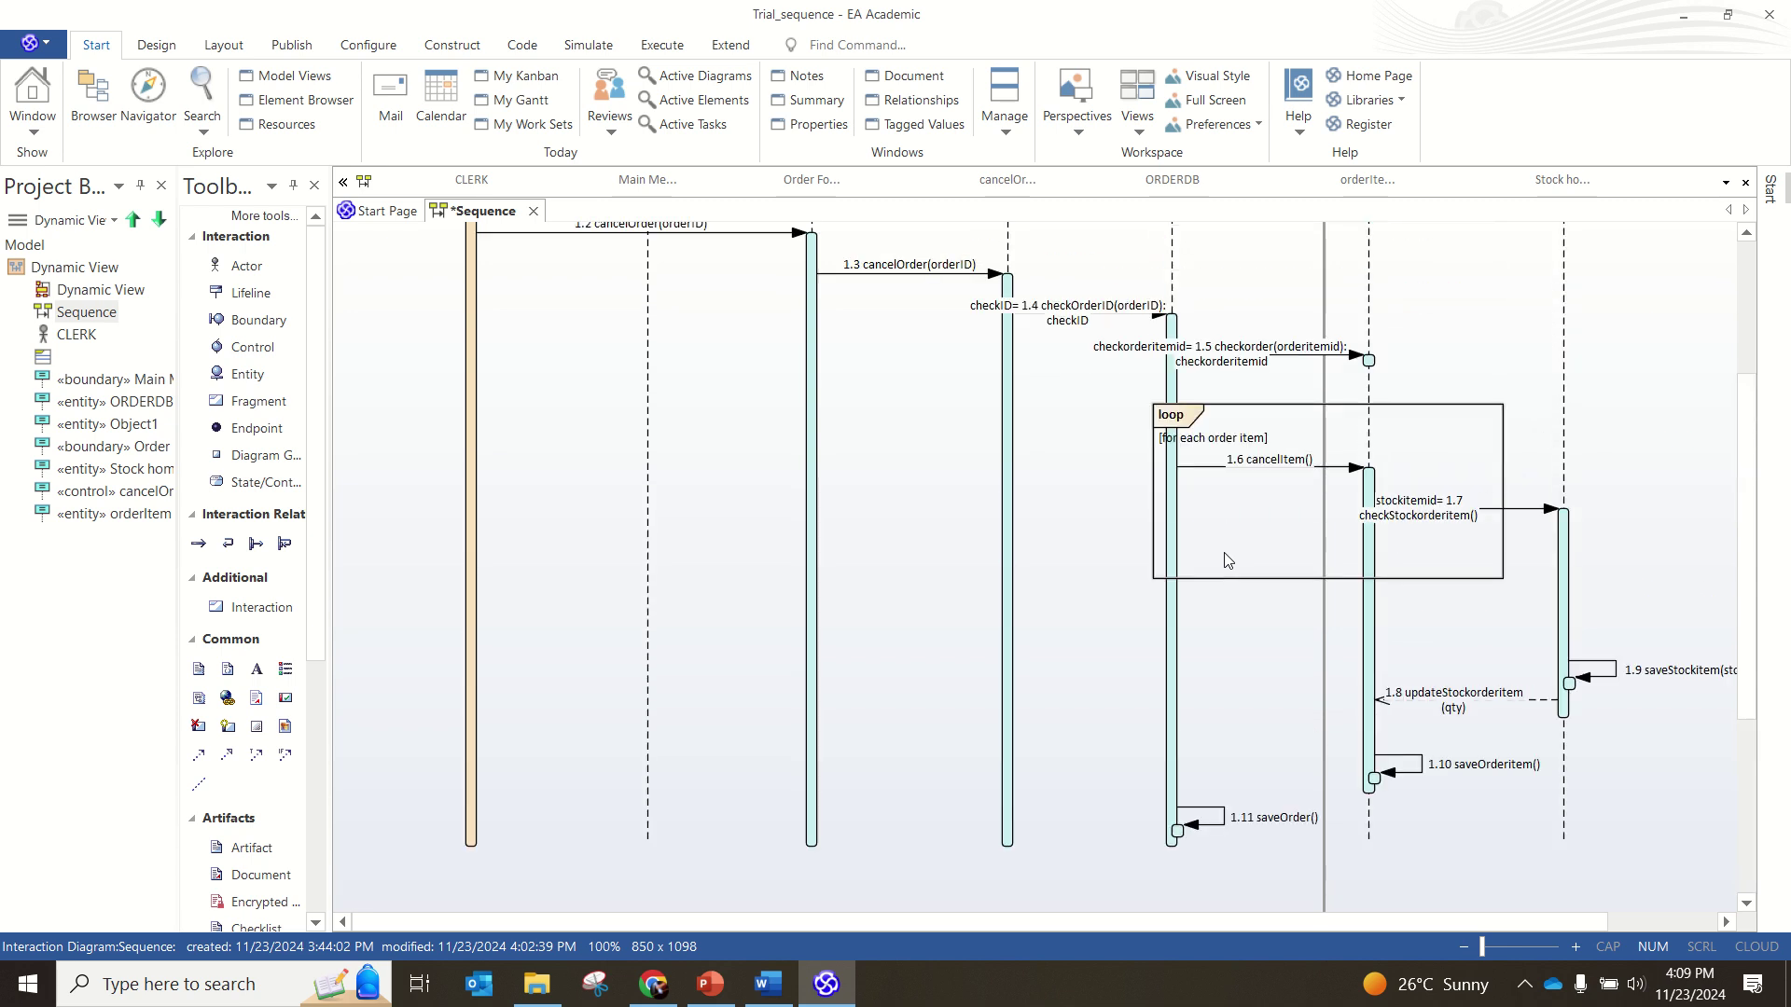
{"action": "left_click", "coordinate": [1284, 577]}
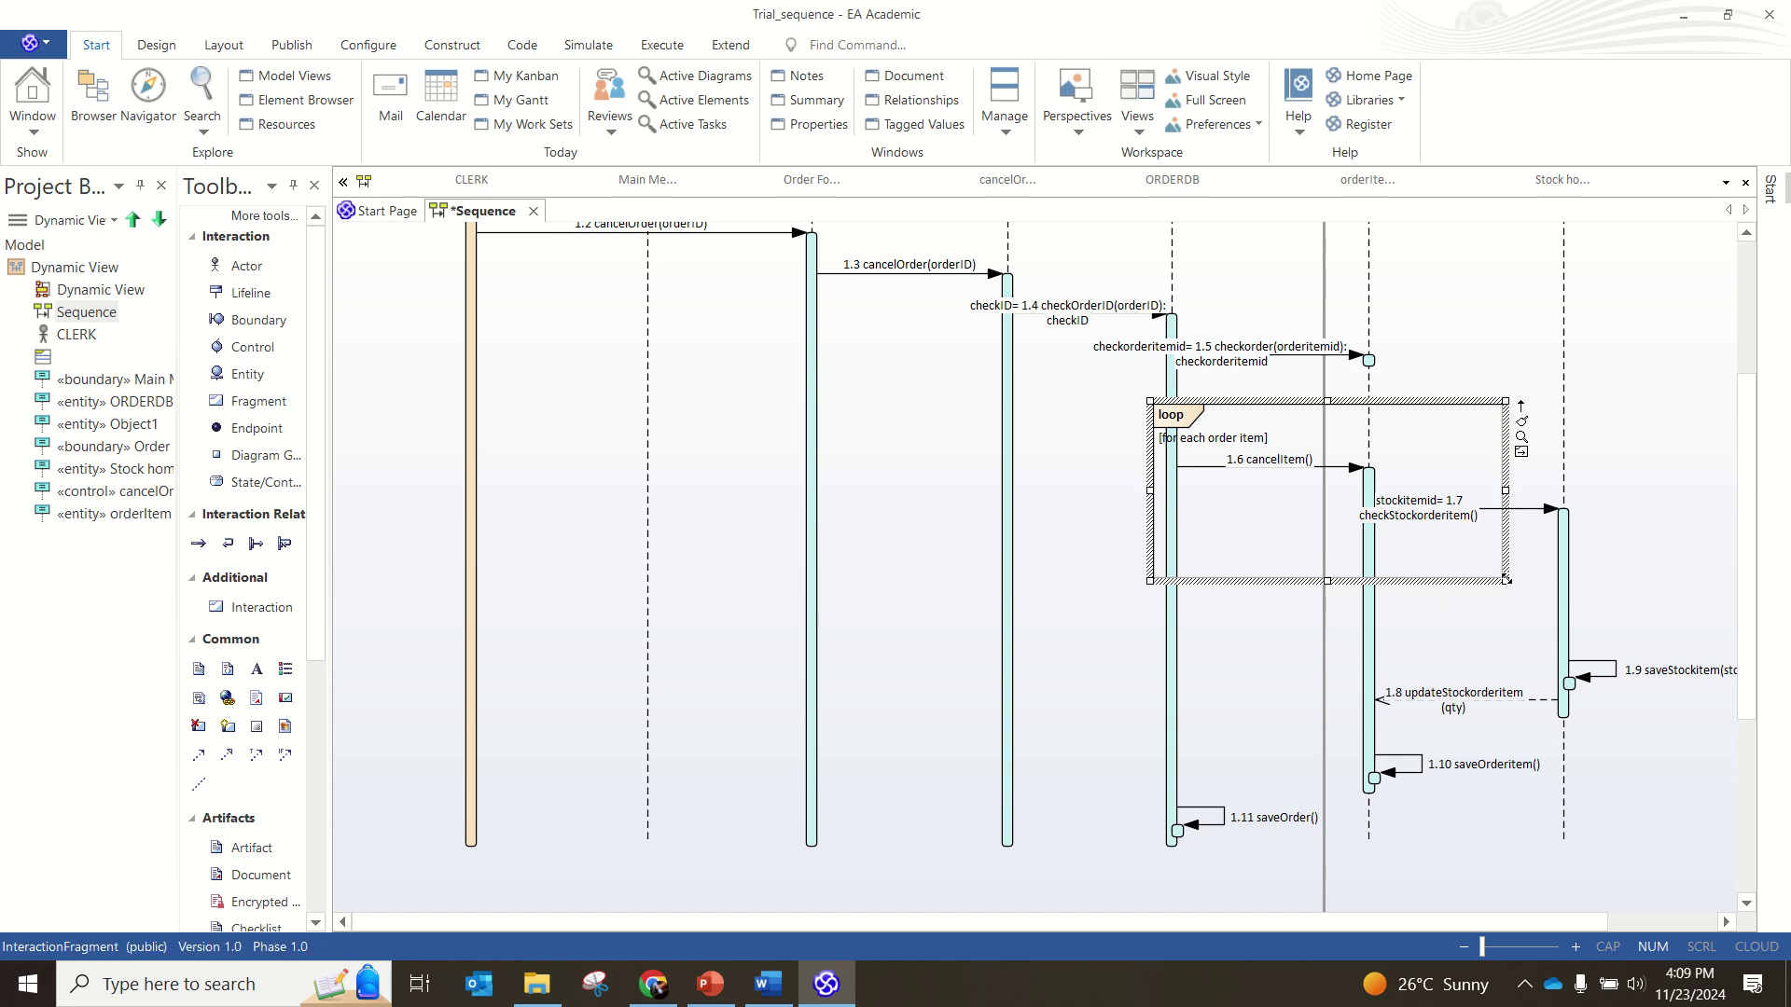
{"action": "left_click_drag", "start_coordinate": [1505, 580], "coordinate": [1747, 788]}
{"action": "left_click_drag", "start_coordinate": [1746, 786], "coordinate": [1764, 799]}
{"action": "left_click", "coordinate": [1474, 848]}
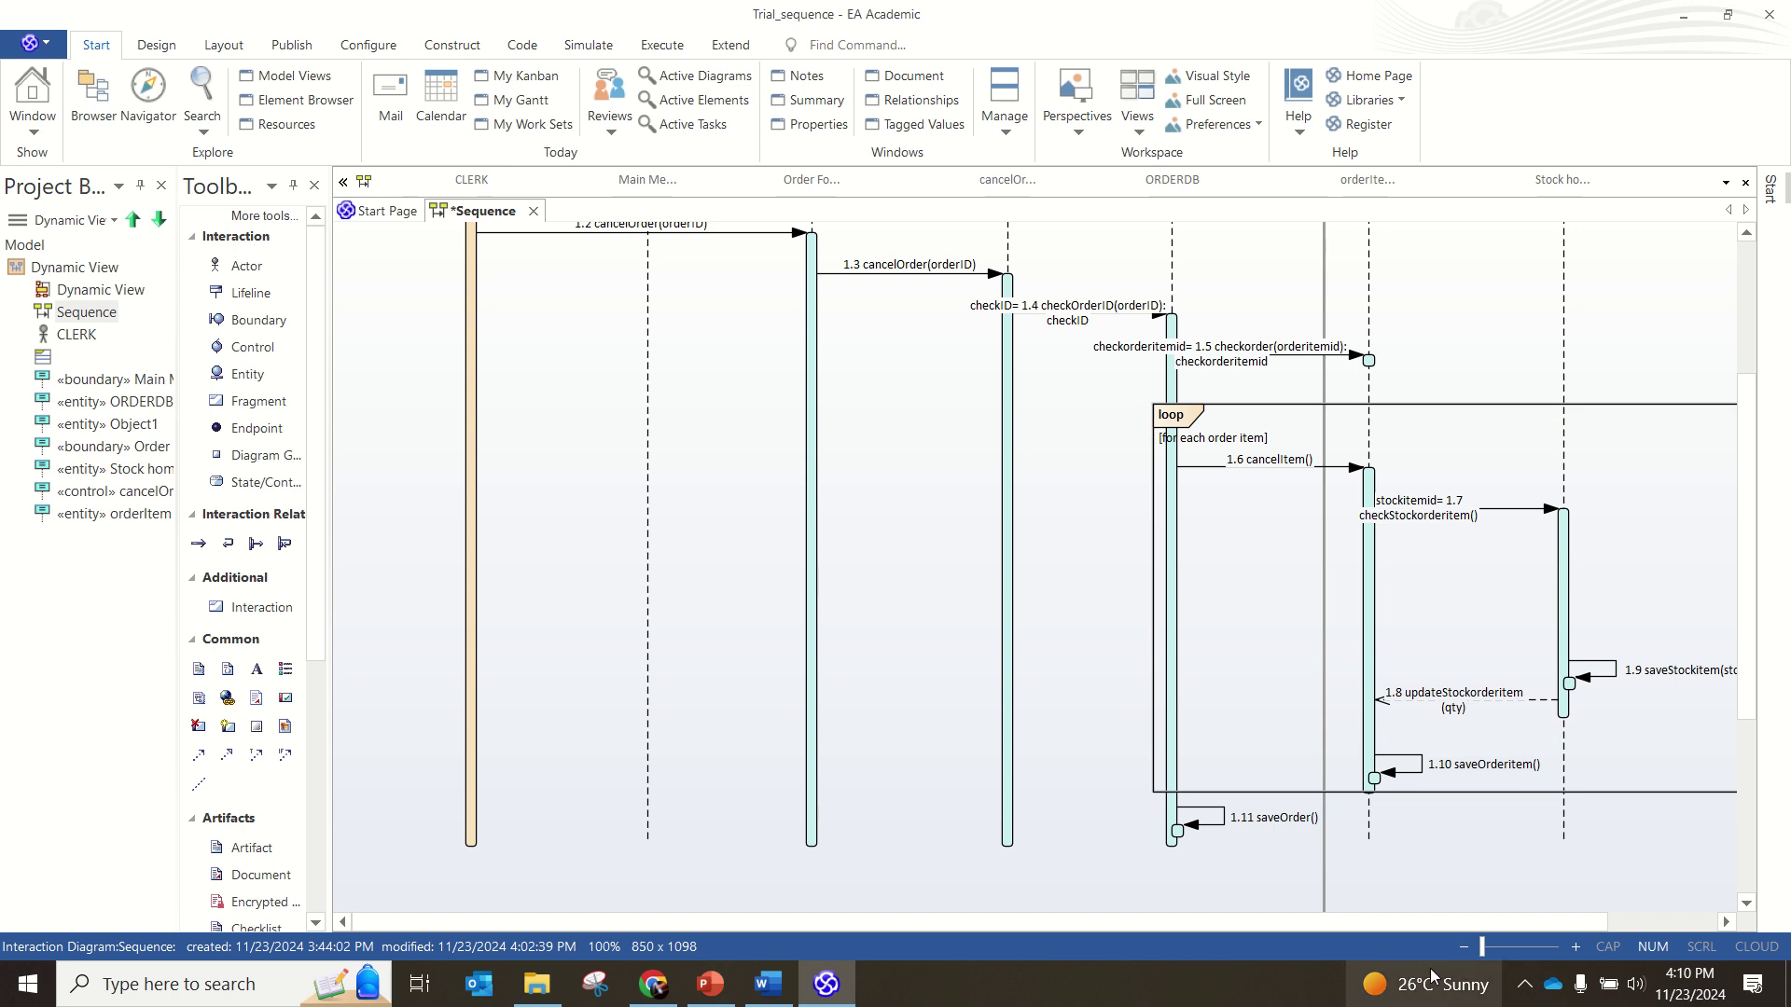
{"action": "left_click_drag", "start_coordinate": [1430, 926], "coordinate": [1521, 909]}
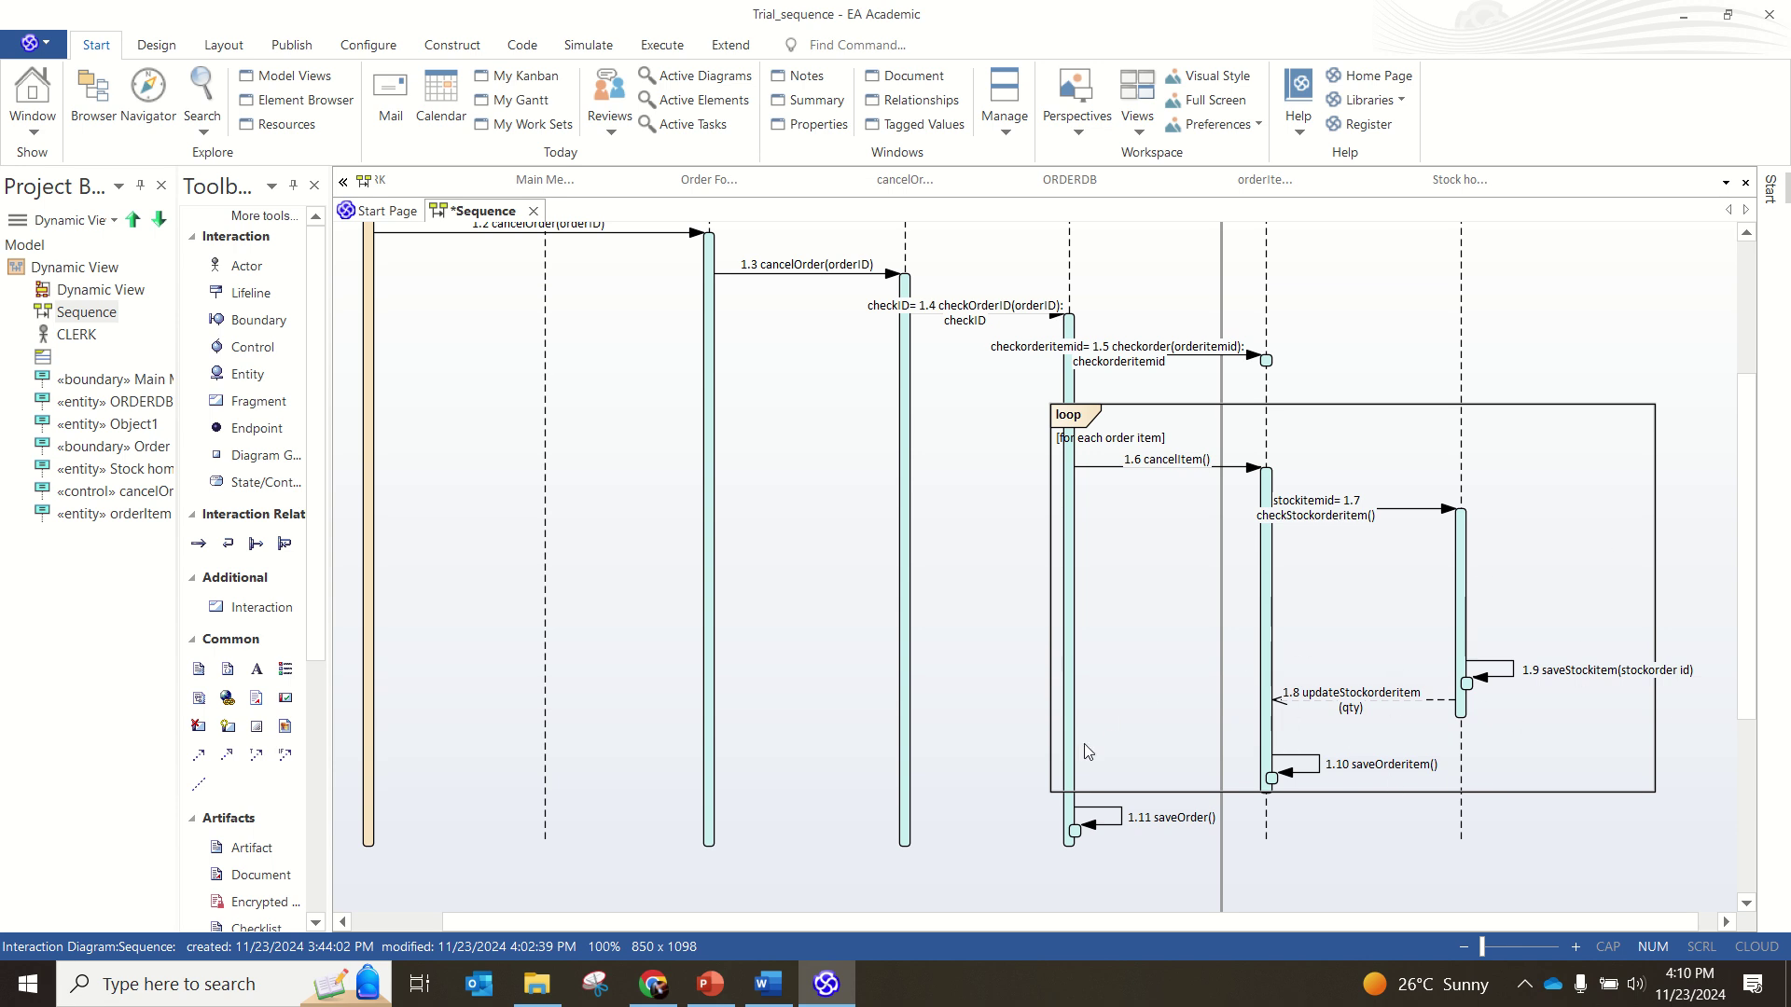
Step: Review the whole sequence diagram from the lifeline heads down to the 1.11 saveOrder message
{"action": "scroll", "coordinate": [1366, 550], "scroll_direction": "up", "scroll_amount": 3}
{"action": "scroll", "coordinate": [1366, 551], "scroll_direction": "down", "scroll_amount": 4}
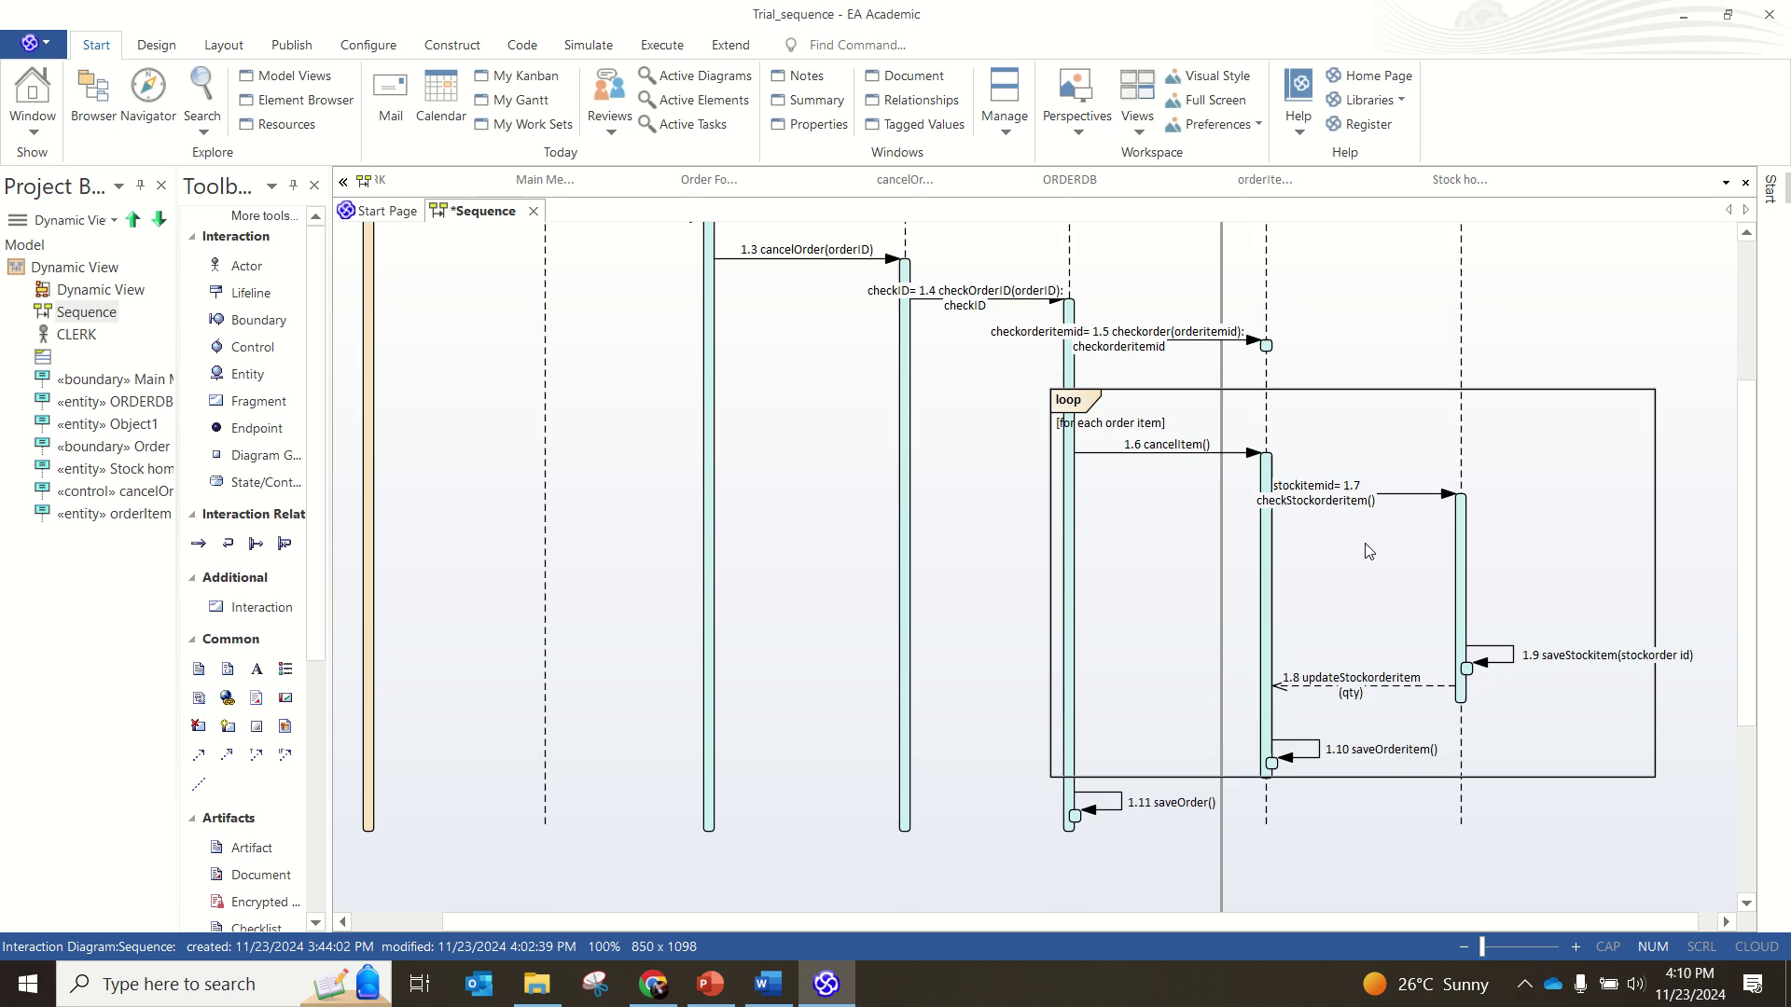
{"action": "scroll", "coordinate": [1366, 550], "scroll_direction": "up", "scroll_amount": 4}
{"action": "scroll", "coordinate": [1368, 550], "scroll_direction": "down", "scroll_amount": 4}
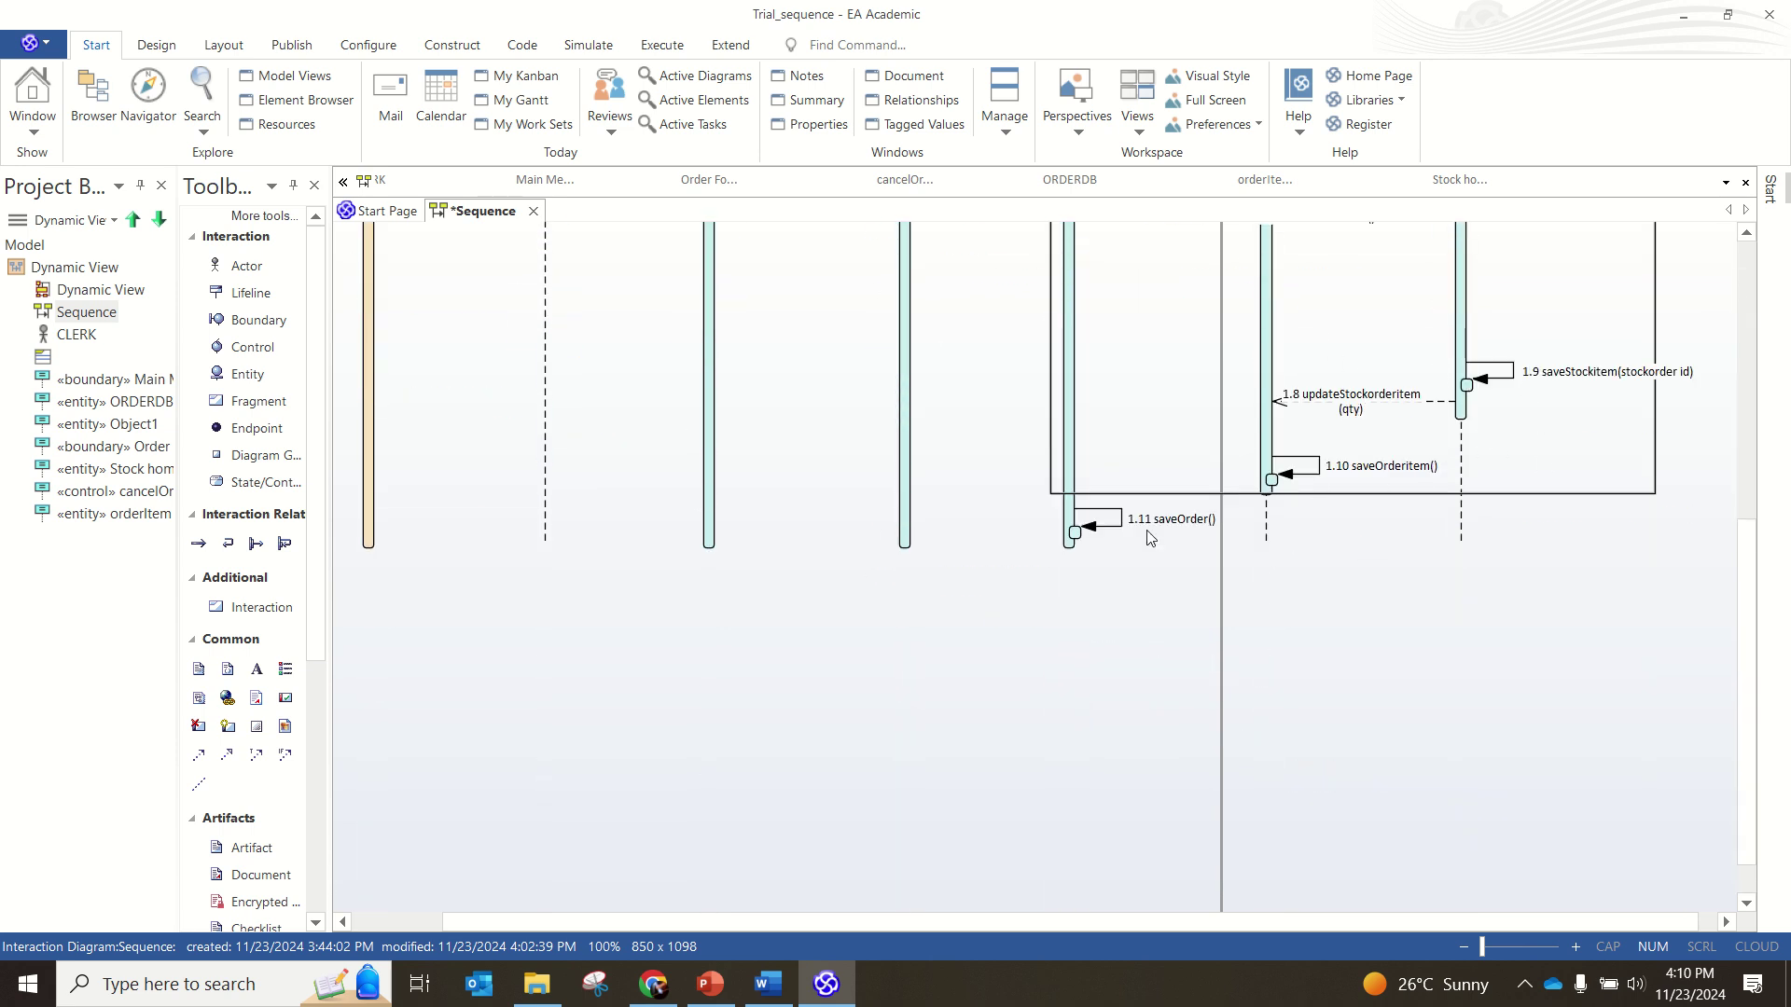
{"action": "scroll", "coordinate": [1309, 452], "scroll_direction": "up", "scroll_amount": 5}
{"action": "scroll", "coordinate": [1309, 452], "scroll_direction": "down", "scroll_amount": 5}
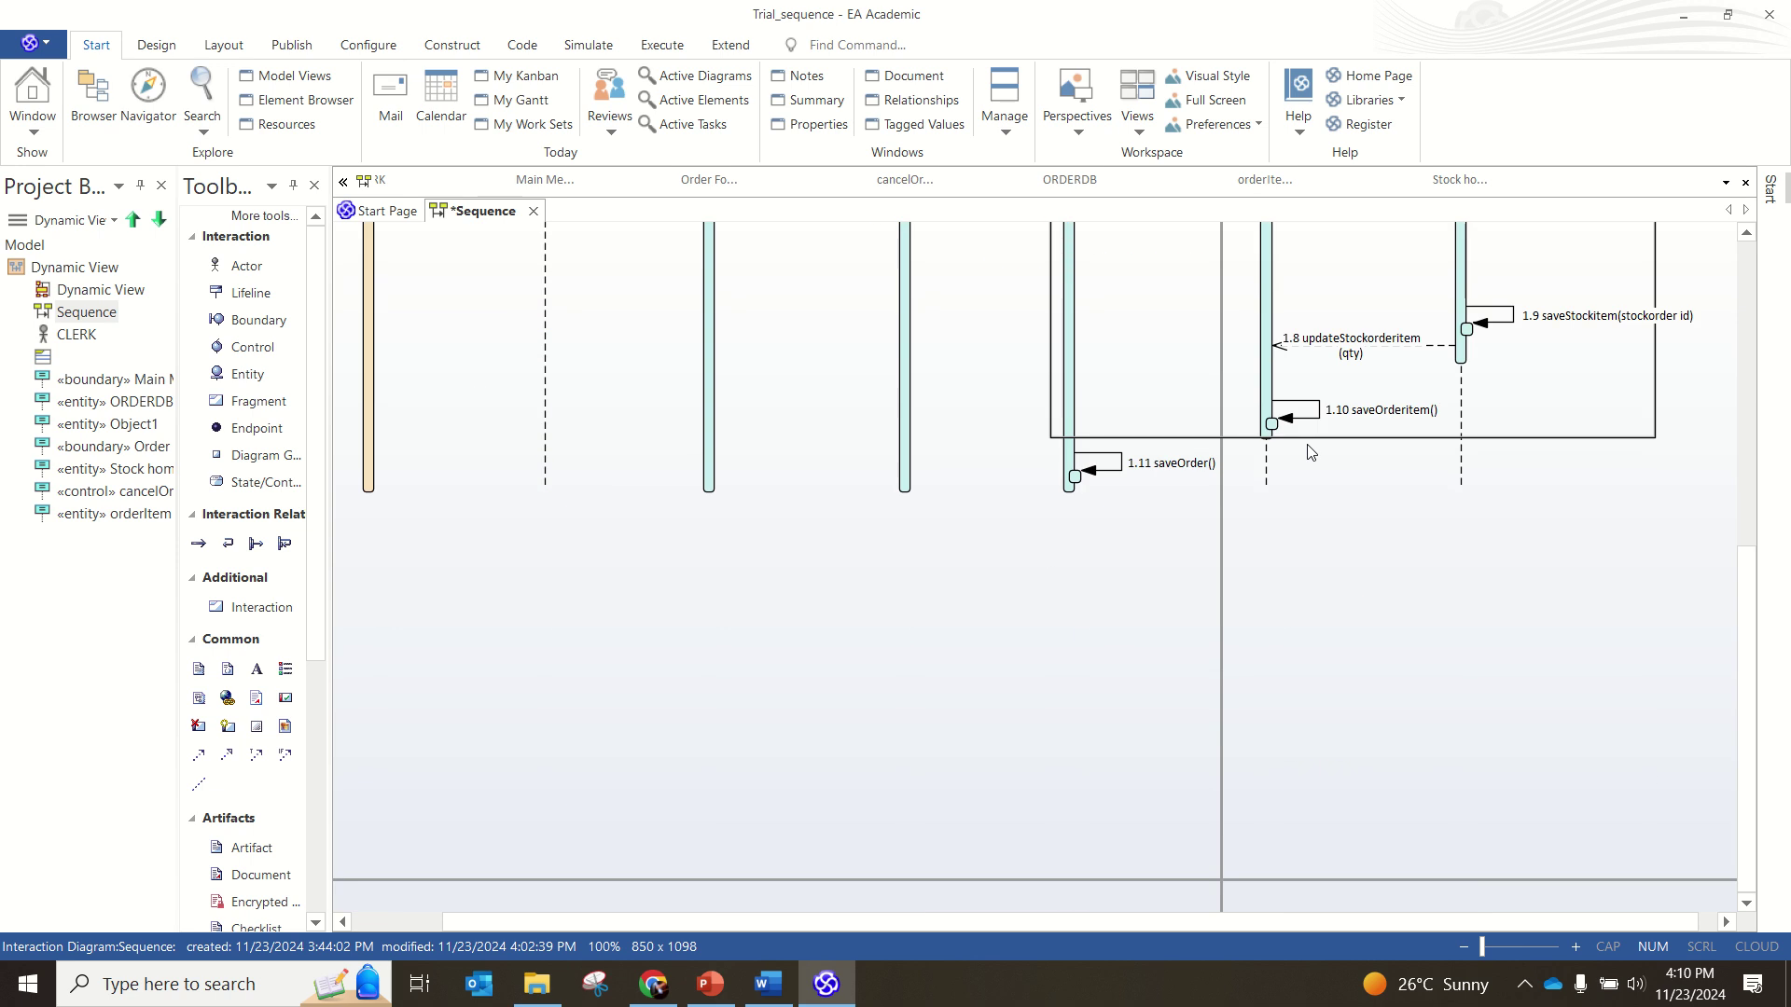
{"action": "scroll", "coordinate": [1310, 452], "scroll_direction": "up", "scroll_amount": 5}
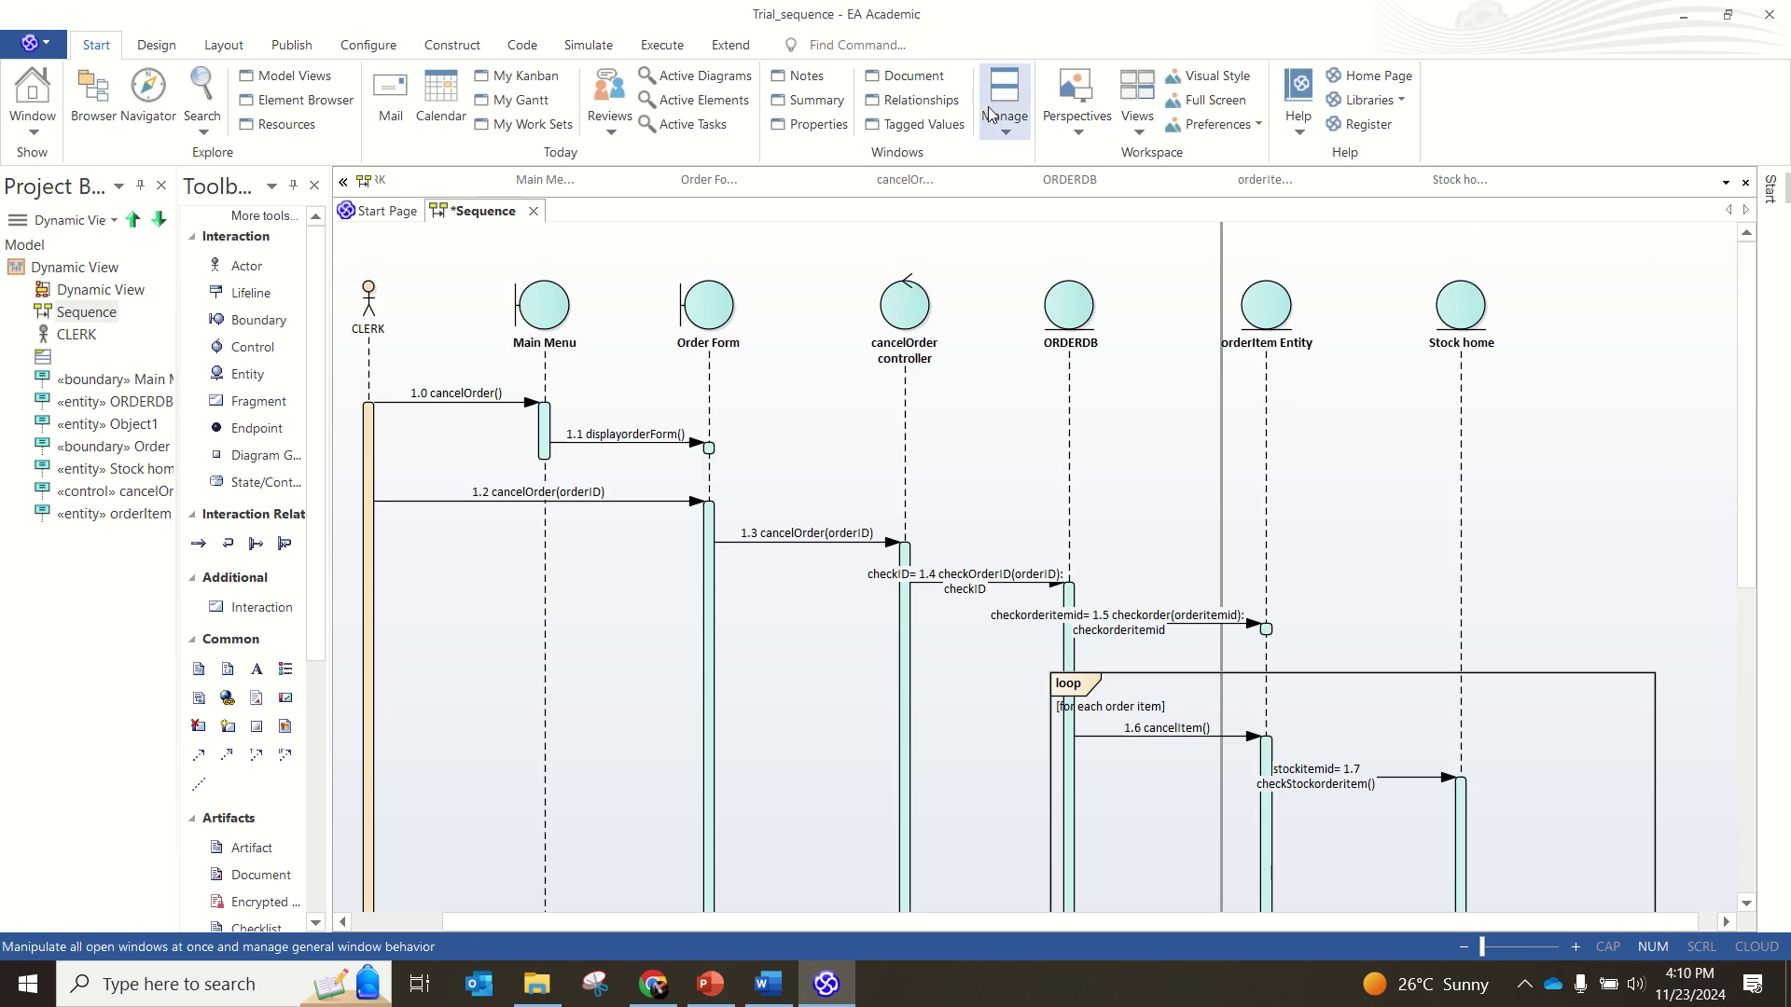
{"action": "mouse_move", "coordinate": [783, 34]}
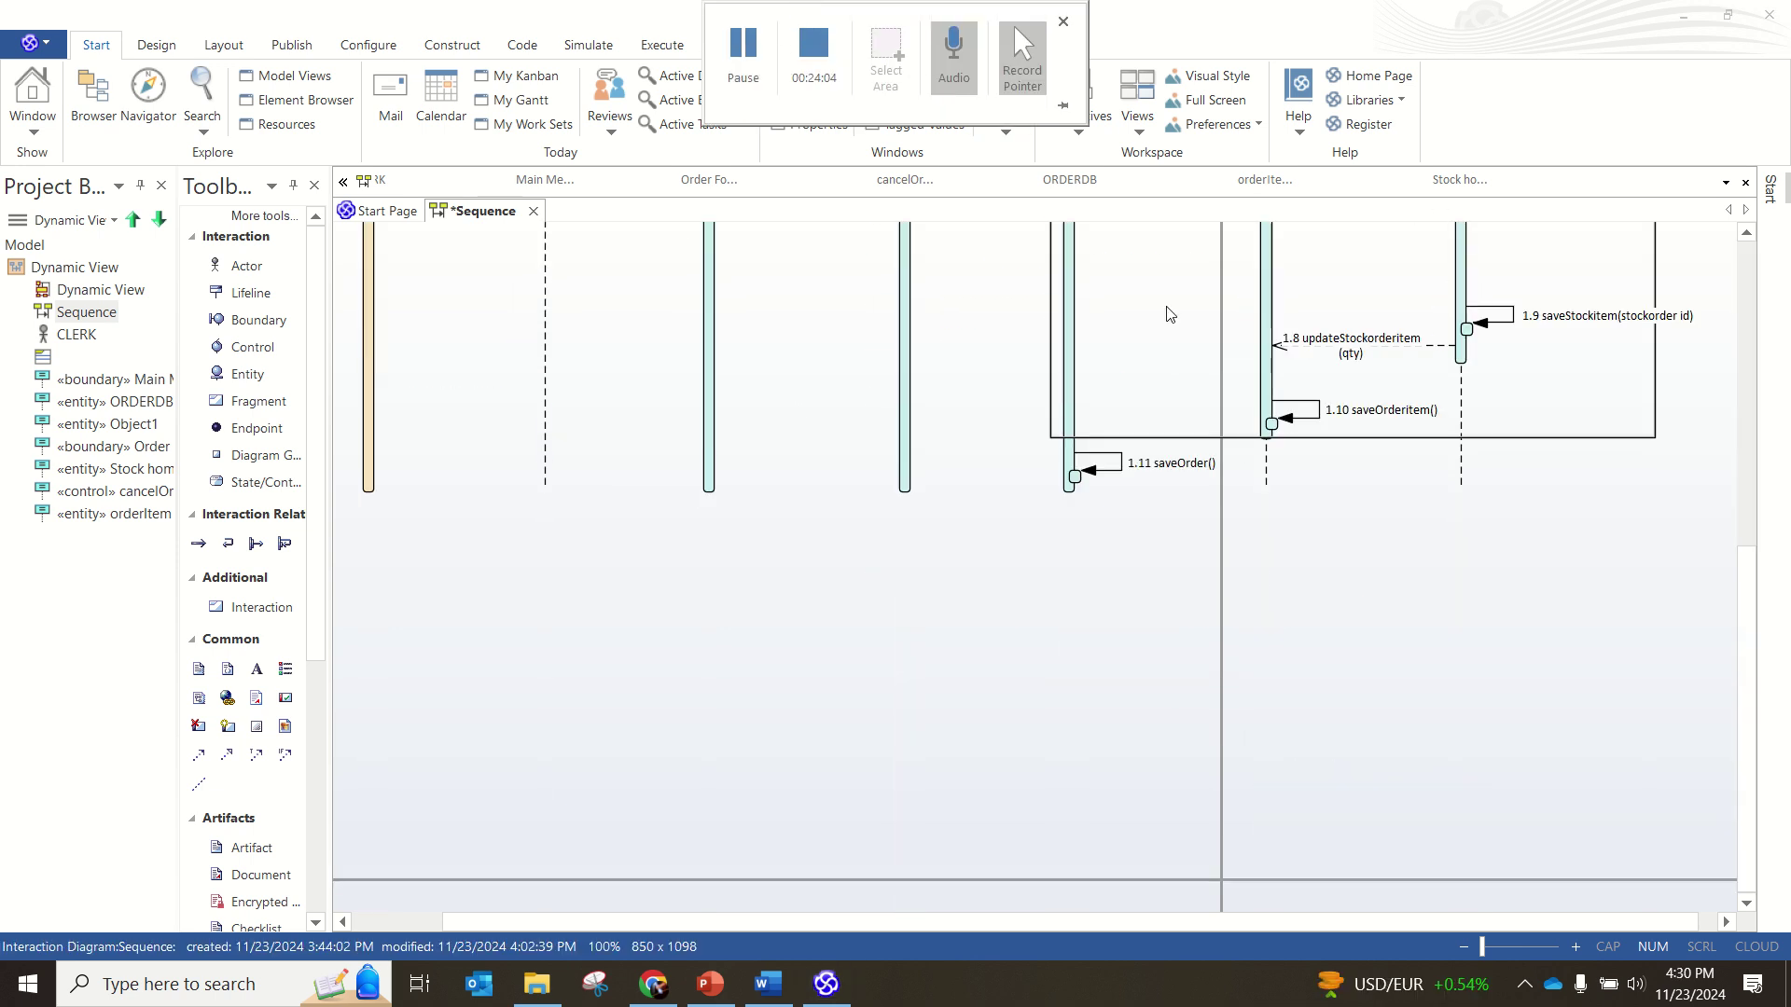
{"action": "scroll", "coordinate": [1133, 562], "scroll_direction": "up", "scroll_amount": 5}
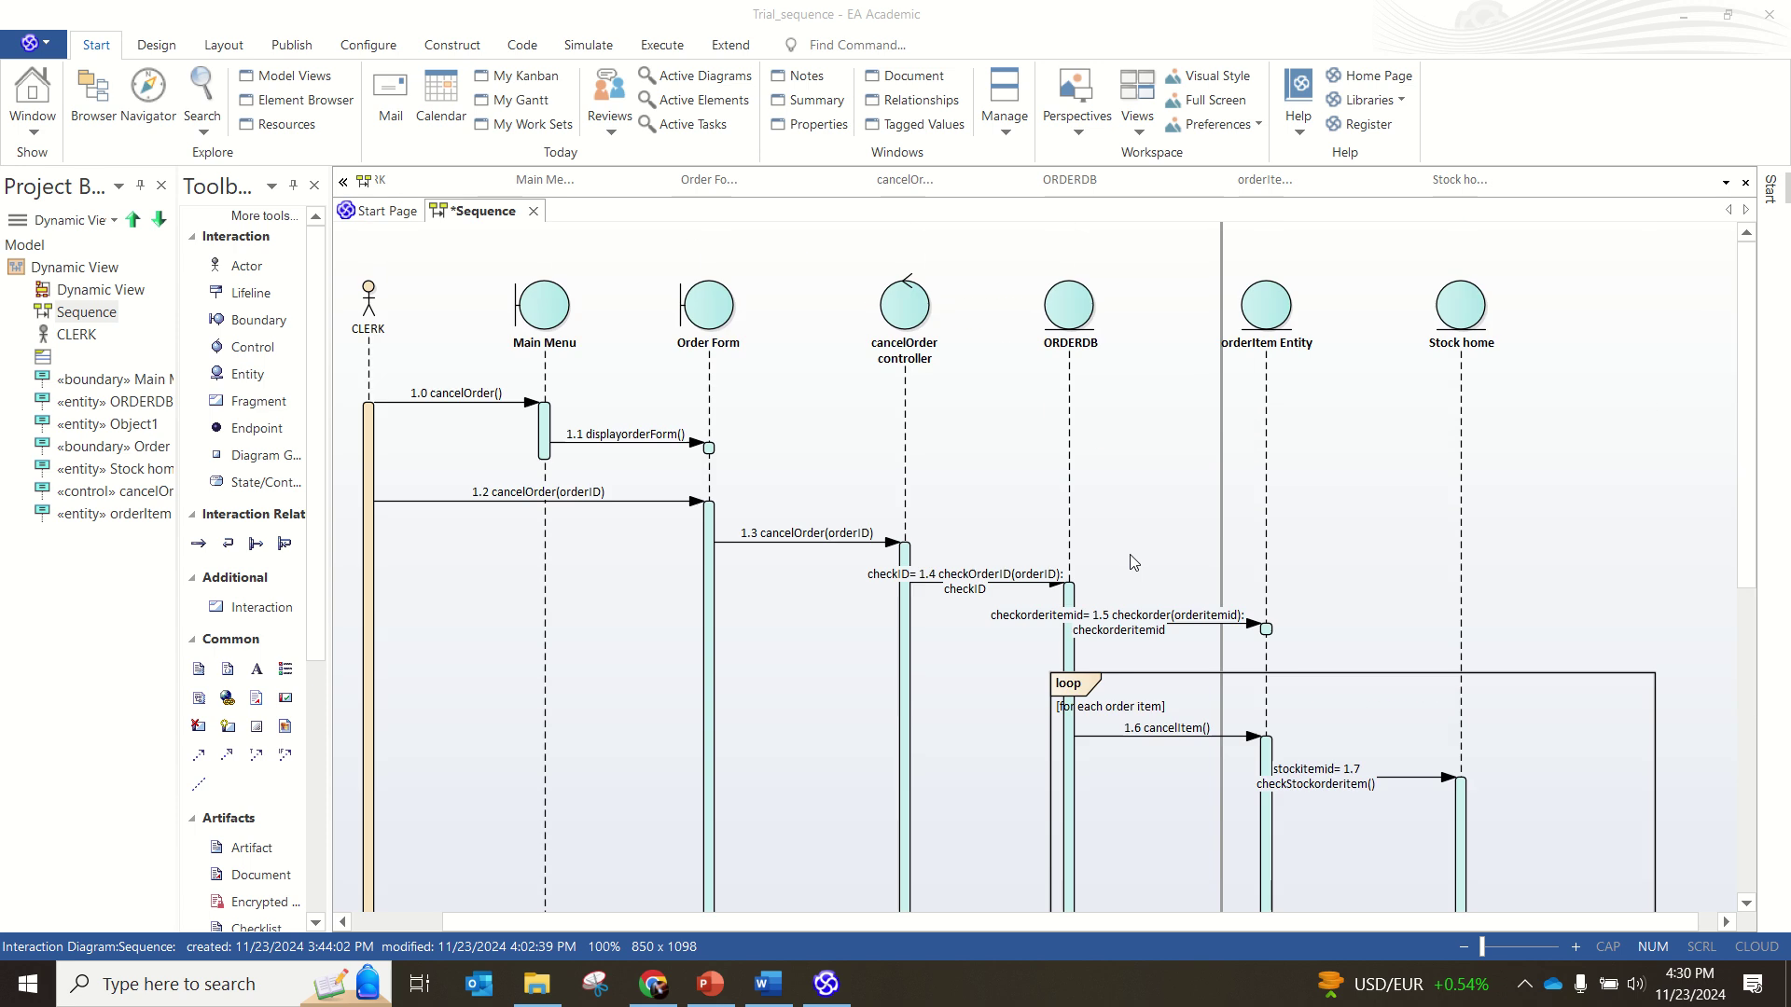
{"action": "scroll", "coordinate": [1134, 563], "scroll_direction": "down", "scroll_amount": 3}
{"action": "scroll", "coordinate": [781, 437], "scroll_direction": "up", "scroll_amount": 3}
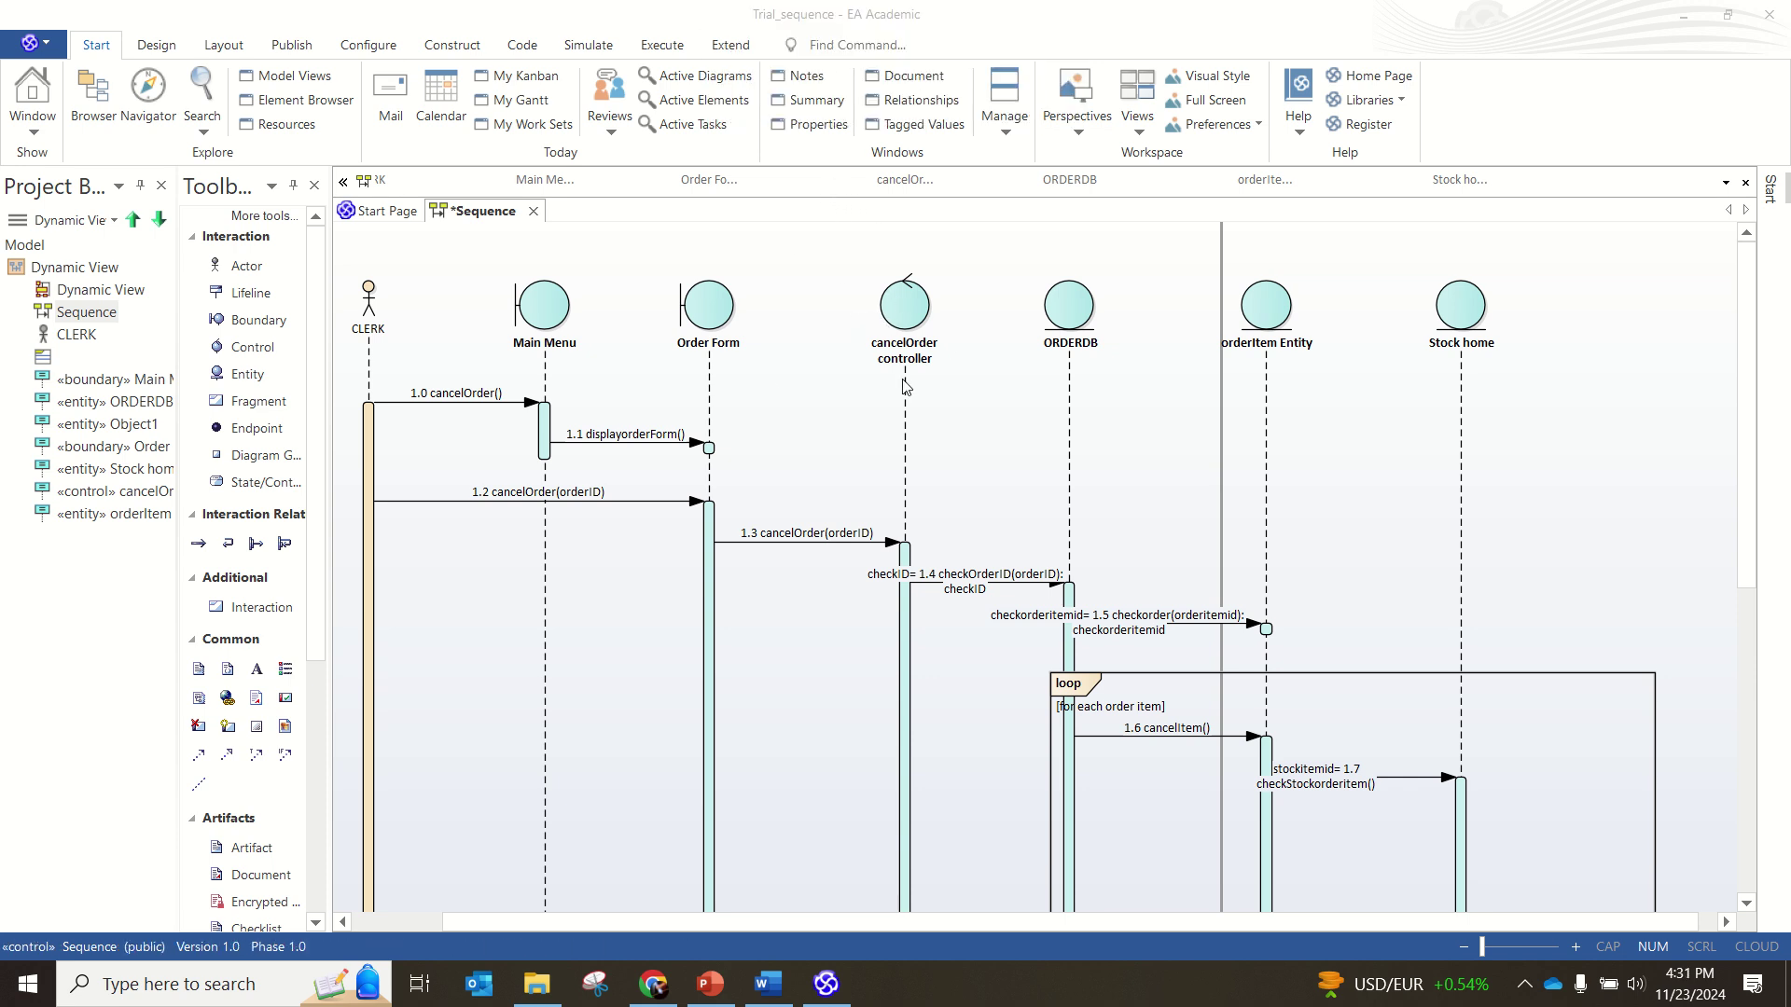
{"action": "mouse_move", "coordinate": [811, 14]}
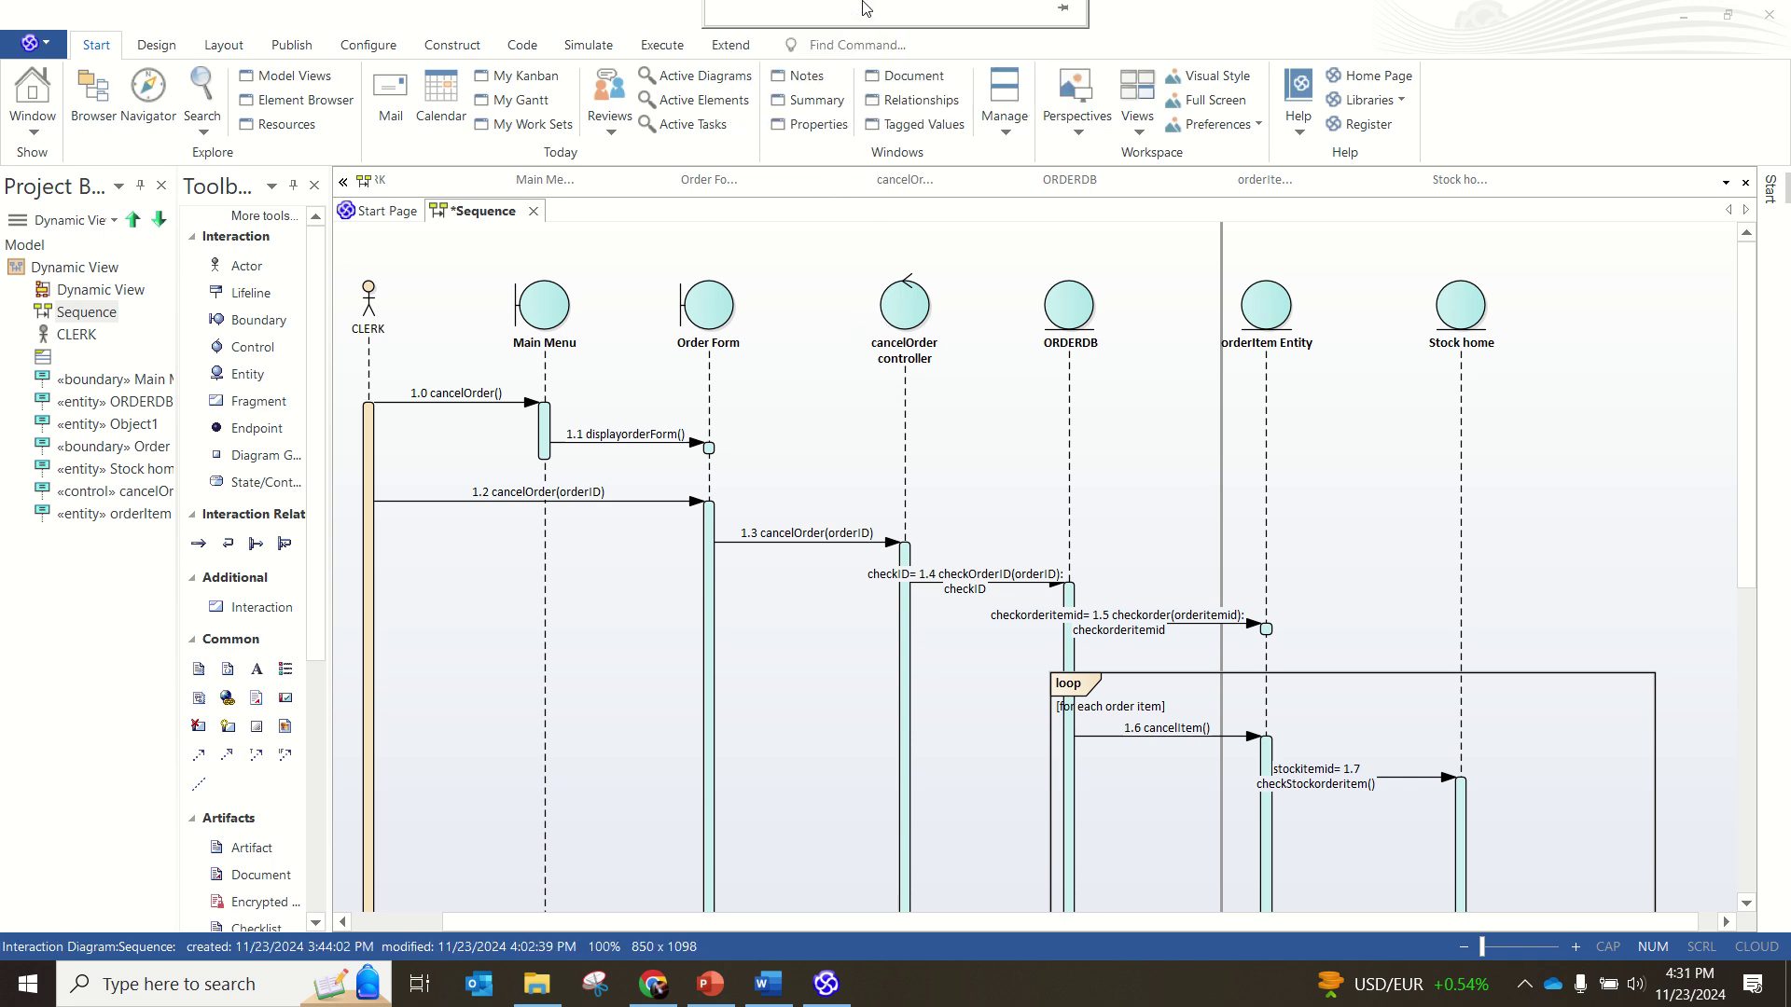